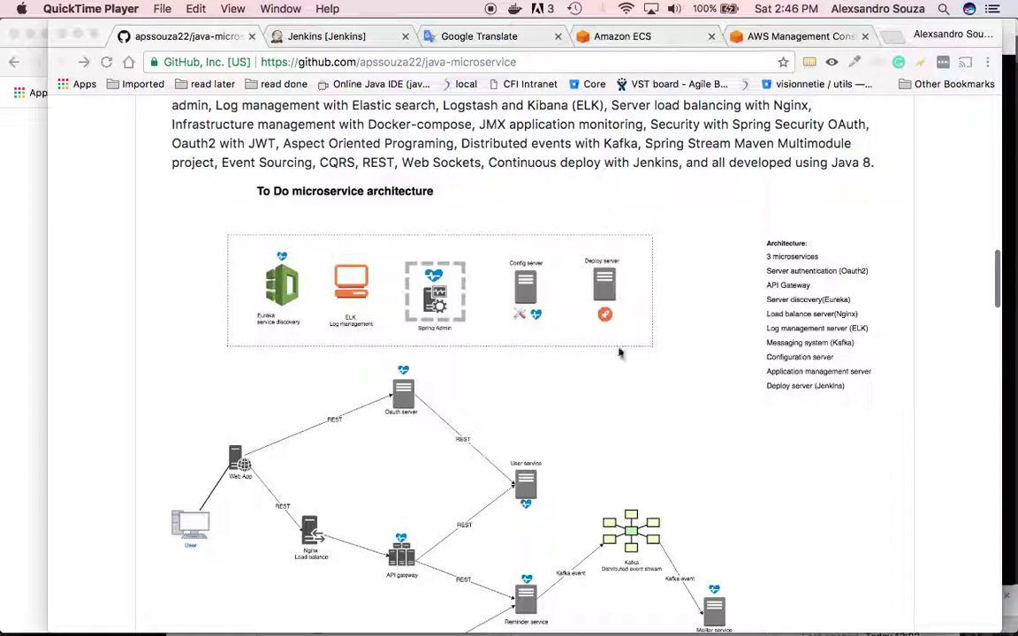
- Scroll through the current page, then switch to the Amazon ECS tab
scroll(612, 316, down, 2)
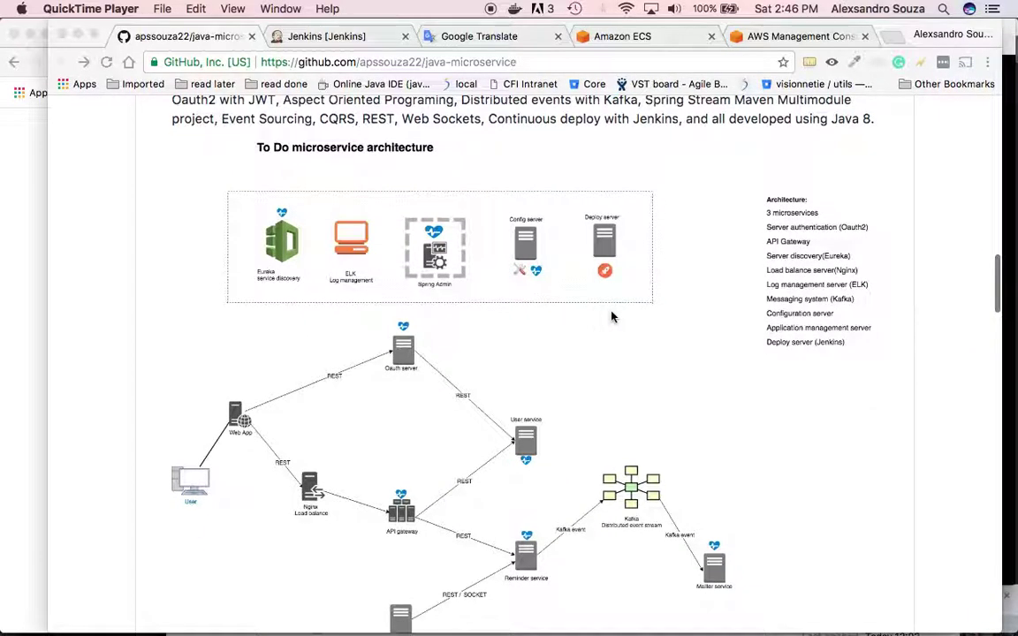
scroll(612, 317, down, 10)
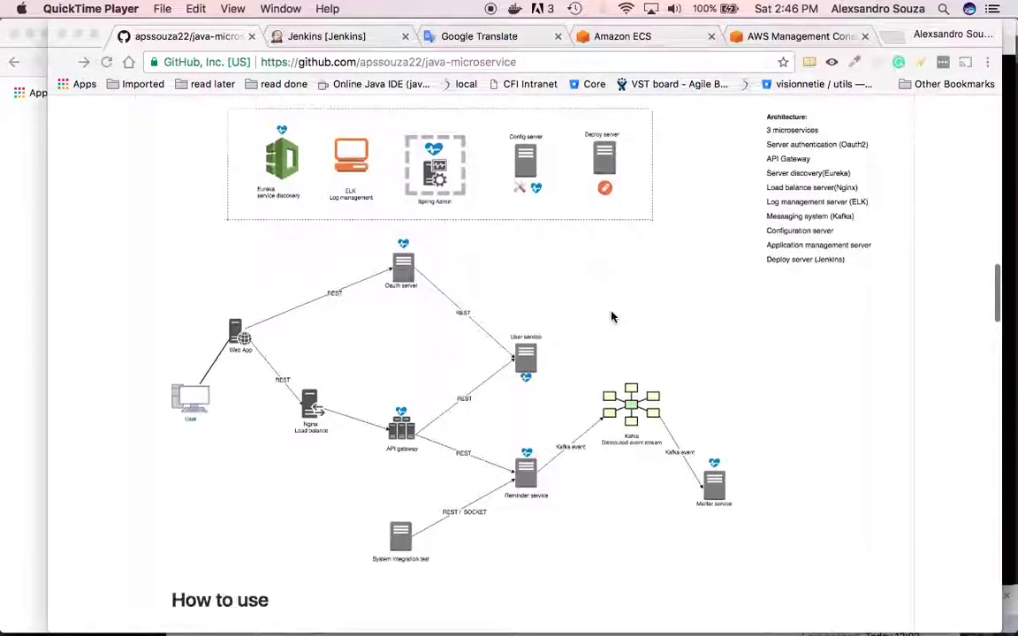
scroll(613, 316, down, 5)
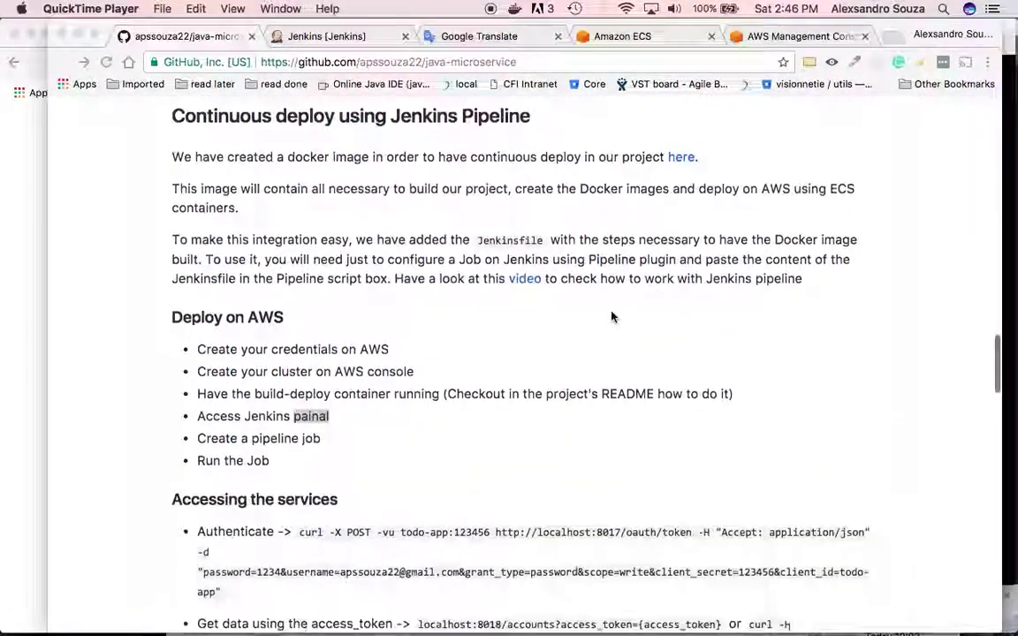
scroll(612, 316, up, 2)
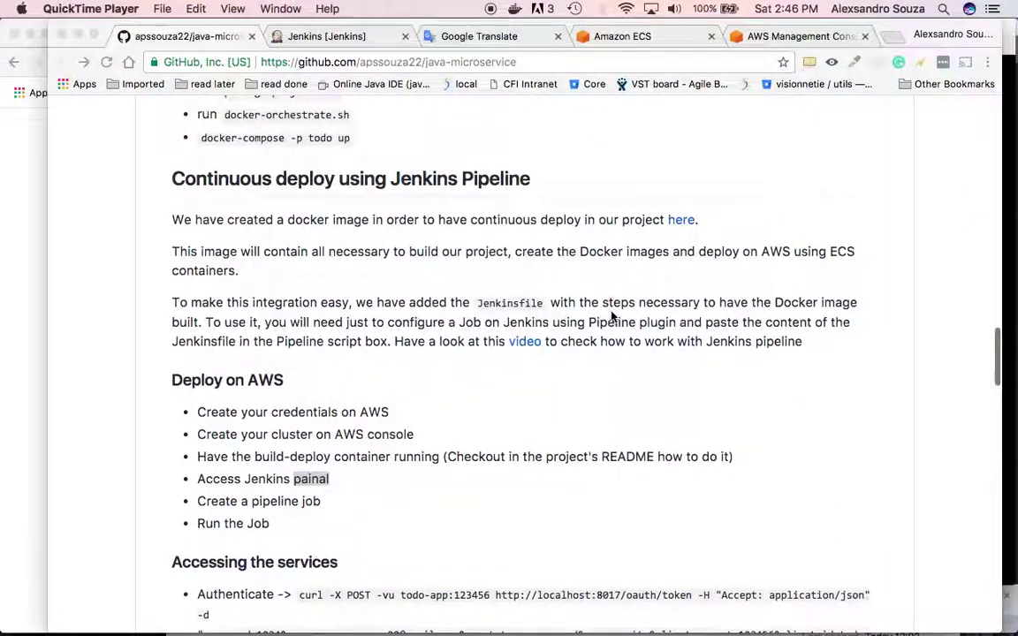
scroll(451, 387, down, 1)
scroll(452, 387, down, 1)
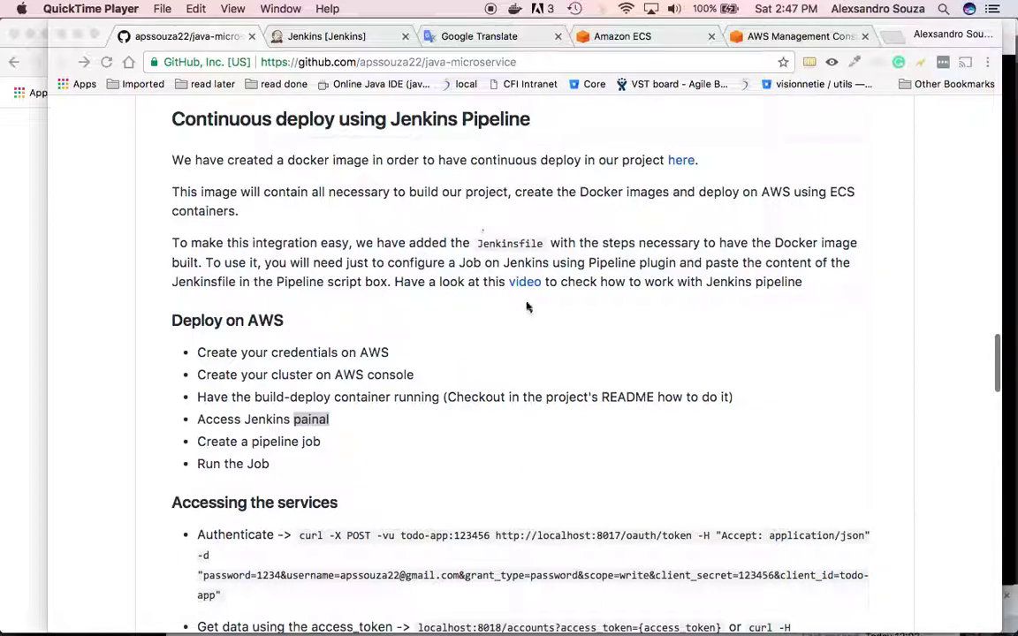
scroll(539, 274, down, 2)
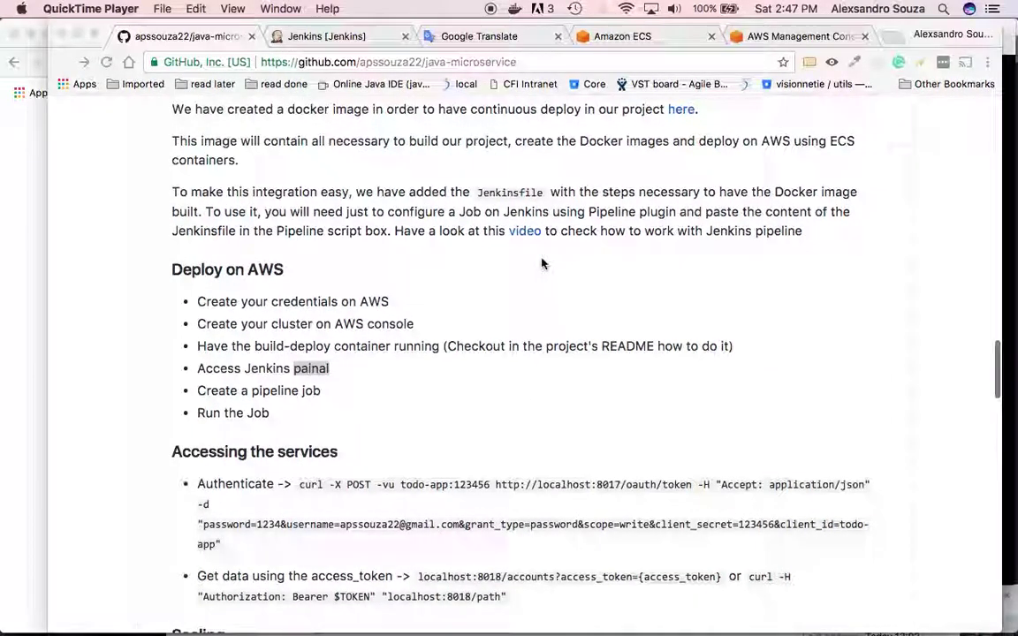
scroll(542, 263, down, 3)
scroll(542, 263, down, 2)
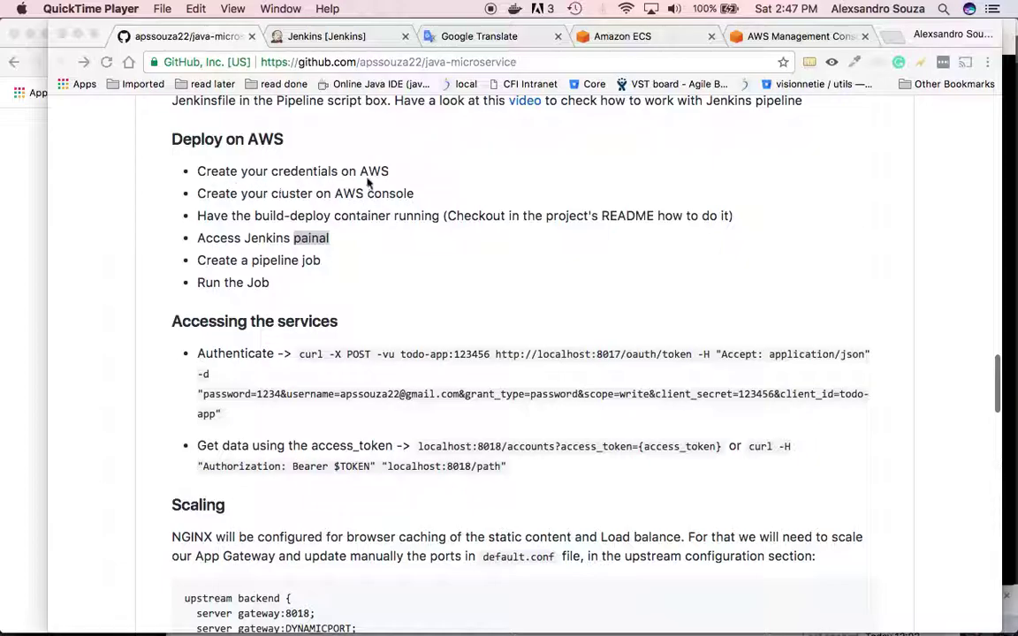
click(631, 36)
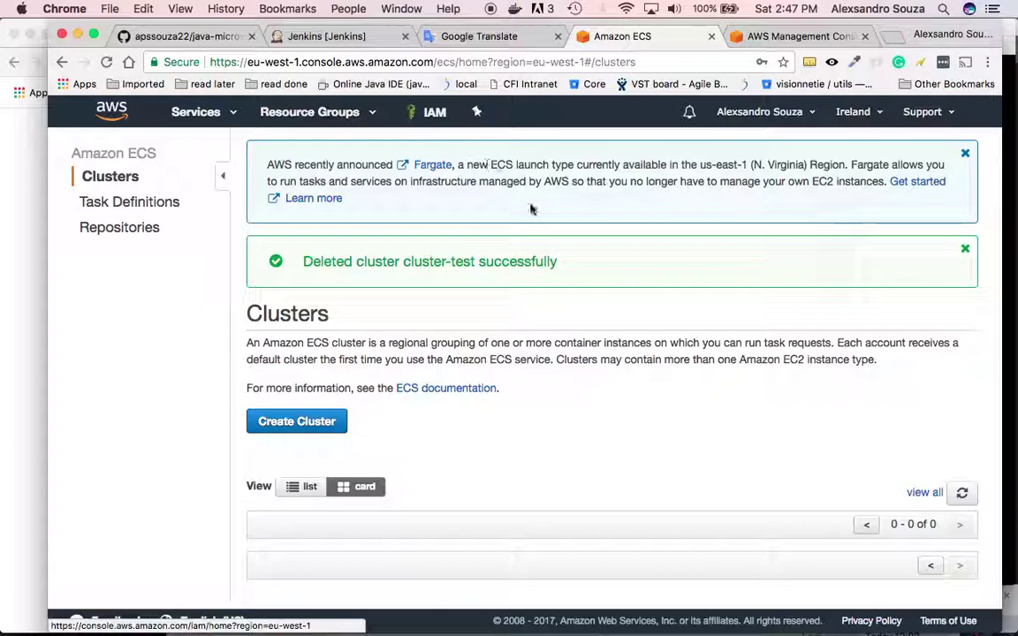
- Go to the IAM console and bring up its Users list
click(443, 124)
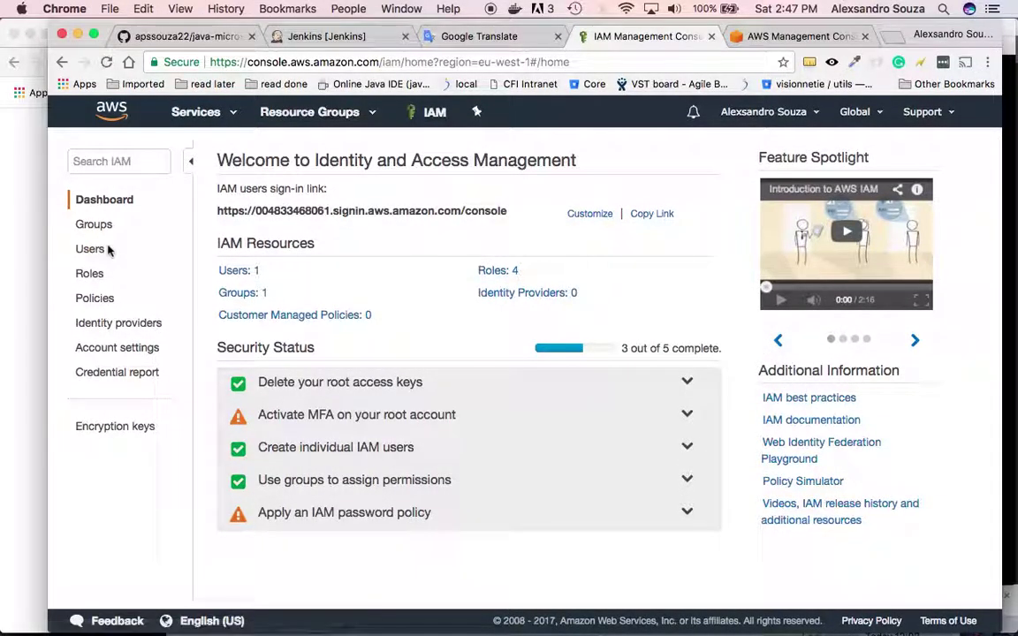
click(200, 113)
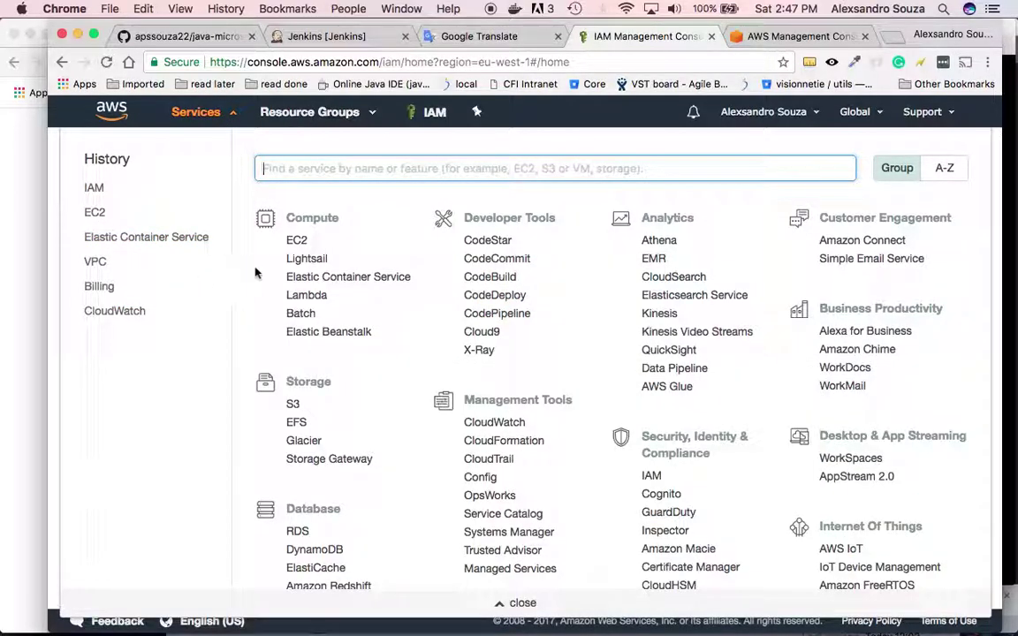
text(iam)
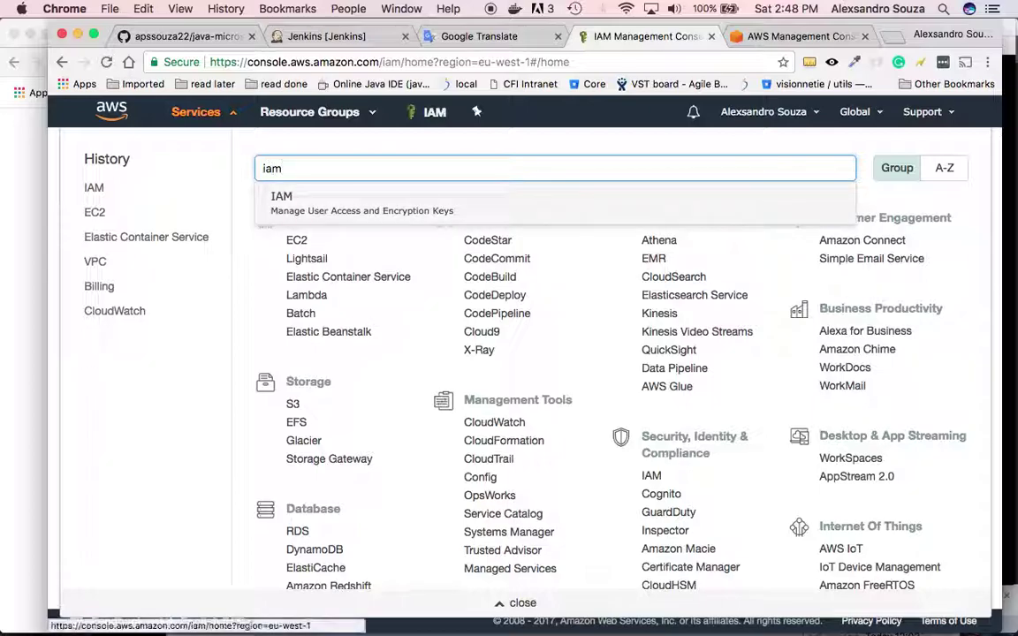
key(Return)
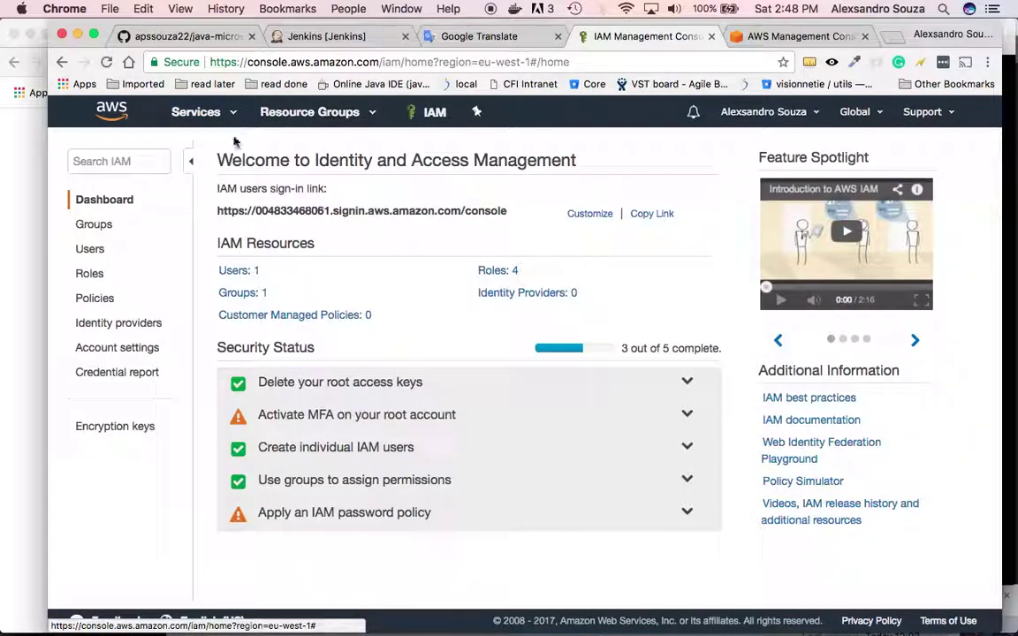
click(99, 252)
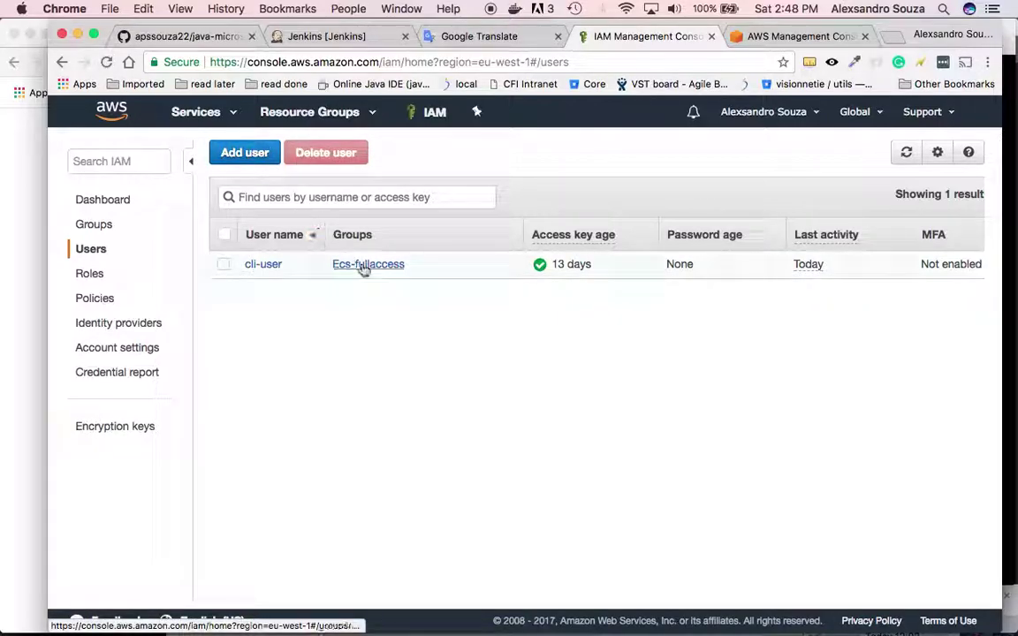
- Check the Ecs-fullaccess group's five attached policies, then open cli-user's summary from its member list
click(363, 265)
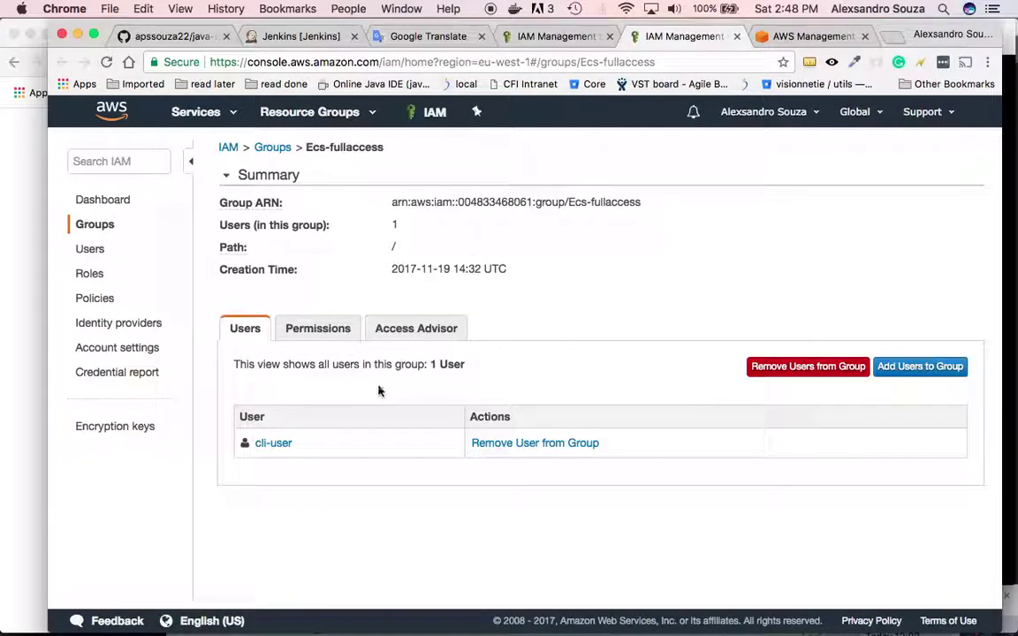
click(326, 336)
scroll(509, 352, down, 3)
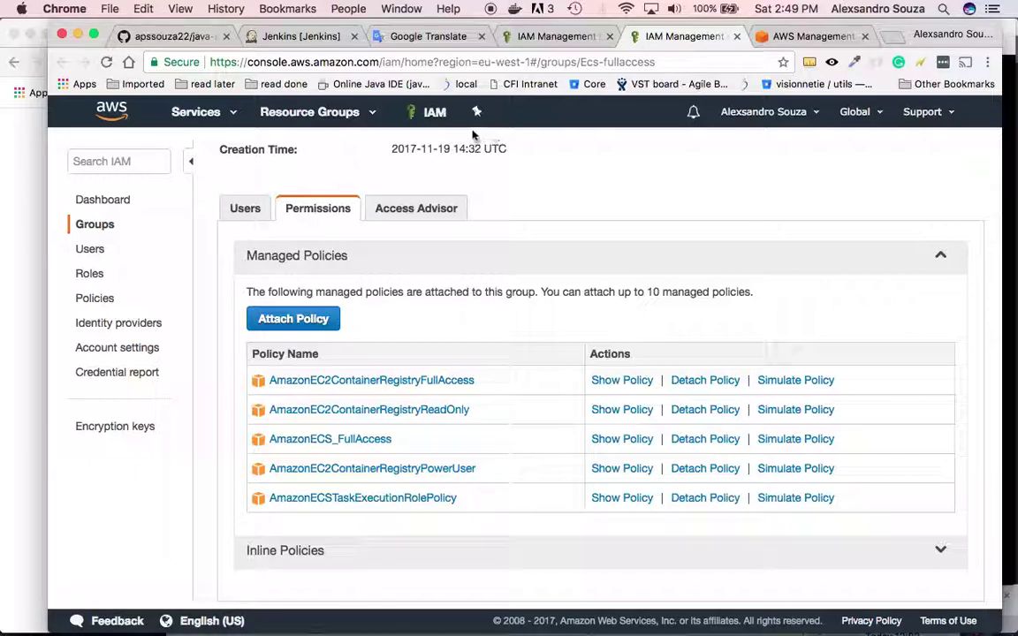
click(253, 217)
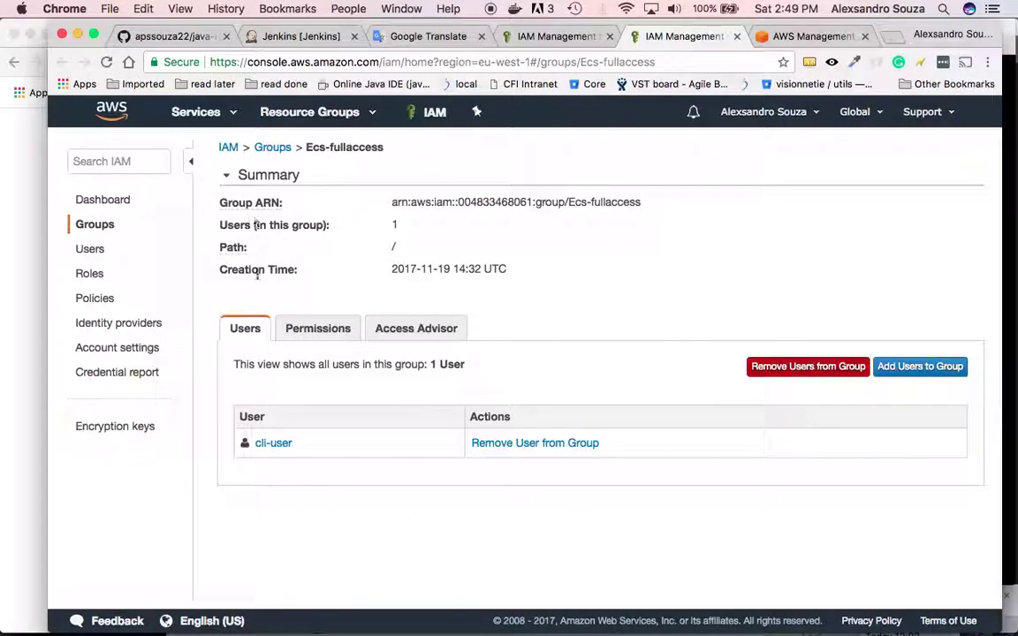
click(279, 446)
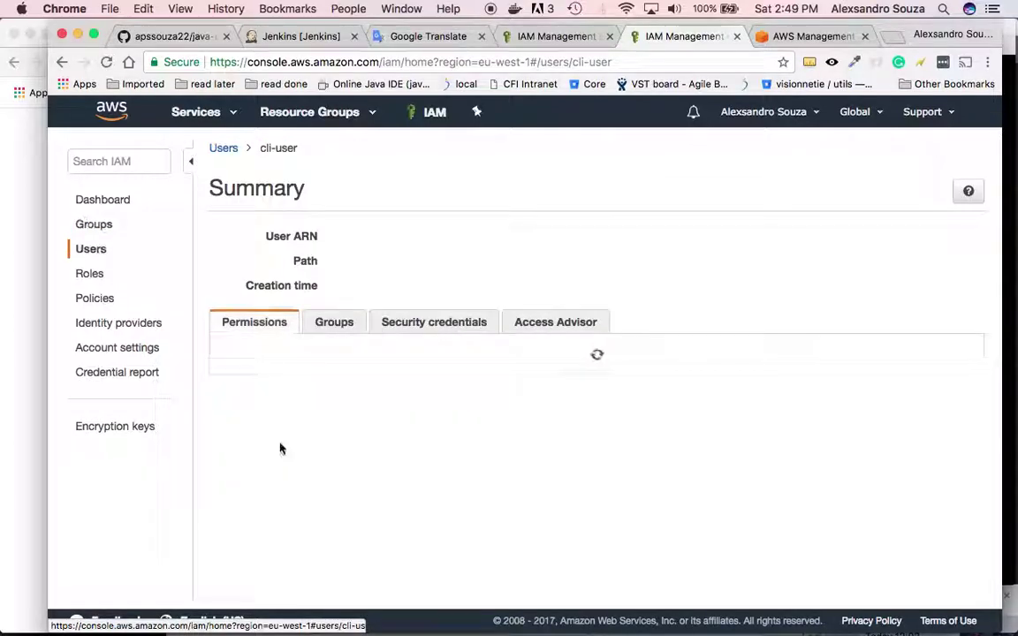
- Inspect cli-user's two active access keys under Security credentials, then return to the GitHub README
click(463, 325)
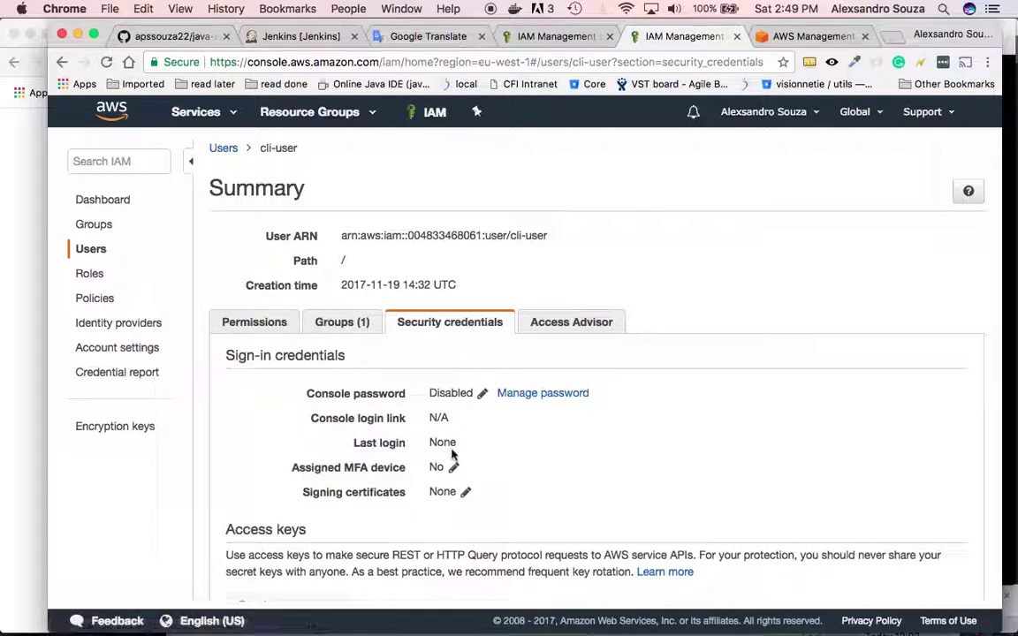
scroll(415, 550, down, 4)
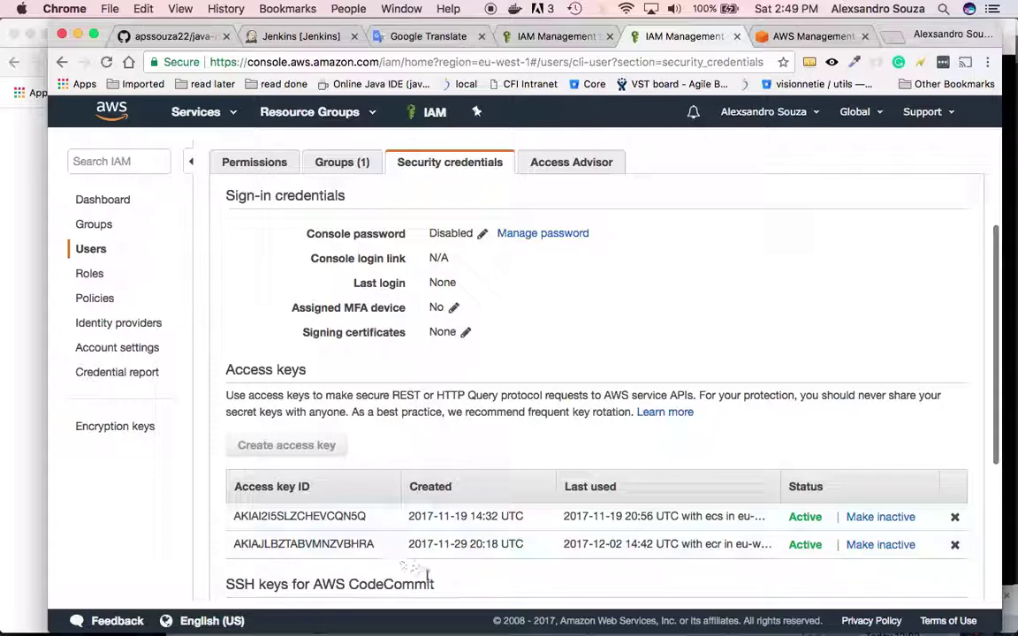
scroll(610, 530, down, 2)
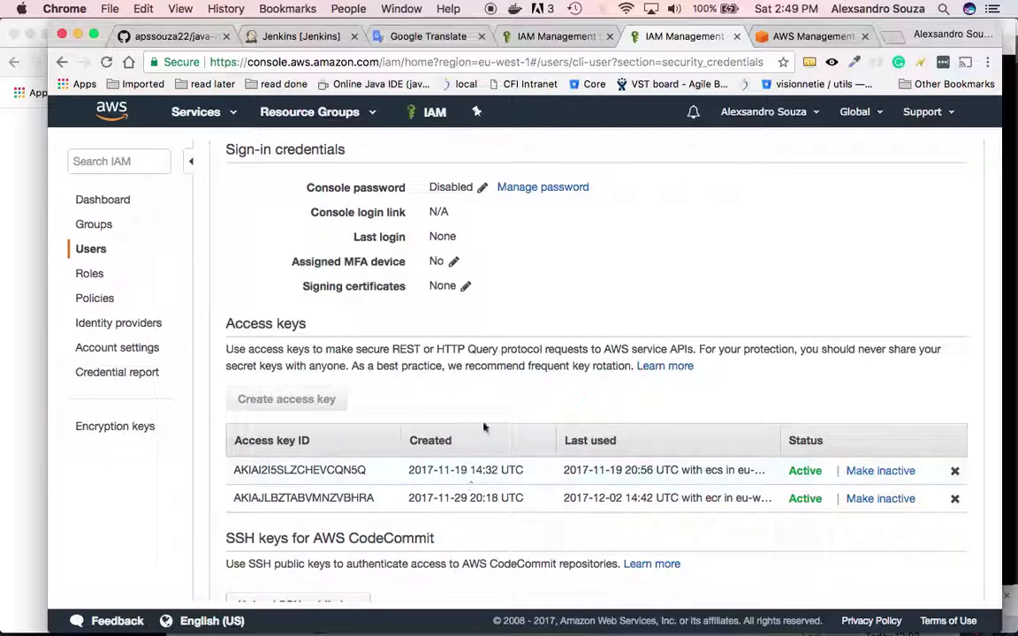
scroll(483, 470, up, 5)
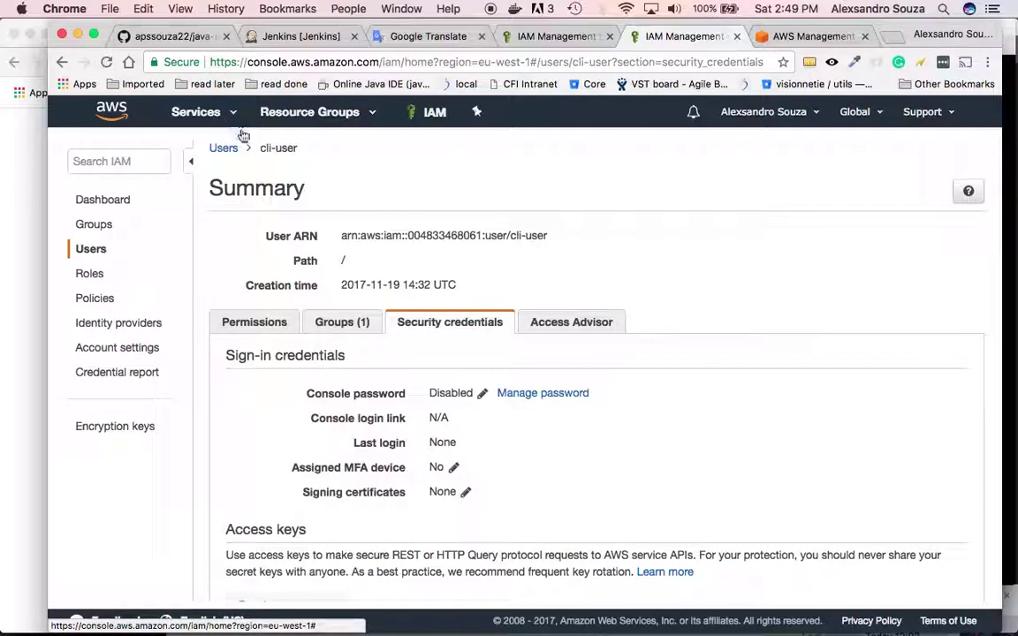
key(super+1)
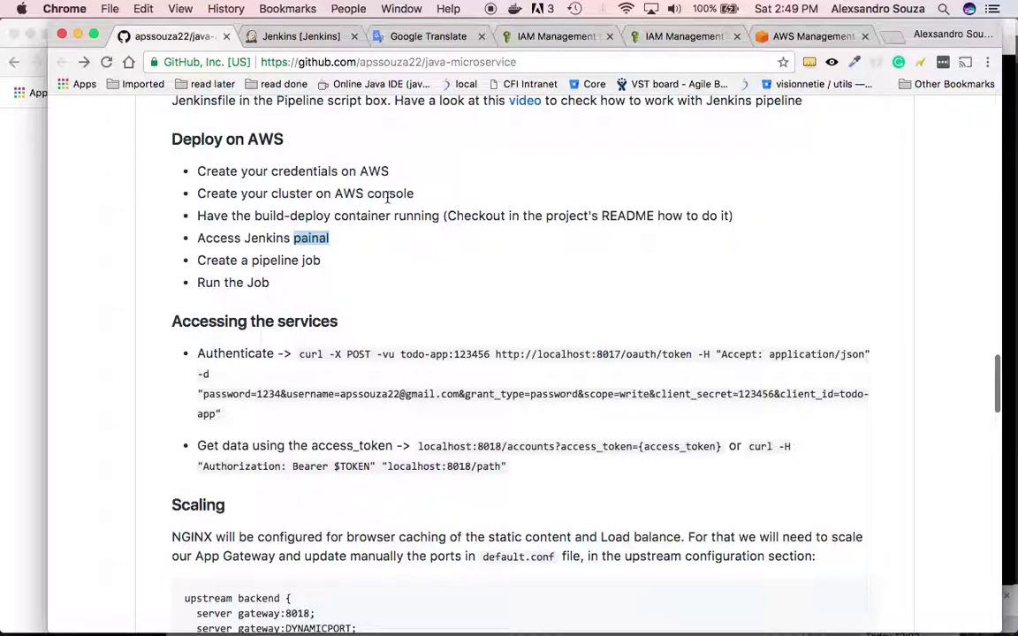
- Go from the IAM tab to Elastic Container Service
click(566, 36)
click(227, 120)
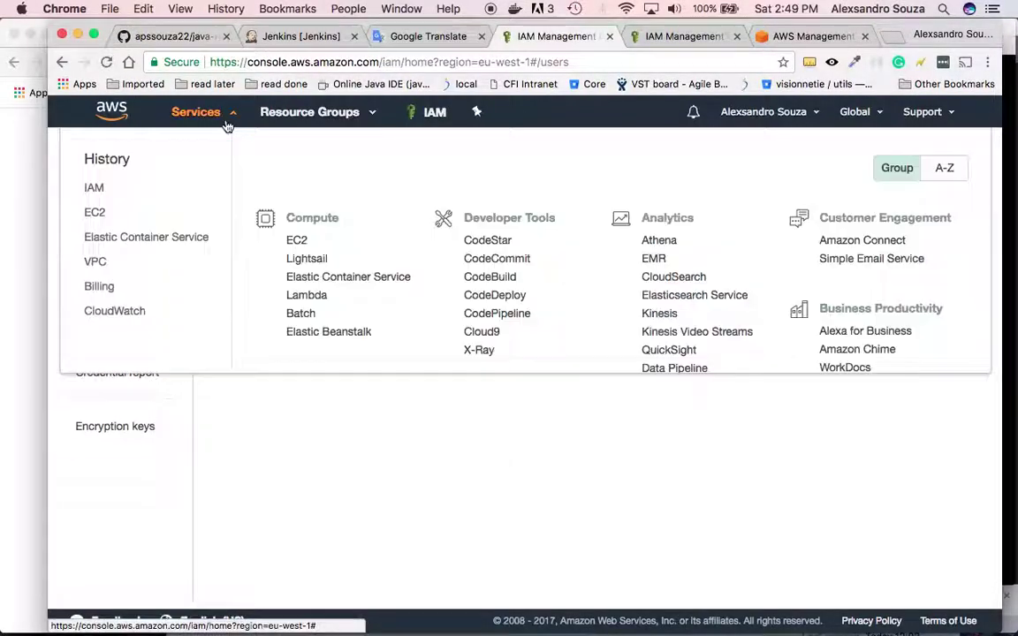
text(iam)
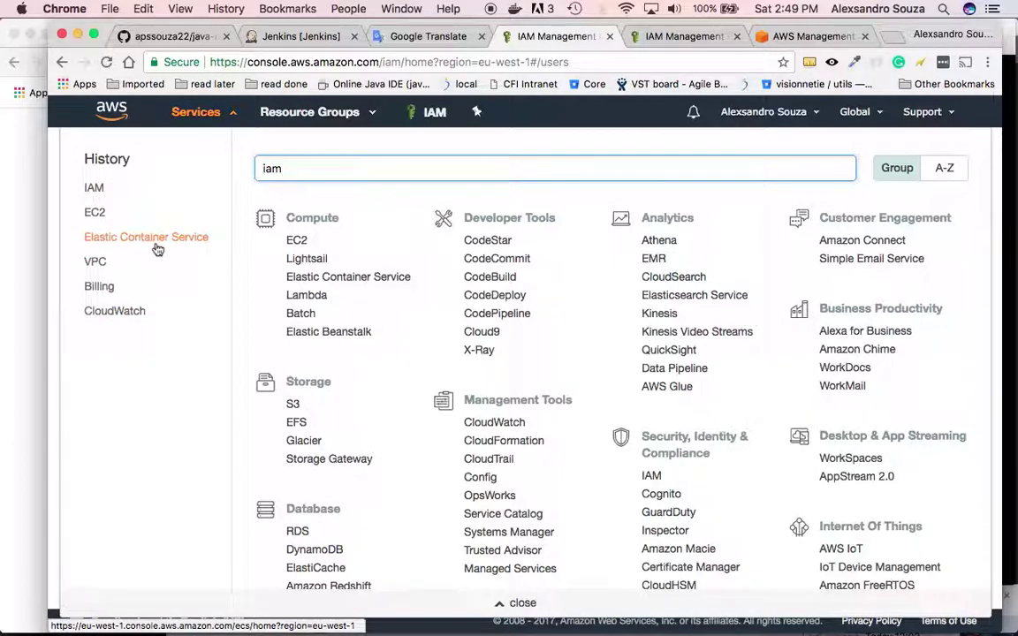
click(155, 247)
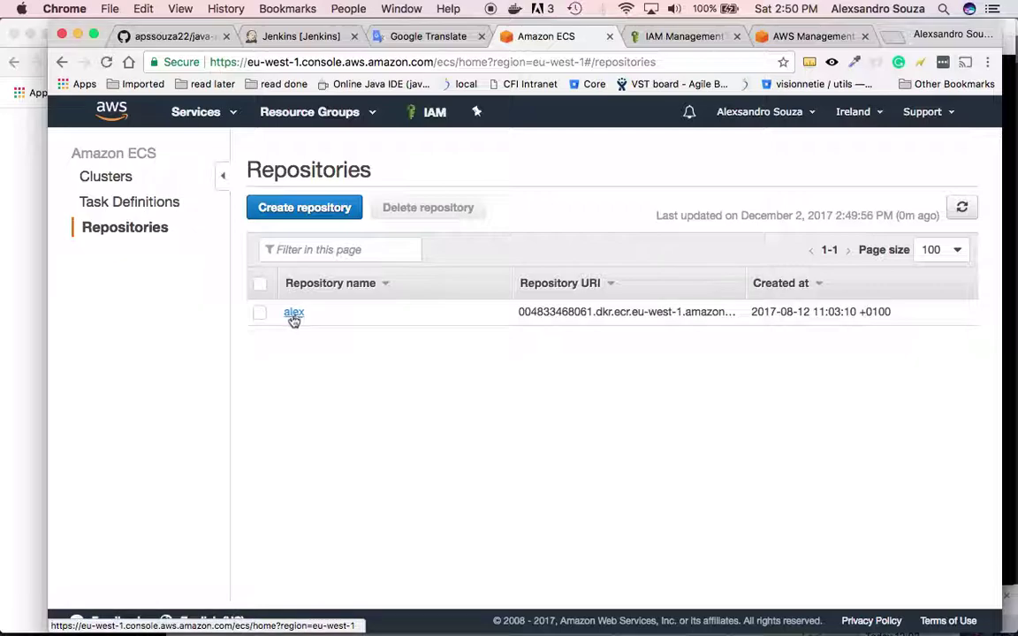
- Copy the registry URI from Create repository, cancel it, and open Clusters
click(336, 218)
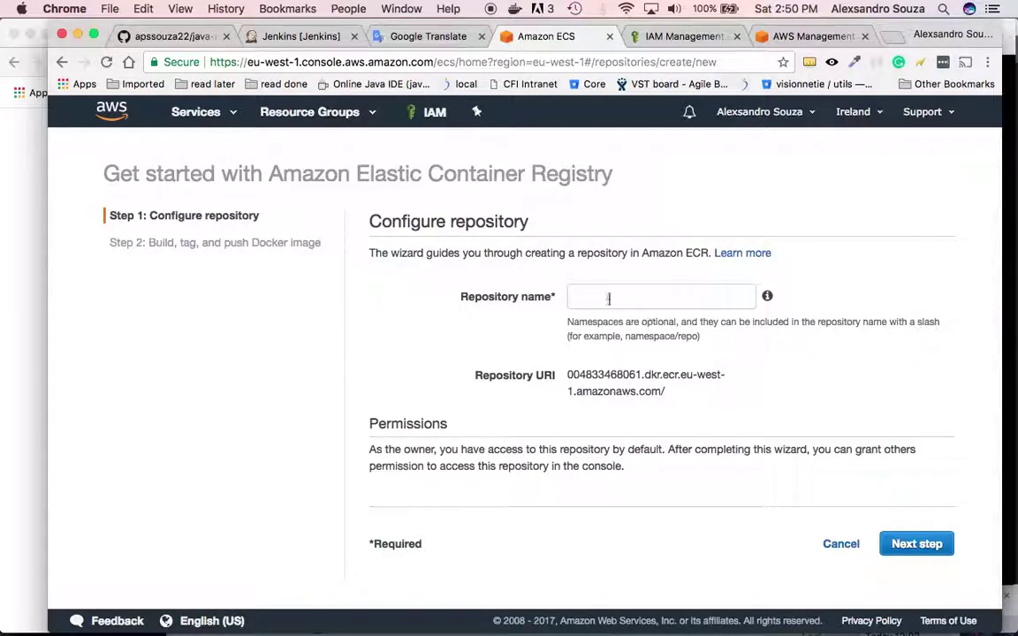
click(601, 296)
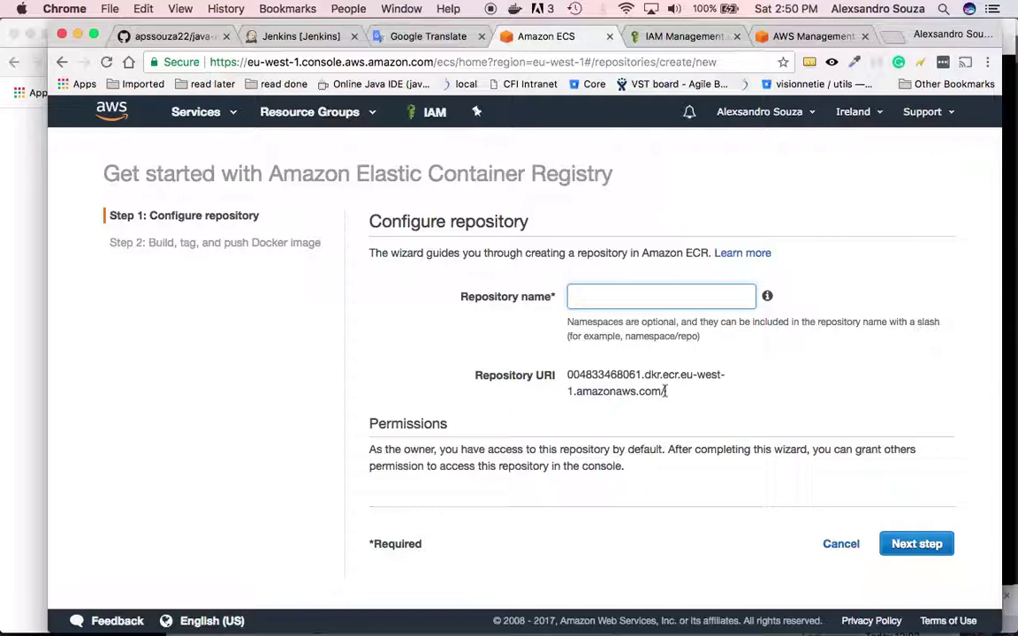
drag(665, 390, 573, 370)
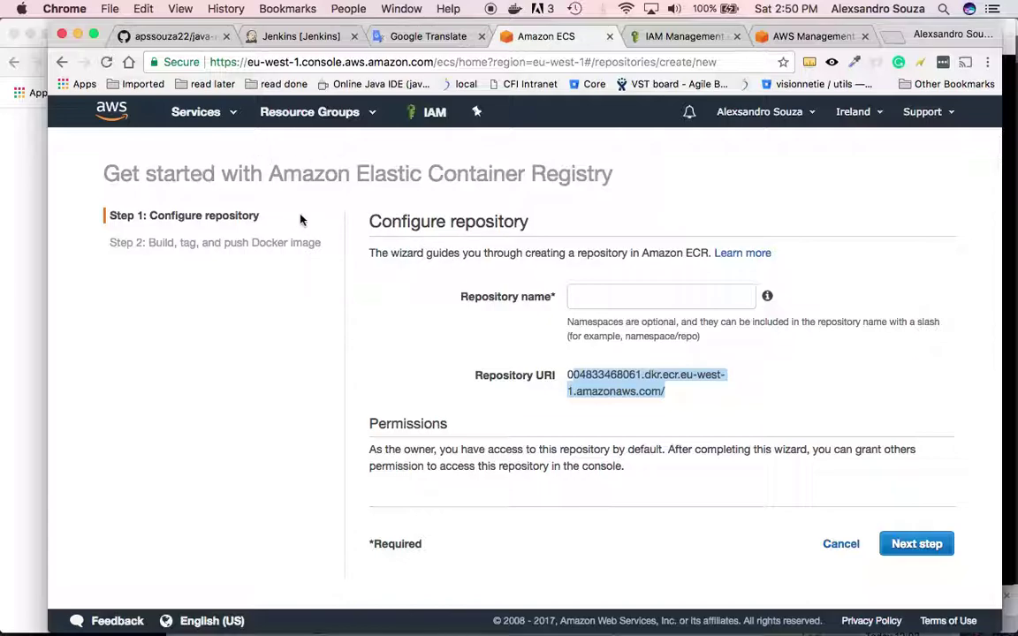
click(840, 543)
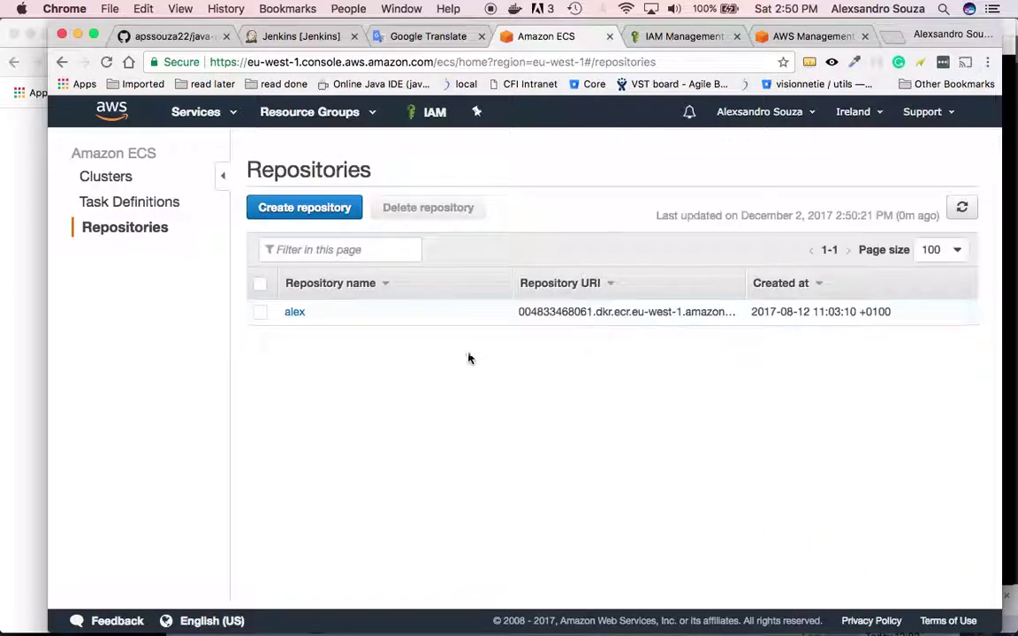
click(120, 178)
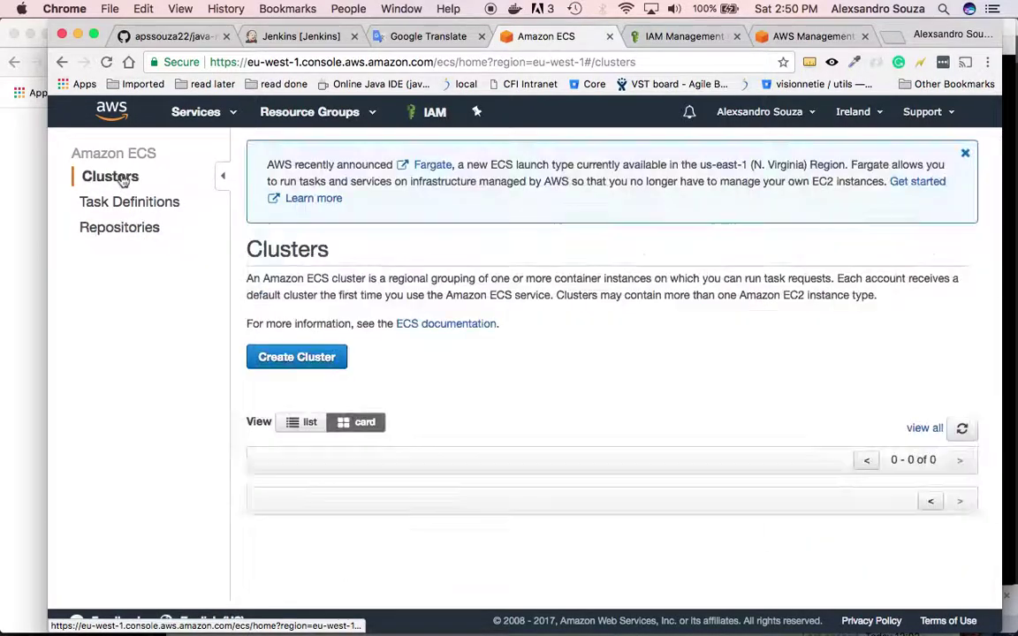
- Start an EC2 Linux + Networking cluster and name it cluster-test
click(293, 361)
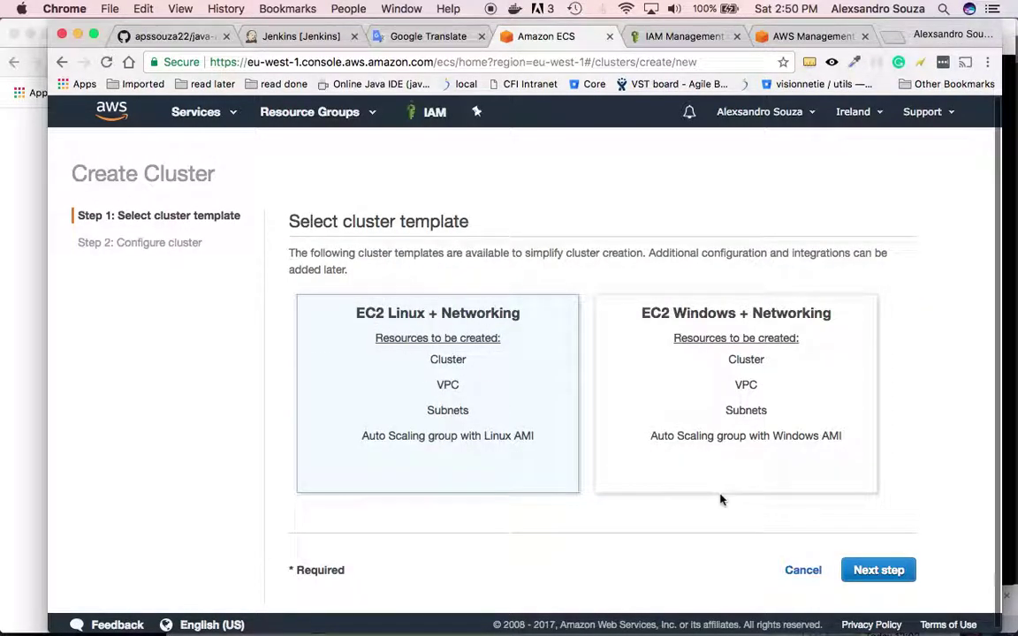
scroll(720, 499, down, 1)
click(898, 566)
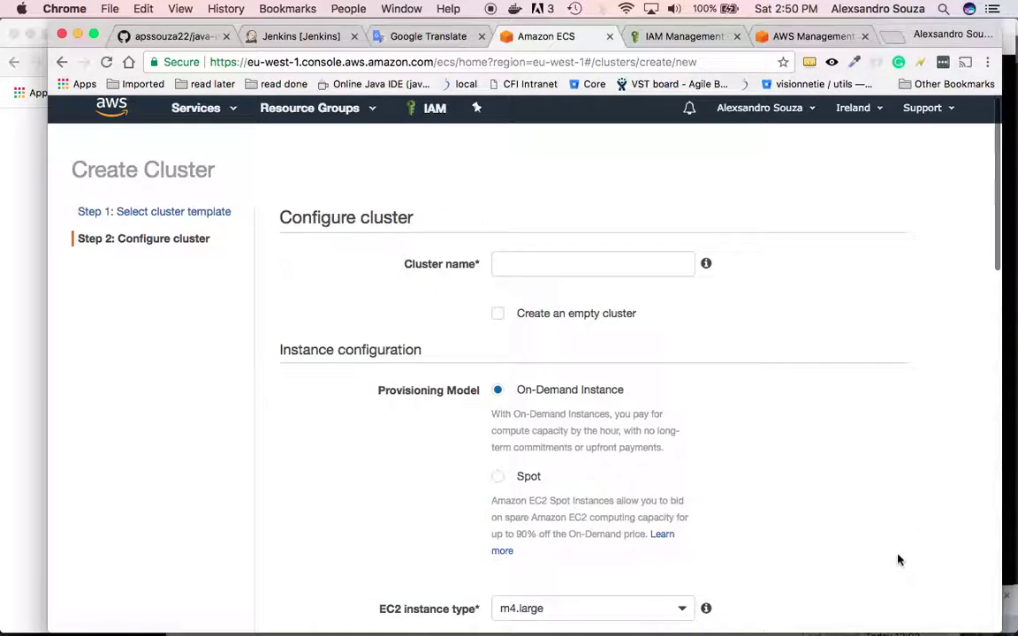
click(645, 263)
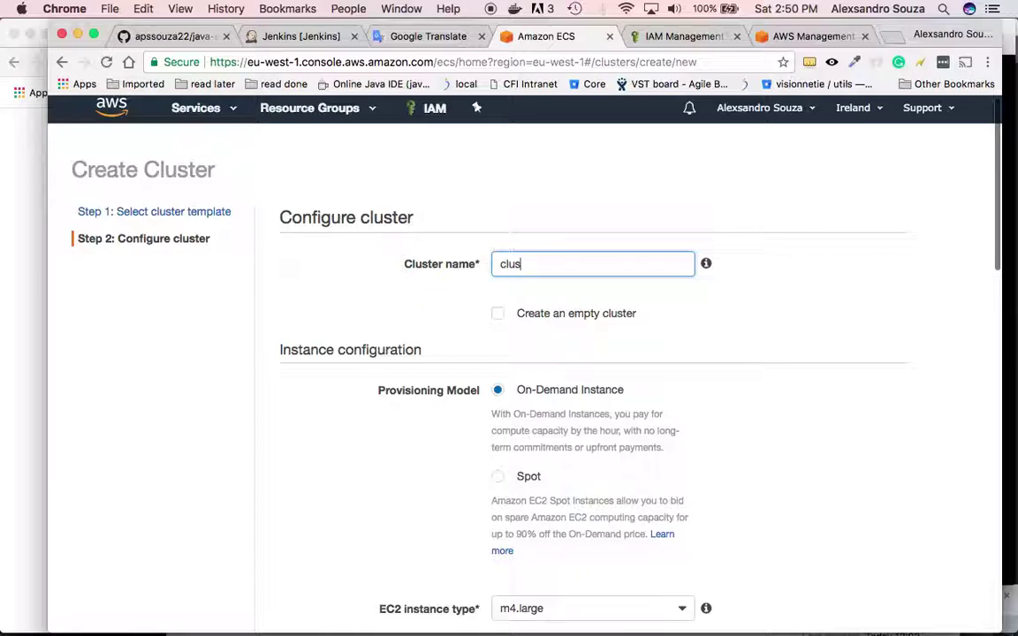
text(cluster-test)
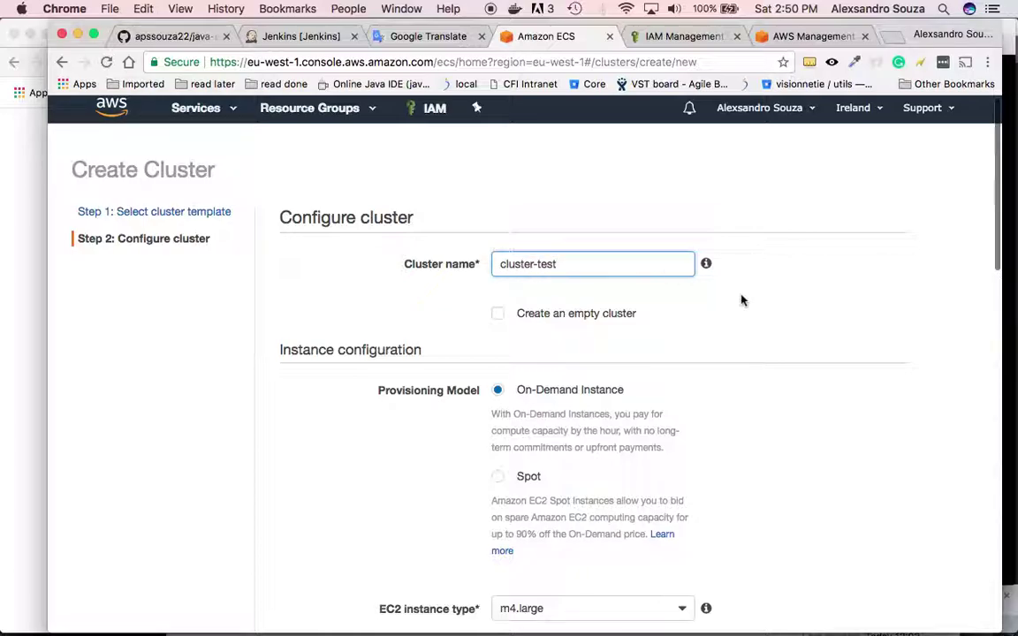
scroll(836, 364, down, 5)
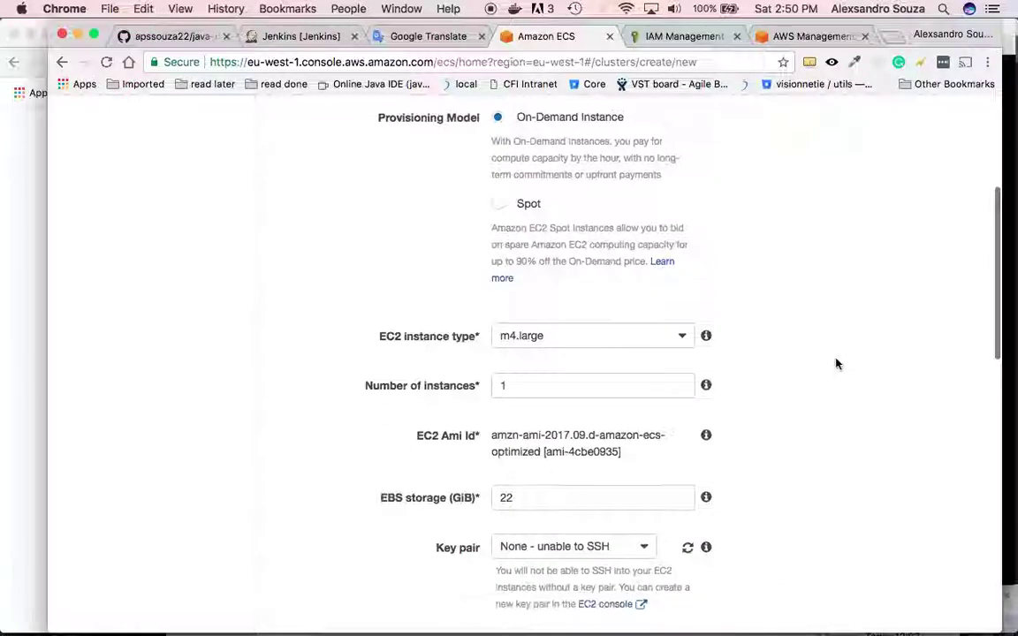
- Set the cluster's EC2 instance type to m4.xlarge
click(657, 334)
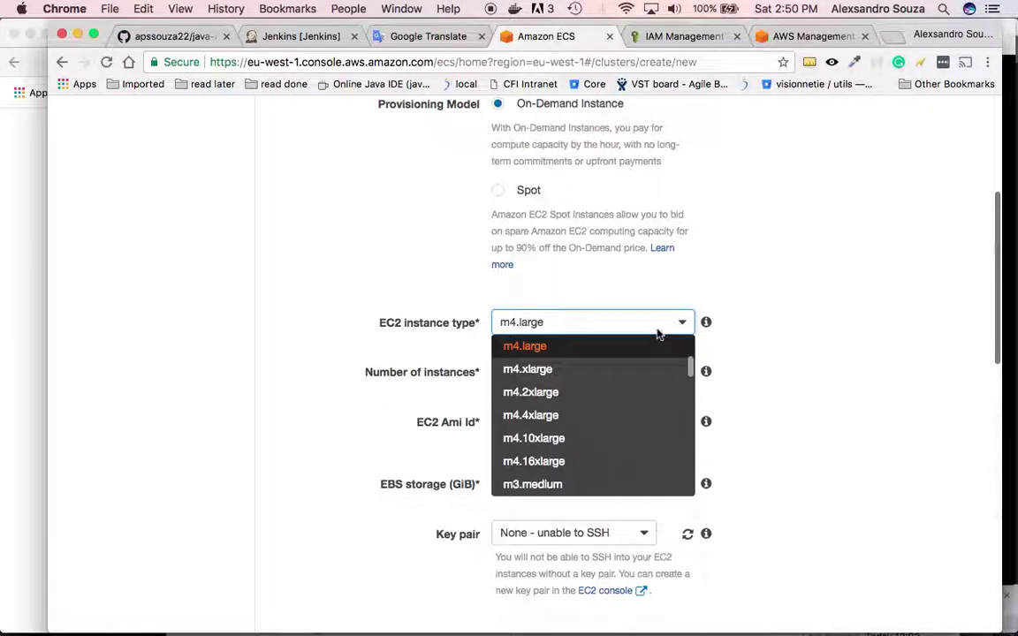
click(619, 367)
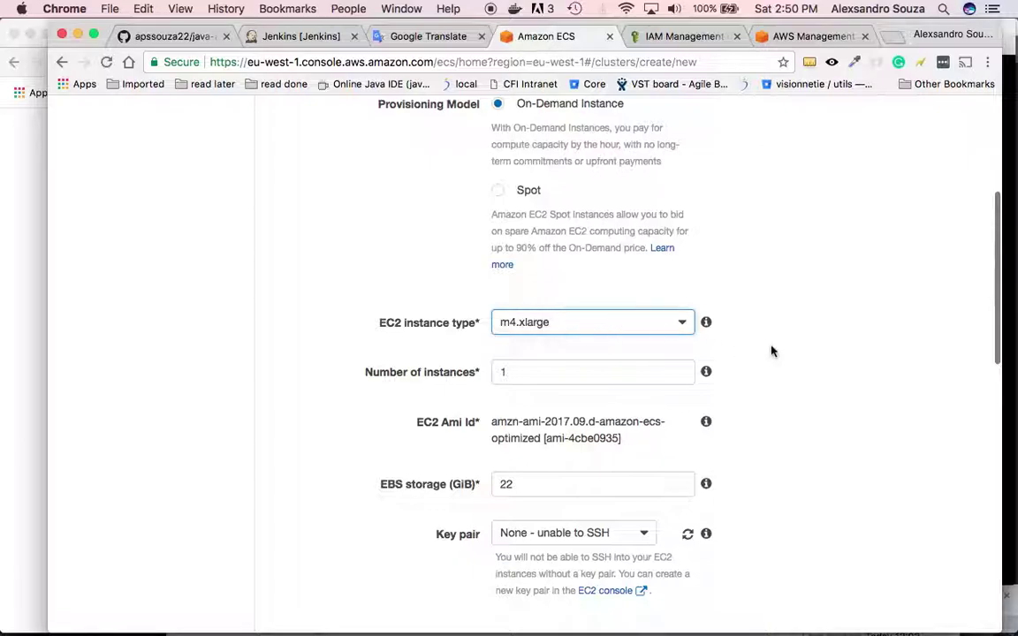
scroll(771, 351, down, 2)
click(675, 241)
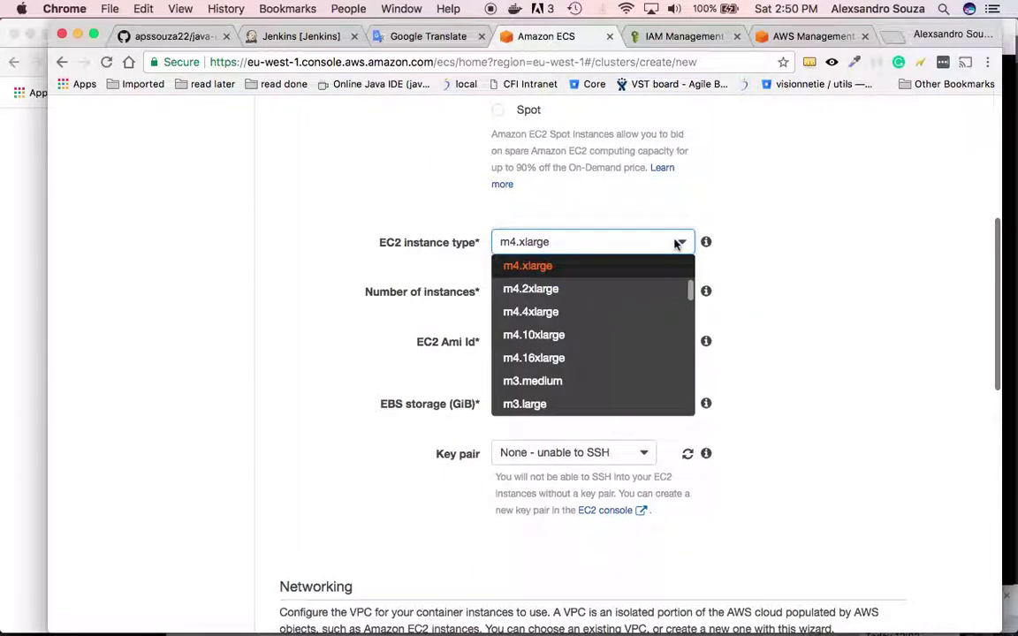
scroll(590, 273, up, 2)
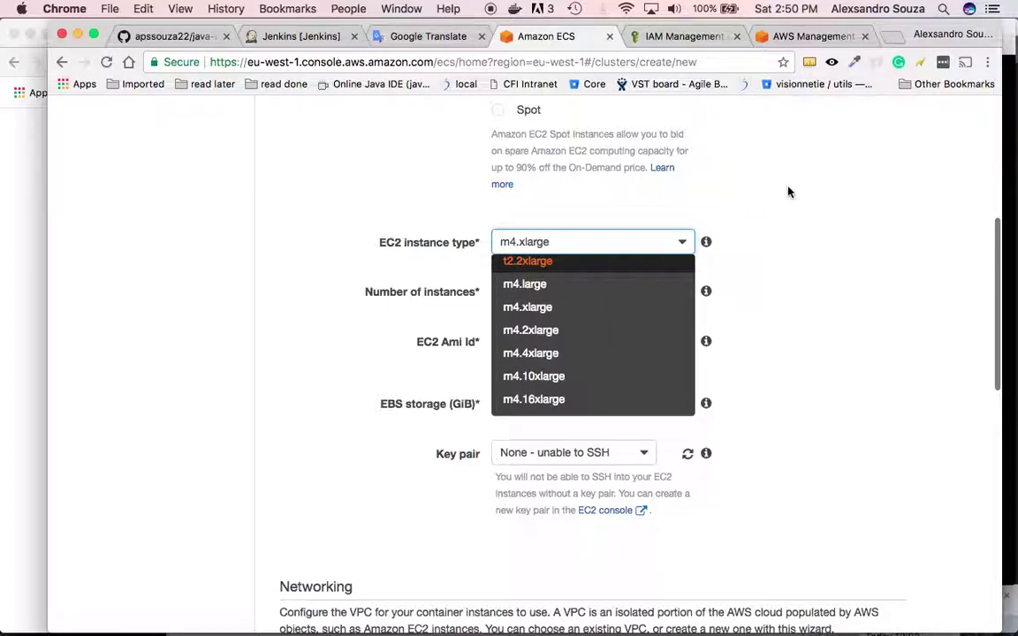
click(685, 220)
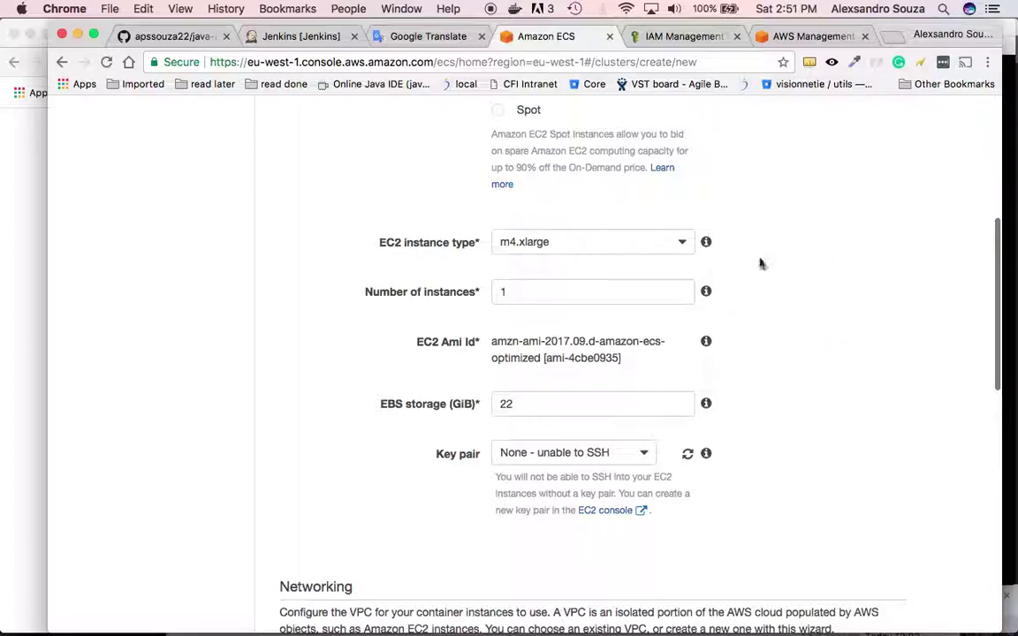
scroll(786, 300, down, 1)
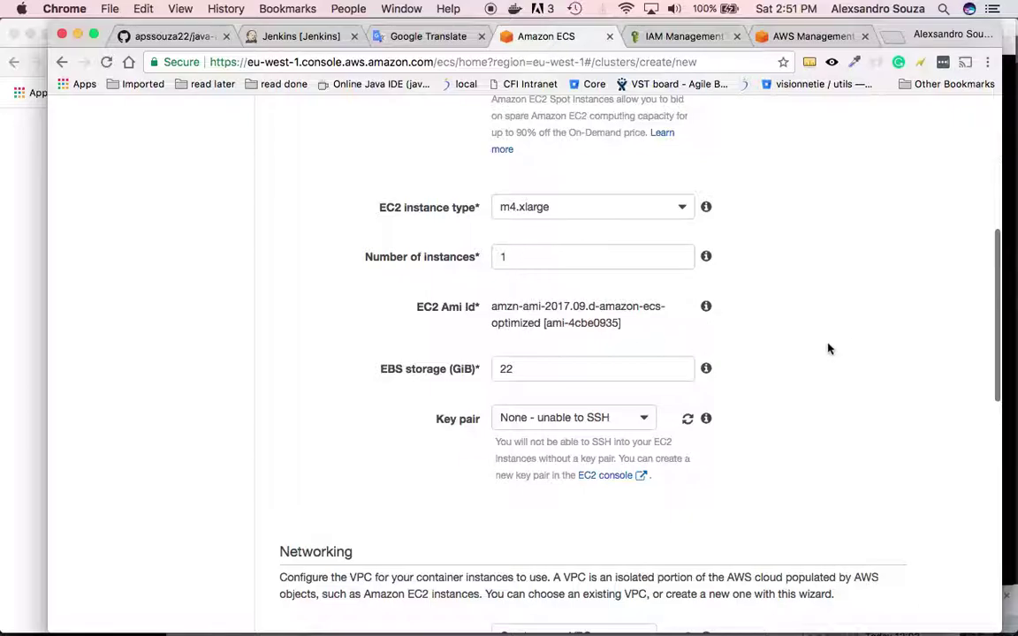
scroll(831, 353, down, 2)
- Select the user's existing AWS key pair for SSH access
click(592, 344)
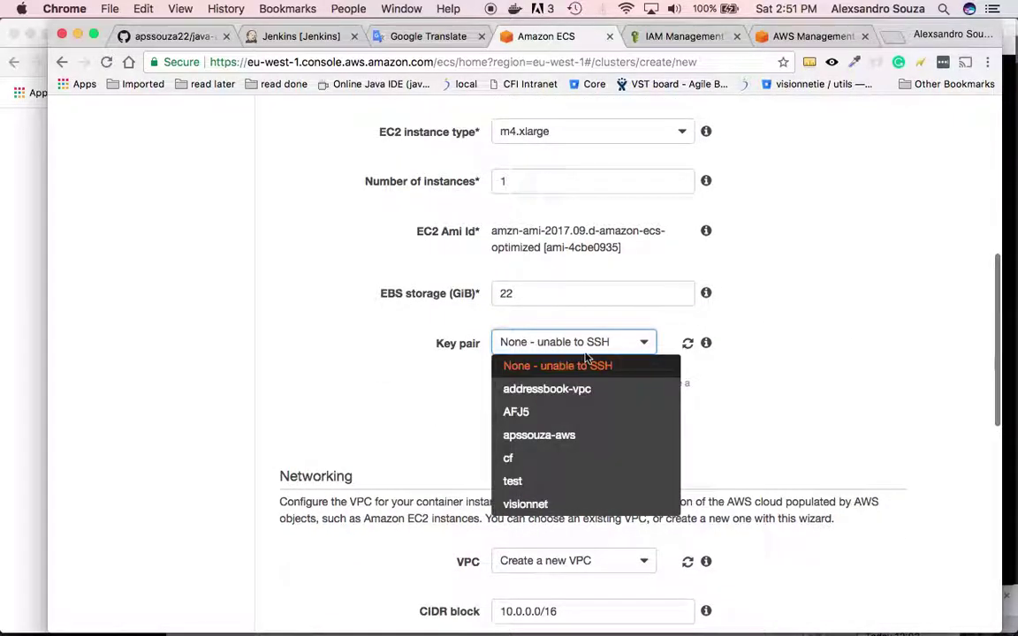
click(576, 437)
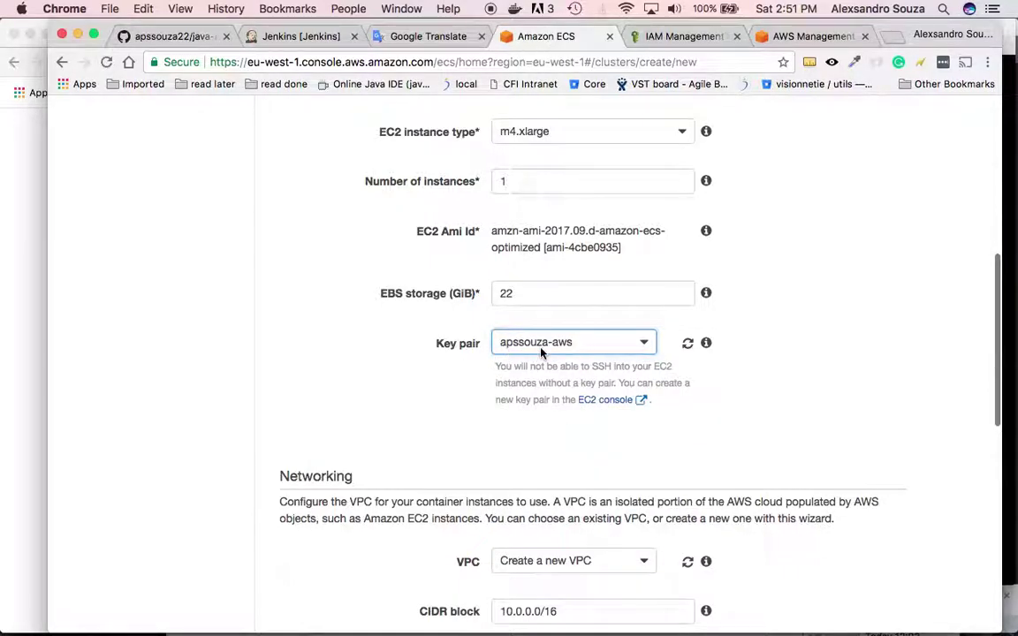
click(642, 344)
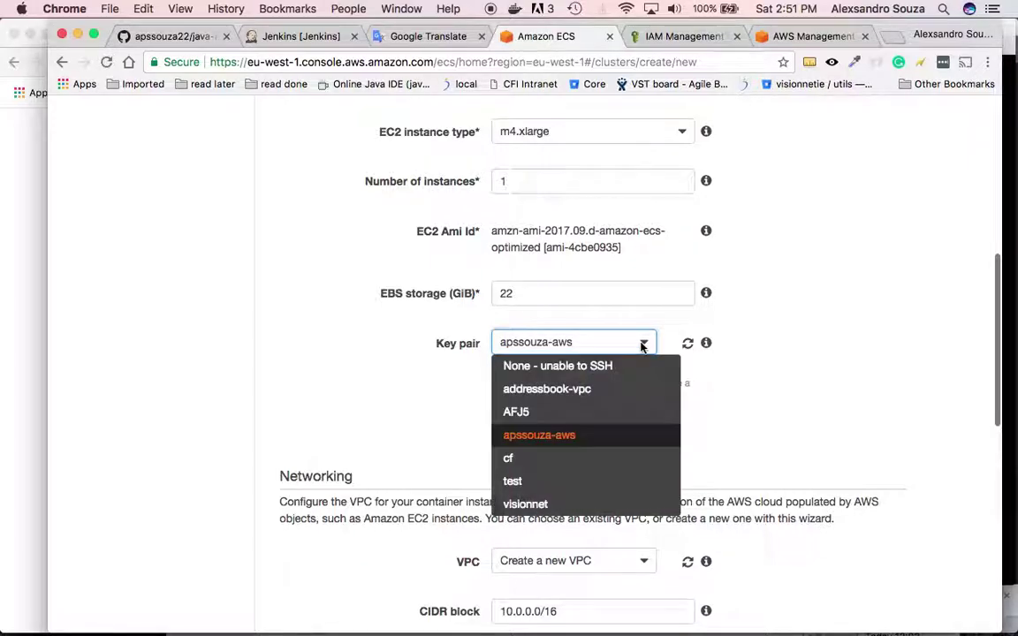
click(601, 443)
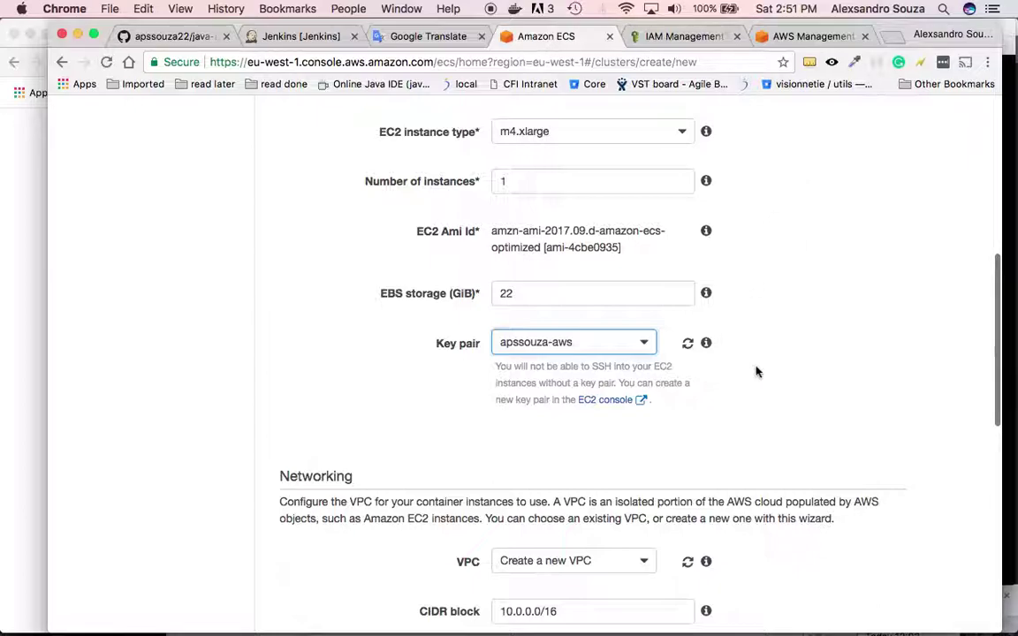
scroll(792, 365, down, 1)
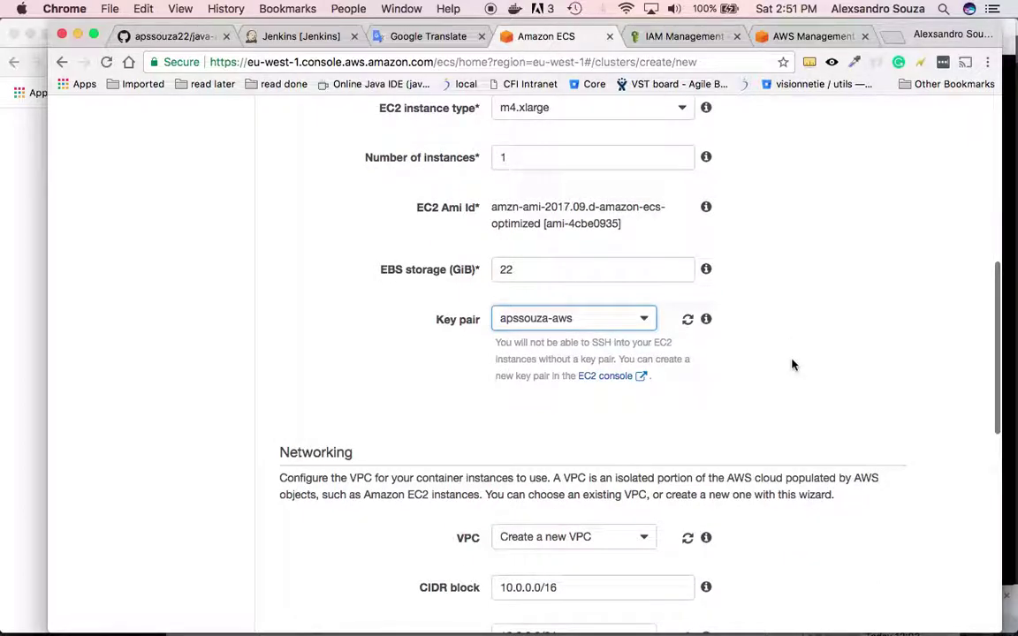
scroll(792, 364, down, 3)
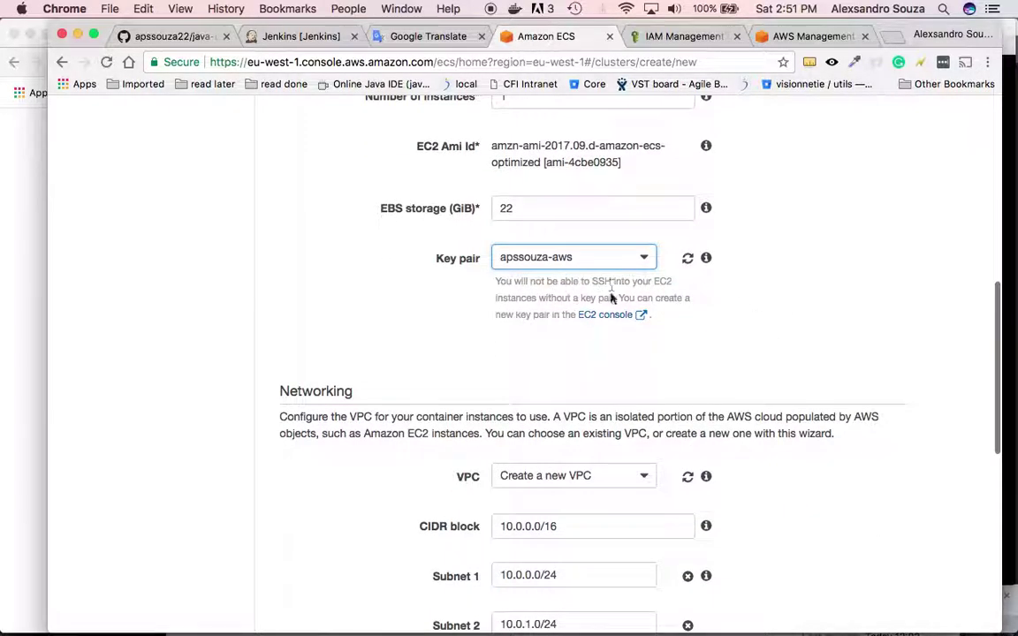
- Use VPC vpc-9010edf4 with subnets 84d210f2 (eu-west-1b) and 72e4fc2b (eu-west-1c)
scroll(836, 359, down, 3)
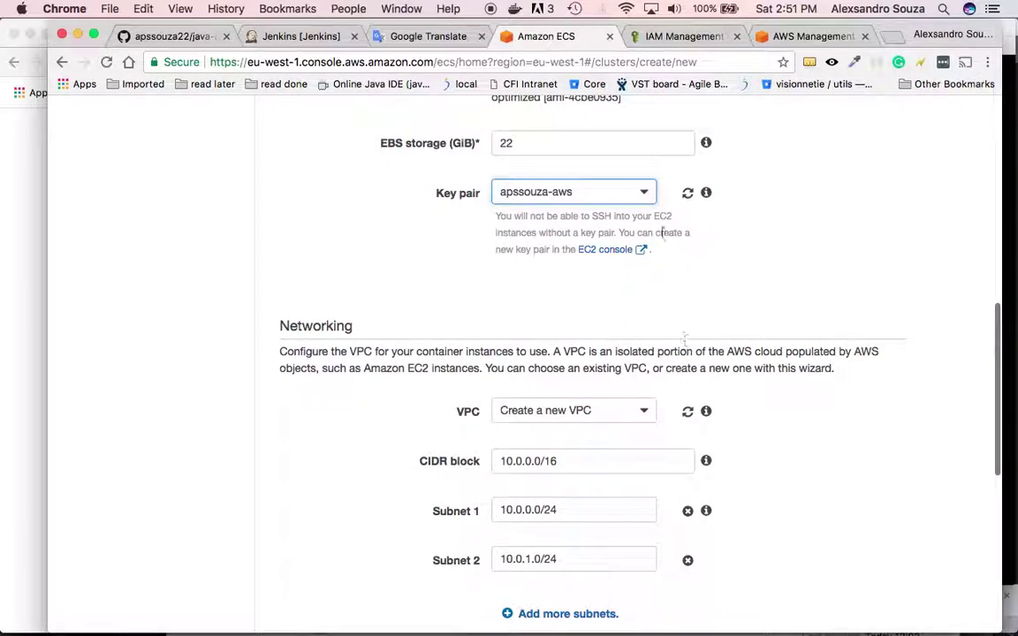
scroll(773, 367, down, 3)
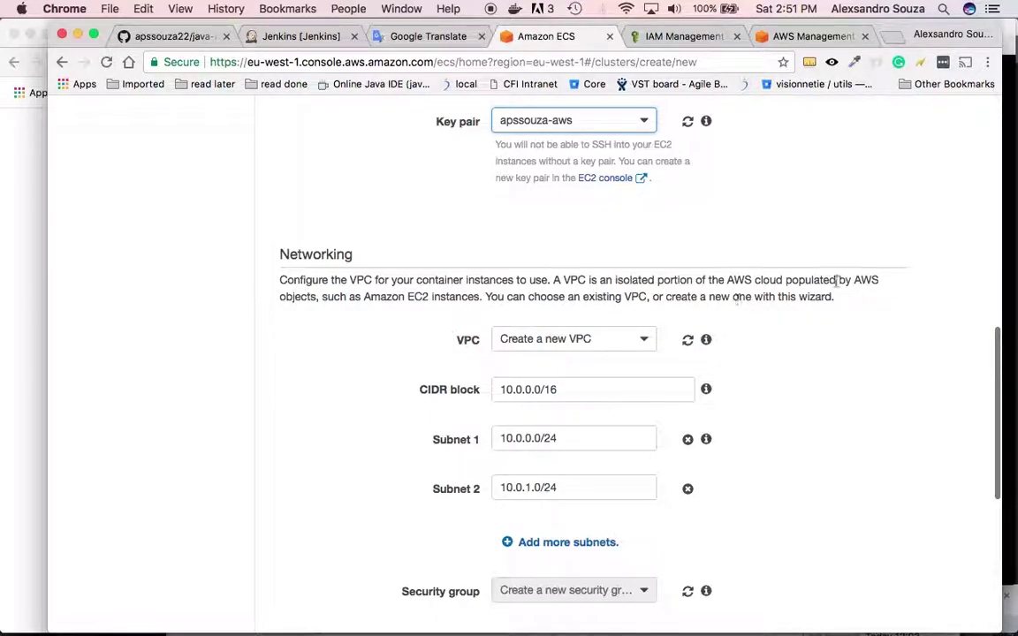
scroll(837, 280, down, 3)
click(633, 269)
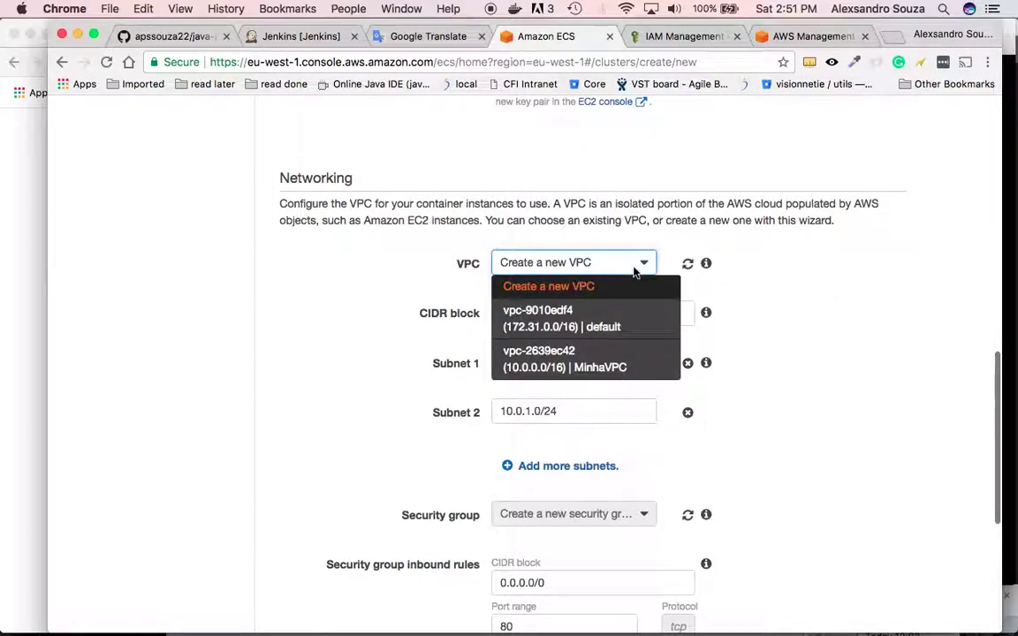
click(586, 323)
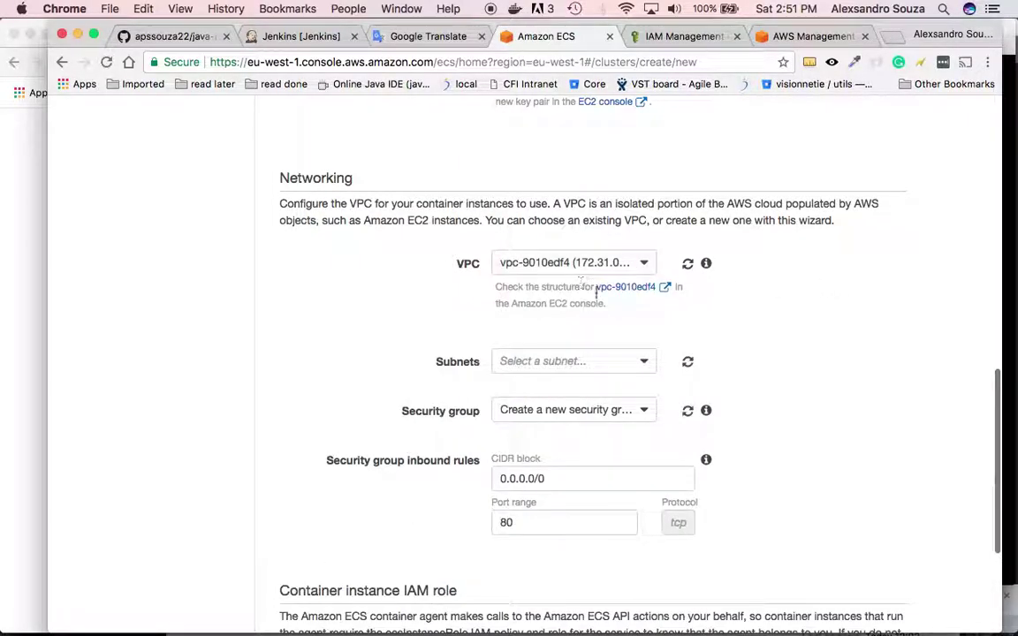
click(645, 360)
click(655, 400)
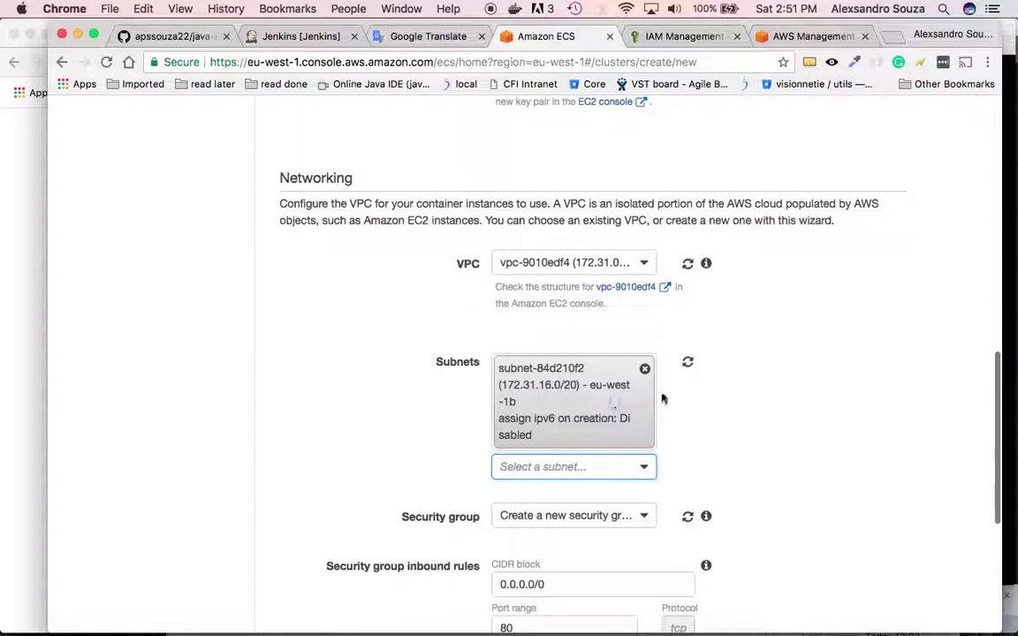
click(643, 466)
scroll(728, 436, down, 3)
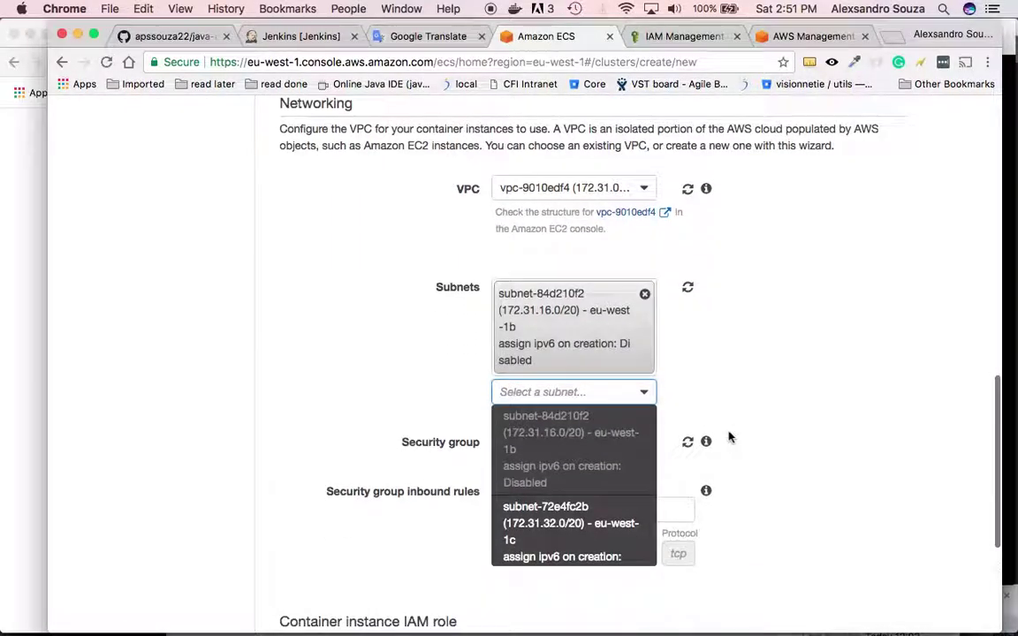
click(594, 528)
- Choose the existing open security group sg-3837b540
scroll(772, 359, down, 3)
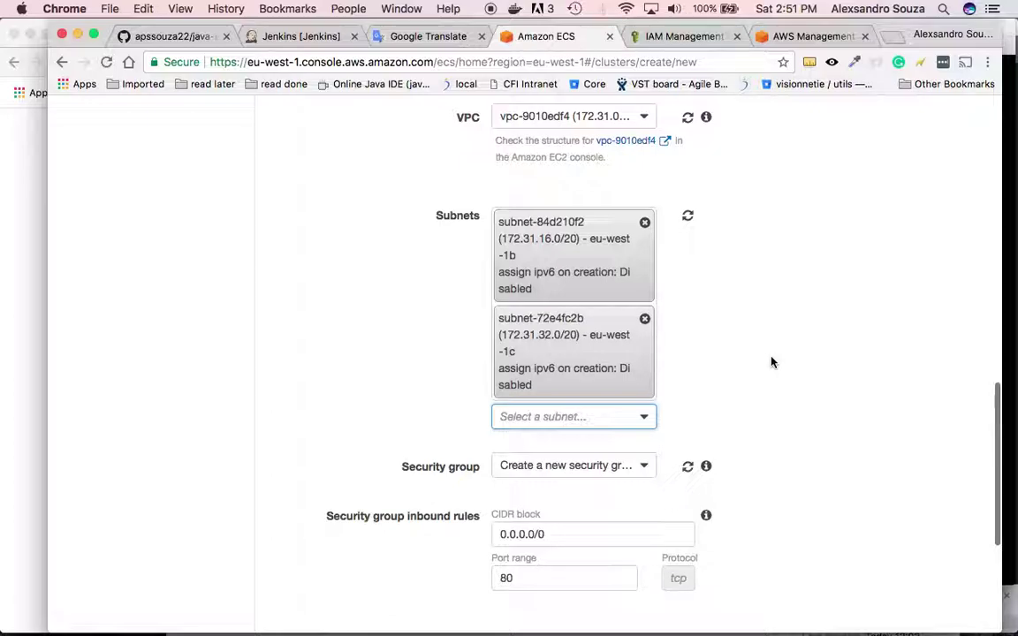
scroll(750, 333, down, 1)
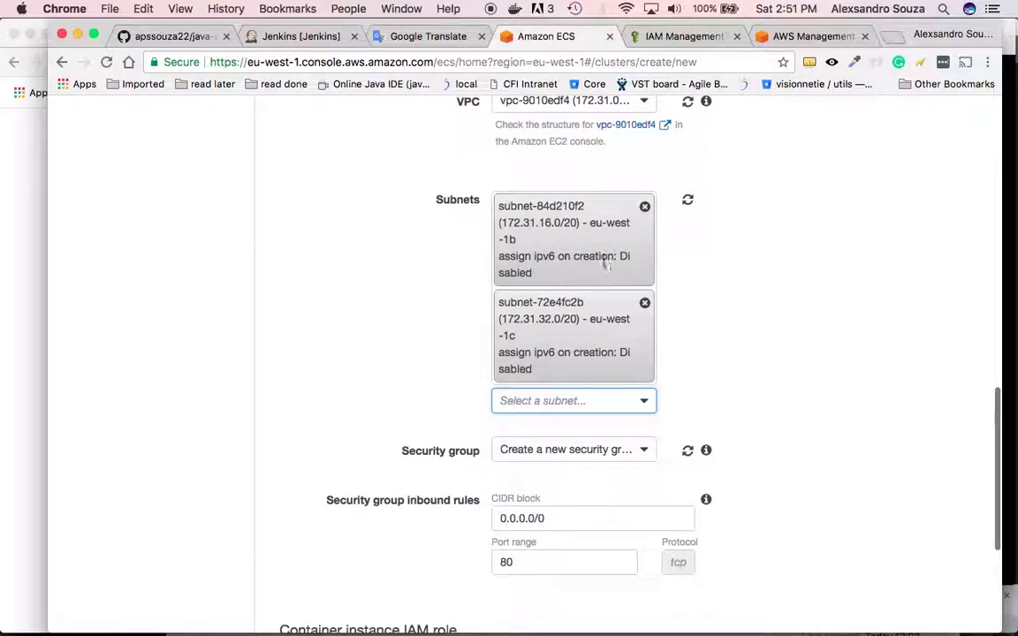
scroll(757, 333, down, 2)
click(643, 411)
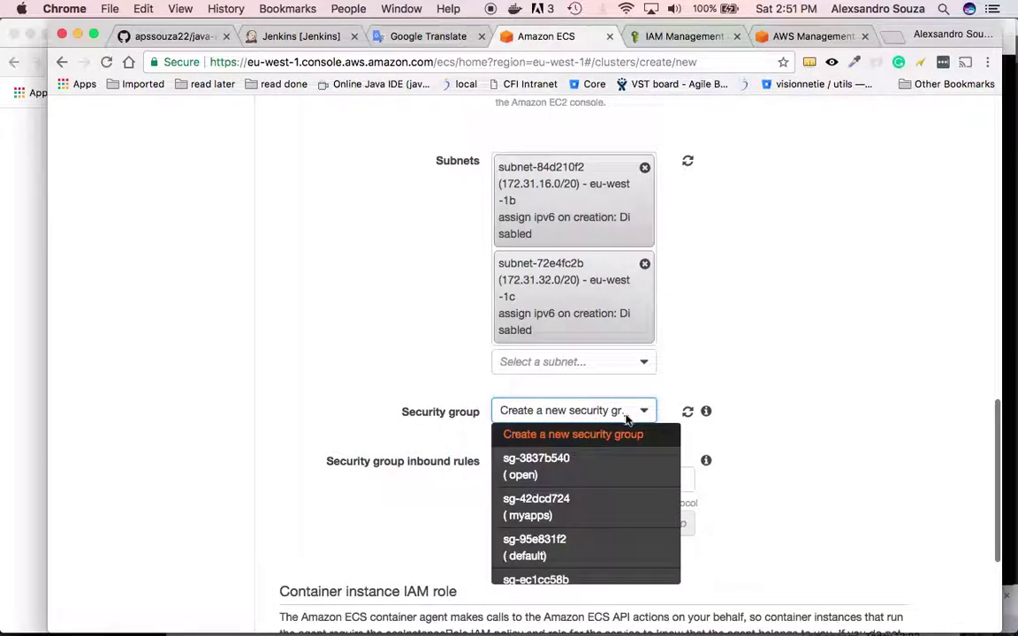
click(573, 485)
scroll(772, 425, down, 5)
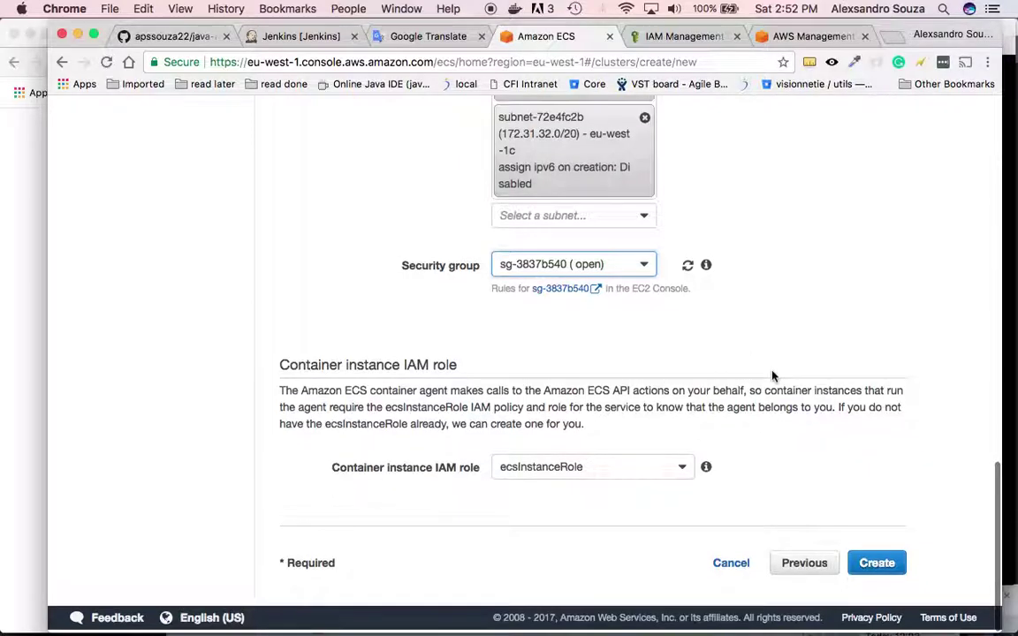
scroll(772, 375, up, 6)
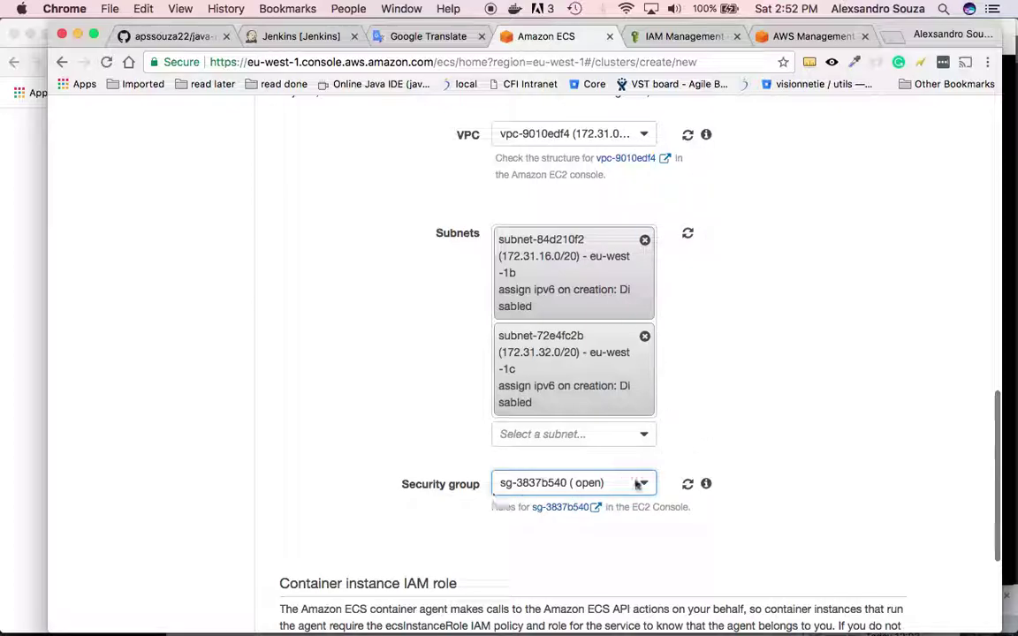
- Set the VPC option back to Create a new VPC
scroll(728, 204, up, 6)
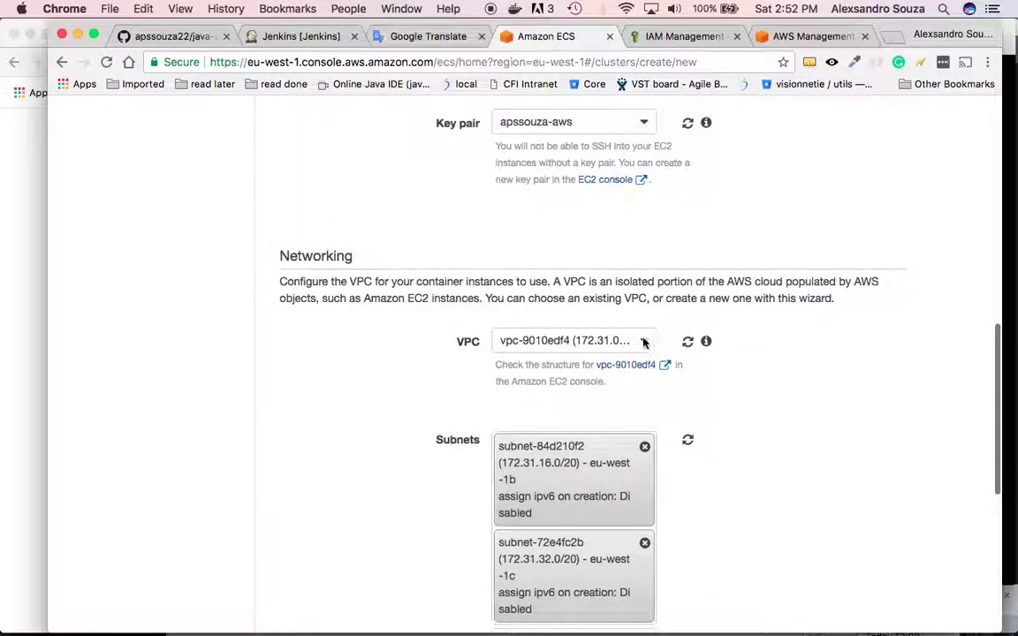
click(643, 341)
click(548, 363)
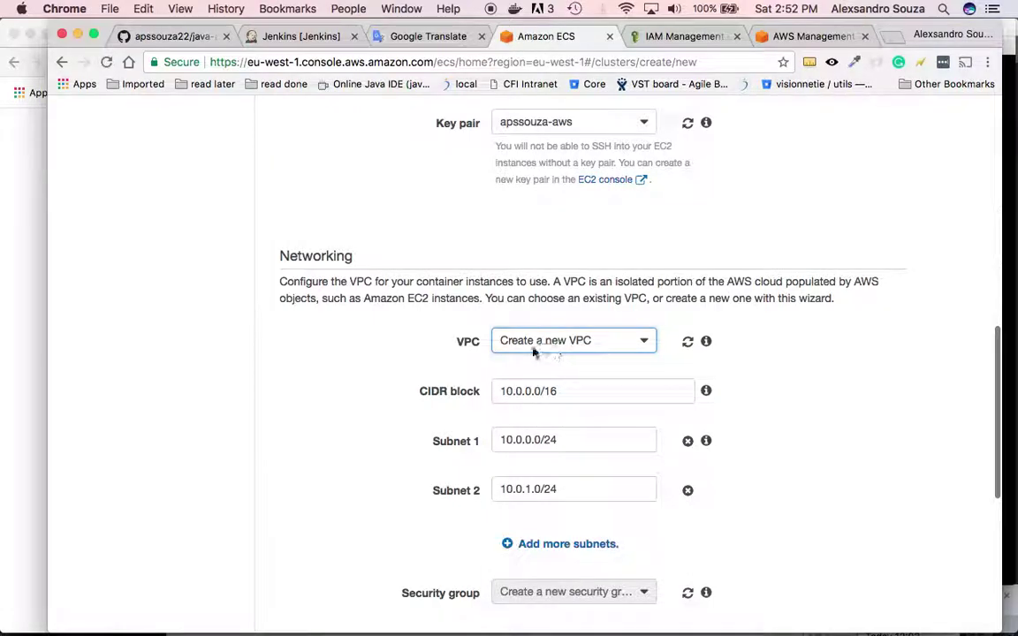
- Change the inbound rule's port range to 8000-9999
scroll(561, 379, down, 4)
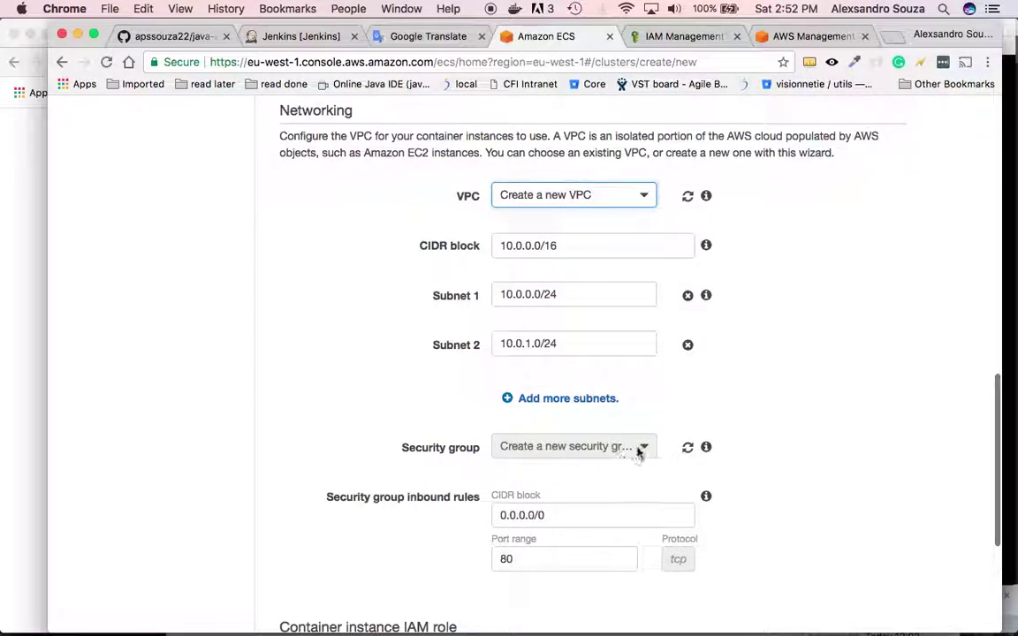
click(624, 515)
click(543, 568)
scroll(543, 568, down, 2)
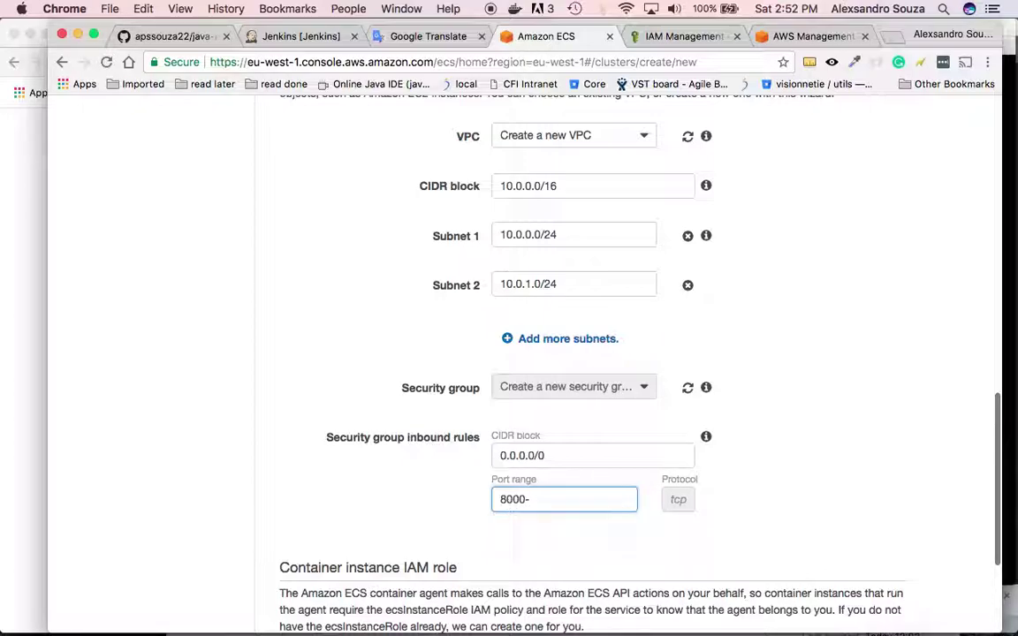
text(00-99999)
scroll(812, 381, up, 4)
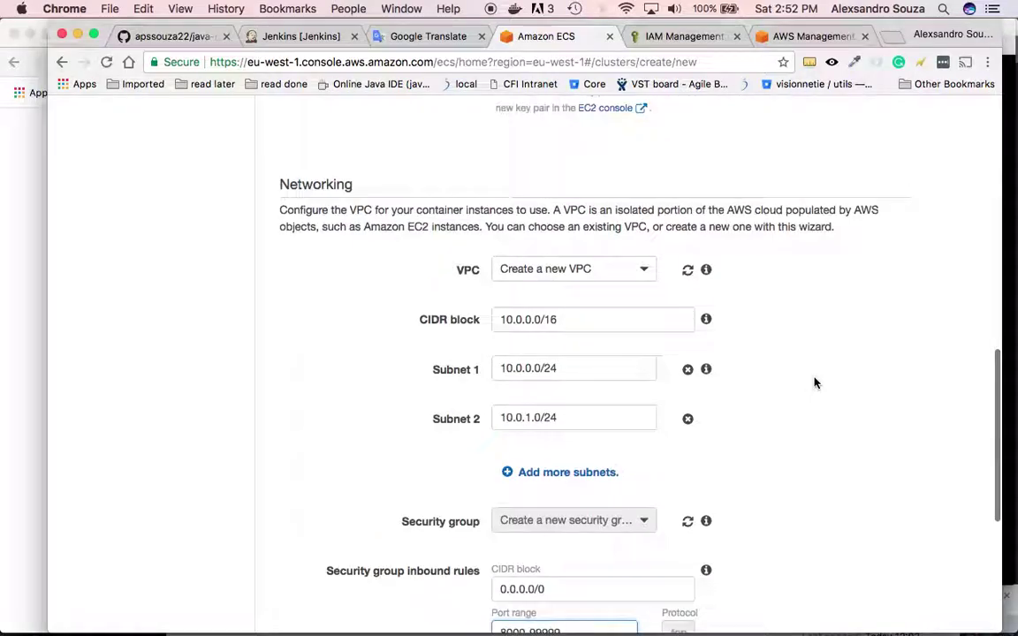
- Reselect VPC vpc-9010edf4, subnets 84d210f2 and 72e4fc2b, and security group sg-3837b540
click(647, 293)
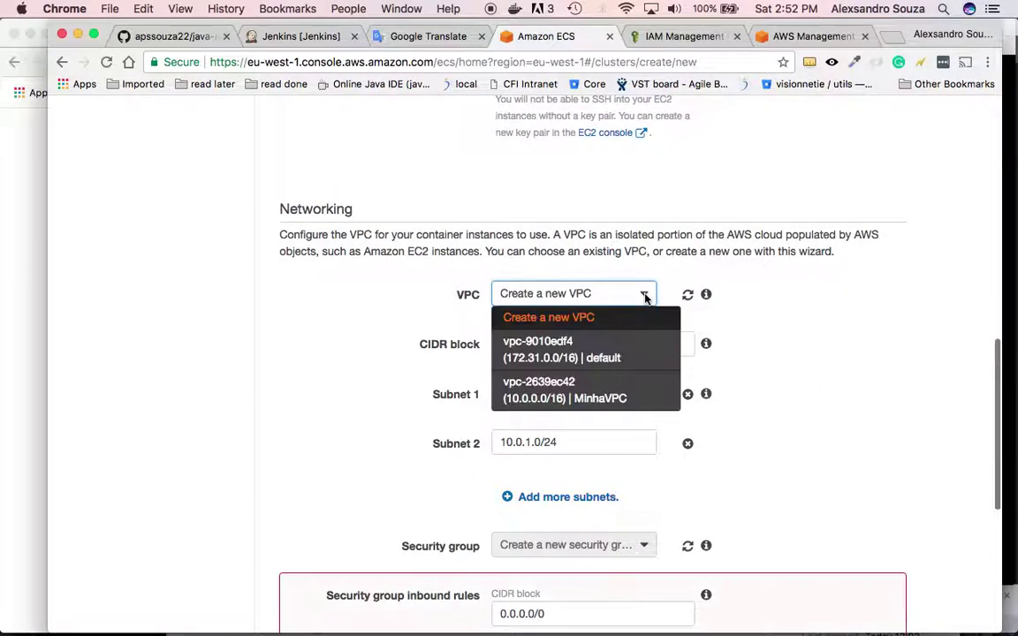
click(574, 348)
click(638, 395)
click(618, 432)
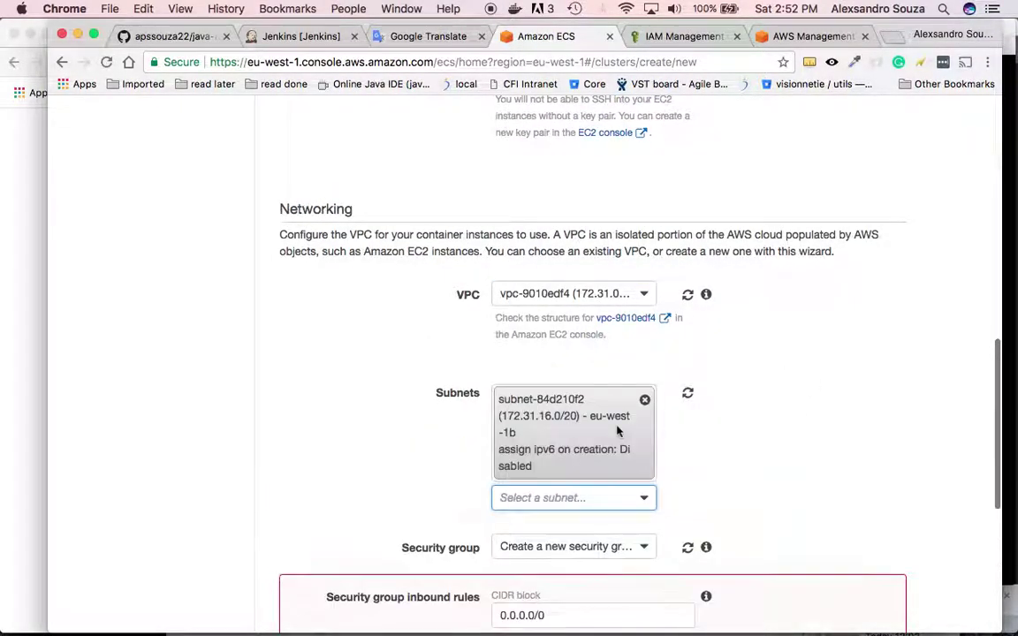
scroll(709, 359, down, 2)
click(645, 430)
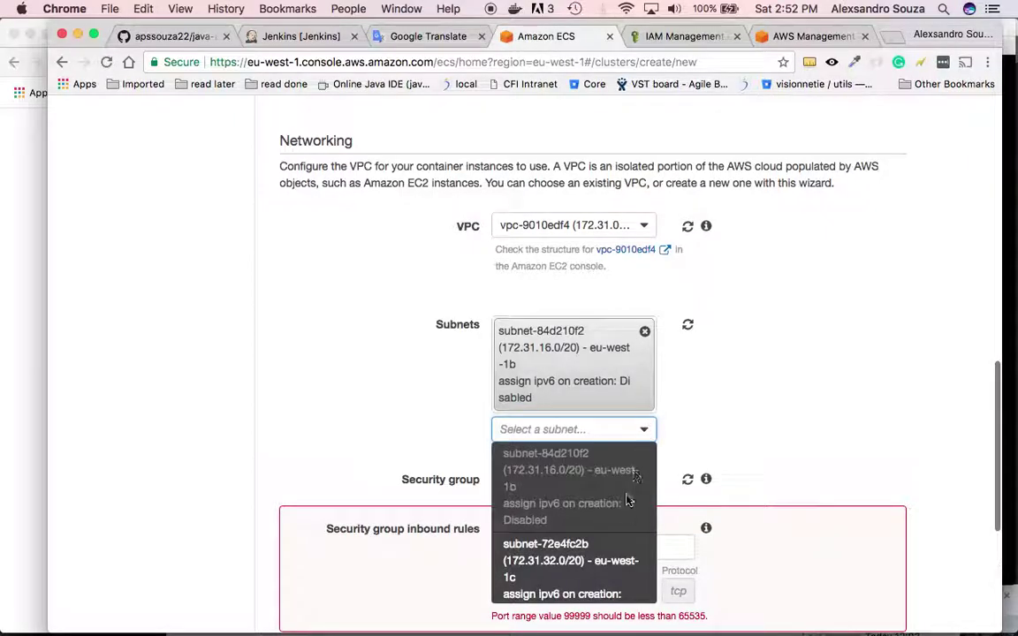
click(565, 561)
click(790, 405)
scroll(790, 404, down, 2)
scroll(790, 405, down, 1)
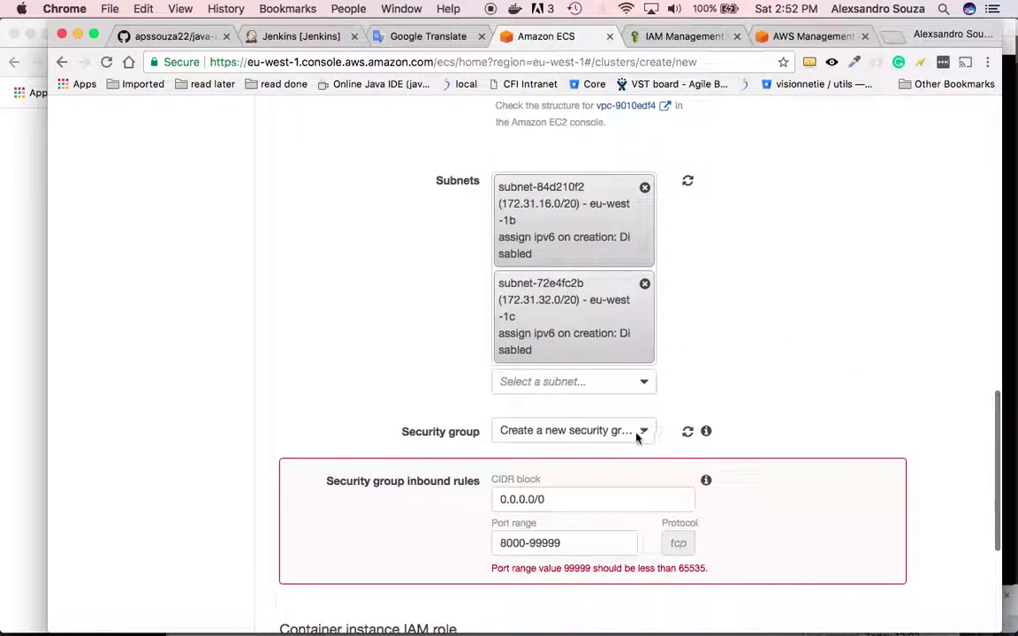
click(643, 430)
click(598, 483)
- Try creating the cluster with ecsInstanceRole, then reload the wizard after the errors
scroll(840, 384, down, 4)
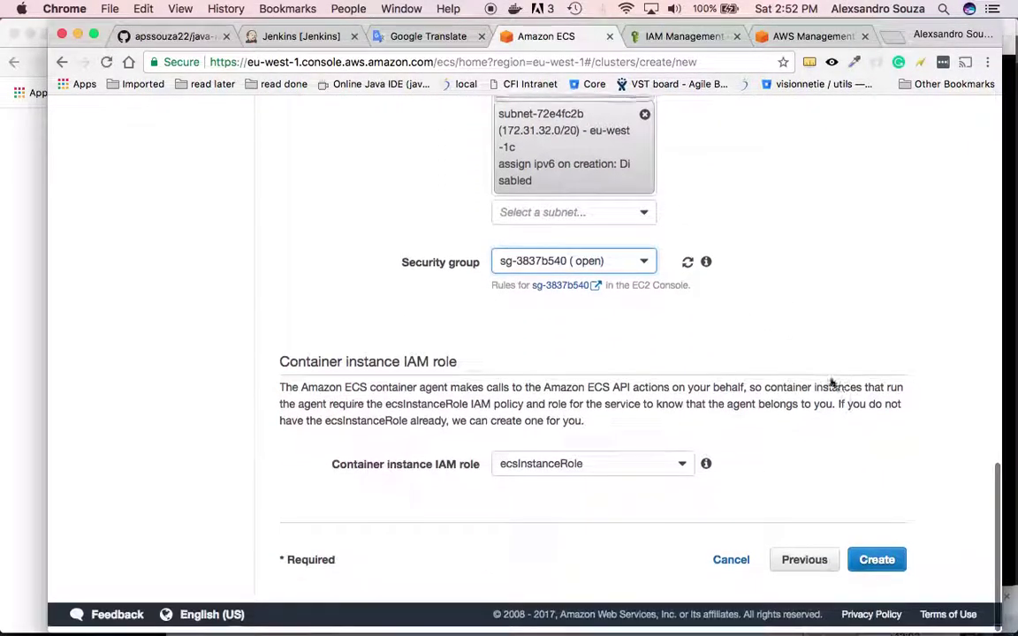
click(867, 570)
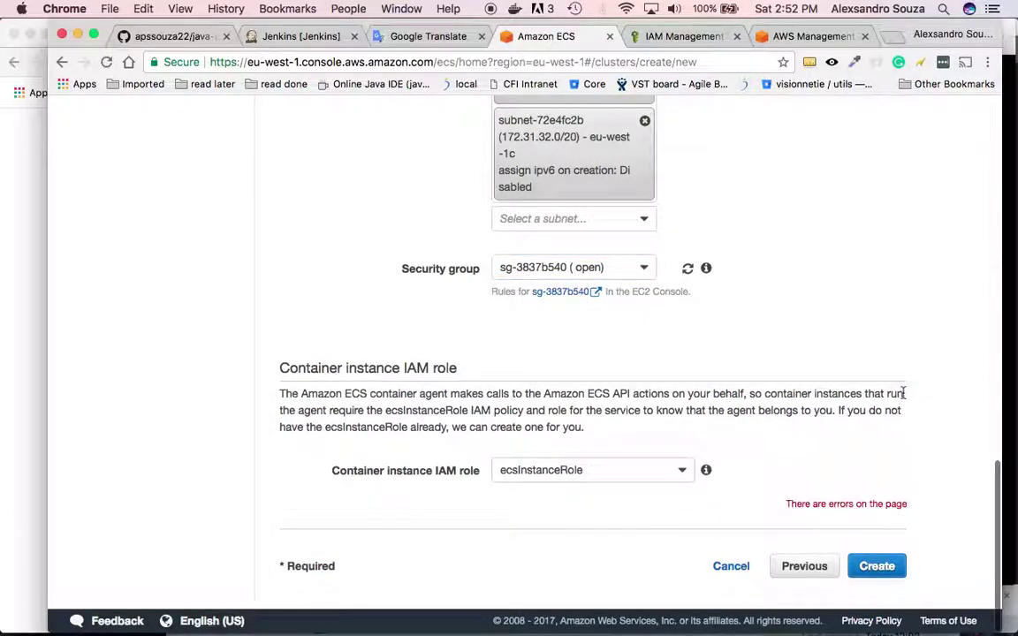
scroll(793, 248, down, 6)
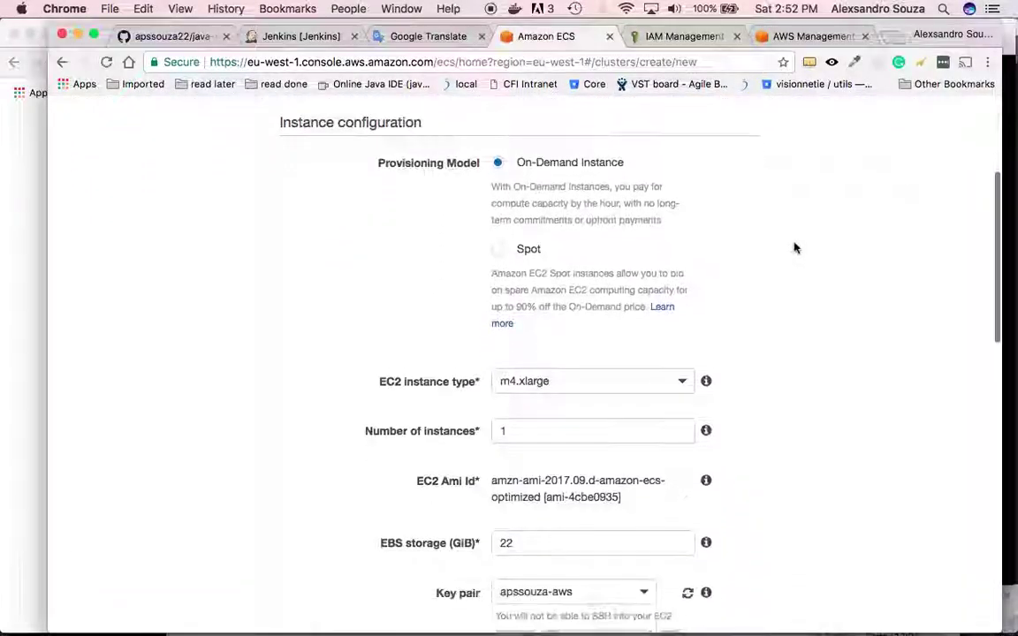
scroll(794, 249, down, 8)
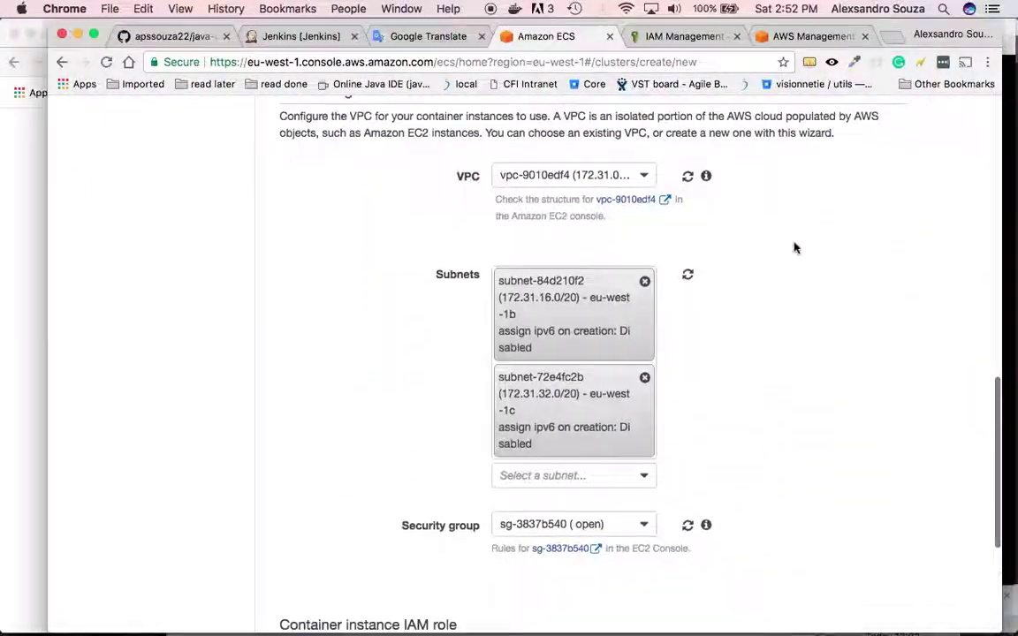
scroll(793, 248, down, 1)
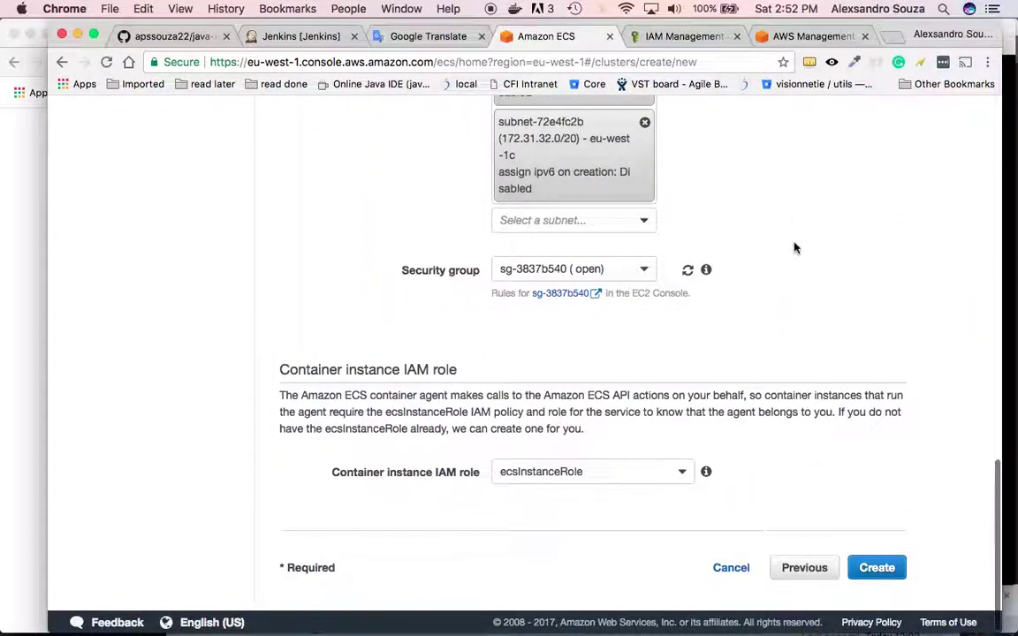
click(665, 480)
click(645, 518)
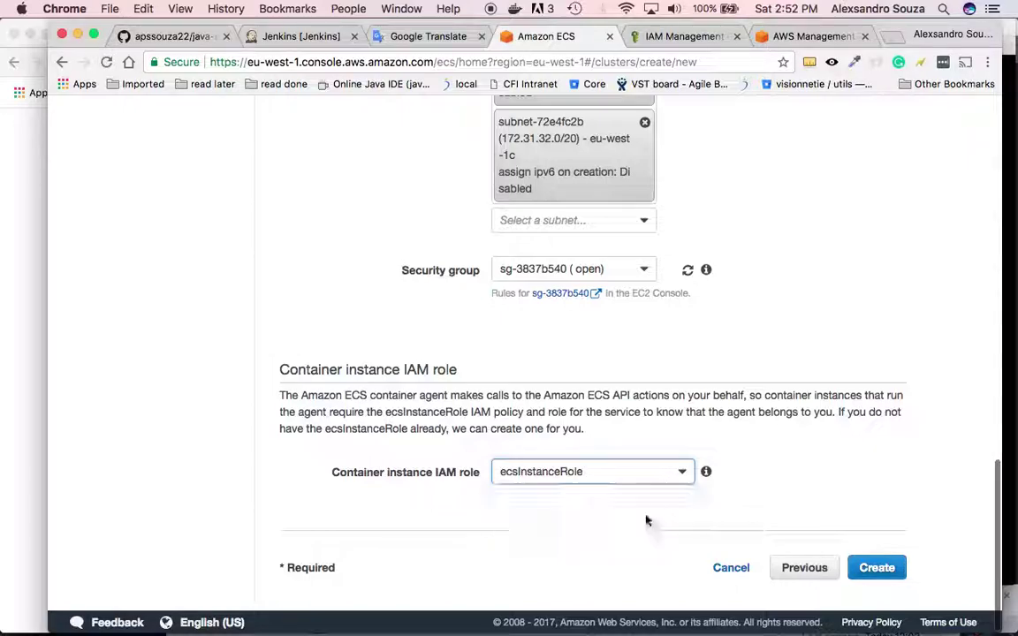
scroll(745, 363, up, 2)
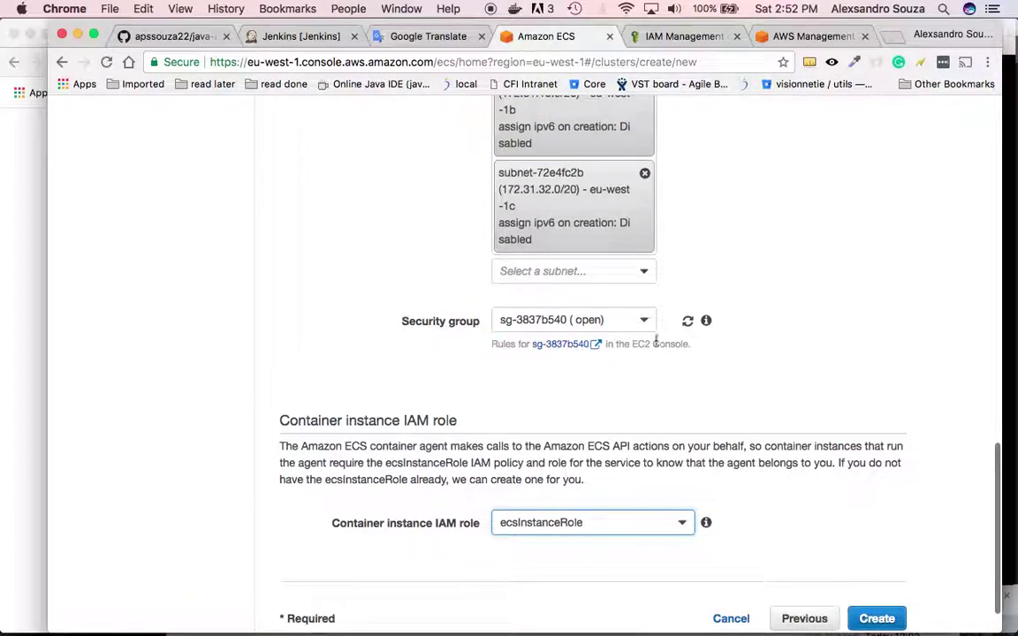
scroll(815, 198, up, 5)
scroll(816, 194, up, 20)
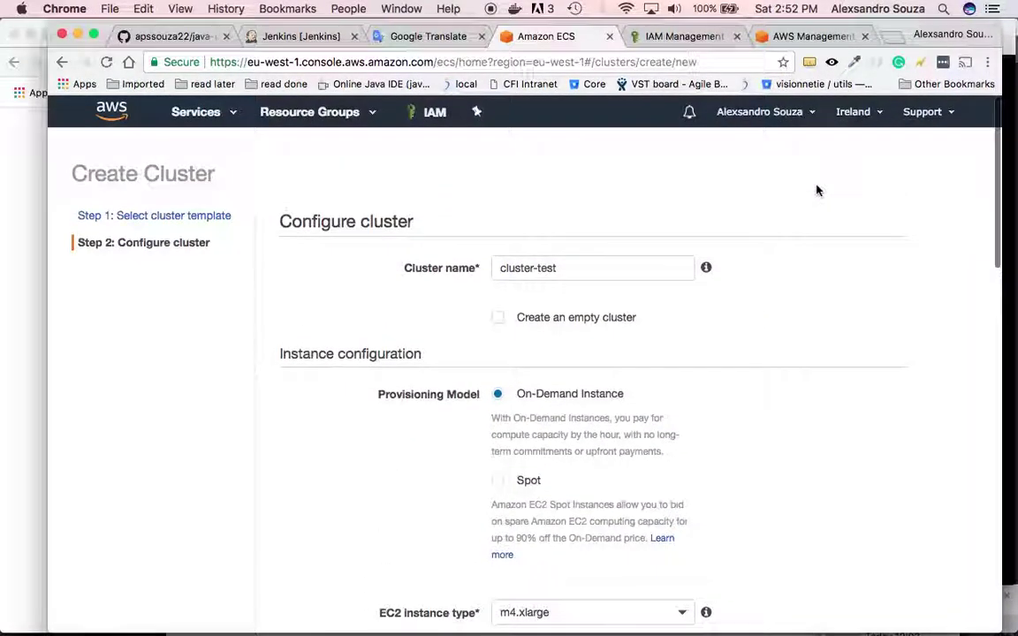
scroll(816, 191, down, 6)
scroll(816, 191, down, 10)
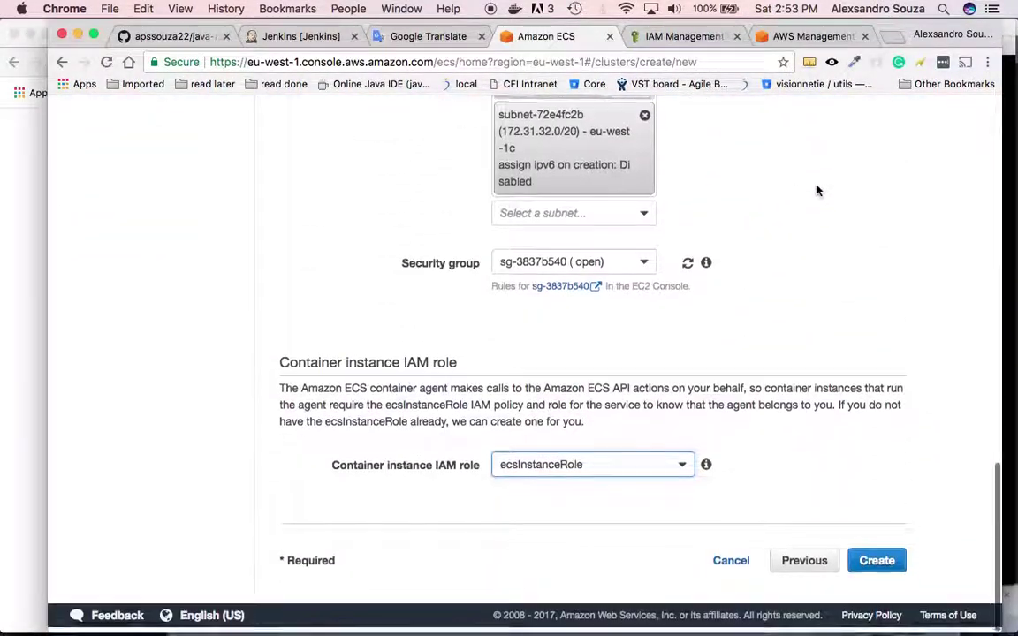
click(874, 564)
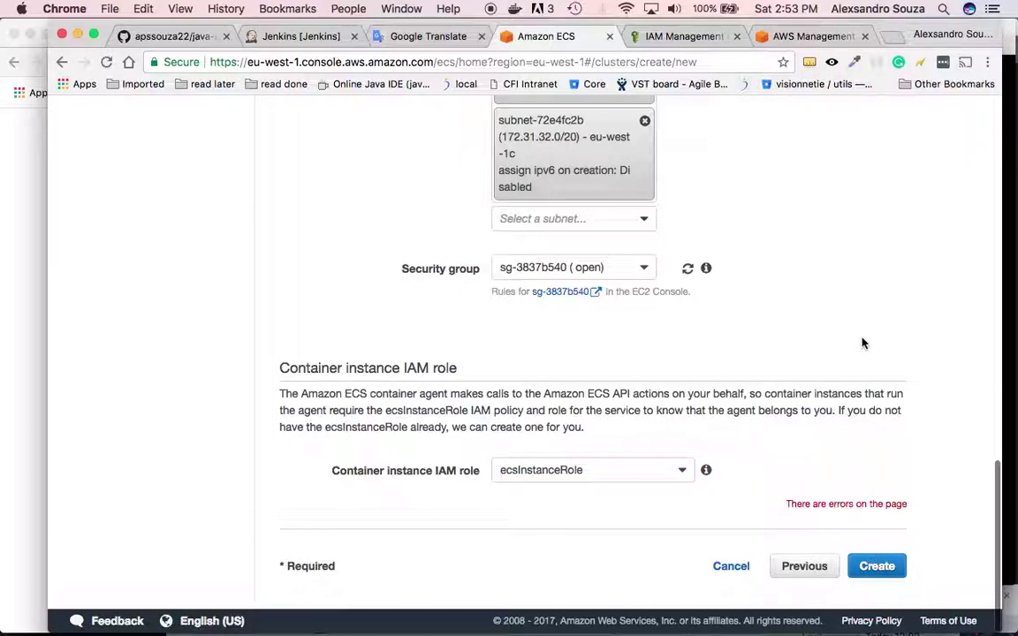
key(super+r)
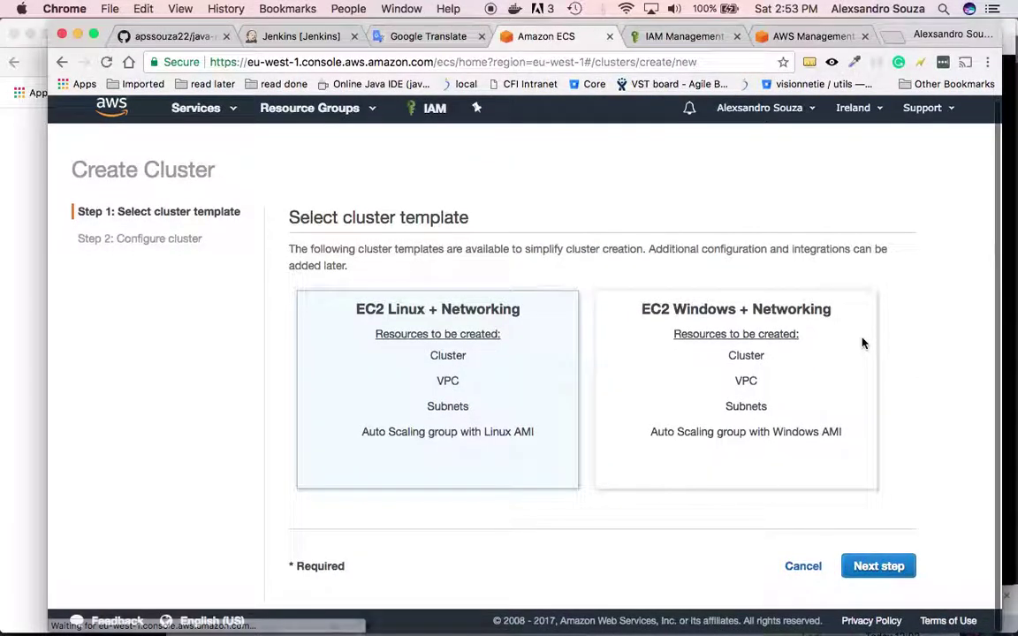
- Name the cluster cluster-test with an m4.xlarge instance and the existing key pair
click(887, 573)
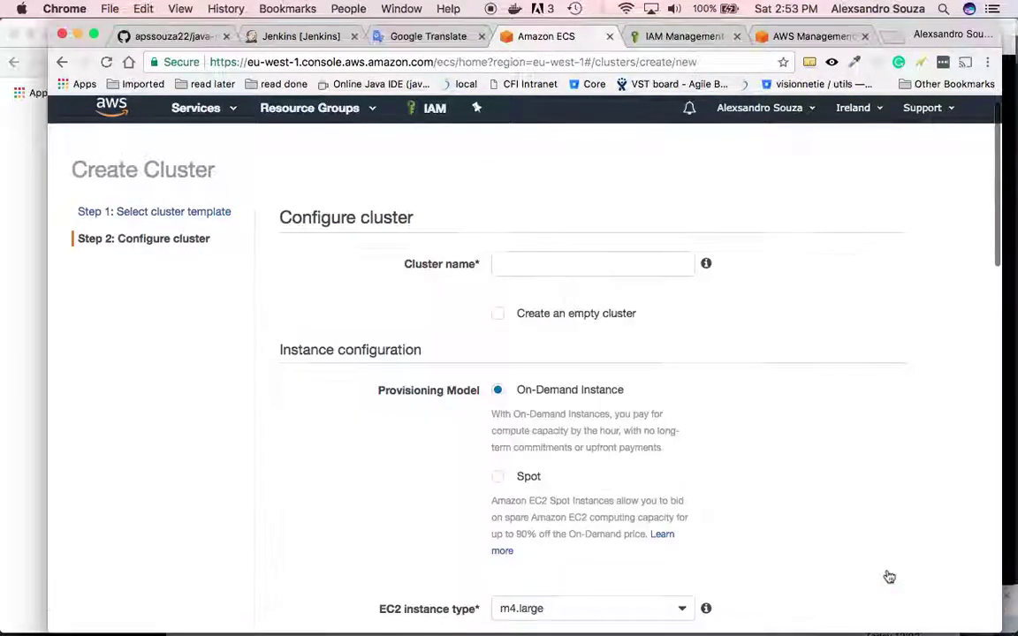
click(628, 276)
text(c)
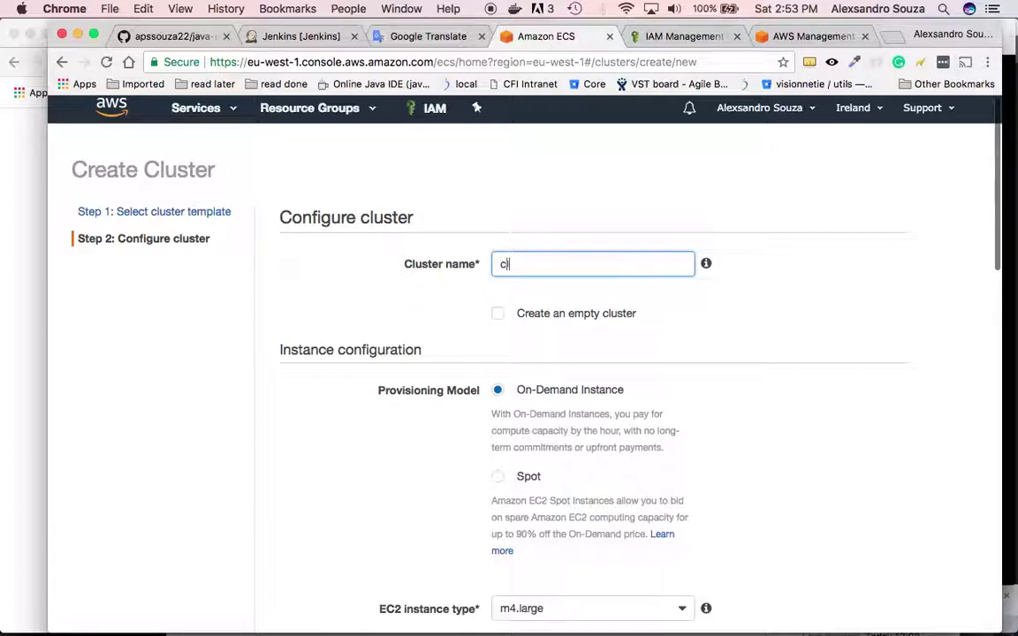
text(luster-test)
scroll(822, 344, down, 1)
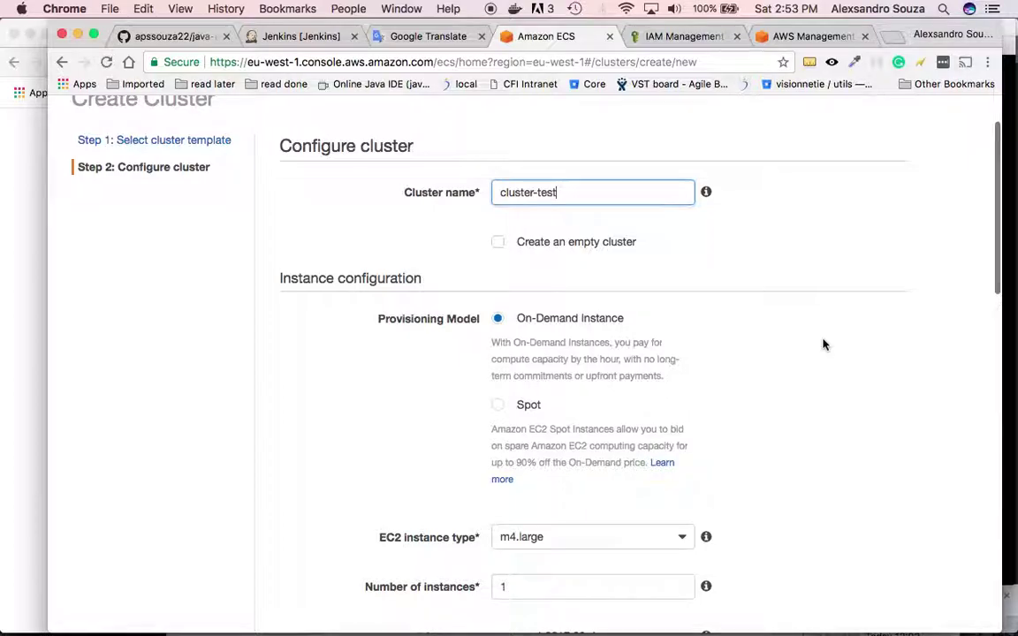
scroll(822, 345, down, 3)
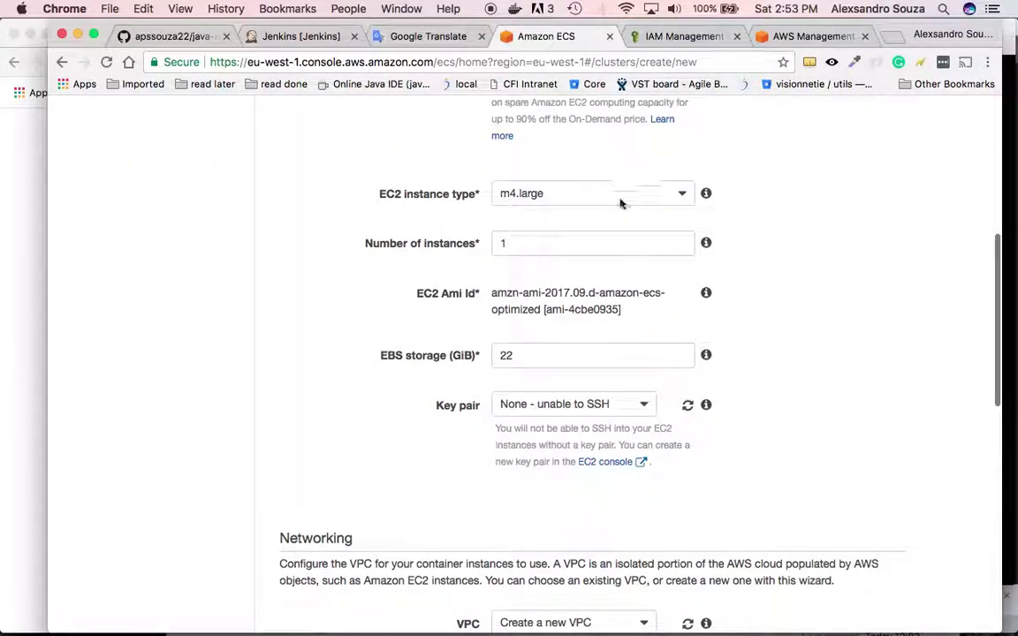
click(618, 196)
click(609, 241)
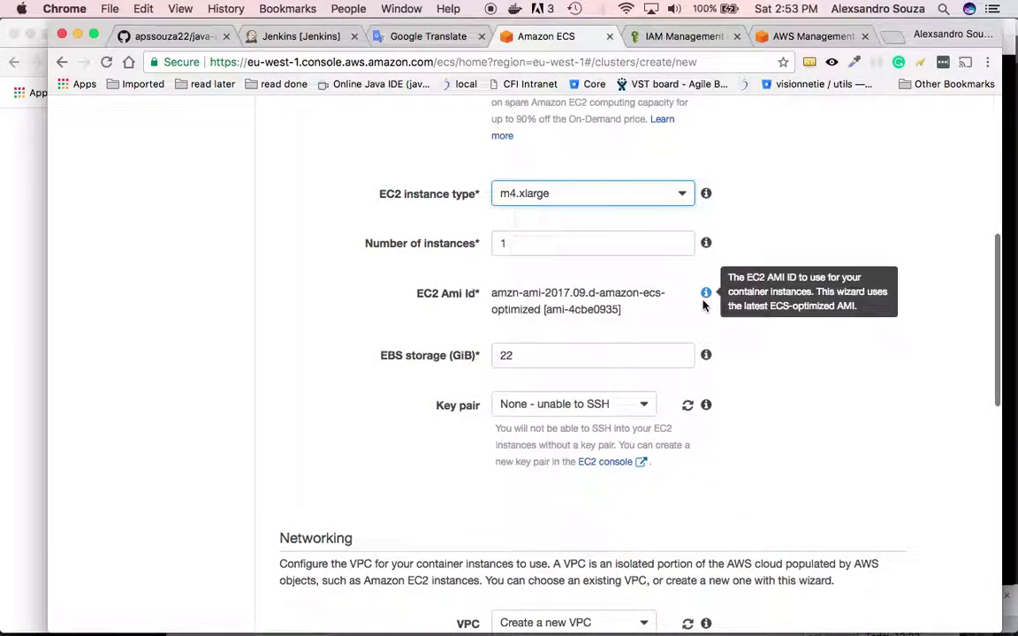
scroll(786, 325, down, 2)
click(643, 351)
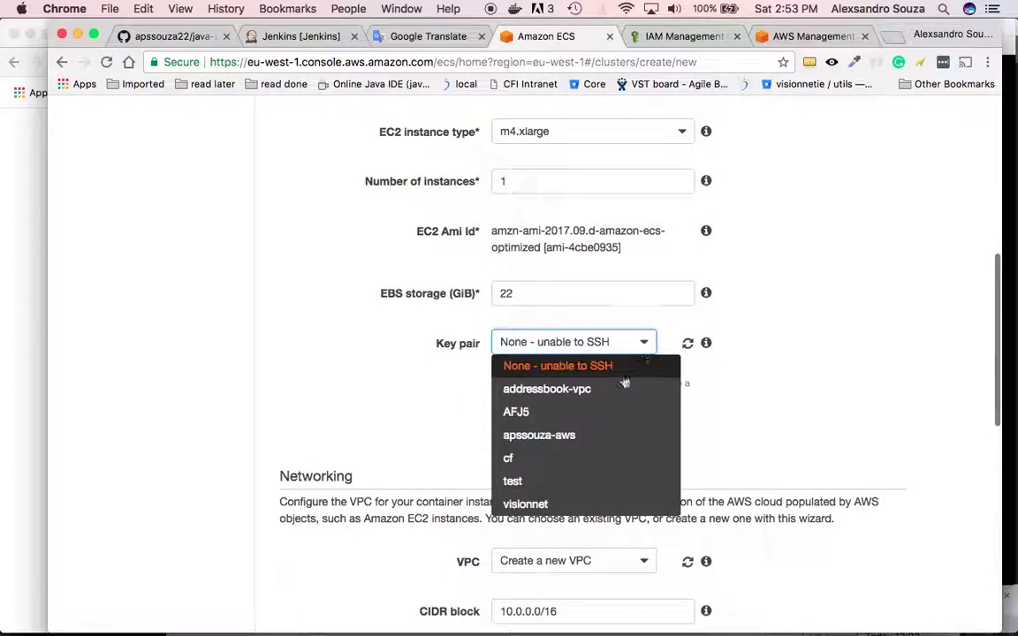
click(602, 435)
scroll(755, 421, down, 5)
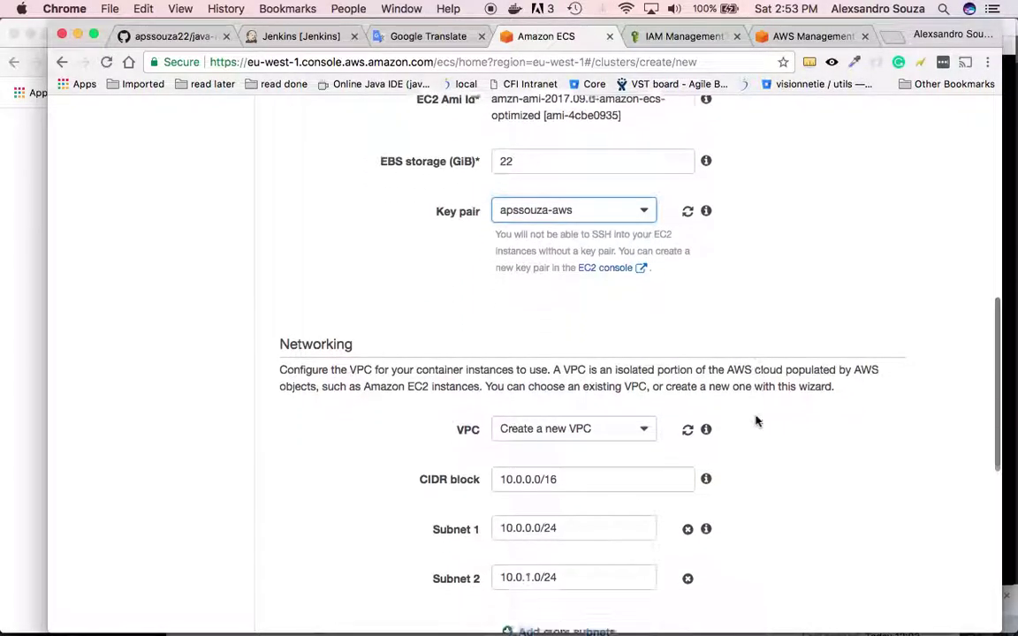
- Create it in vpc-9010edf4, subnets 84d210f2/72e4fc2b, sg-3837b540, then return to GitHub
click(606, 314)
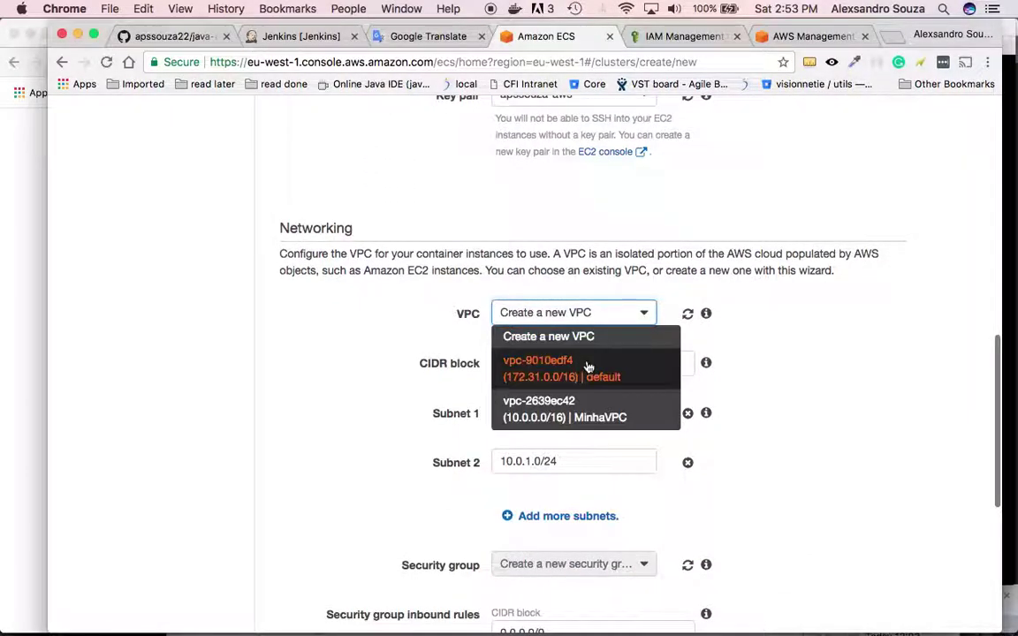
click(586, 365)
click(640, 414)
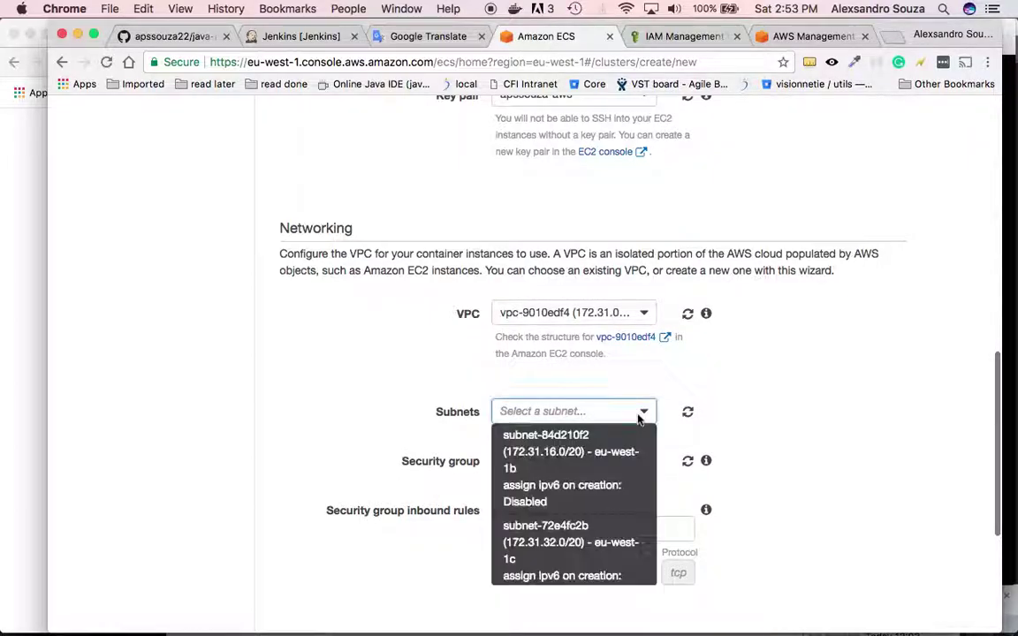
click(619, 455)
click(634, 520)
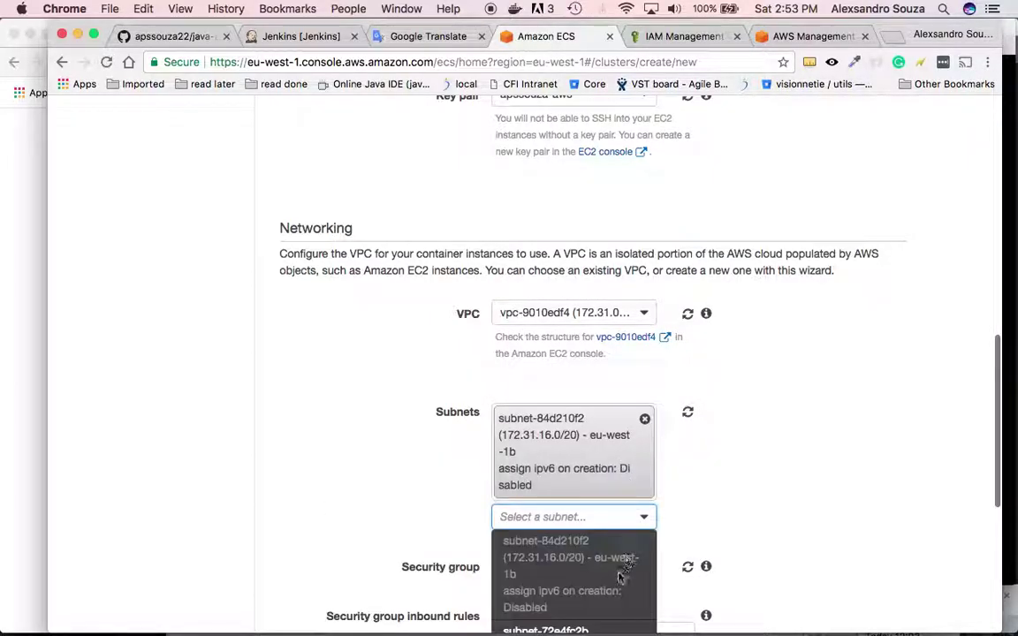
click(612, 628)
scroll(765, 456, down, 5)
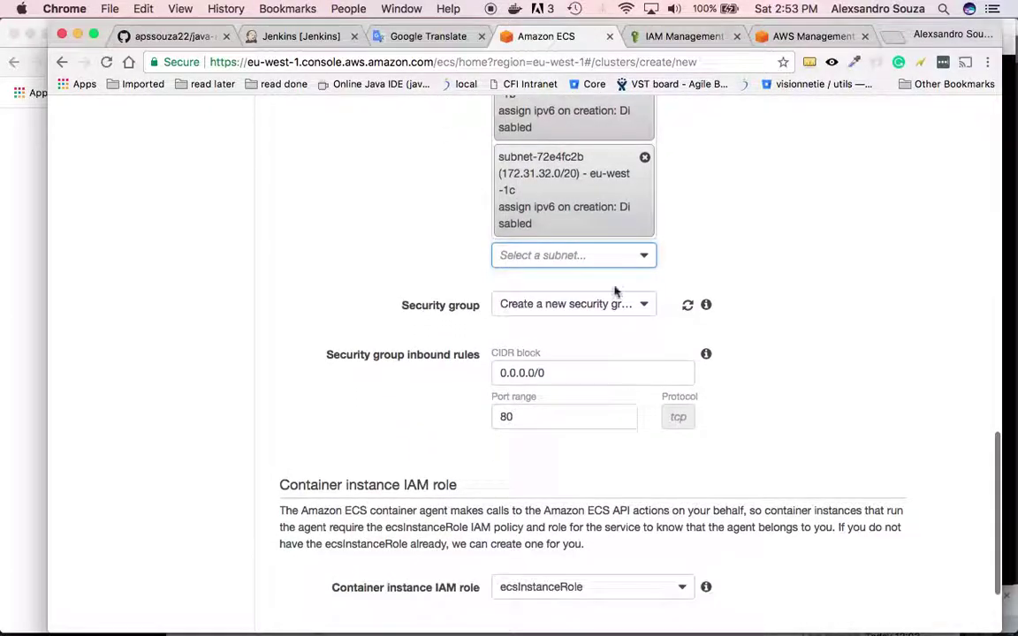
click(649, 313)
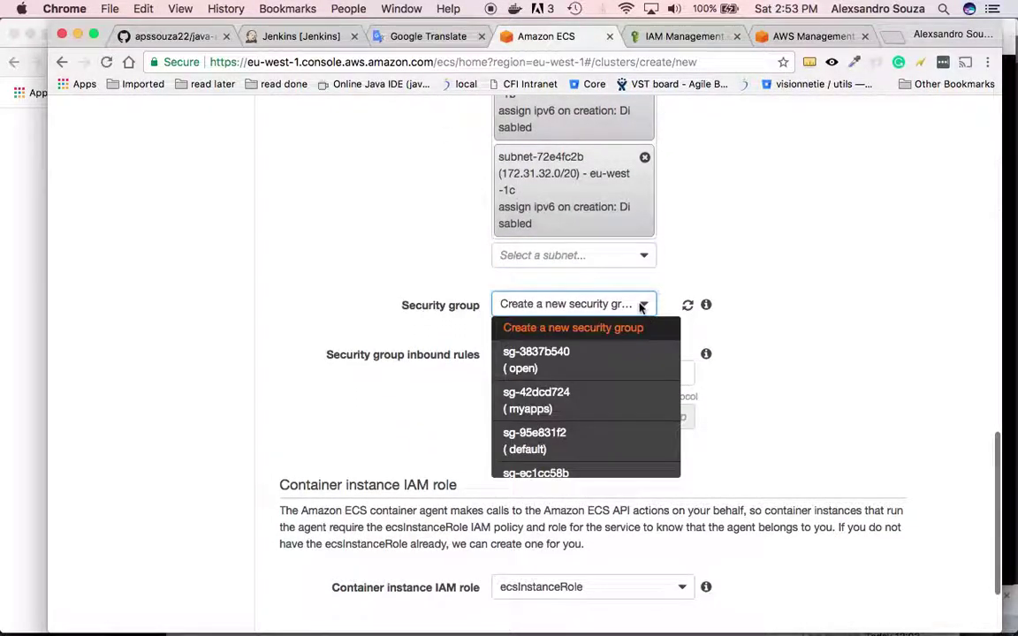
click(600, 355)
scroll(791, 352, down, 1)
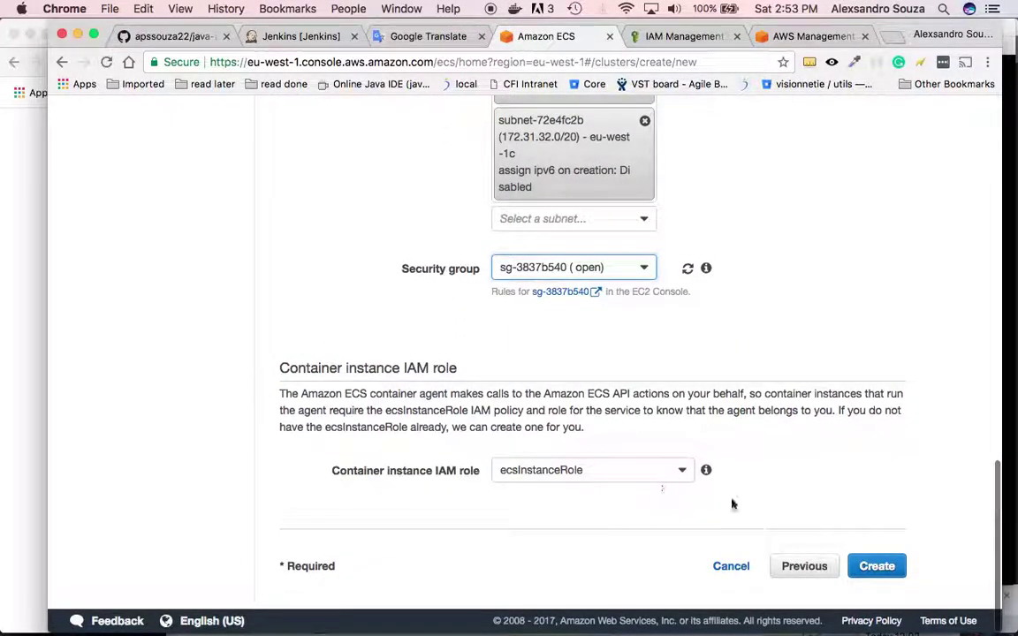
click(876, 566)
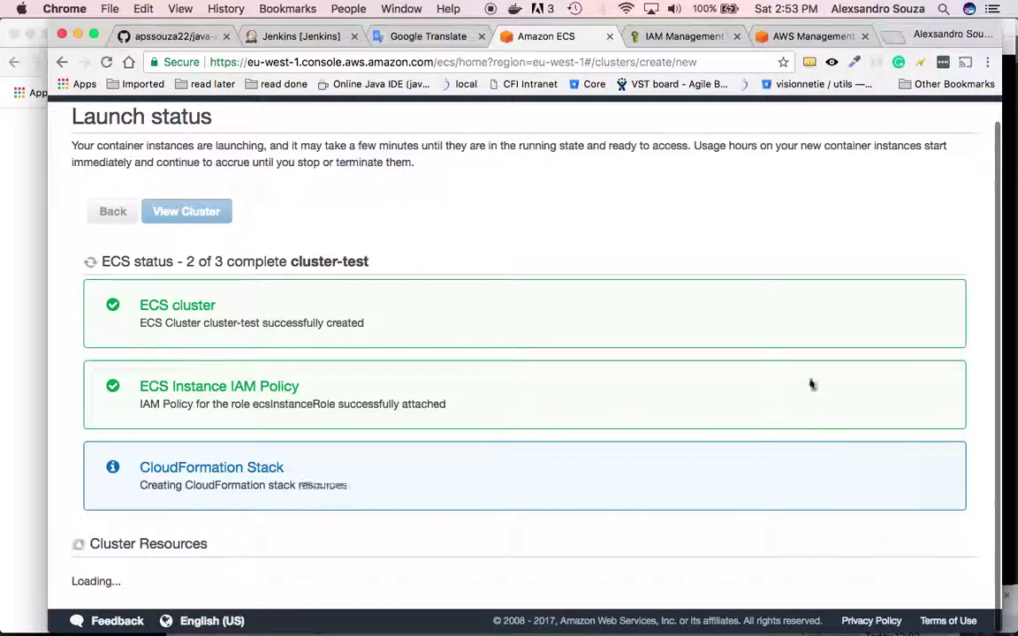
scroll(810, 383, down, 3)
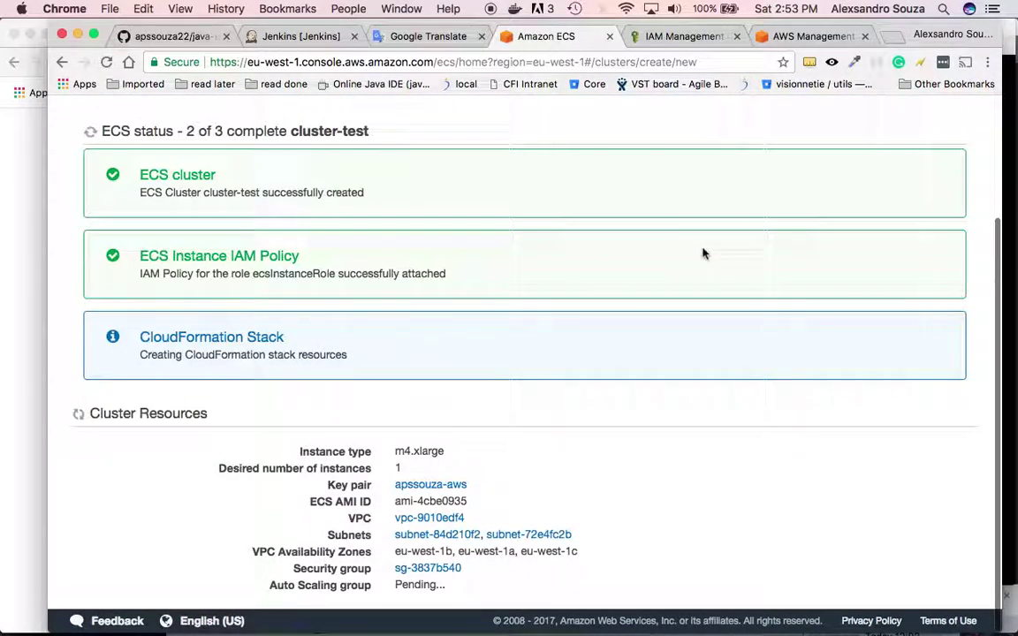
click(196, 37)
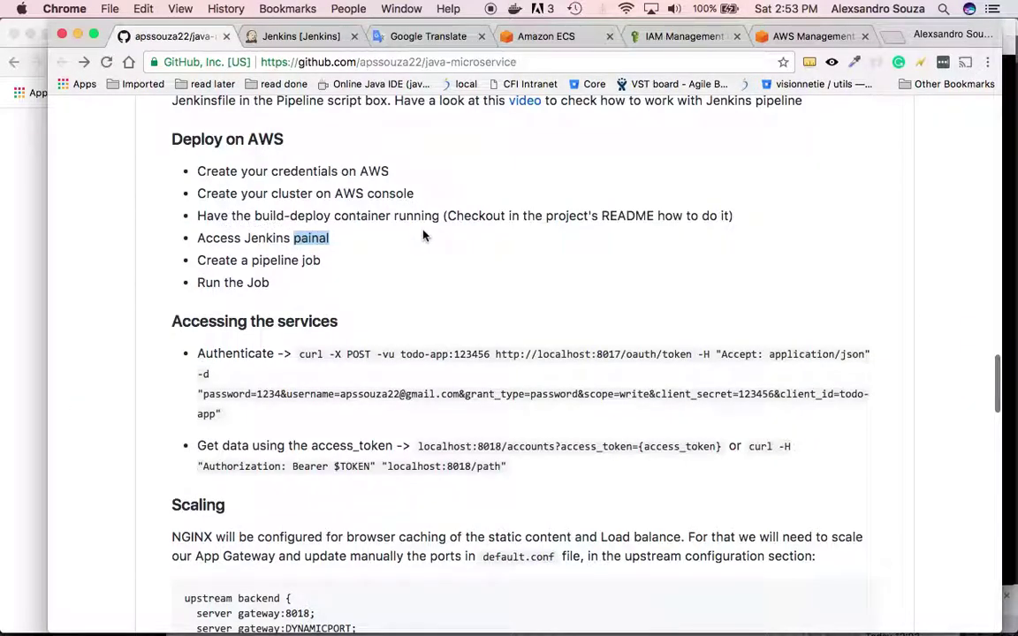
- Open the linked build-deploy repository in a new tab and scroll to its README usage instructions
scroll(528, 221, up, 4)
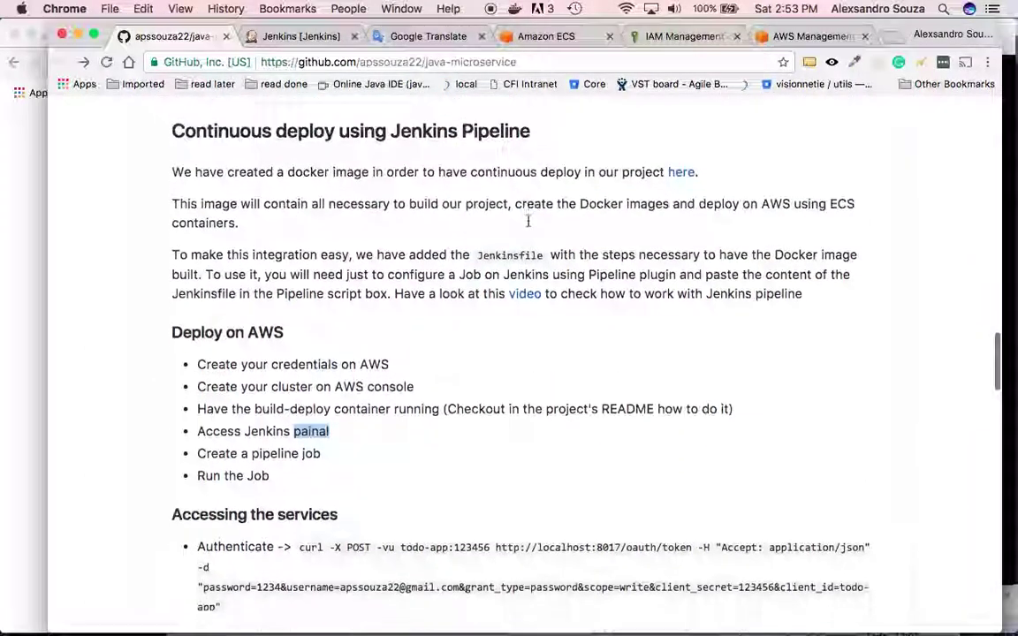
super+click(681, 183)
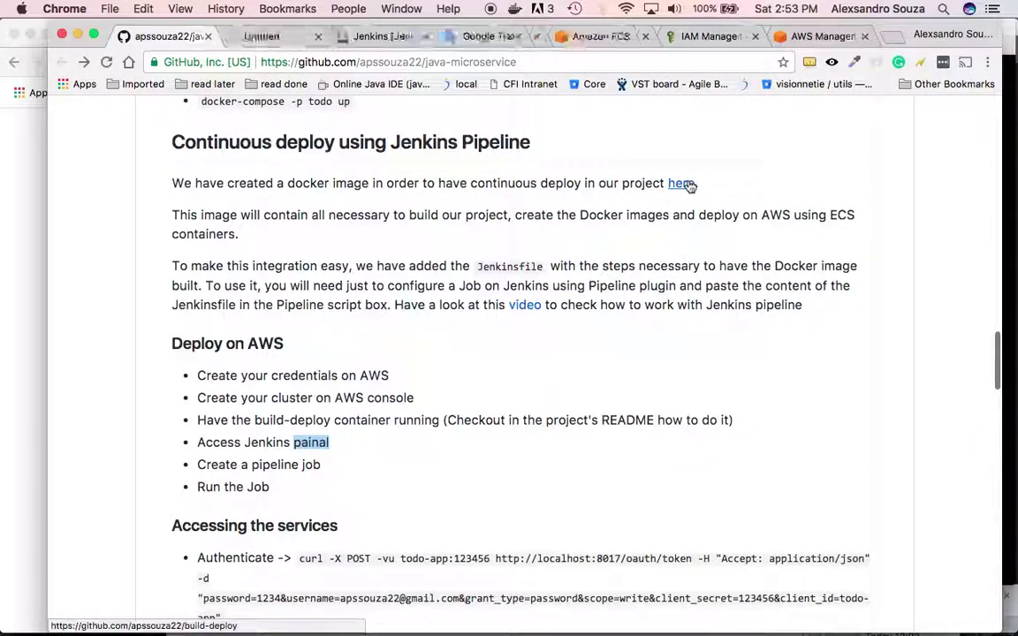
click(251, 36)
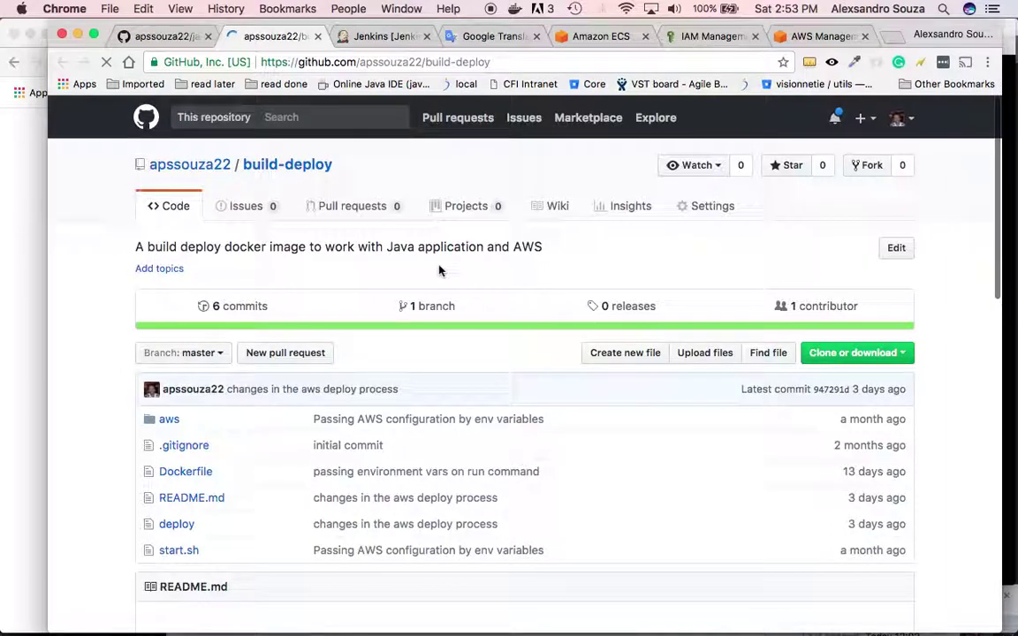
scroll(489, 398, down, 5)
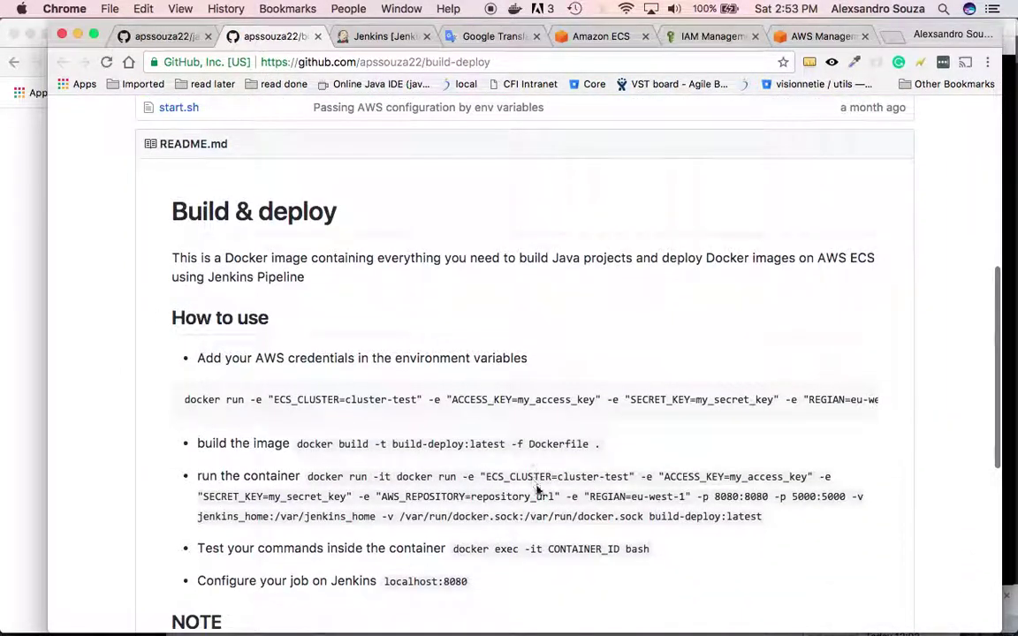
scroll(500, 311, down, 1)
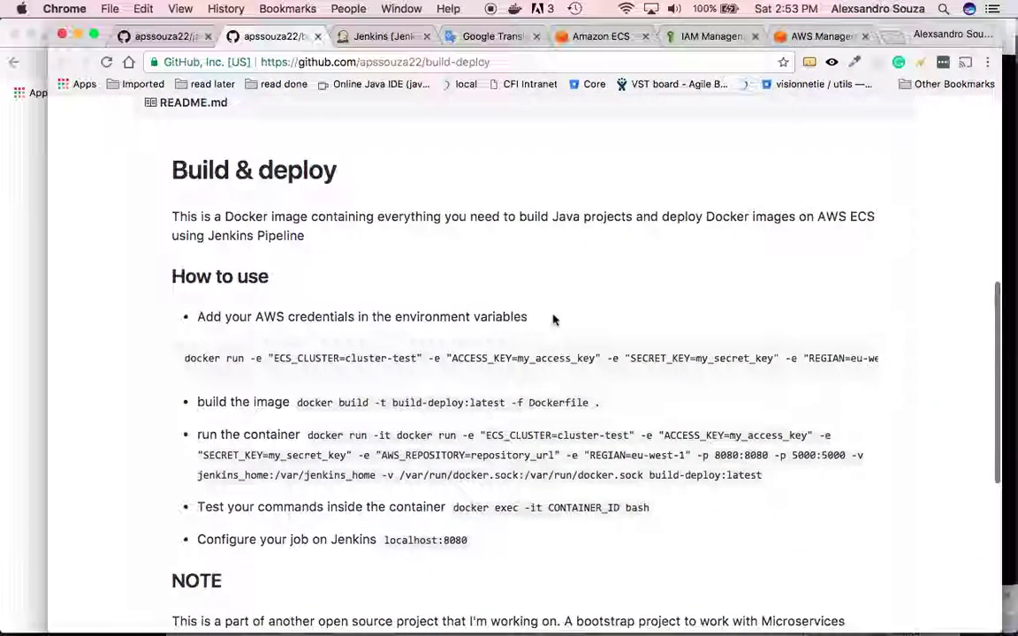
click(297, 402)
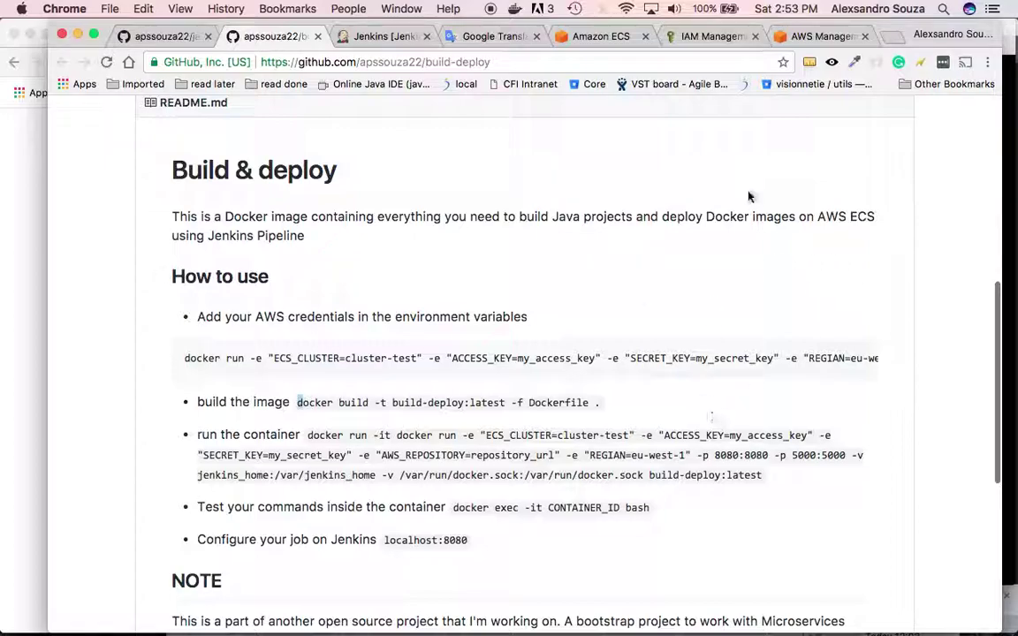
key(super+Tab)
key(super+Tab)
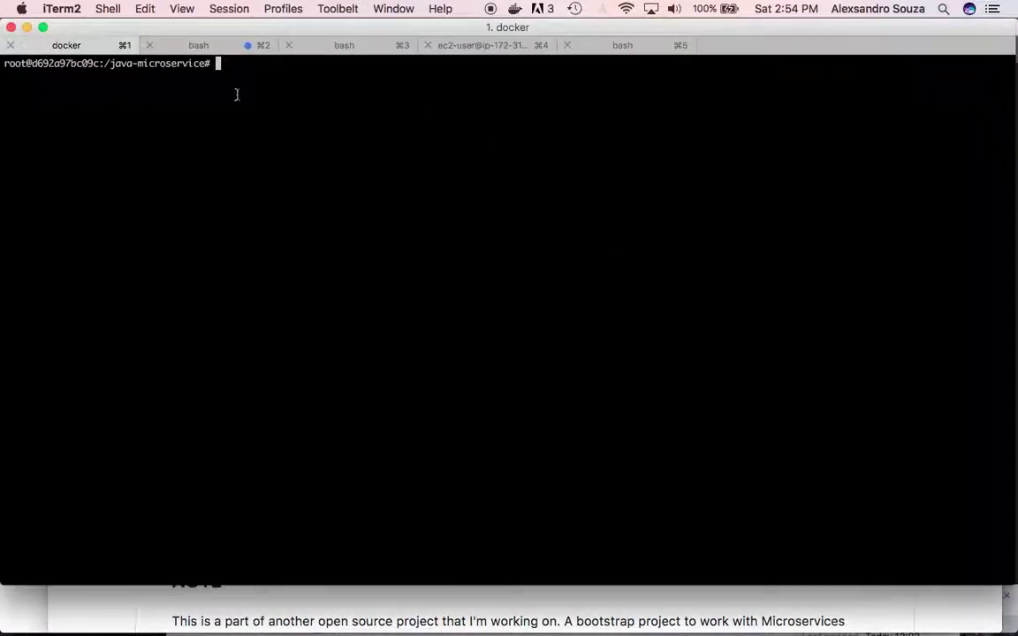
- Clear the build-deploy bash session and check the current directory with pwd
click(216, 45)
key(super+k)
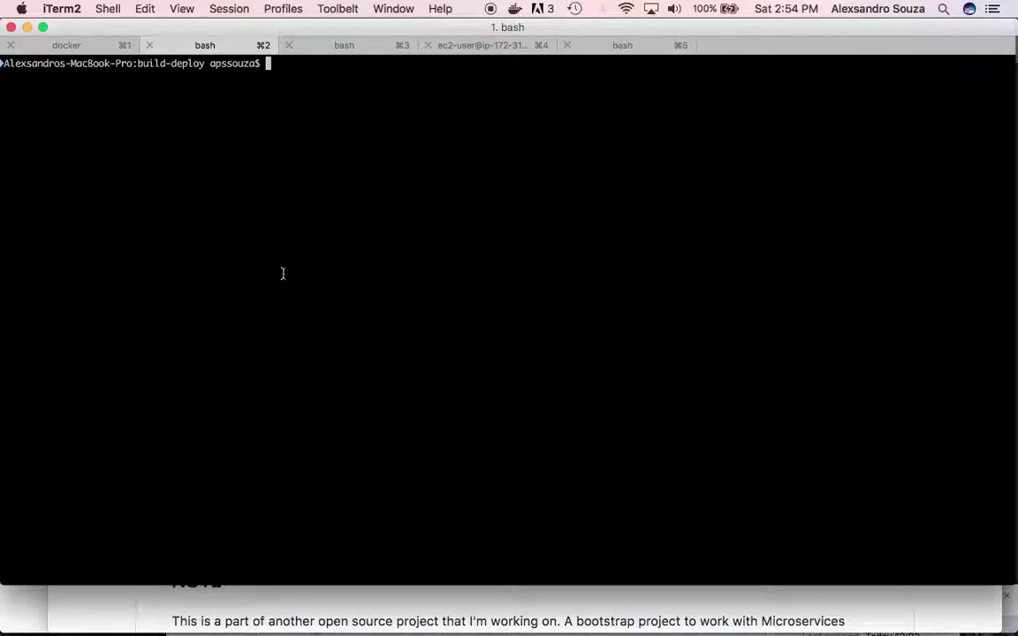
text(pwd)
key(Return)
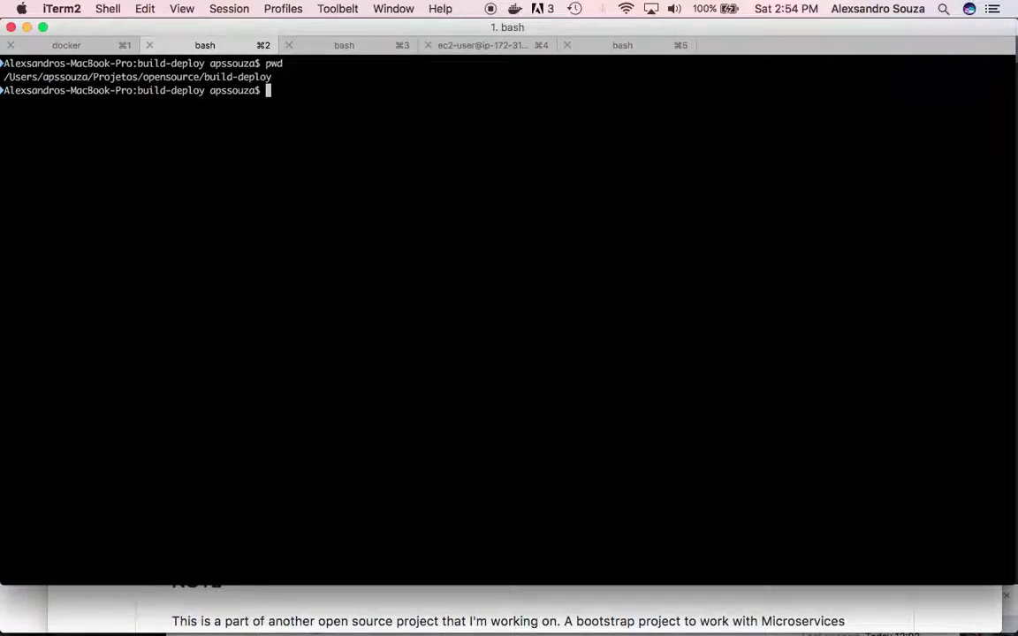
- Paste the README's docker build command into the terminal and run it to build build-deploy:latest
key(super+Tab)
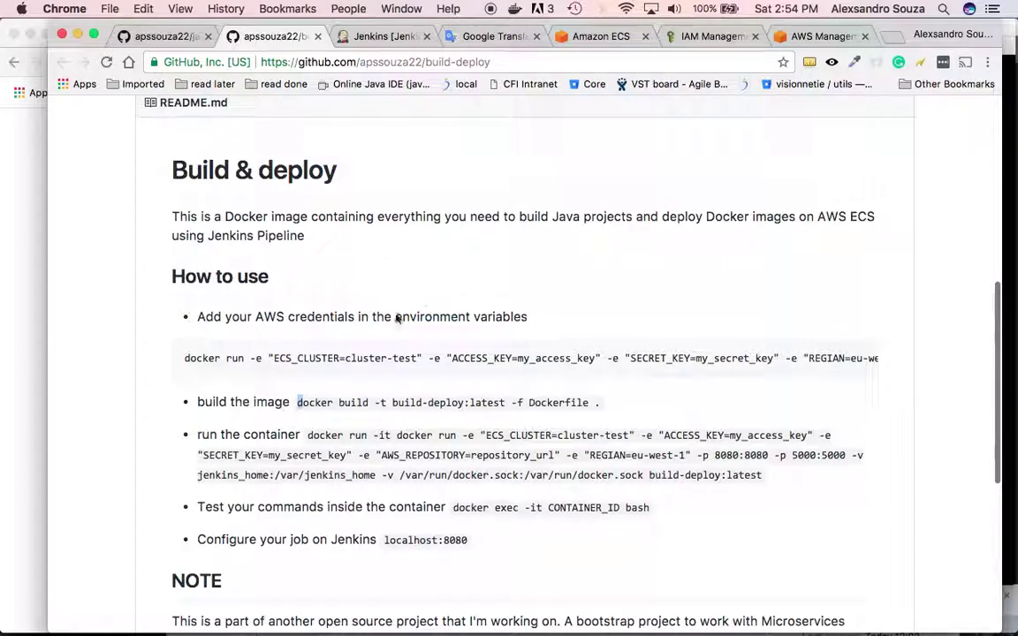
key(super+Tab)
key(super+Tab)
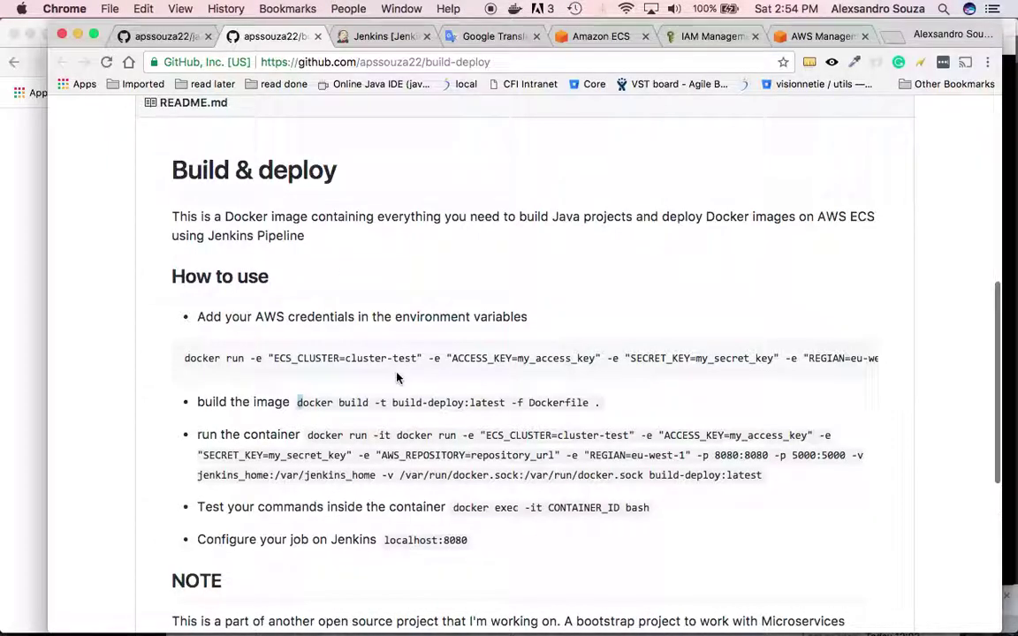
drag(601, 404, 392, 404)
drag(329, 415, 298, 403)
key(super+c)
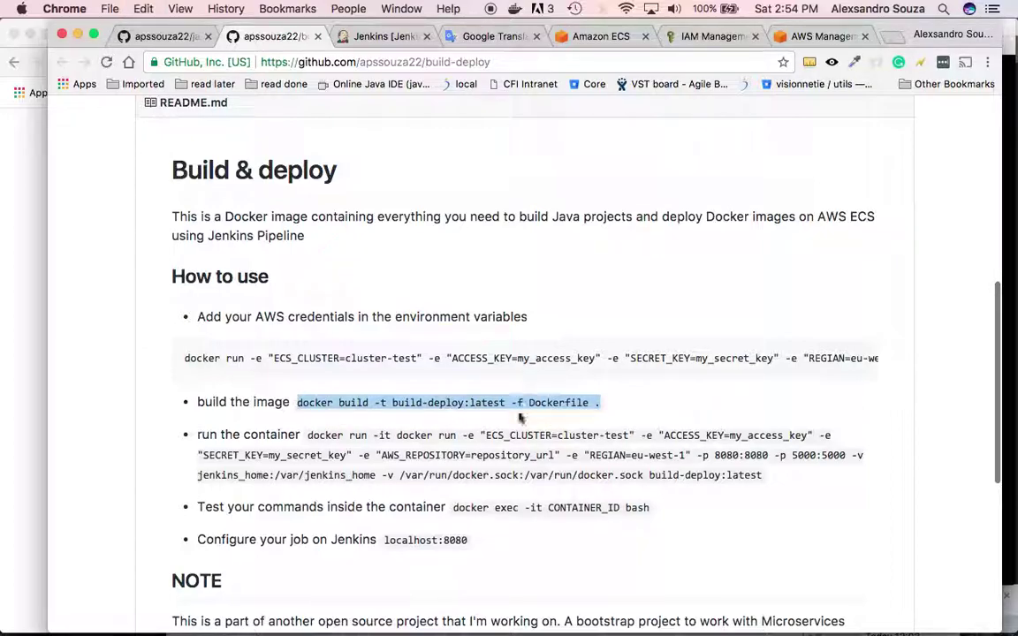
key(super+Tab)
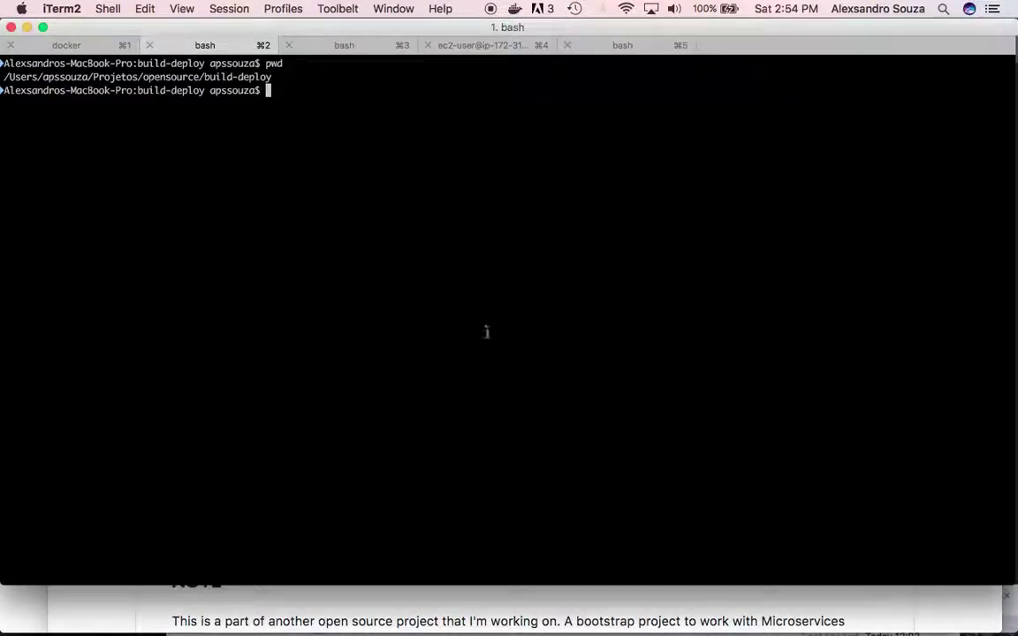
key(super+v)
key(super+Tab)
key(super+Tab)
key(super+Tab)
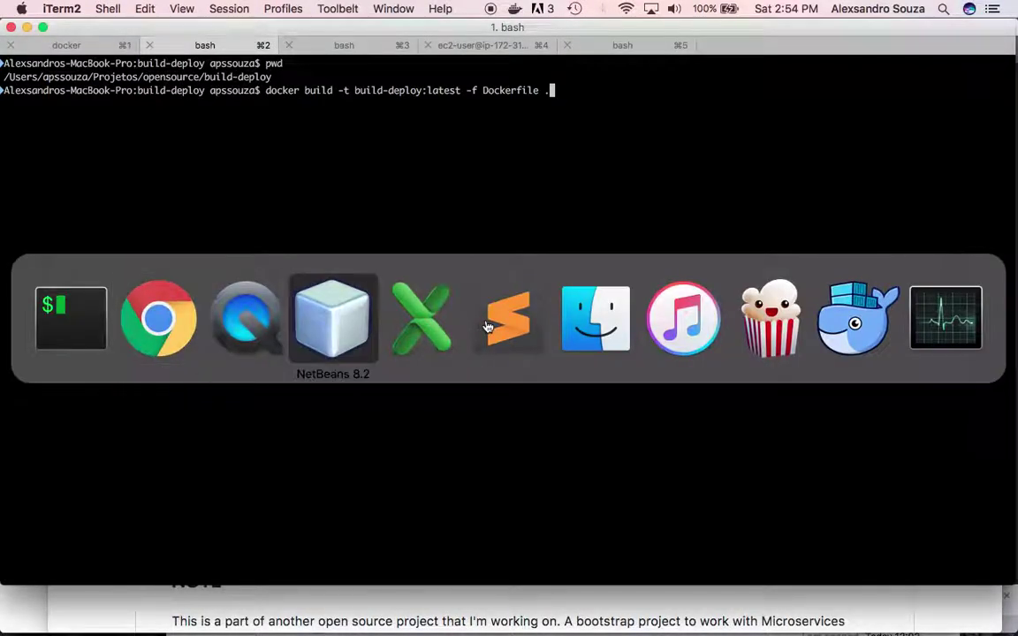
click(75, 79)
key(super+Tab)
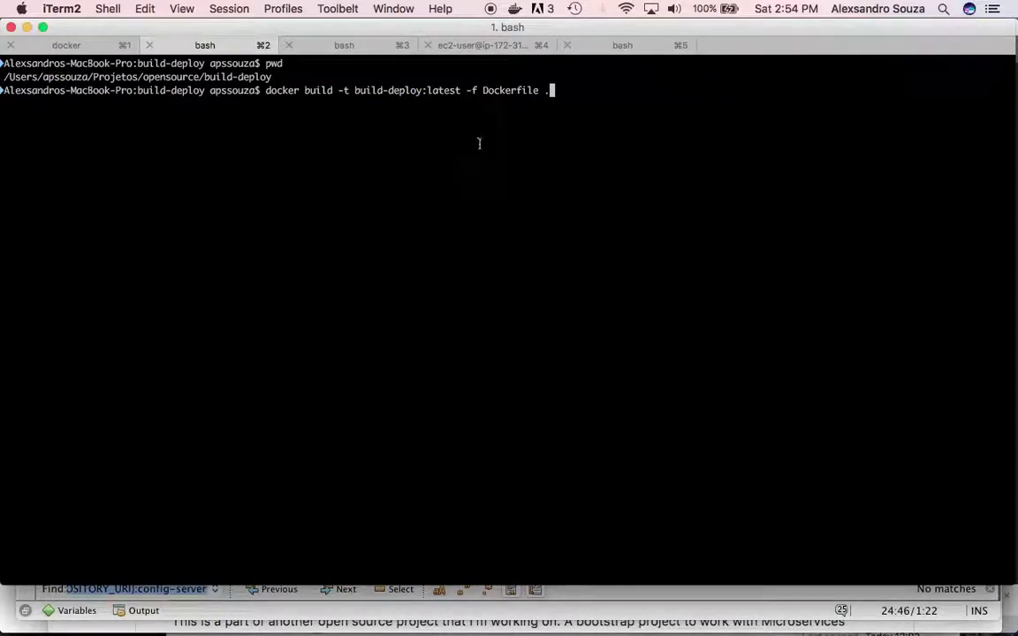
key(Return)
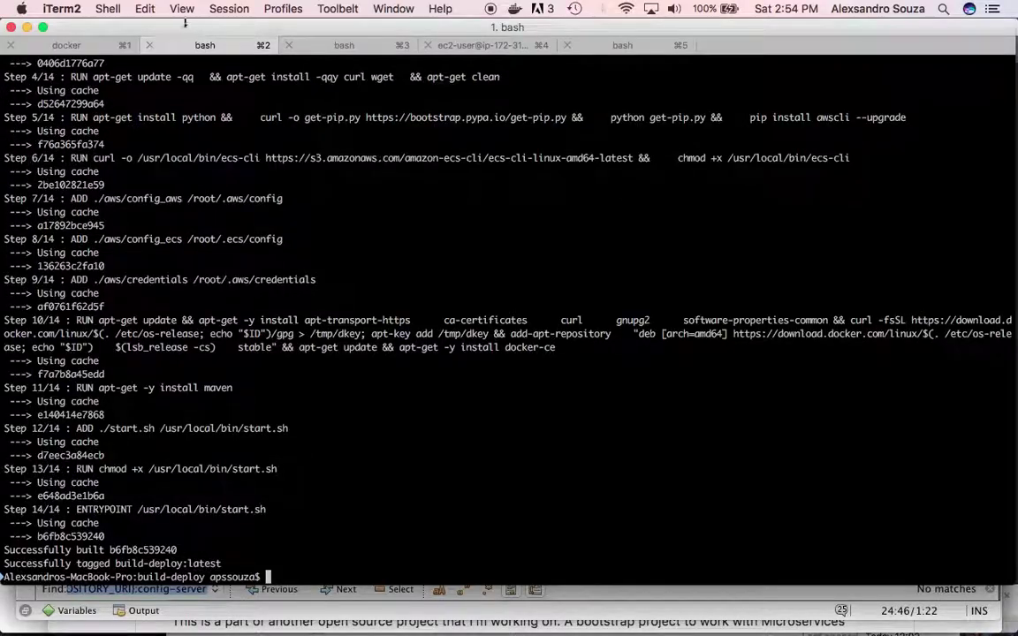
key(super+Tab)
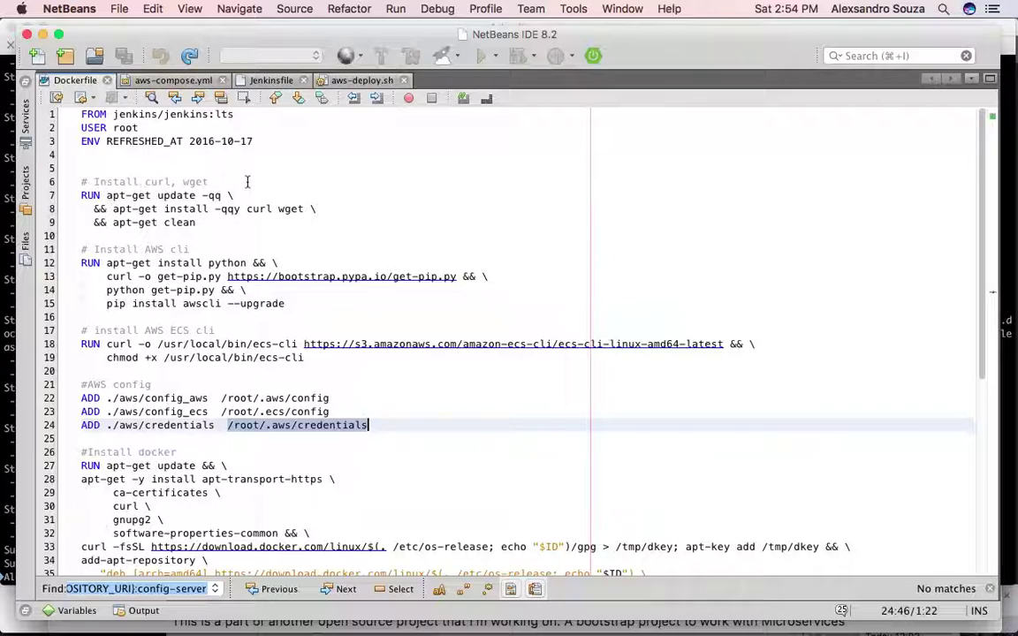
scroll(246, 181, down, 1)
click(213, 235)
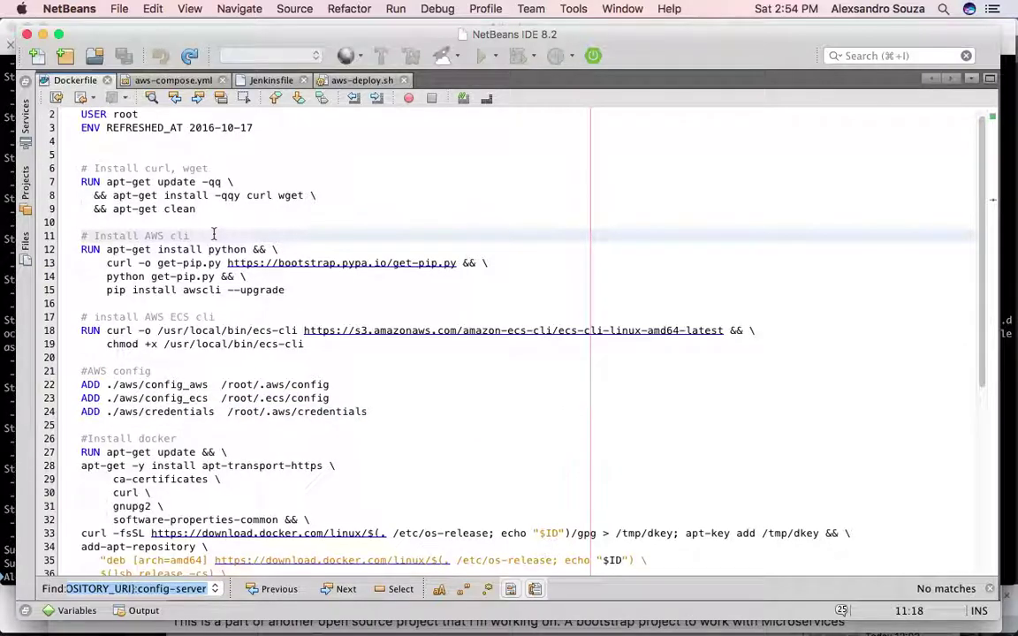
scroll(214, 235, down, 4)
click(238, 215)
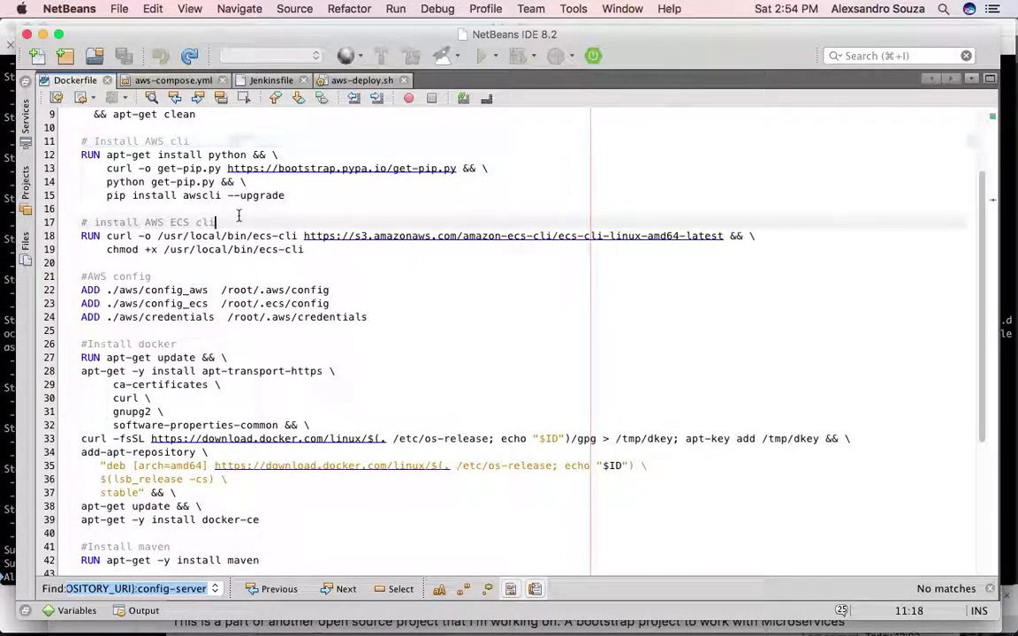
scroll(238, 216, down, 3)
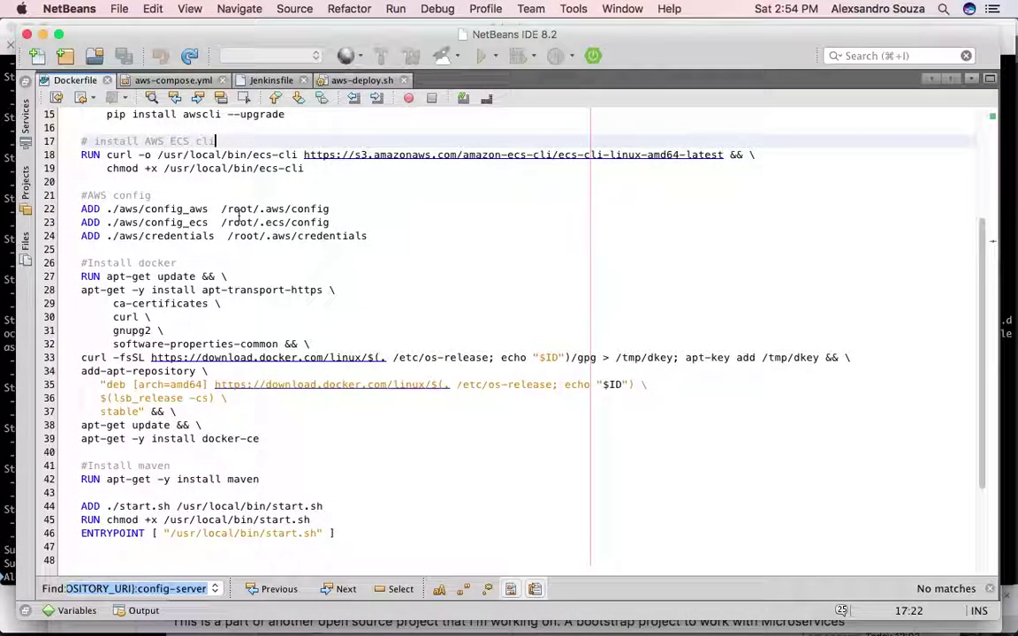
click(171, 189)
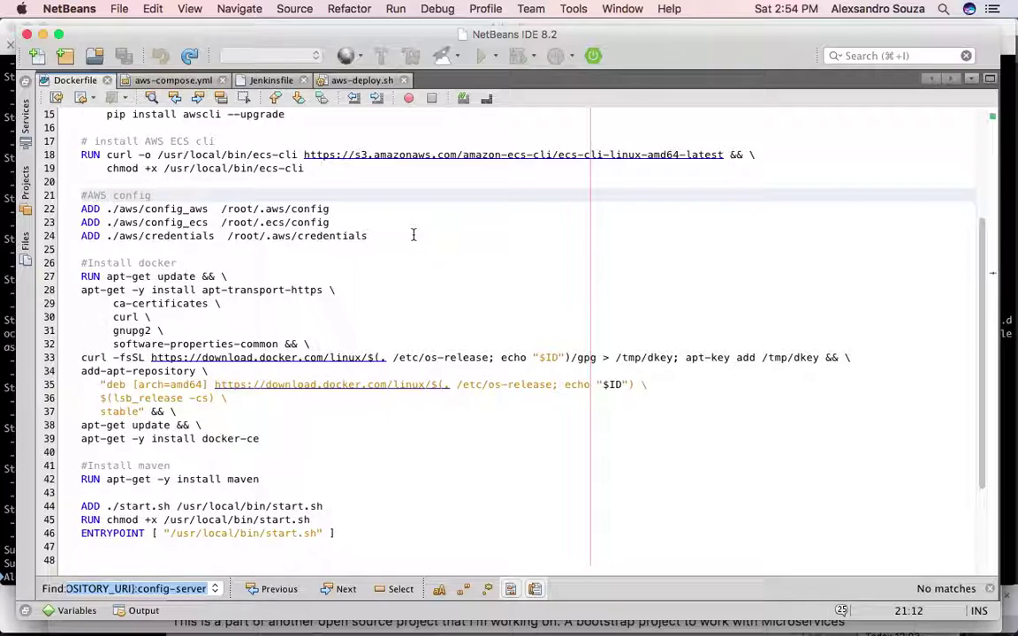
scroll(413, 234, down, 3)
click(182, 194)
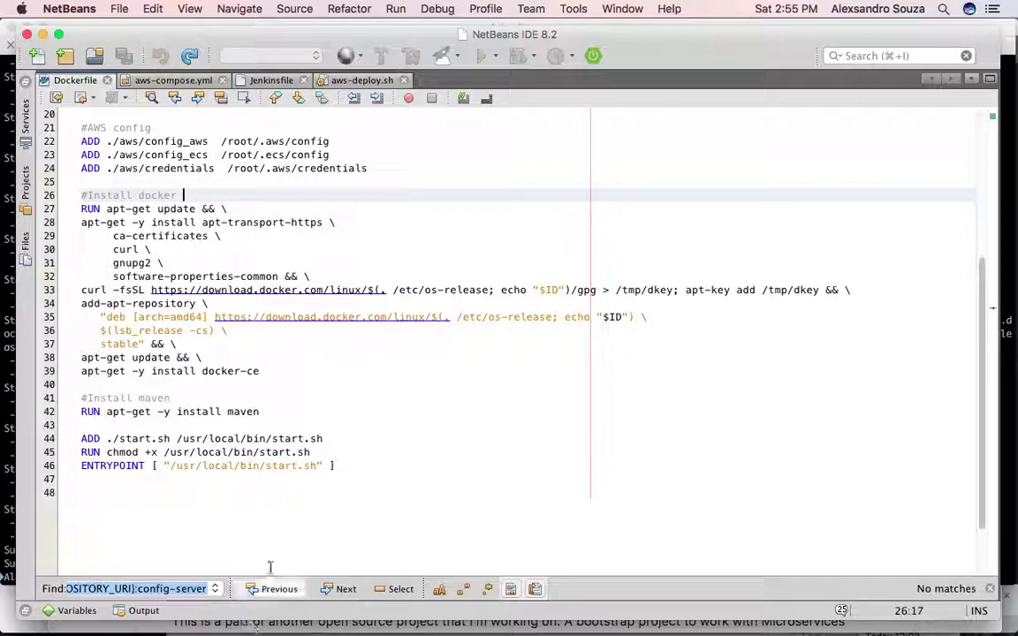
click(355, 378)
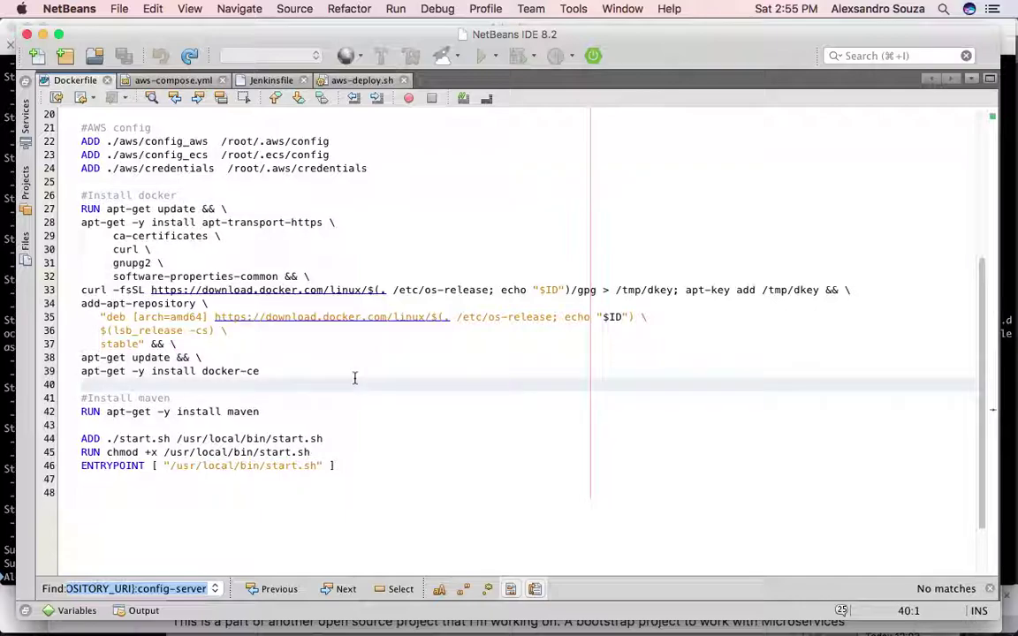
click(303, 396)
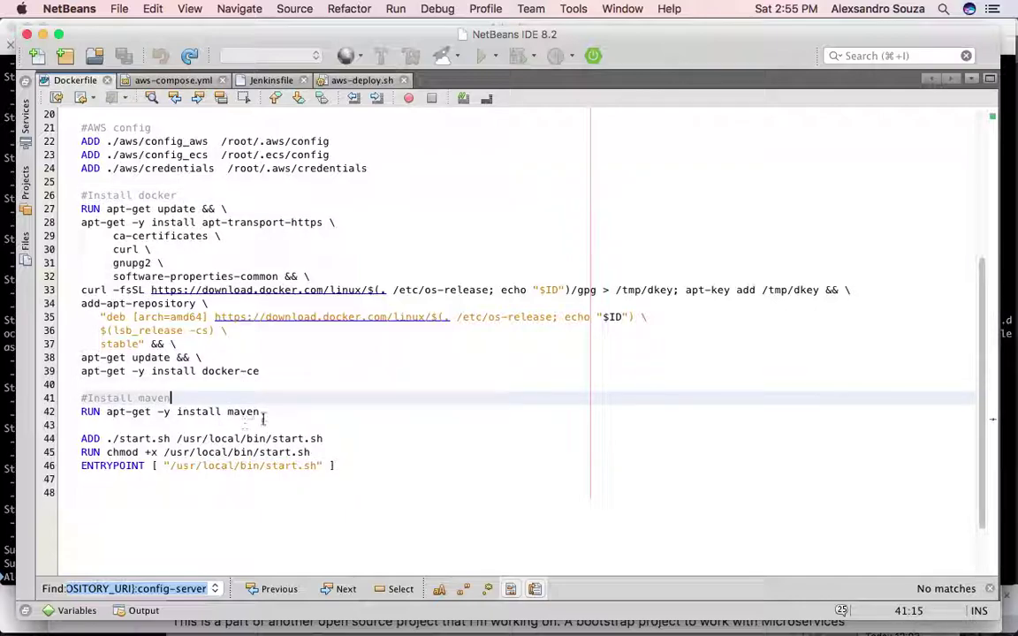
click(268, 414)
click(340, 438)
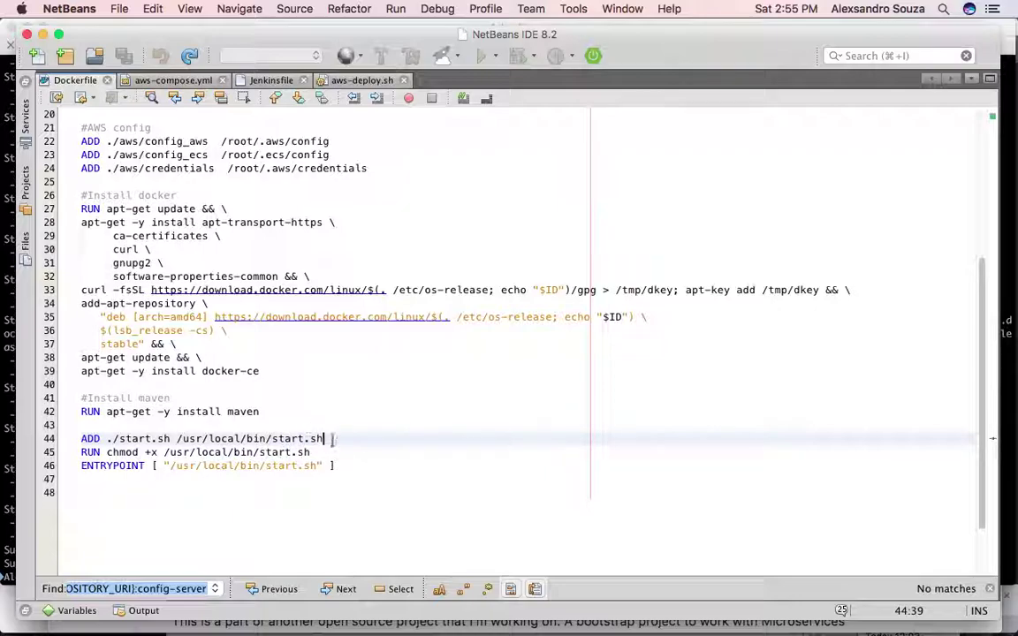
click(340, 464)
click(363, 440)
click(333, 449)
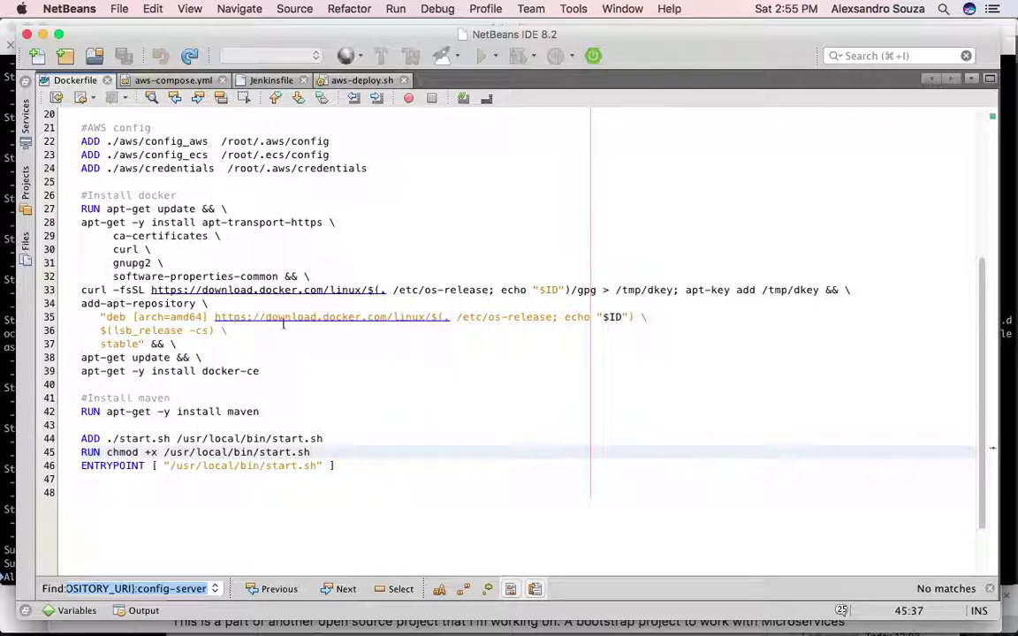
scroll(328, 340, up, 5)
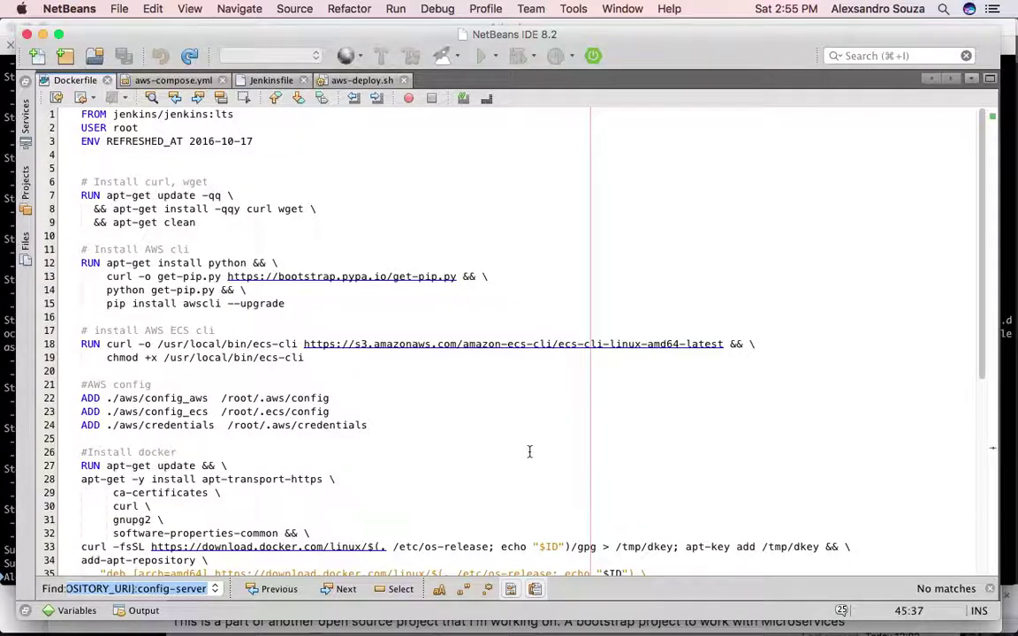
scroll(529, 451, down, 8)
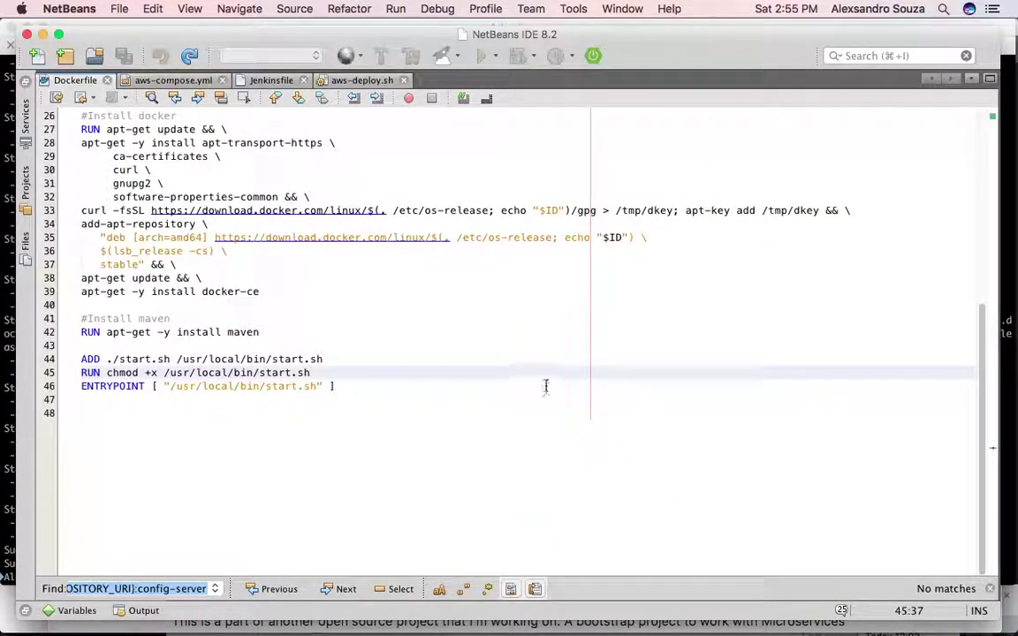
click(545, 385)
key(super+Tab)
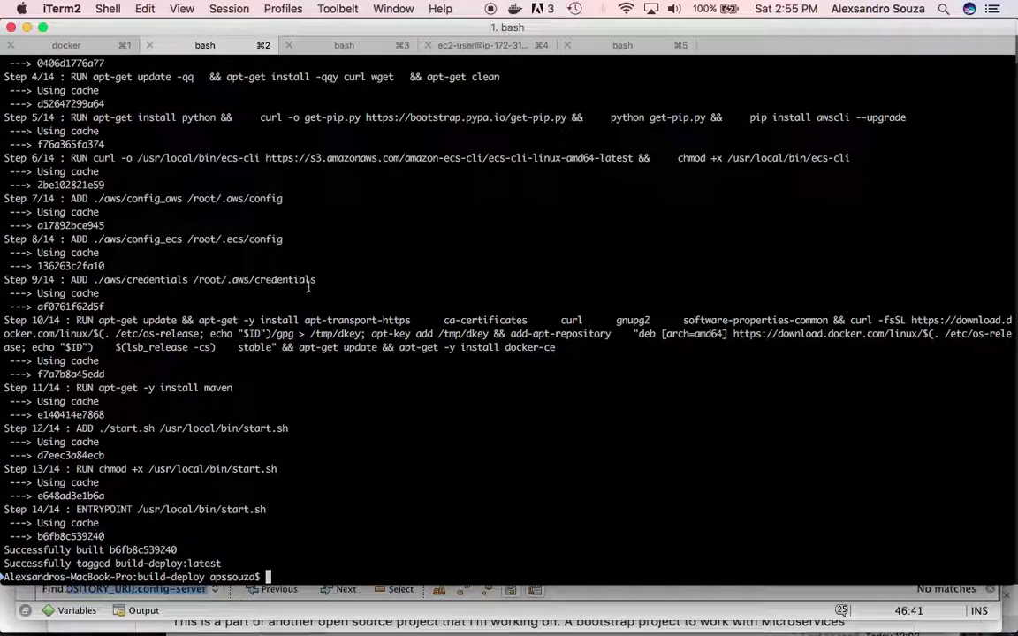
- Copy the README's docker run command into a new iTerm2 tab, then close that tab
key(super+Tab)
key(super+Tab)
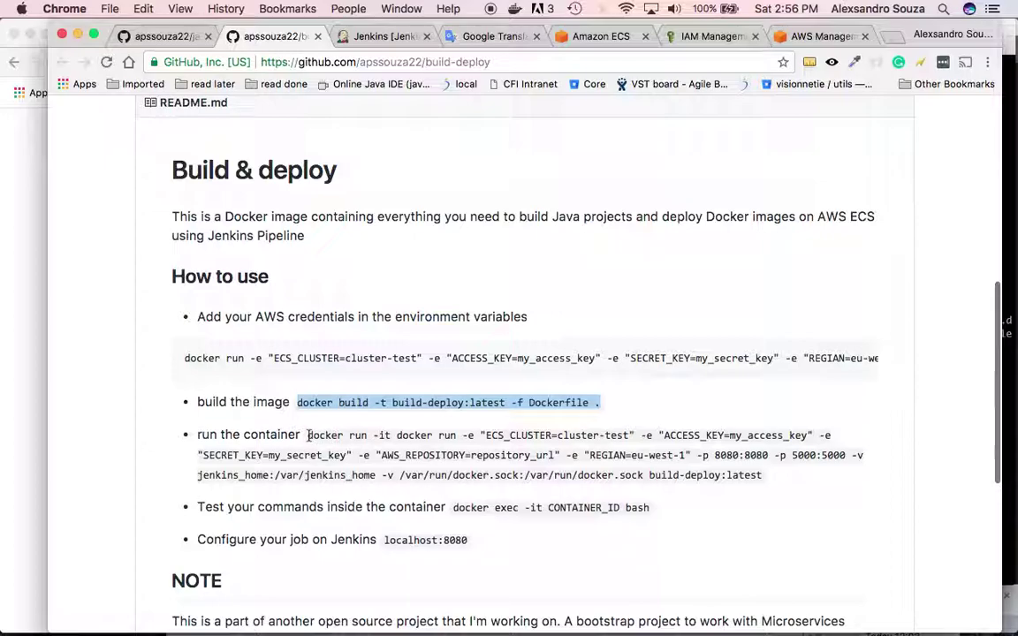
drag(307, 435, 765, 476)
key(super+c)
key(super+Tab)
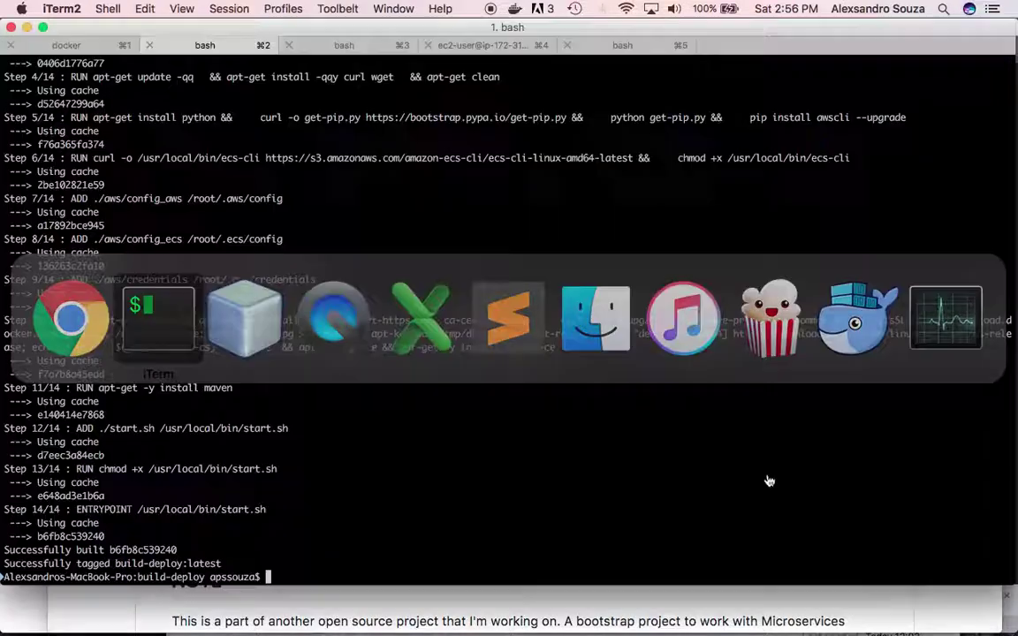
key(super+t)
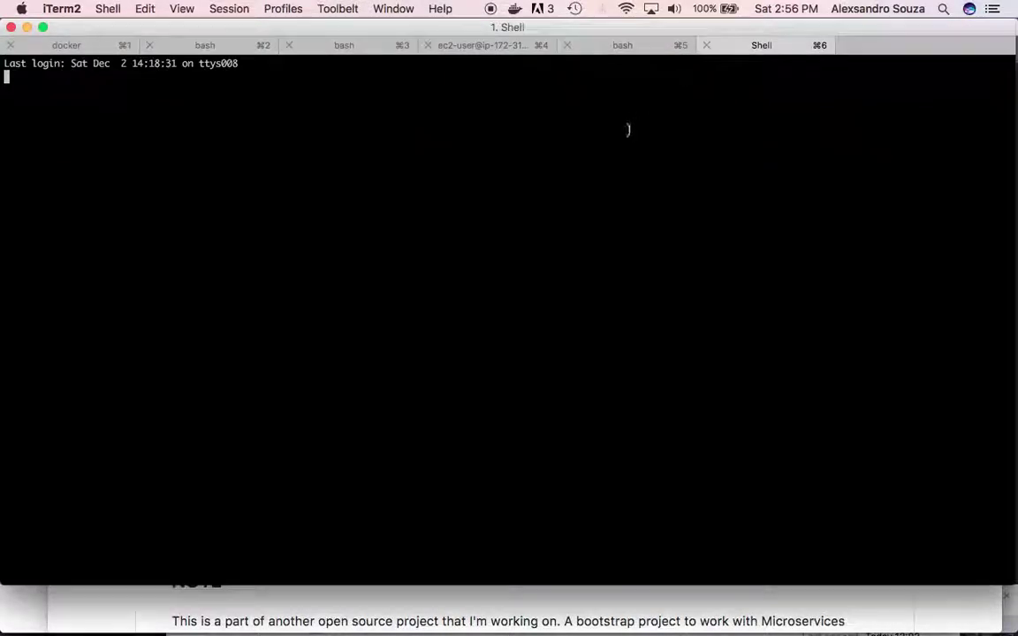
key(super+v)
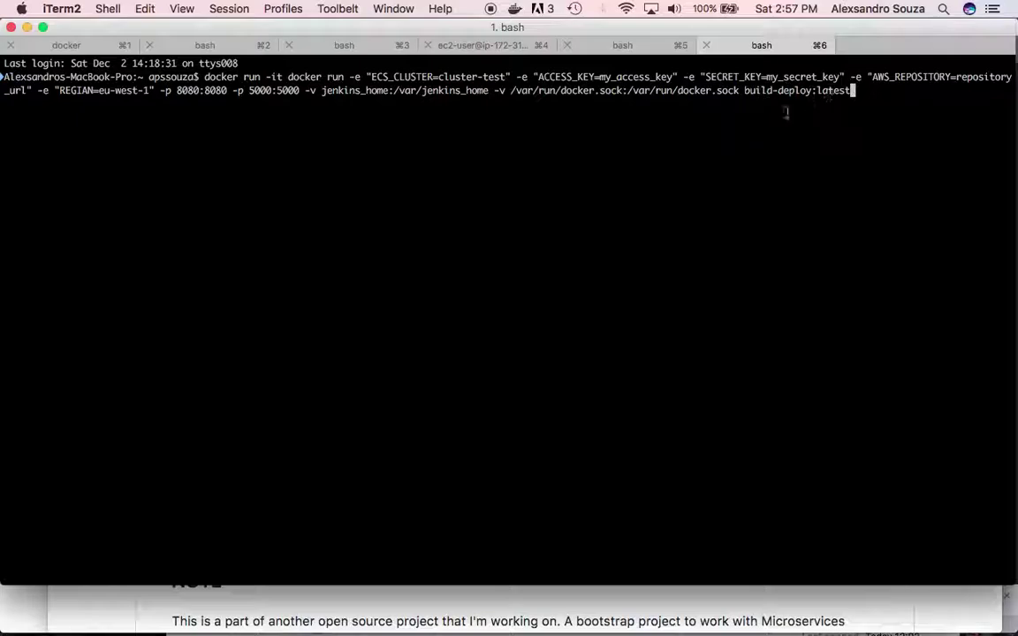
click(708, 46)
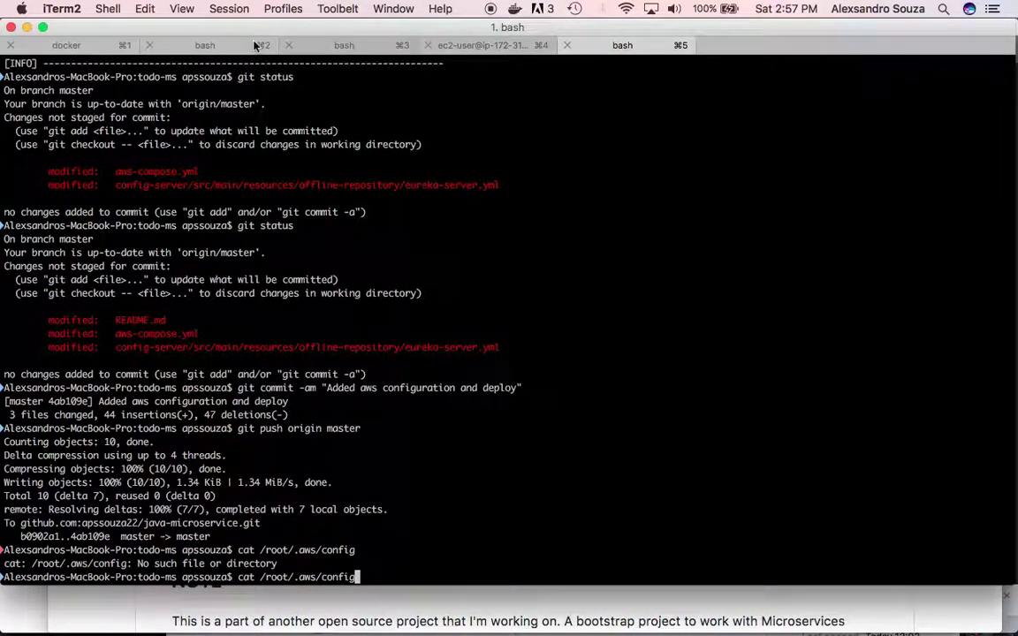
- List the running containers with docker ps in the docker session
click(82, 48)
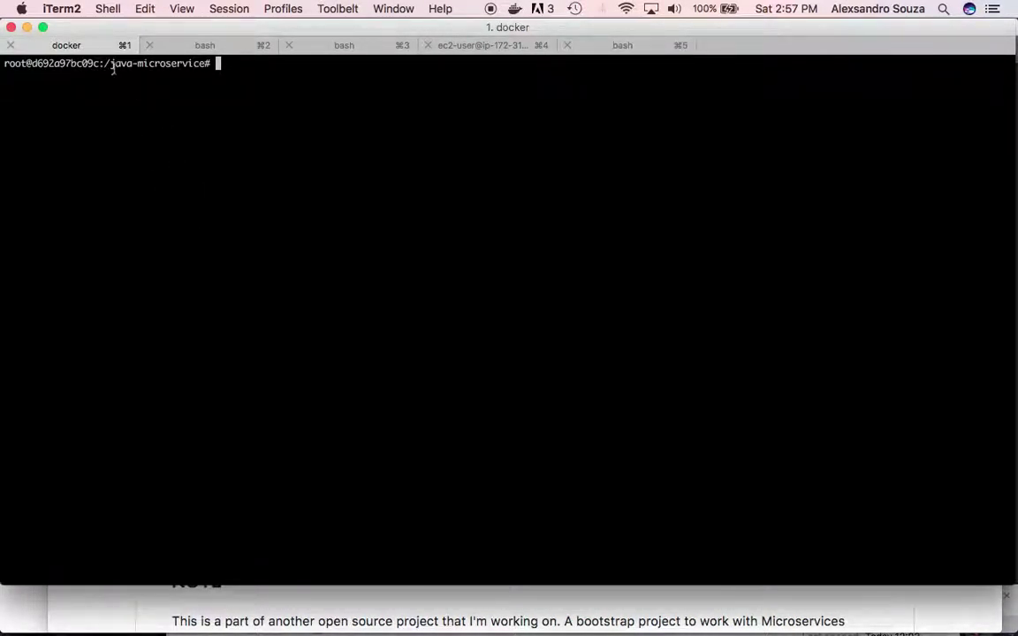
key(super+Tab)
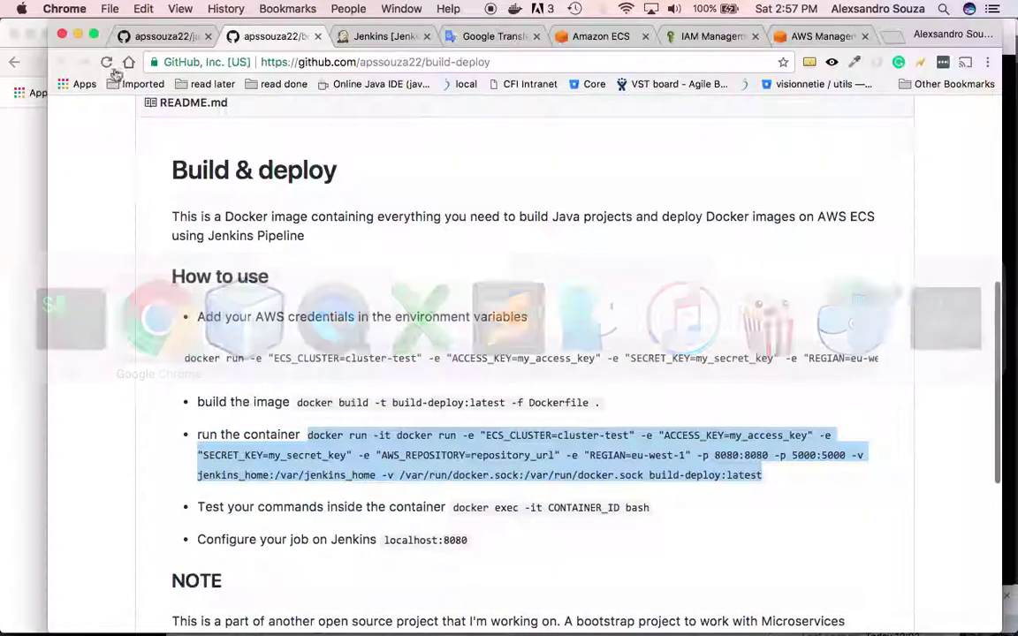
key(super+Tab)
text(dok)
key(BackSpace)
text(cker ps)
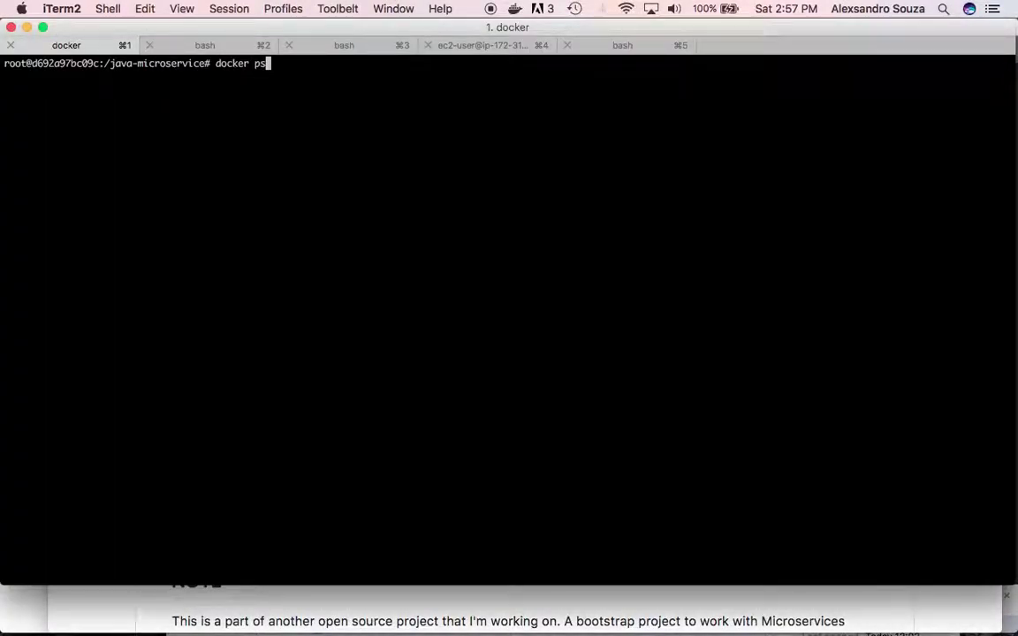
key(Return)
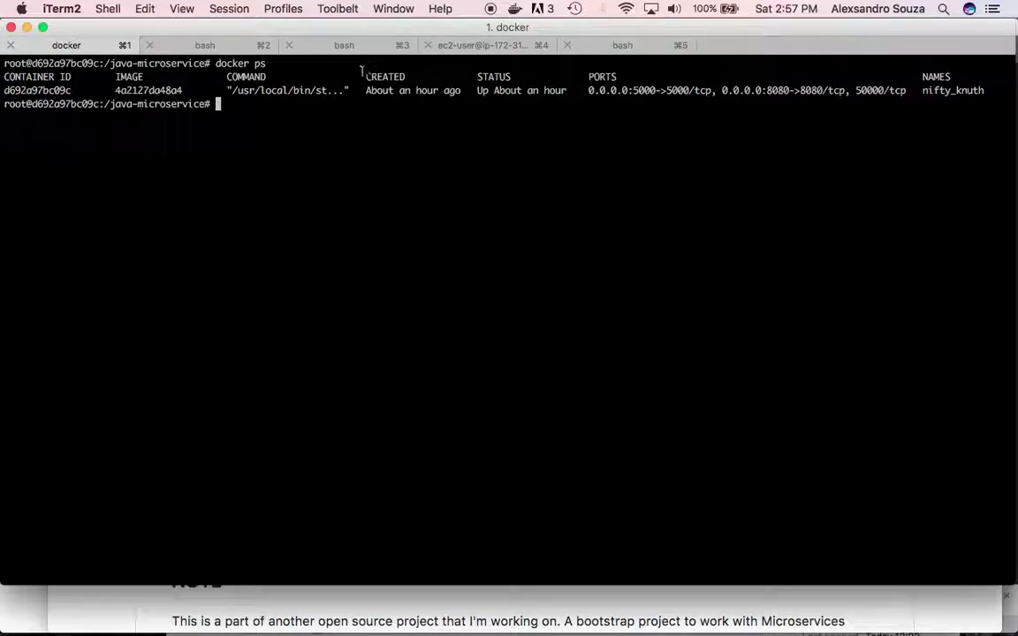
- Stream the Jenkins startup log with 'docker logs d69 --follow' until it reports running
text(shel)
key(BackSpace)
key(BackSpace)
key(BackSpace)
key(BackSpace)
text(docker logs )
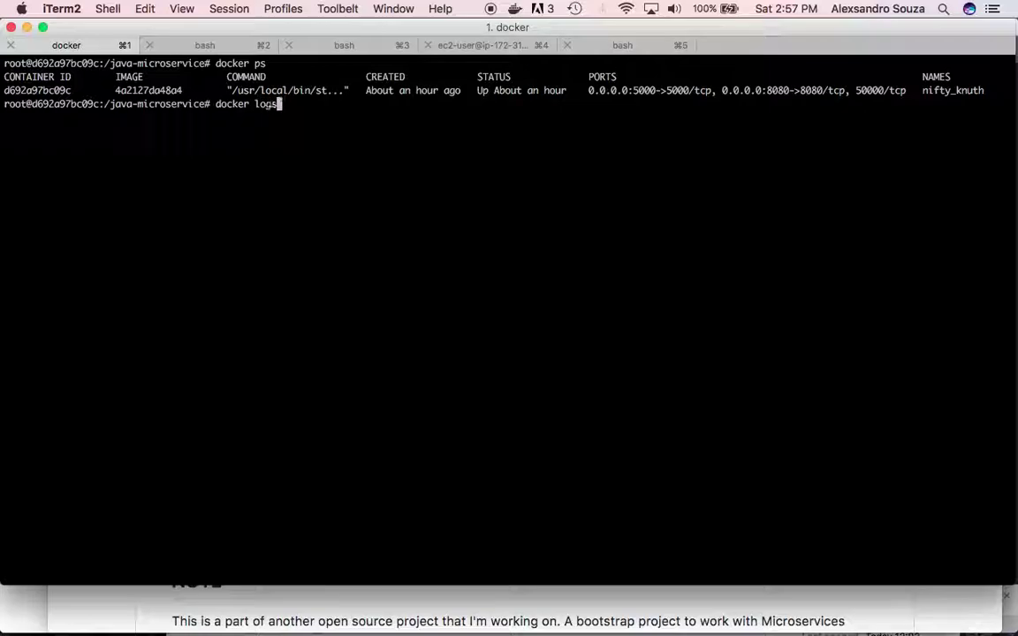
text(d69 --follow)
key(Return)
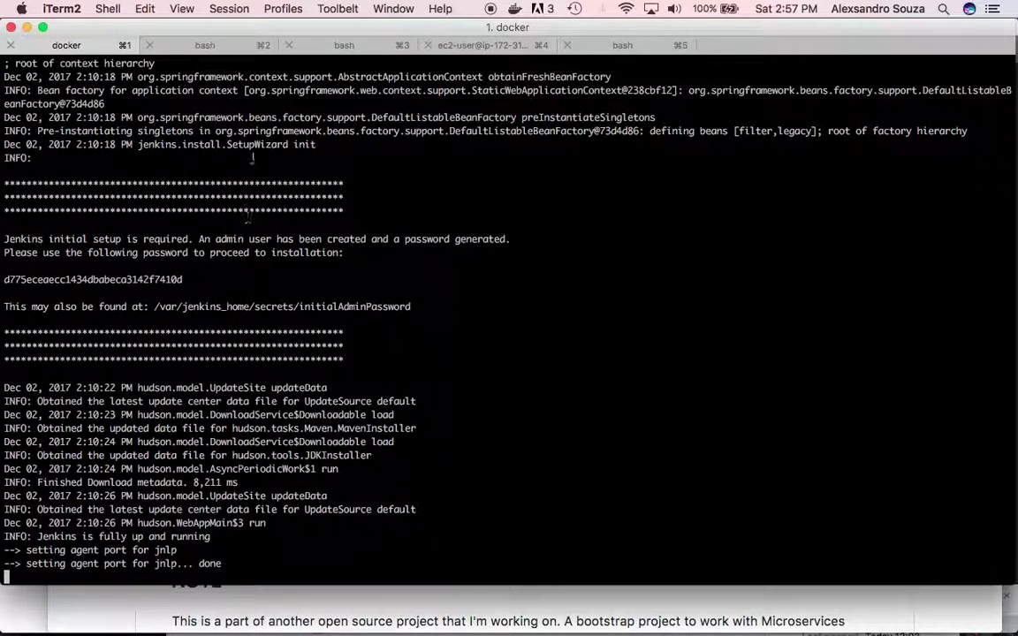
key(super+Tab)
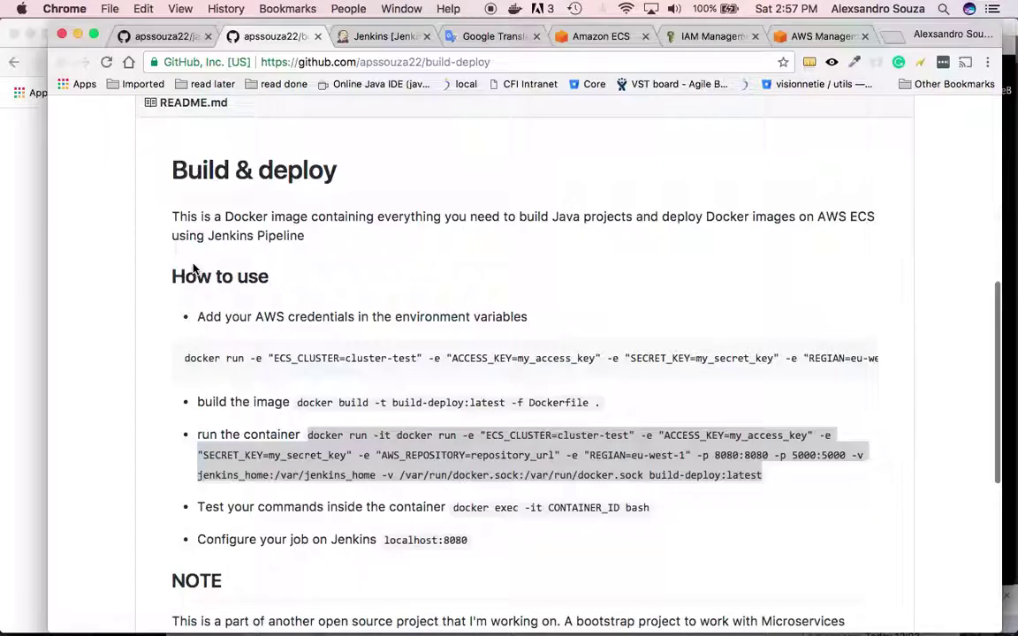
- Paste the README's 'docker exec -it CONTAINER_ID bash' command into the bash session and remove the placeholder
scroll(349, 341, down, 6)
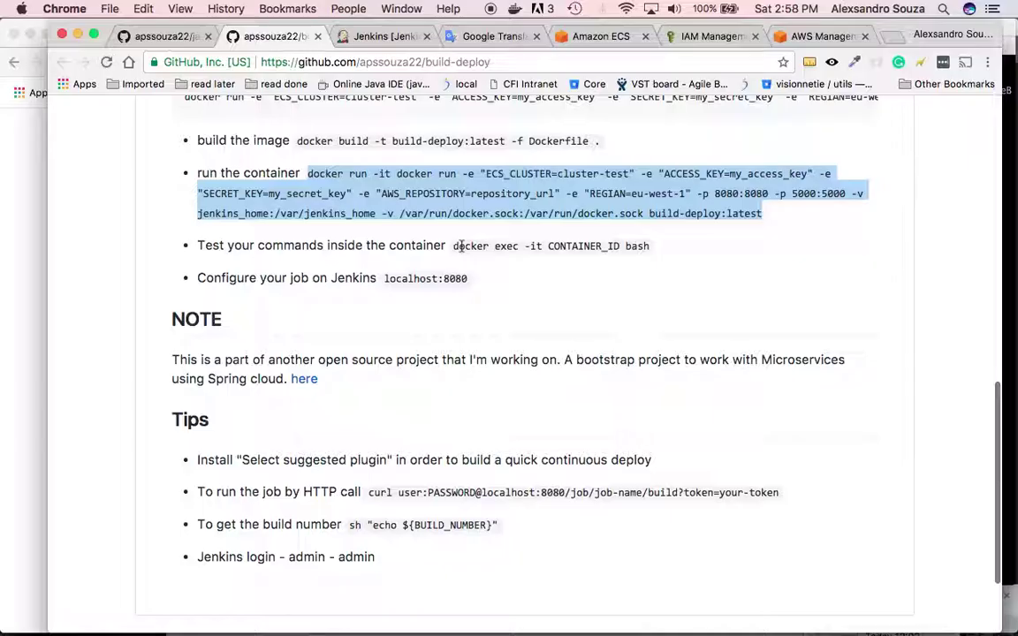
key(super+Tab)
key(super+2)
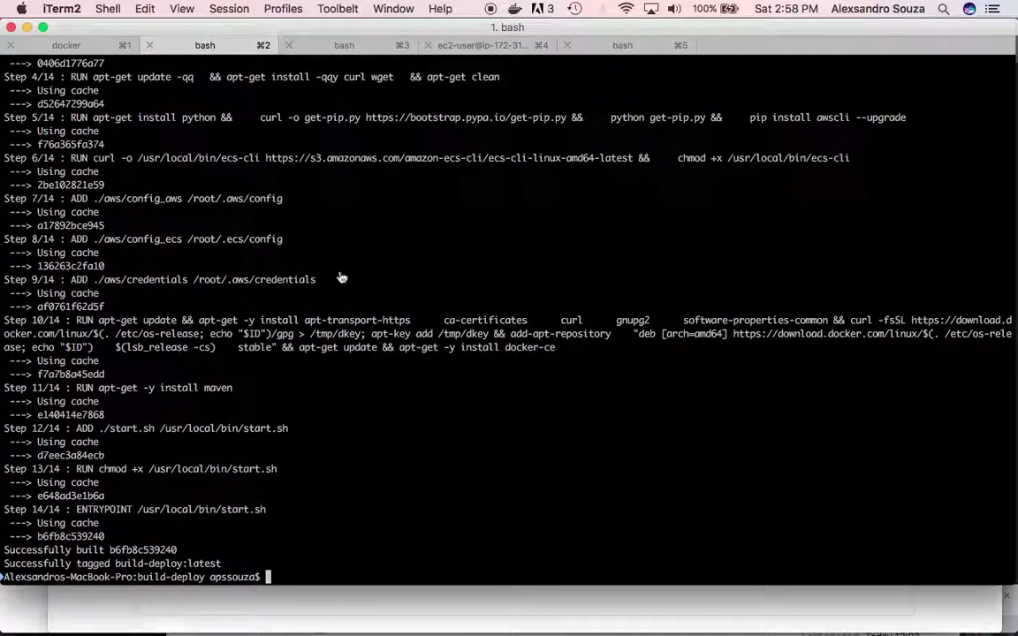
key(super+k)
text(docker ex)
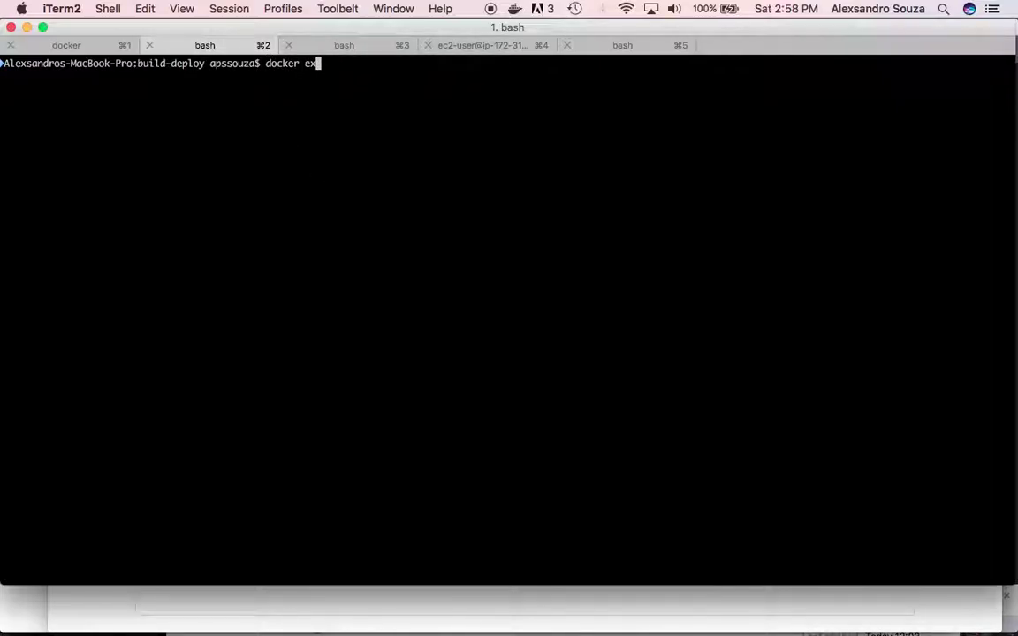
key(super+Tab)
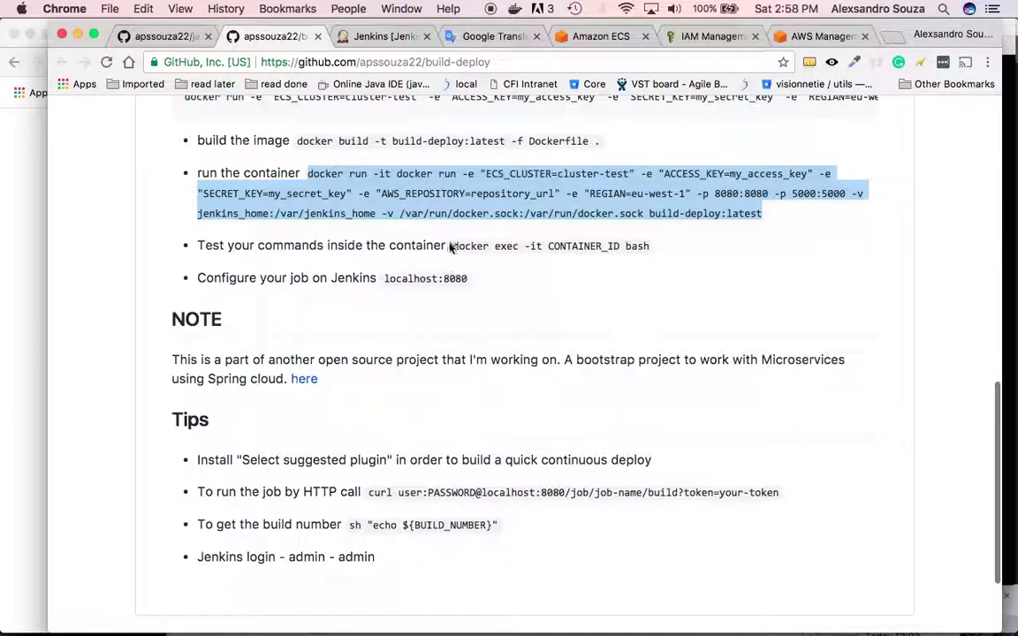
drag(452, 247, 652, 249)
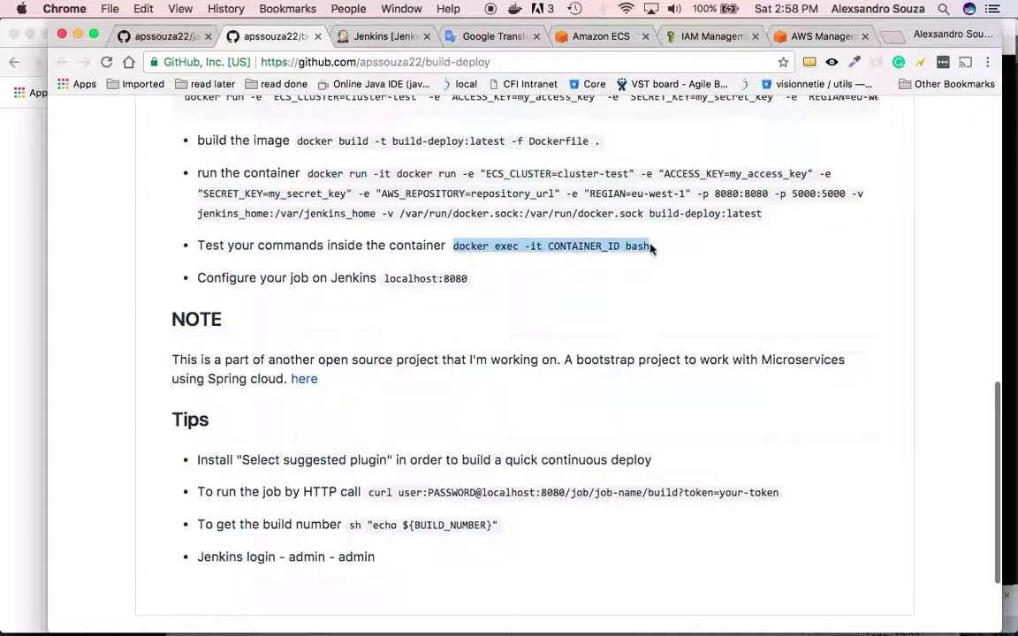
key(super+Tab)
key(BackSpace)
key(BackSpace)
key(BackSpace)
key(BackSpace)
key(BackSpace)
key(BackSpace)
key(BackSpace)
key(BackSpace)
key(super+v)
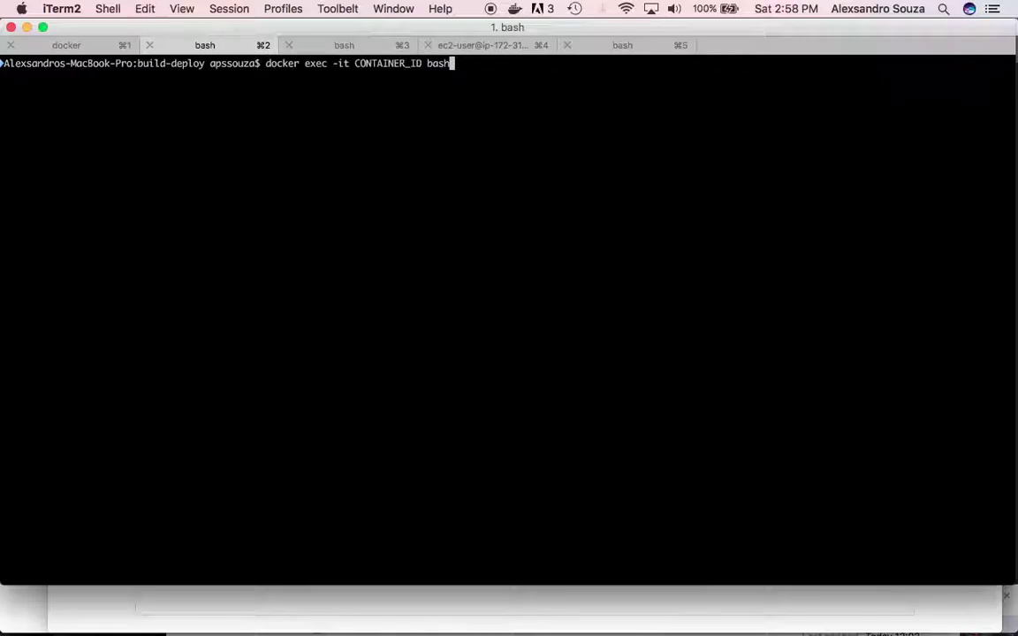
key(Left)
key(Left)
key(Left)
key(Left)
key(Left)
key(BackSpace)
key(BackSpace)
key(BackSpace)
key(BackSpace)
key(BackSpace)
key(BackSpace)
key(BackSpace)
key(BackSpace)
key(BackSpace)
key(BackSpace)
key(BackSpace)
key(BackSpace)
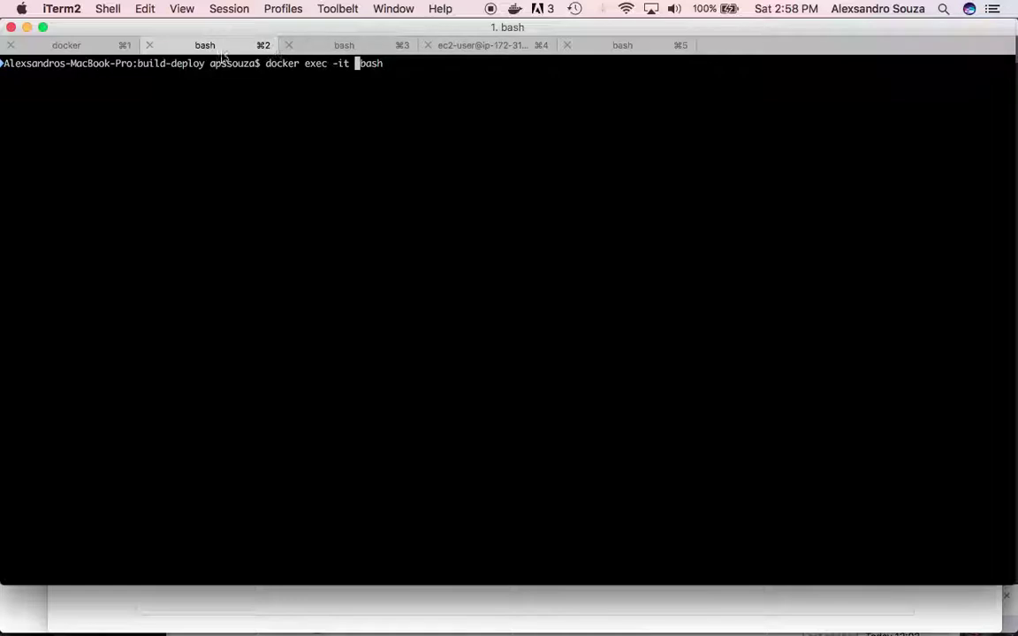
- Look up the container id in the docker log and with docker ps
click(81, 48)
scroll(185, 66, up, 20)
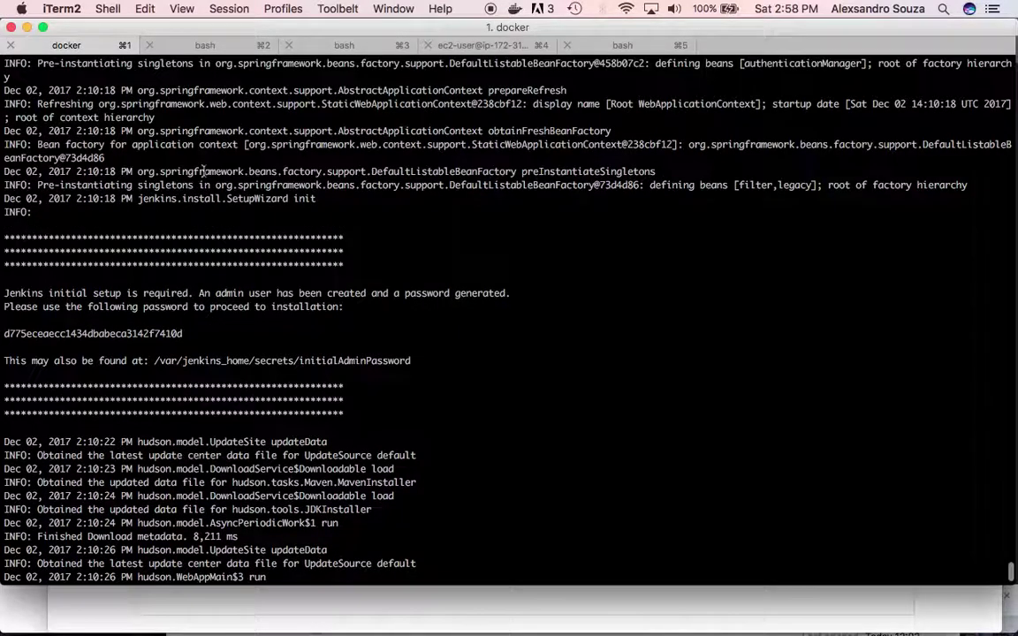
scroll(203, 171, up, 15)
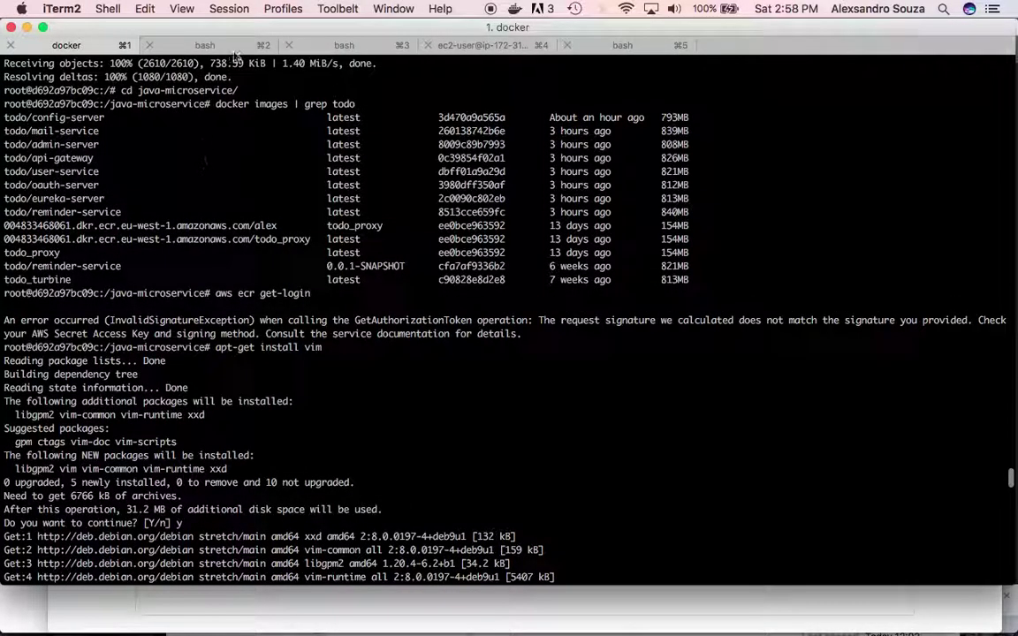
click(205, 45)
key(ctrl+c)
text(docker ps)
key(Return)
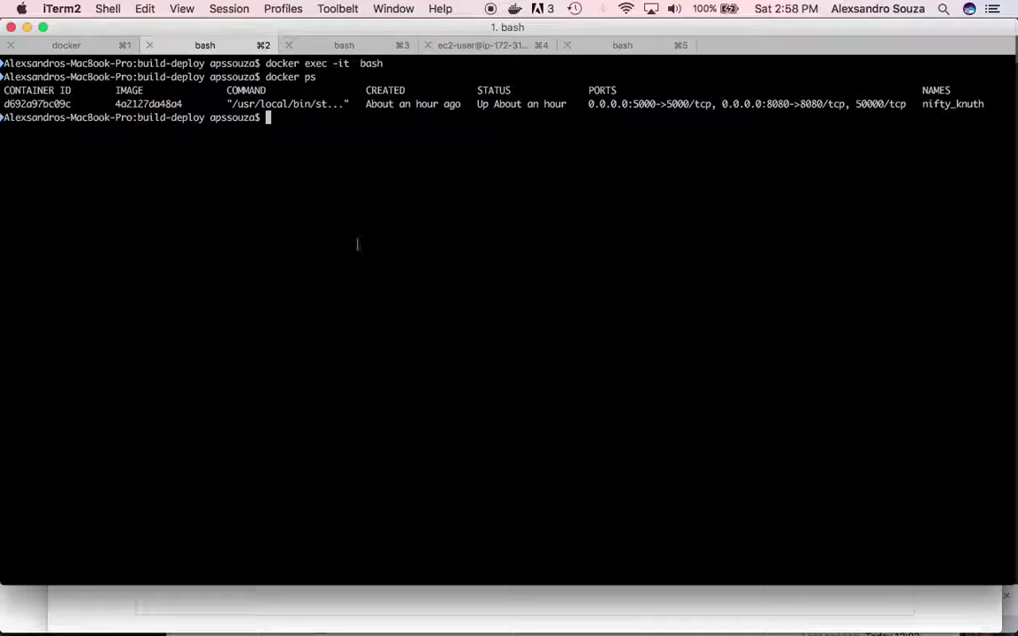
- Run 'docker exec -it d69 bash' to open a root shell in the container
text(docker)
key(BackSpace)
key(BackSpace)
key(BackSpace)
key(BackSpace)
key(BackSpace)
key(BackSpace)
key(super+v)
key(Left)
key(Left)
key(Left)
key(Left)
key(Left)
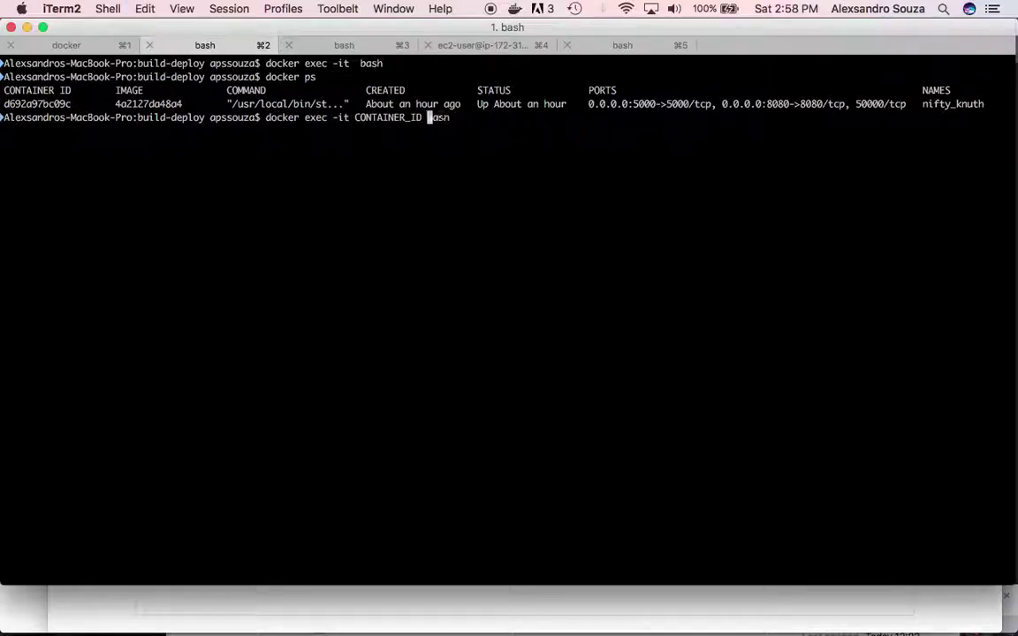
key(BackSpace)
key(BackSpace)
key(BackSpace)
key(BackSpace)
key(BackSpace)
key(BackSpace)
key(BackSpace)
key(BackSpace)
key(BackSpace)
key(BackSpace)
key(BackSpace)
key(BackSpace)
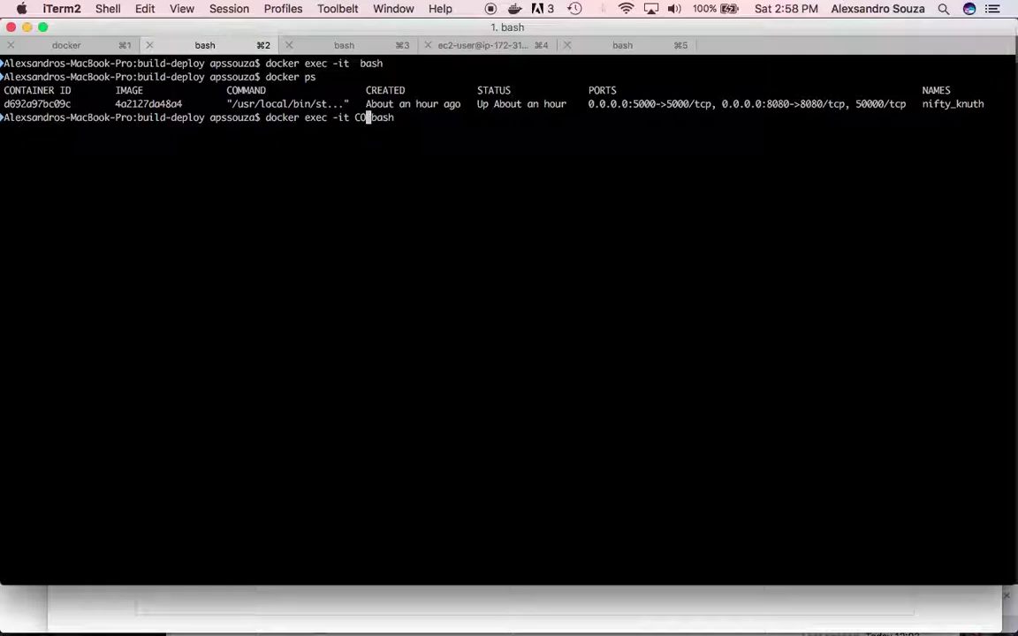
text(d69)
key(Return)
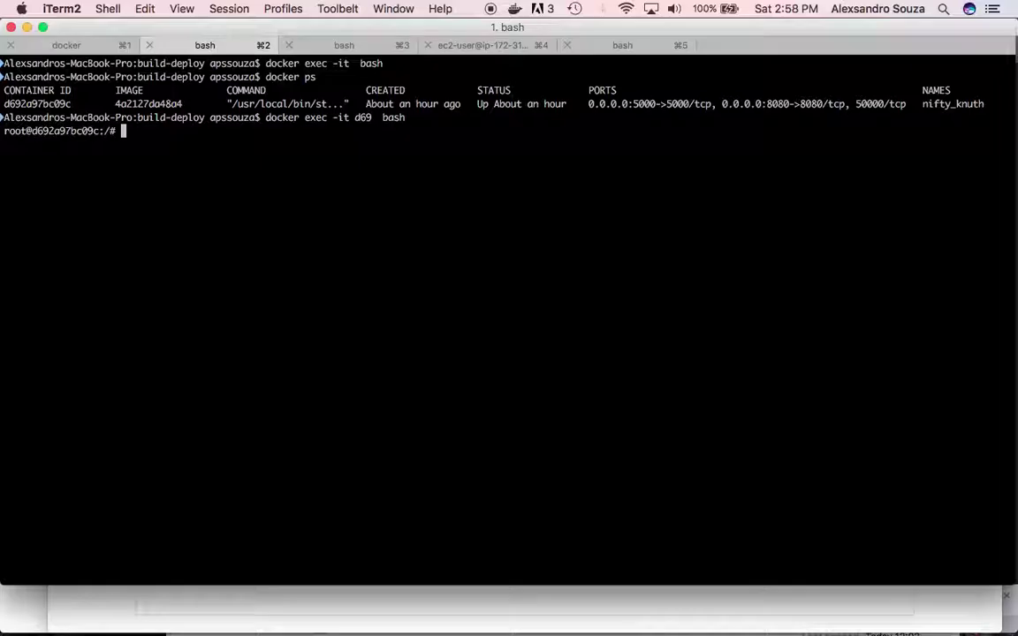
key(super+Tab)
key(super+Tab)
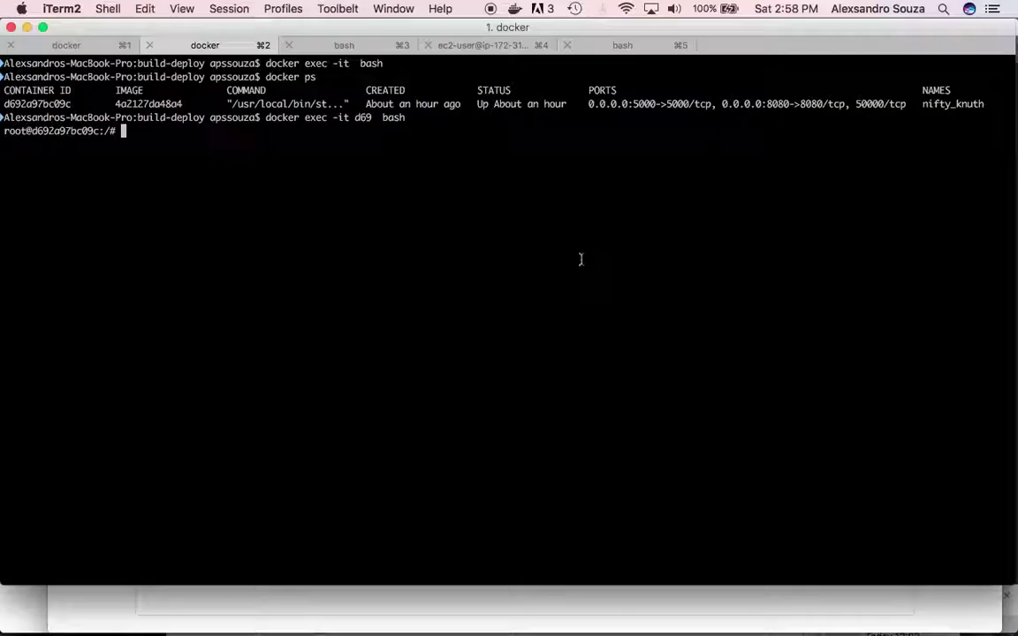
- Check the AWS CLI (1.11.189) and Java (1.8.0_141) versions inside the container
text(aws -)
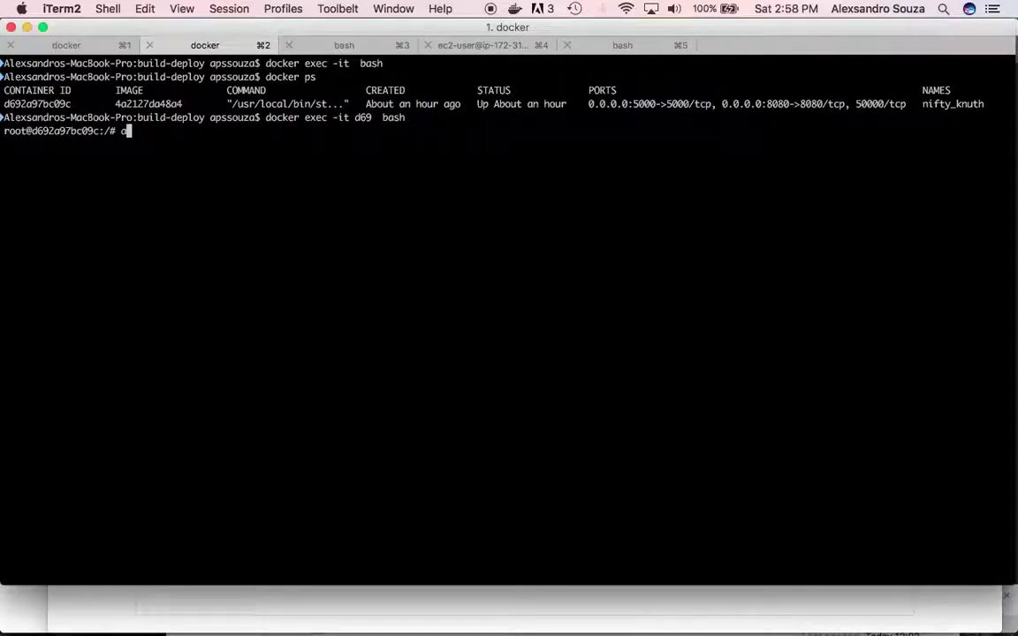
text(version)
key(Return)
key(Up)
key(Left)
key(Left)
key(Left)
key(Left)
key(Left)
key(Left)
key(Left)
text(-)
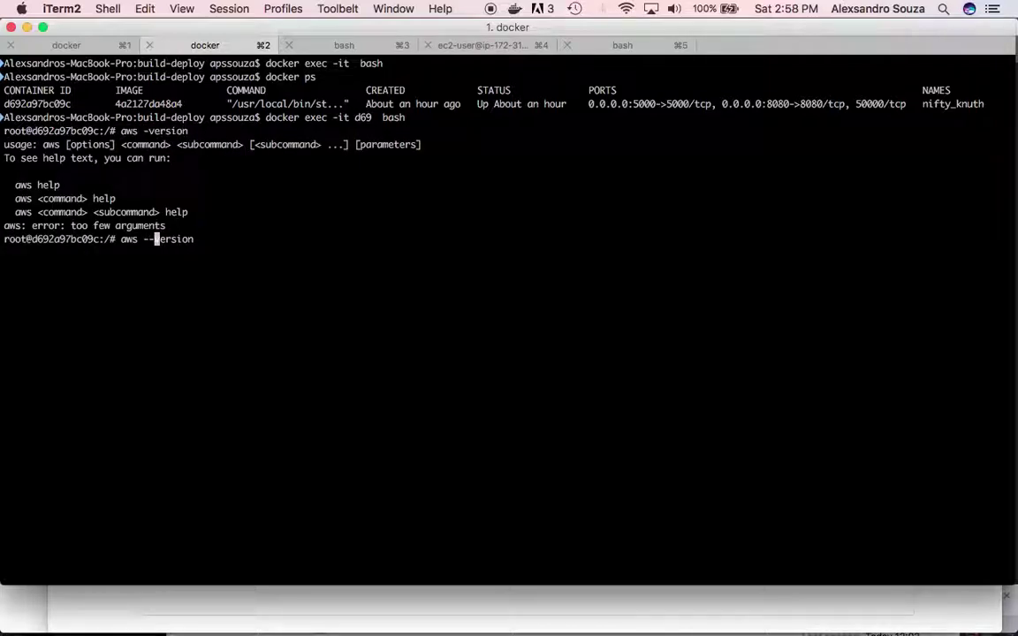
key(Return)
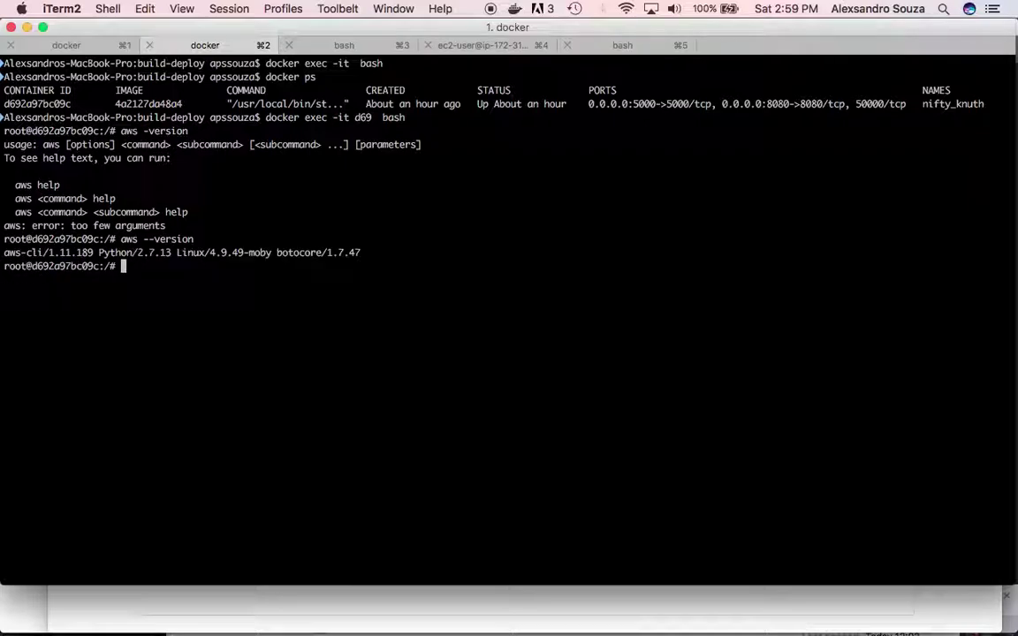
text(java -version)
key(Return)
- Check the Docker (17.09.0-ce) and Maven (3.3.9) versions, then clear the screen
text(doc)
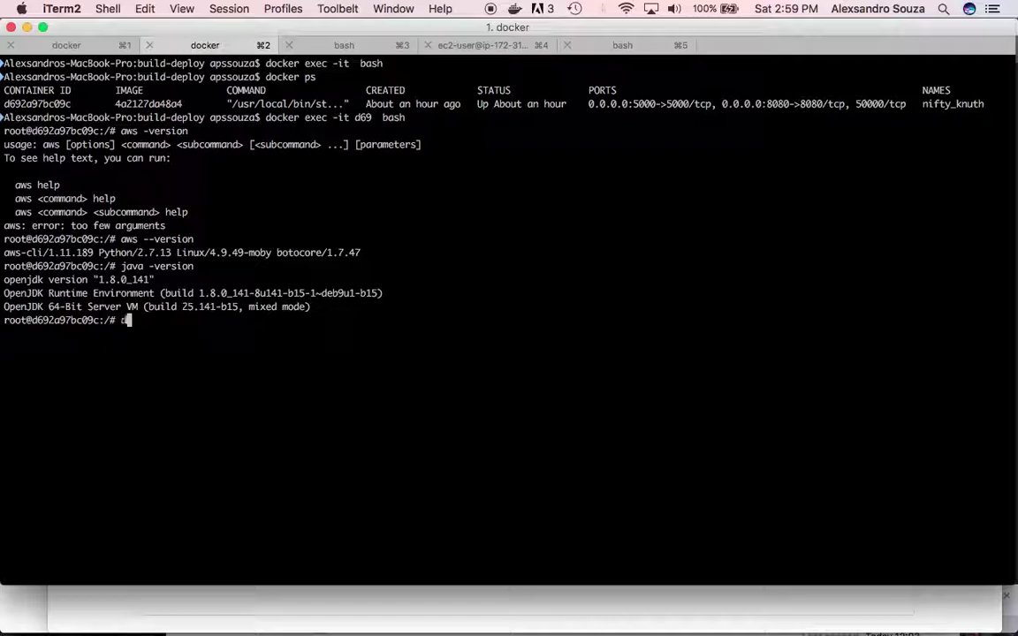
key(BackSpace)
key(BackSpace)
key(BackSpace)
text(docker --version)
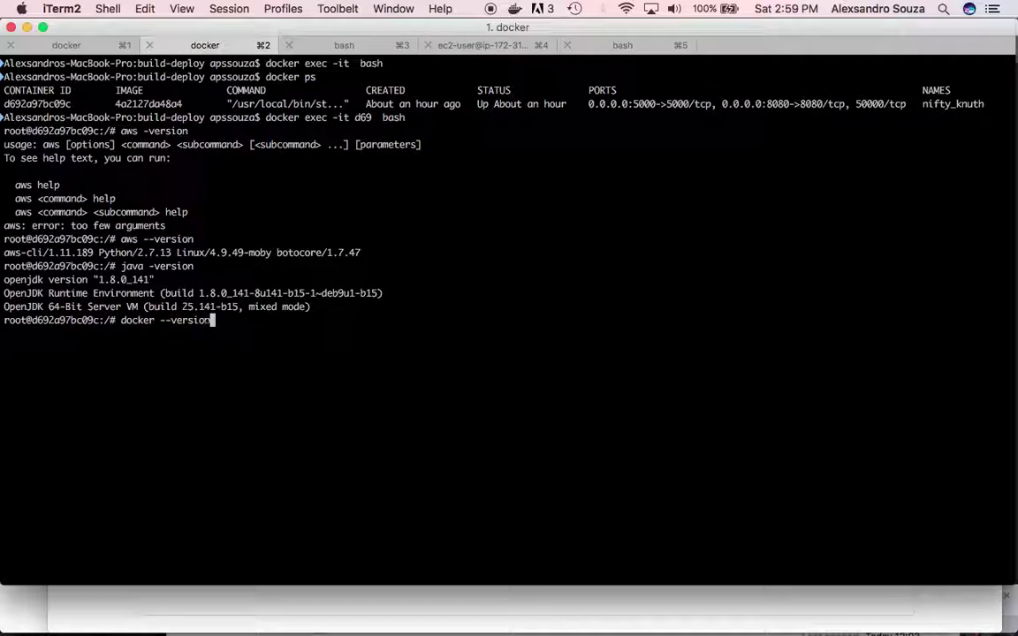
key(Return)
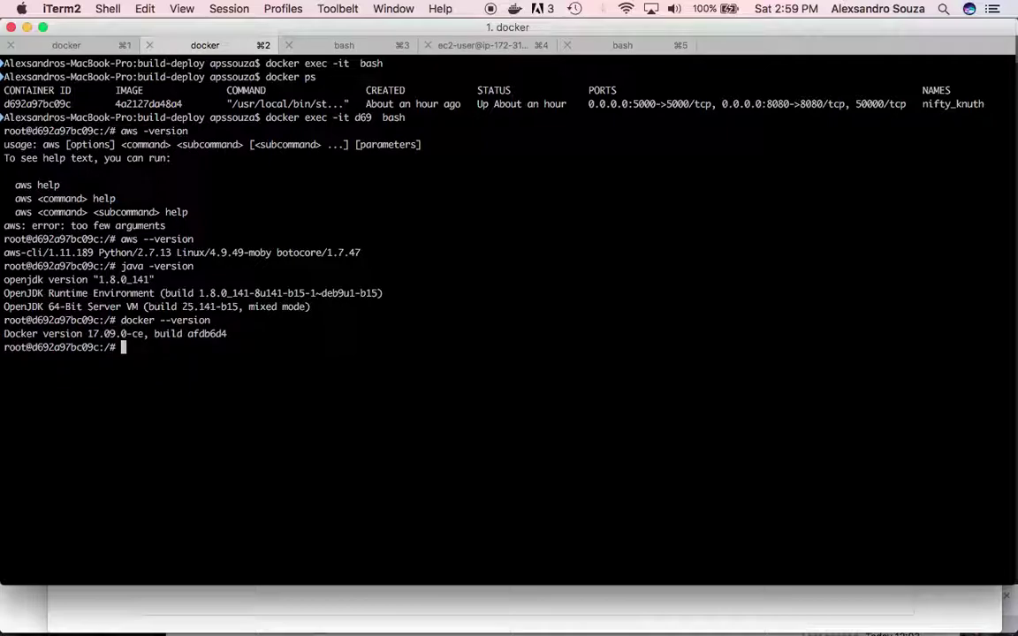
key(ctrl+l)
text(mv)
key(BackSpace)
key(BackSpace)
text(mvn -v)
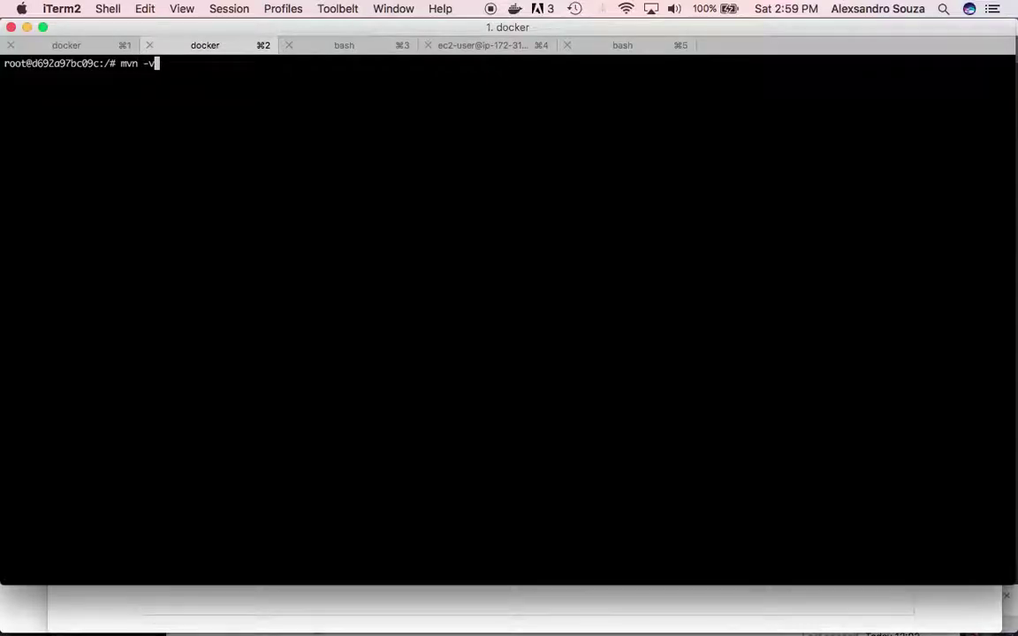
key(BackSpace)
text(v)
key(Return)
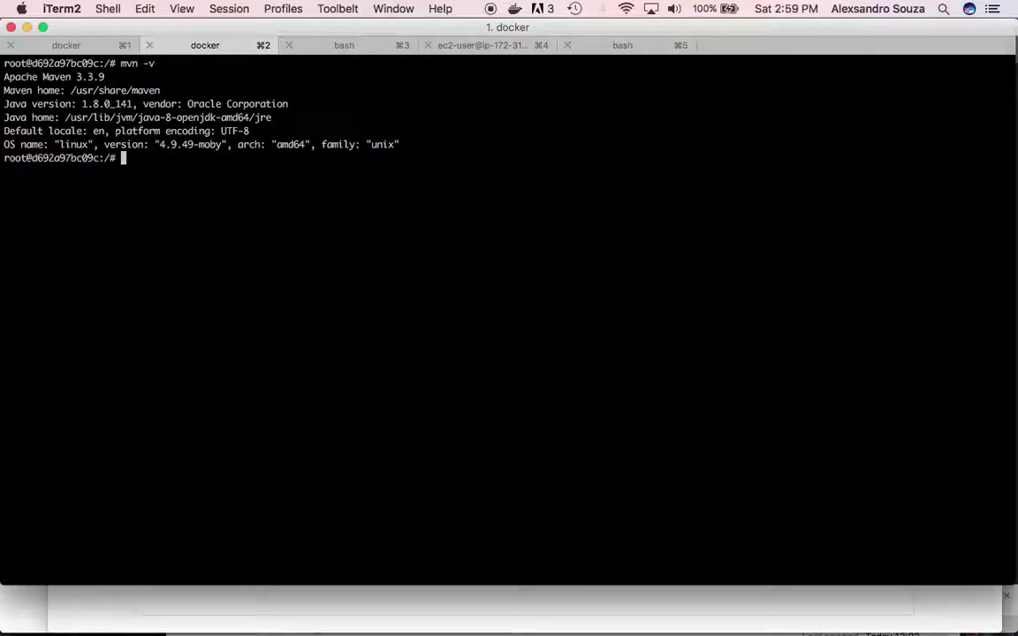
key(ctrl+l)
key(super+Tab)
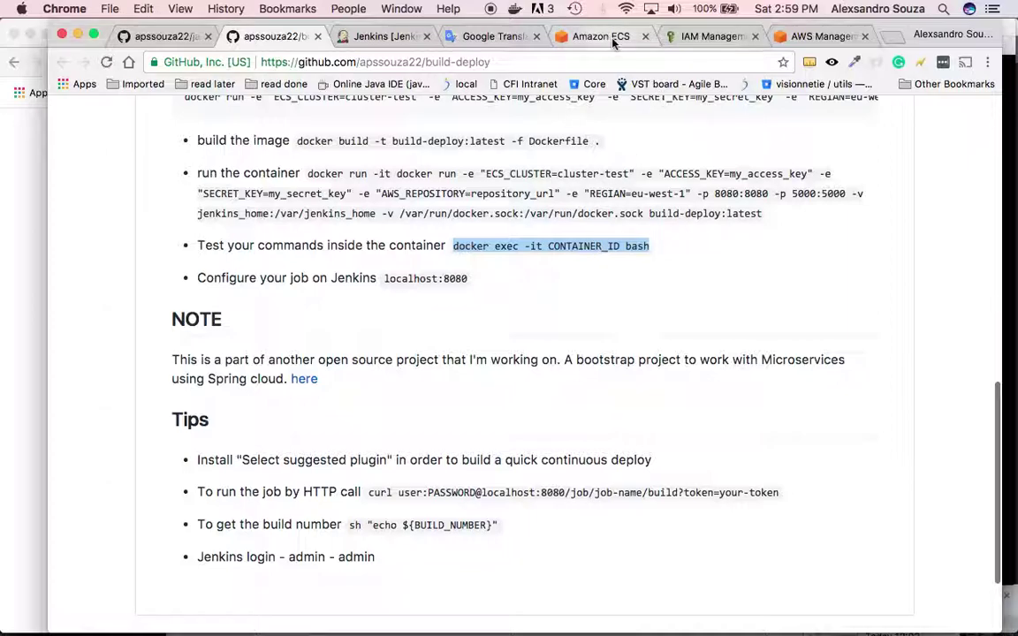
- Select and copy the /root/.aws/config path from line 22 of the Dockerfile
key(super+Tab)
key(super+Tab)
key(super+Tab)
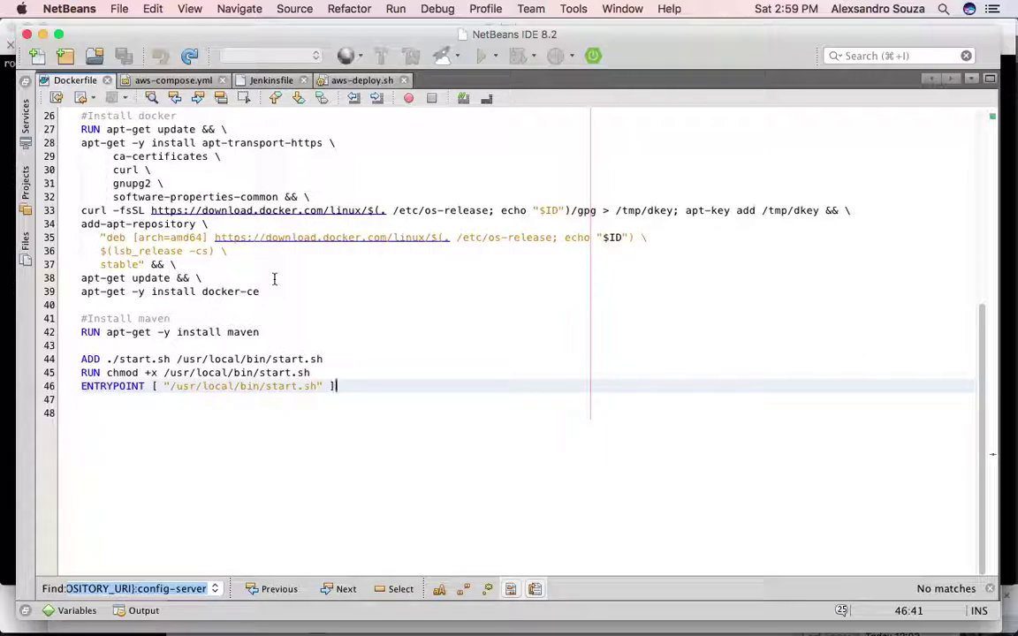
scroll(239, 169, up, 8)
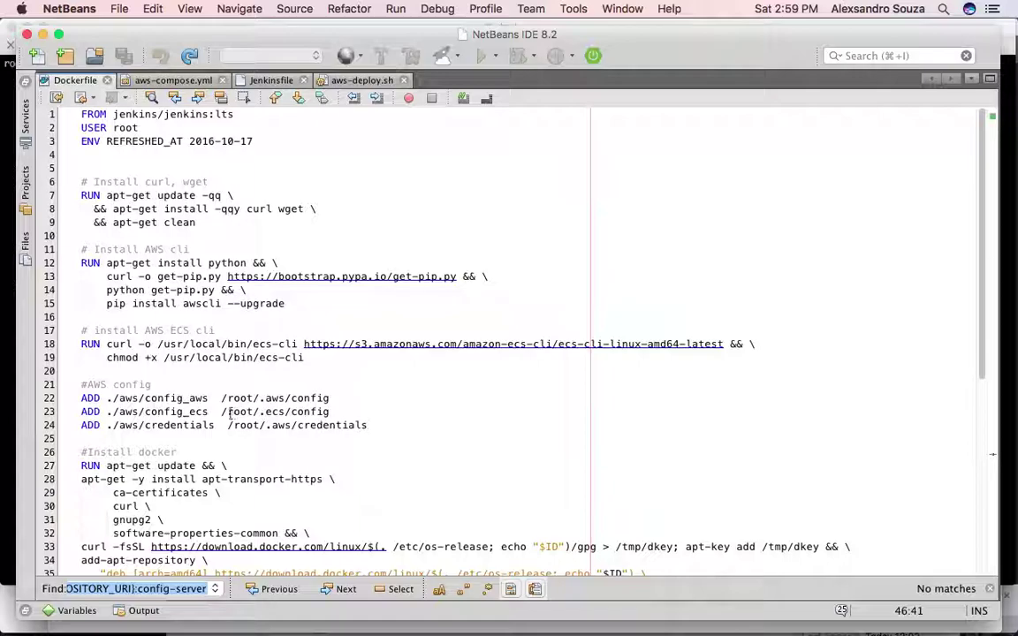
drag(367, 425, 208, 427)
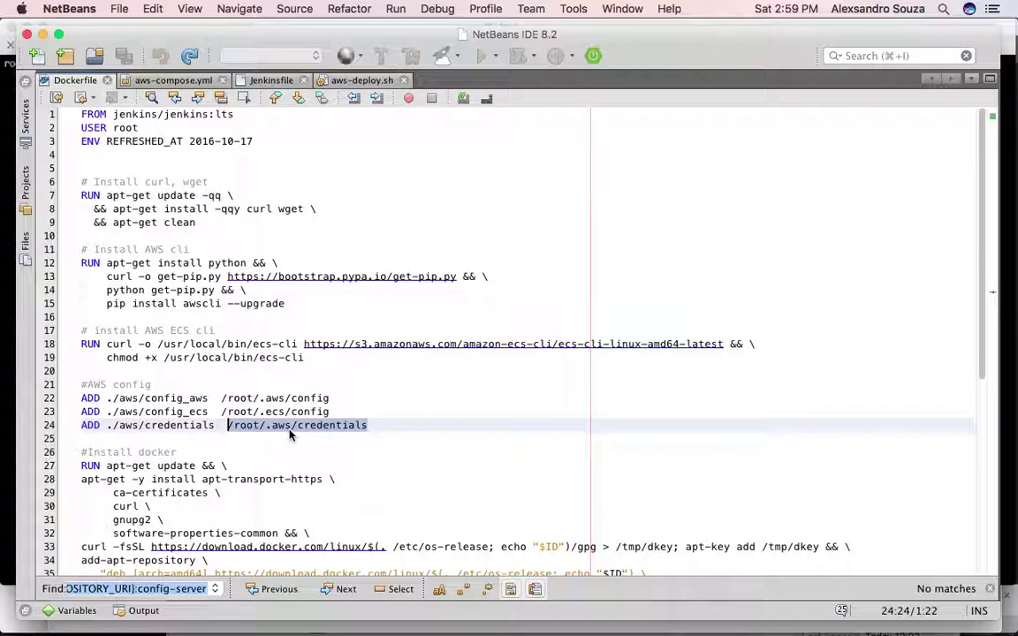
key(super+Tab)
key(super+Tab)
drag(586, 196, 693, 196)
key(super+Tab)
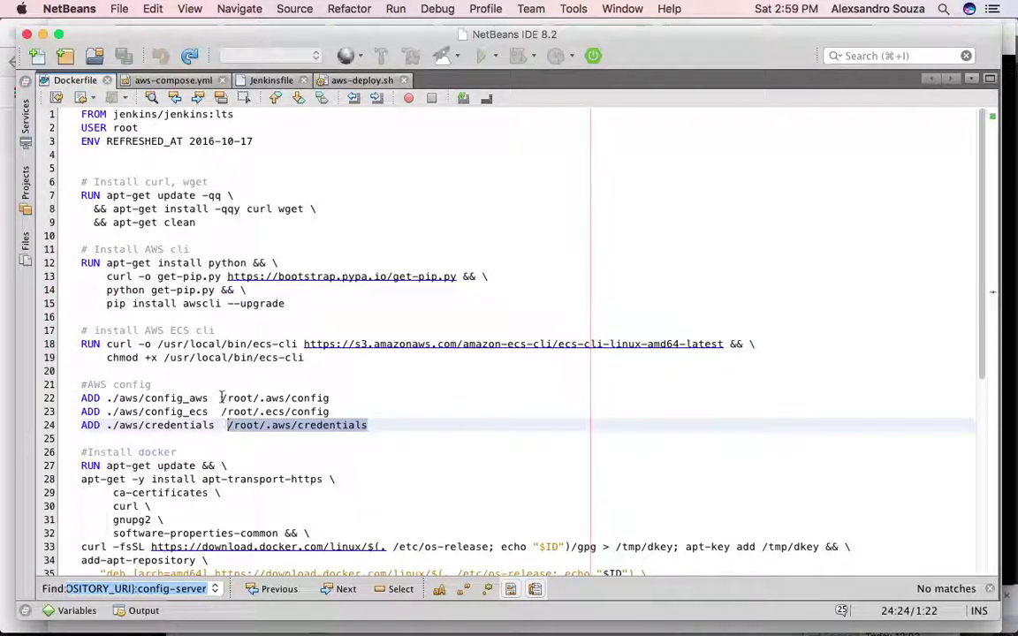
drag(222, 398, 337, 397)
key(super+c)
key(super+Tab)
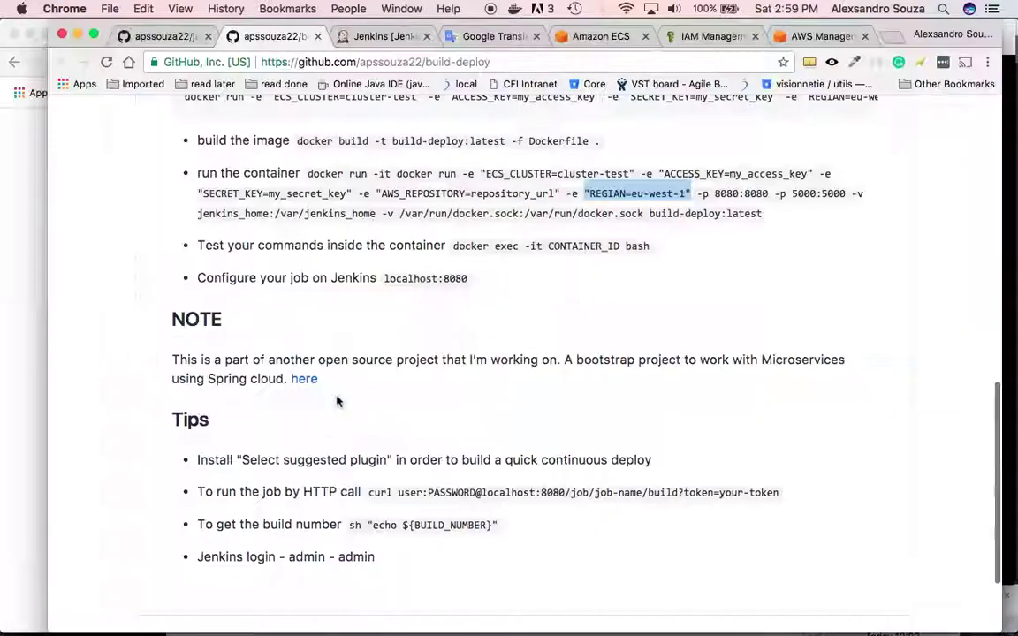
- Run 'cat /root/.aws/config' in the container, showing region eu-west-1
key(super+Tab)
key(Tab)
text(cat)
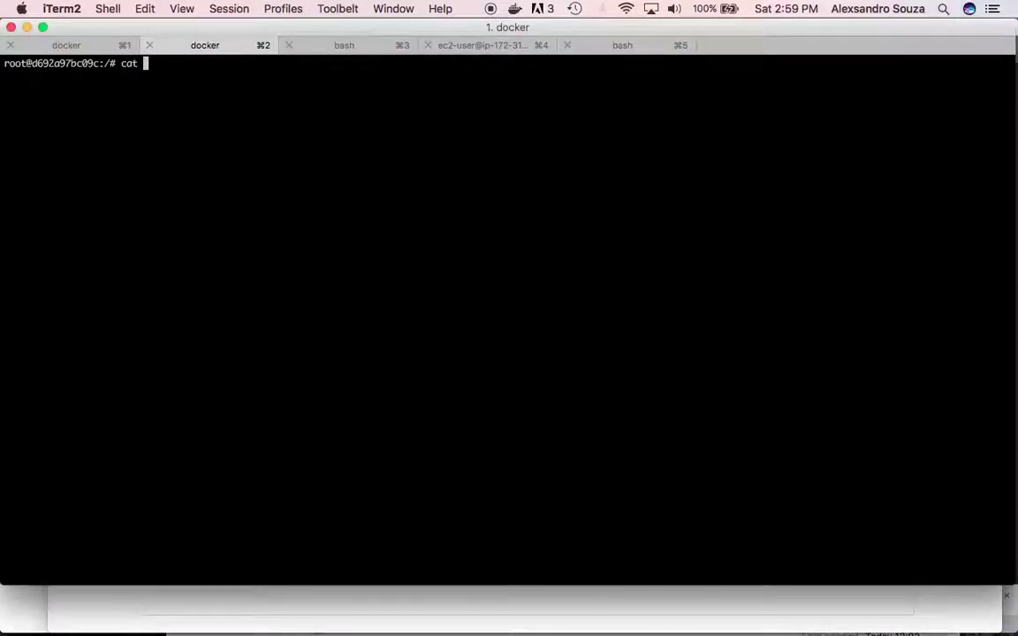
key(super+v)
key(Return)
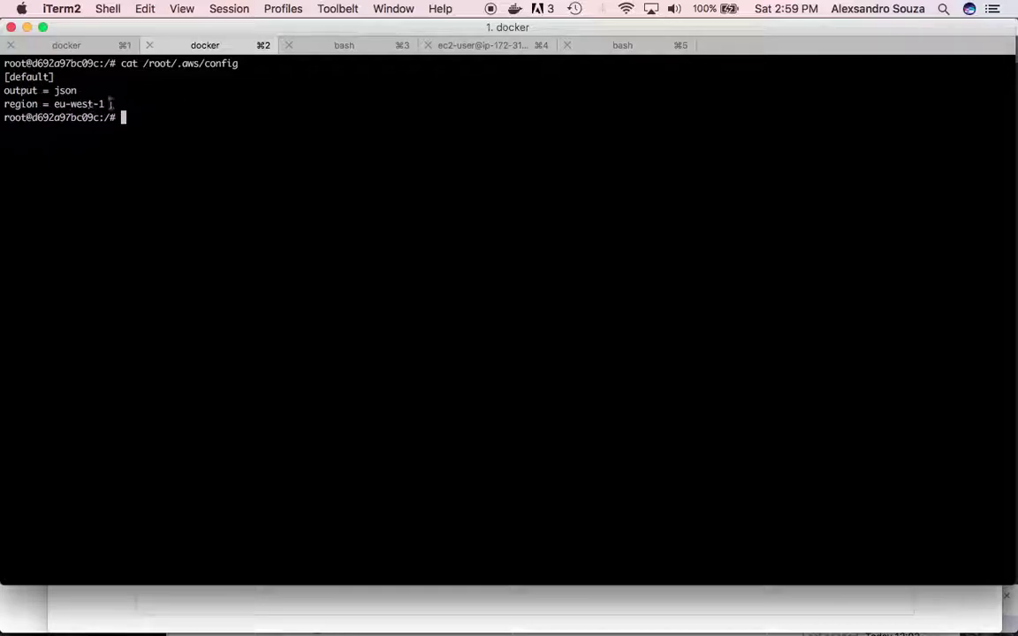
key(super+Tab)
key(super+Tab)
key(super+Tab)
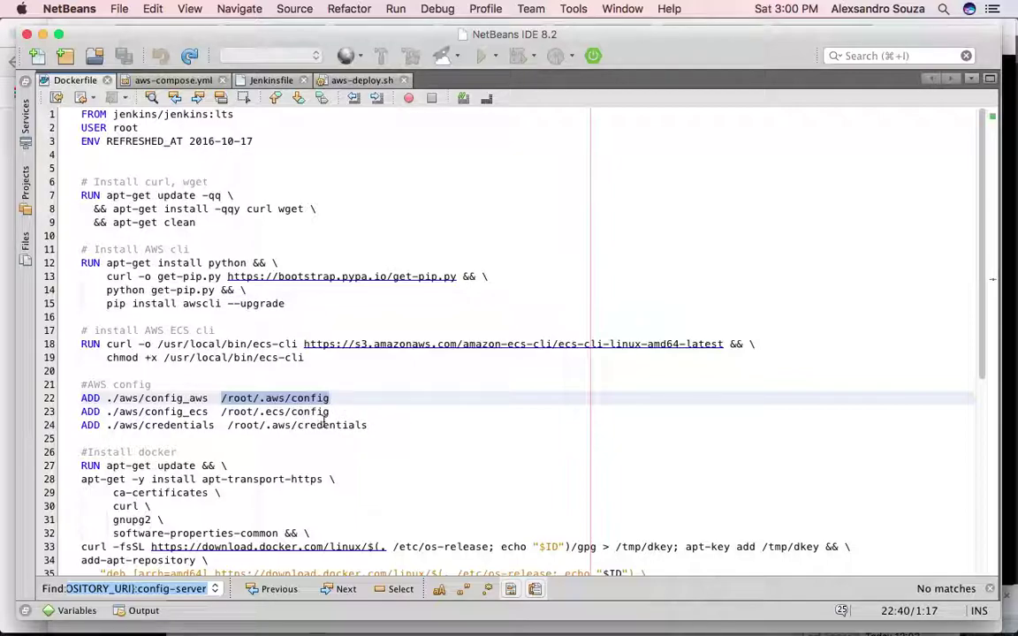
- Return to the java-microservice README tab and scroll to its Deploy on AWS section
key(super+Tab)
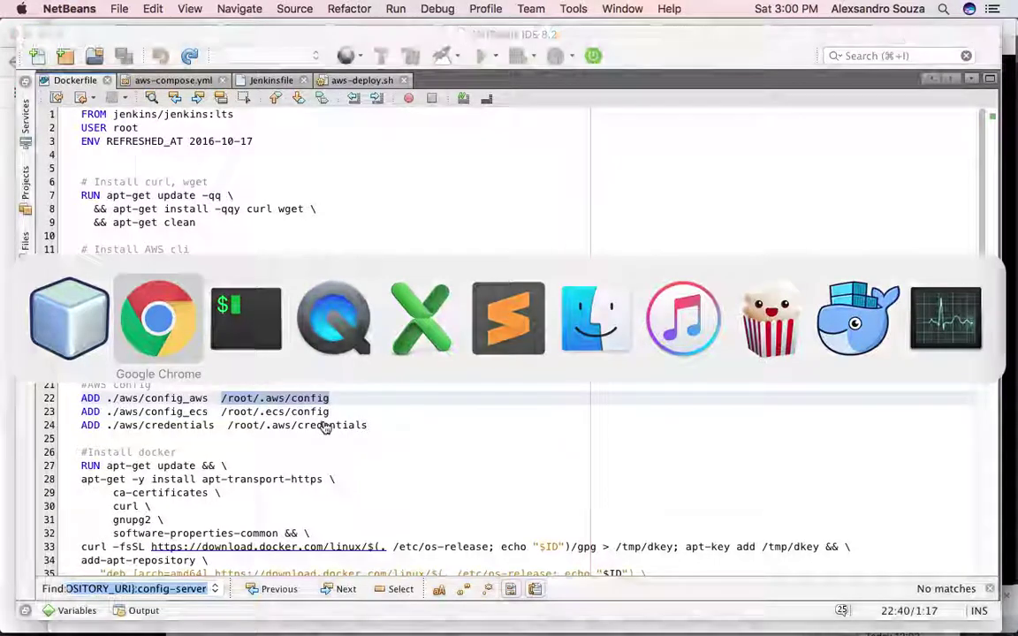
key(super+Tab)
key(super+Tab)
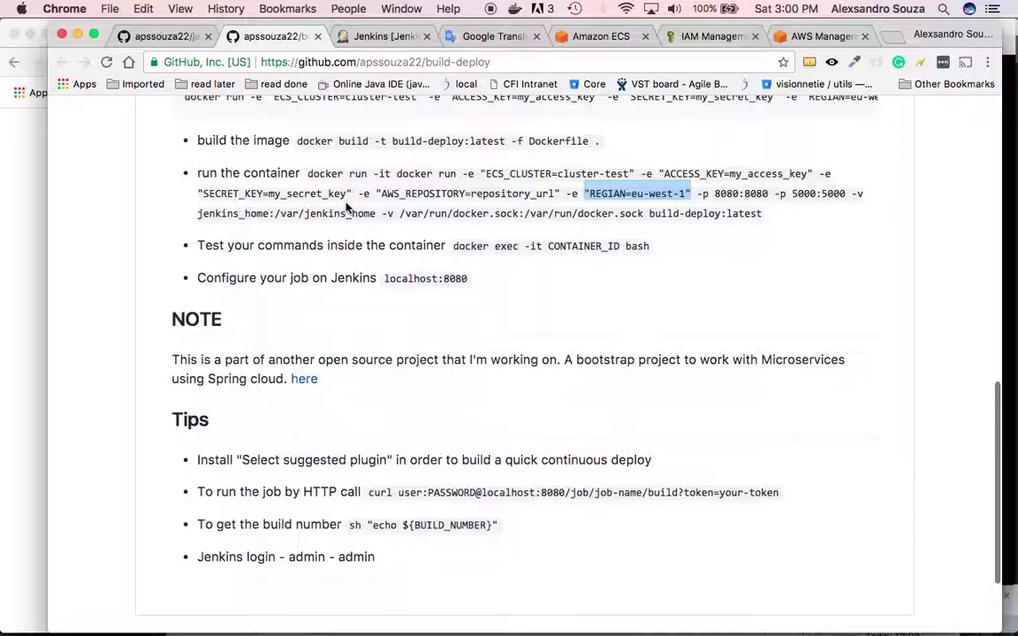
key(super+alt+Left)
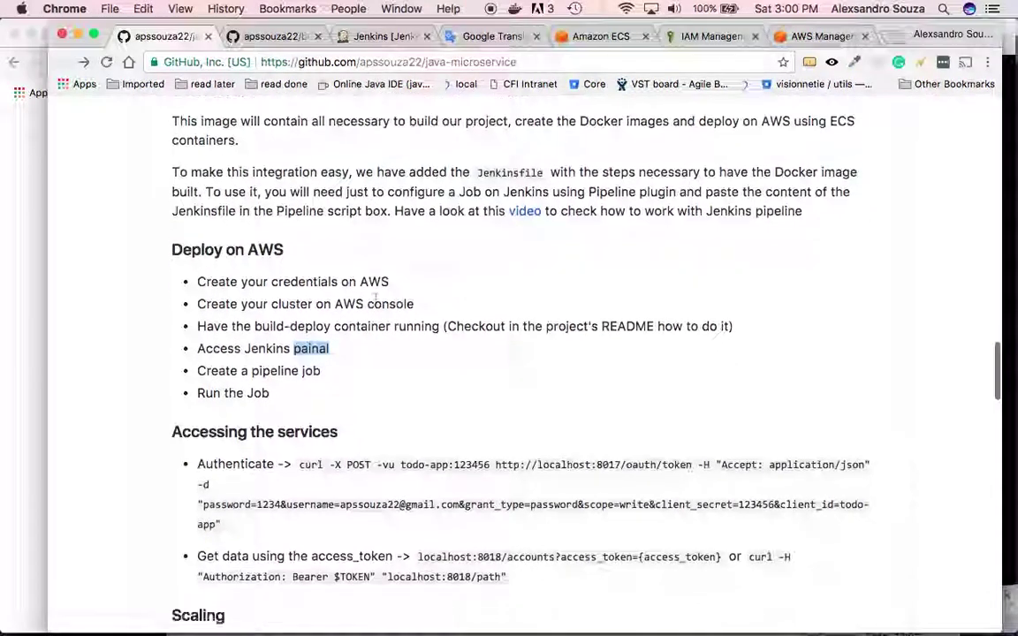
scroll(376, 299, down, 1)
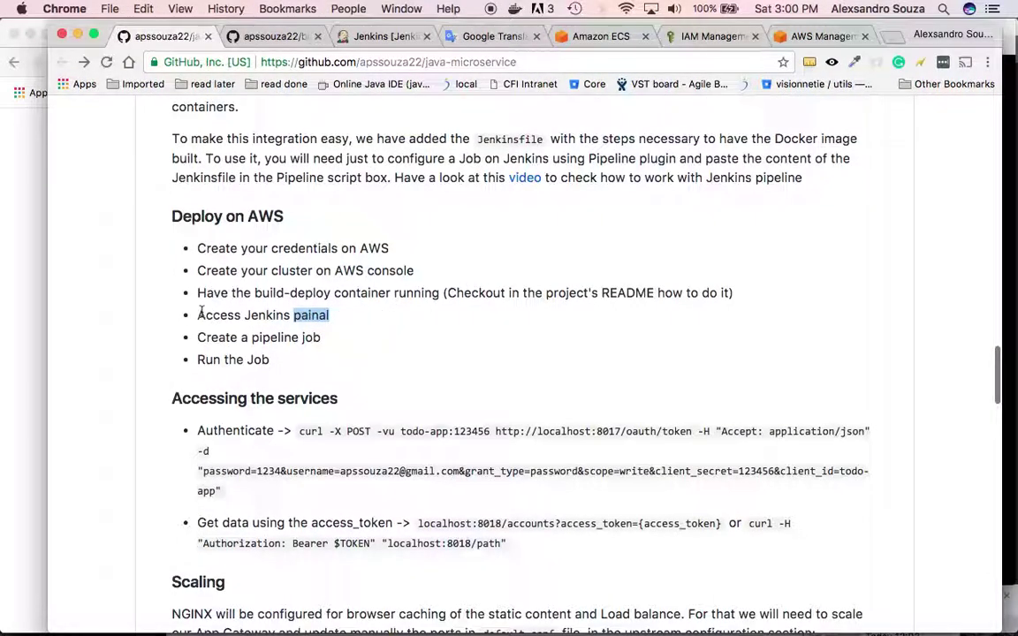
- Reload Unlock Jenkins, paste the initial admin password from the container log, and continue
click(398, 36)
click(360, 57)
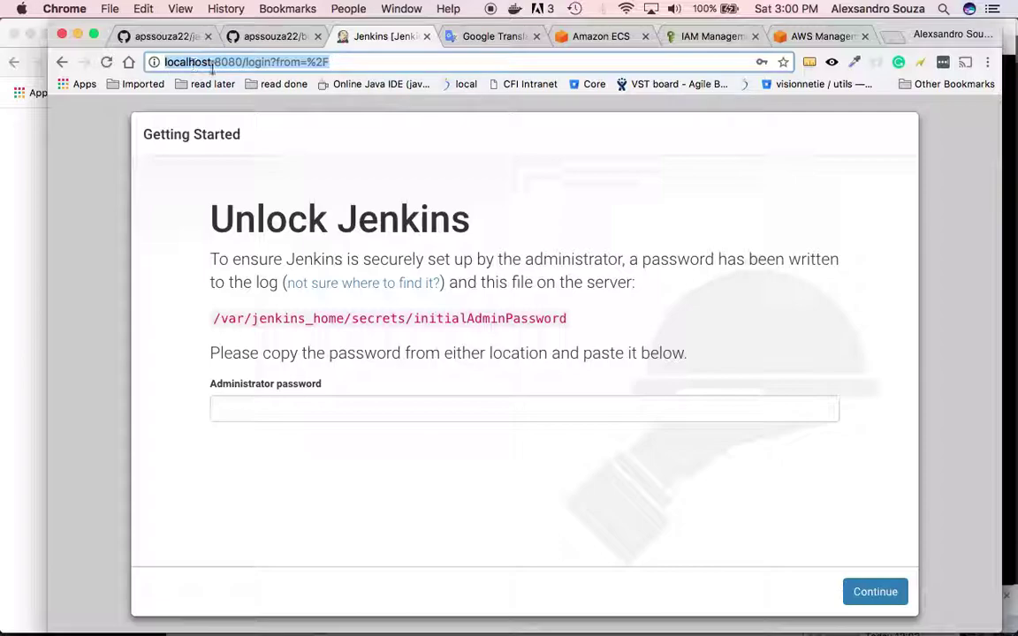
key(Return)
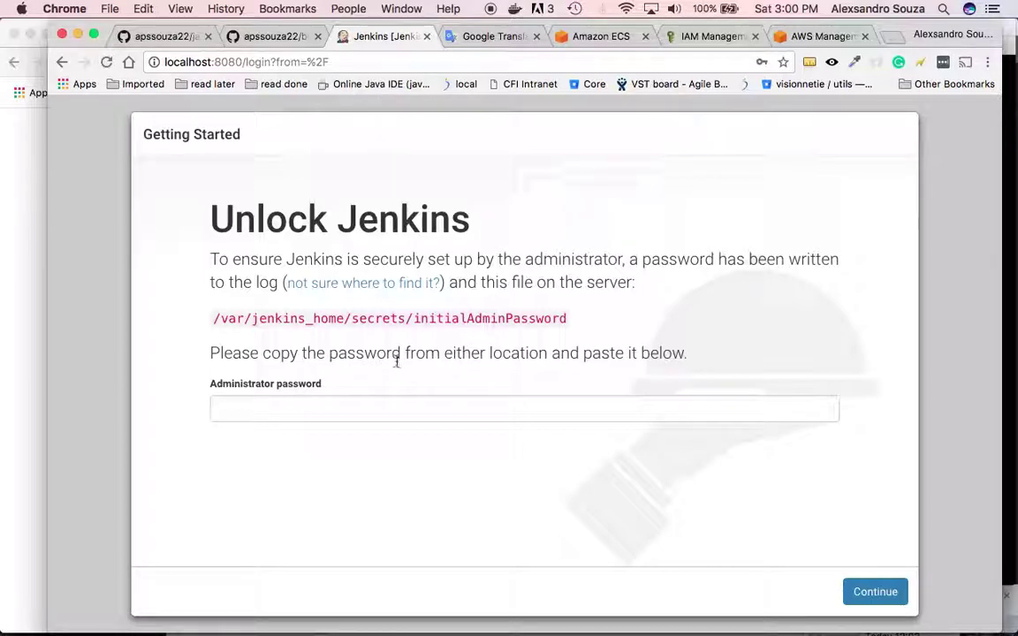
key(super+Tab)
key(super+Tab)
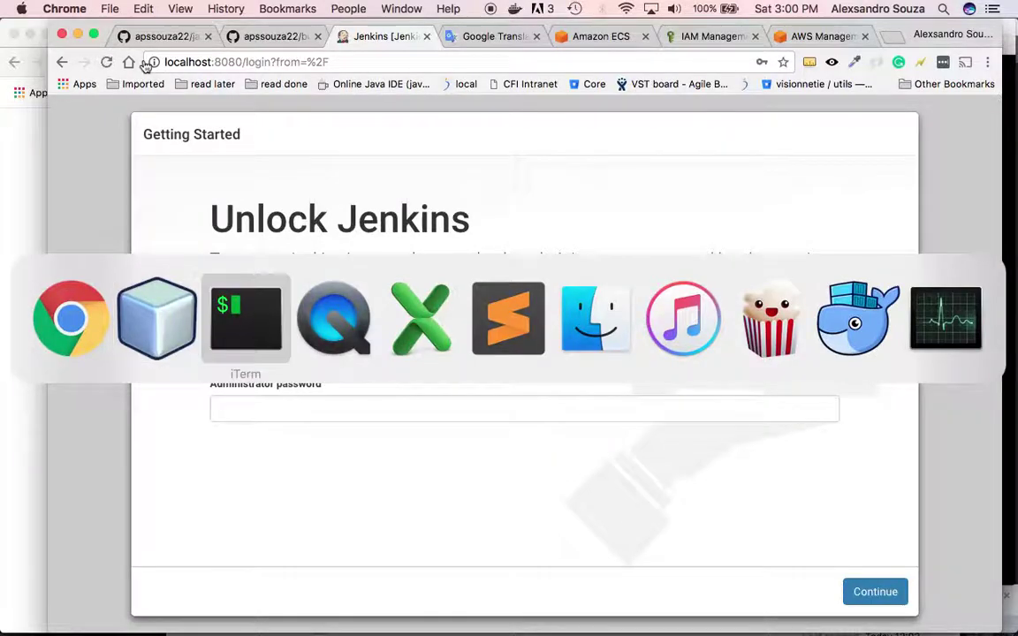
click(80, 46)
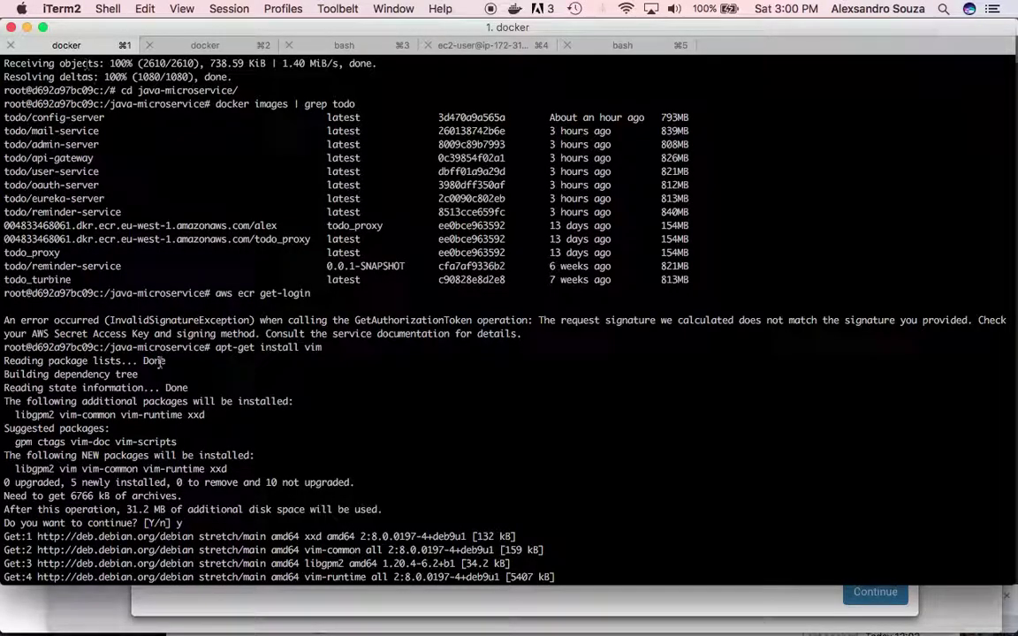
scroll(171, 405, down, 5)
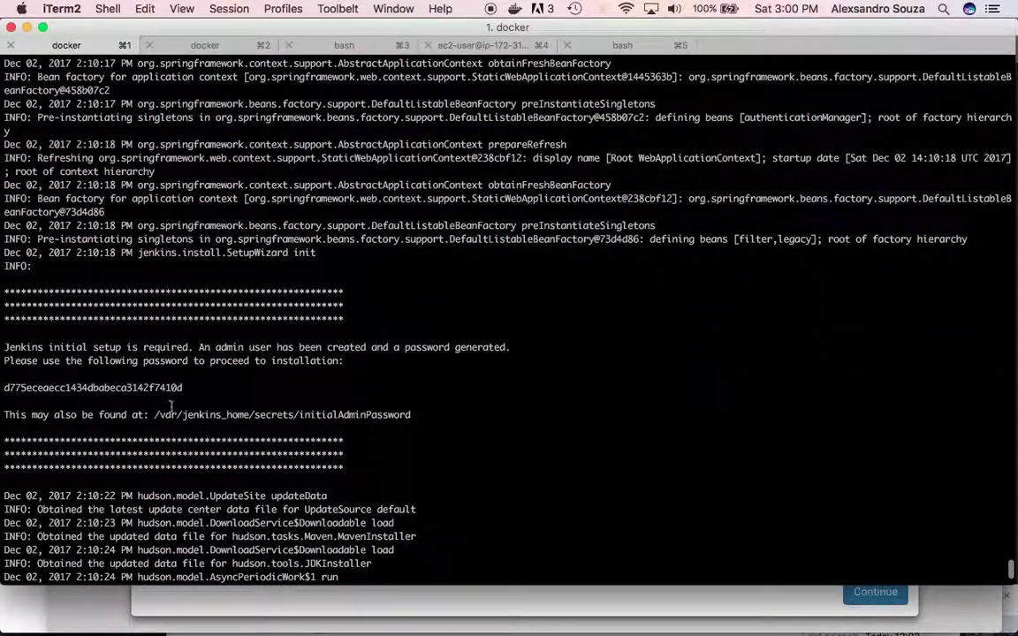
double_click(166, 386)
key(super+c)
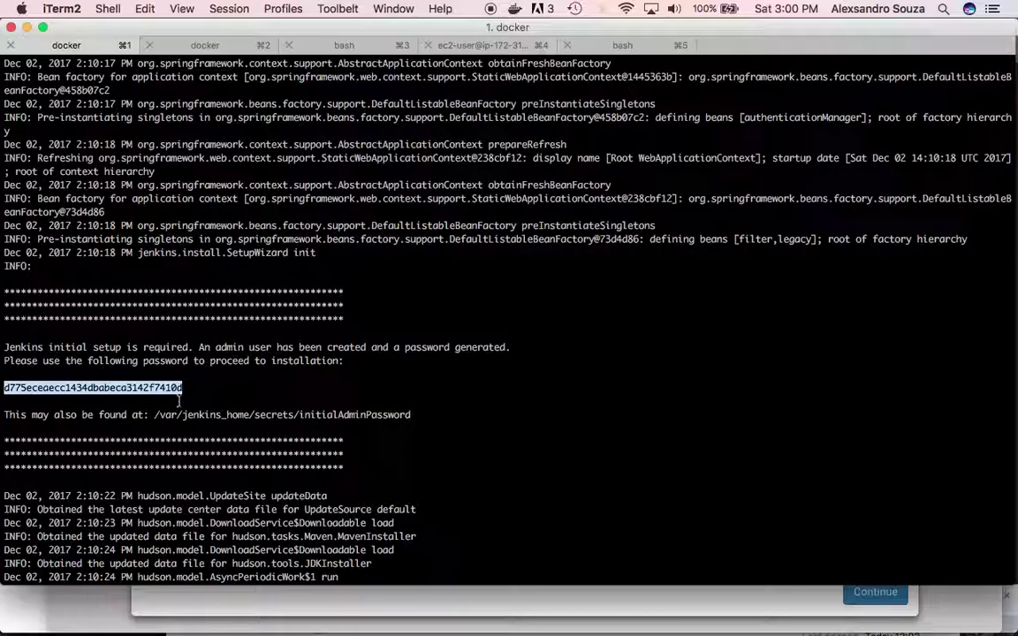
key(super+Tab)
click(384, 411)
key(super+v)
click(857, 593)
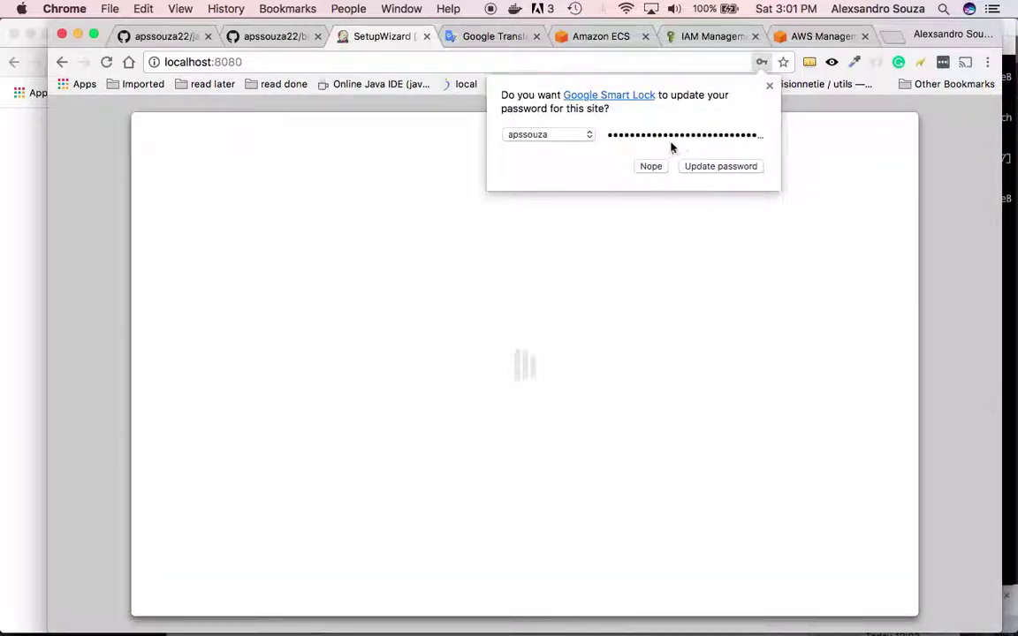
- Decline the Smart Lock prompt, install Jenkins' suggested plugins, and return to the java-microservice README
click(652, 166)
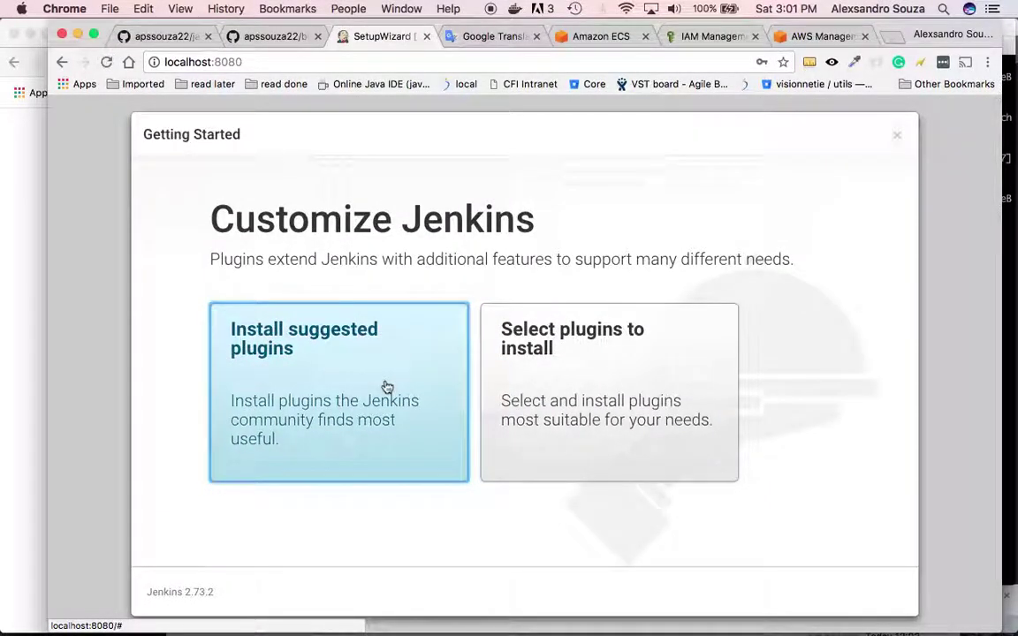
click(386, 387)
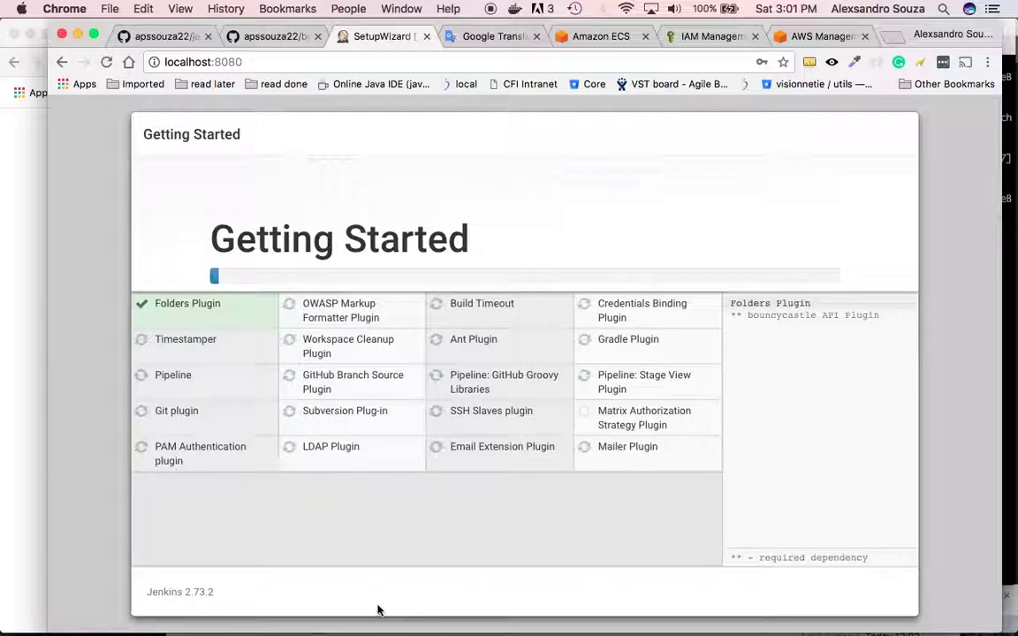
mouse_move(357, 619)
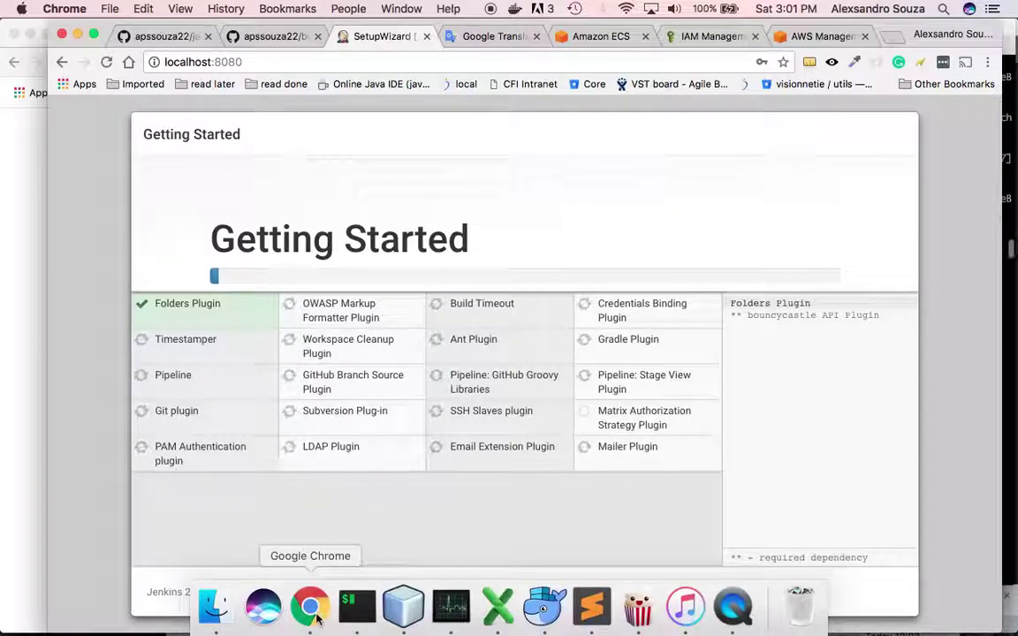
click(147, 35)
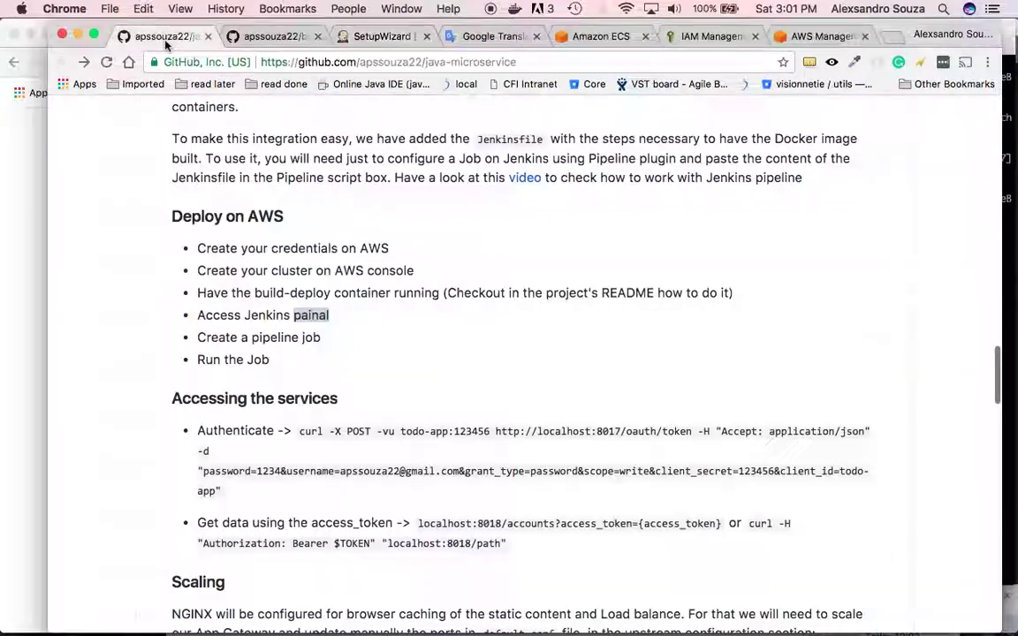
- Check the Create a pipeline job step in the Deploy on AWS list, then return to NetBeans
click(323, 339)
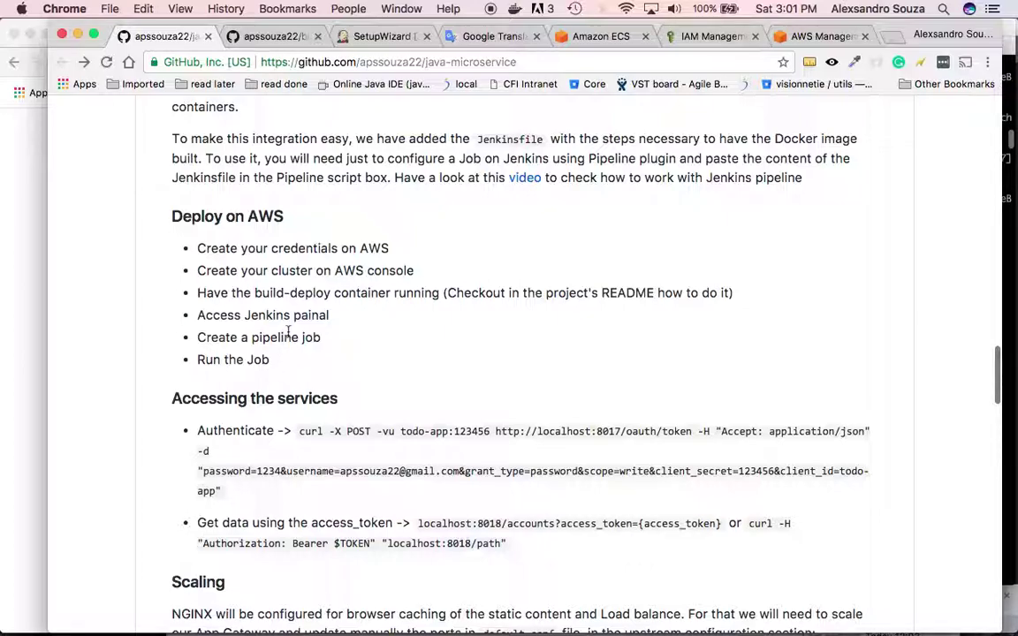
key(super+Tab)
key(super+Tab)
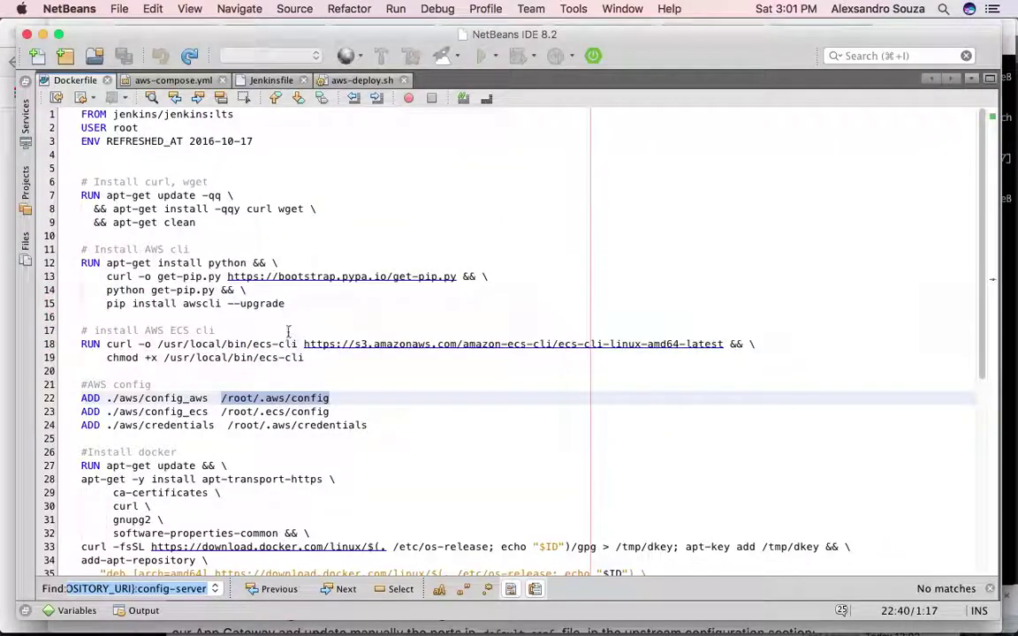
- Review the login command and REPOSITORY_URI value in aws-deploy.sh
click(359, 80)
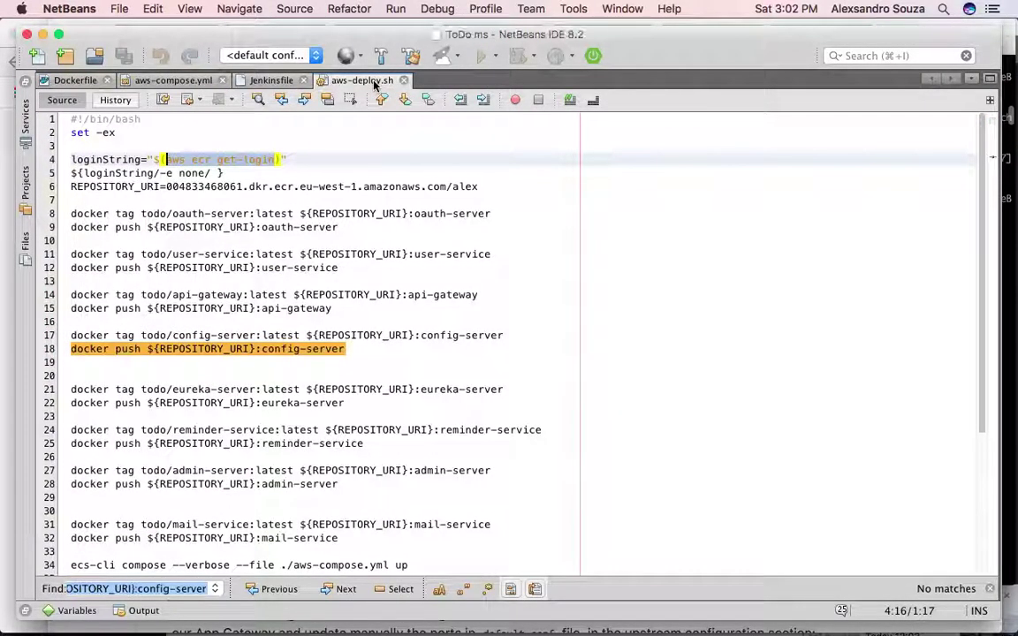
click(310, 169)
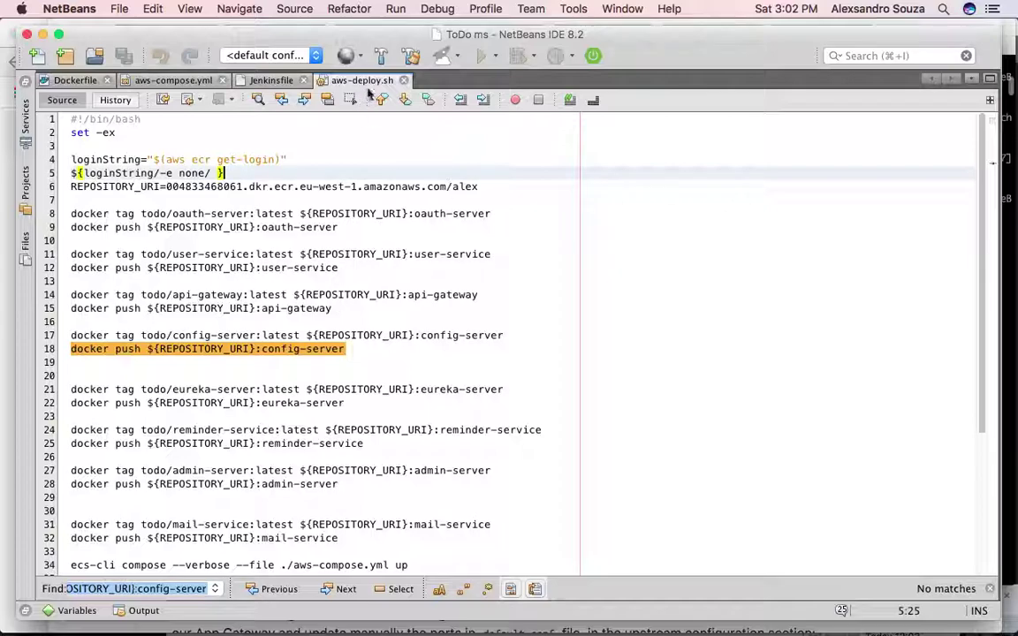
click(281, 161)
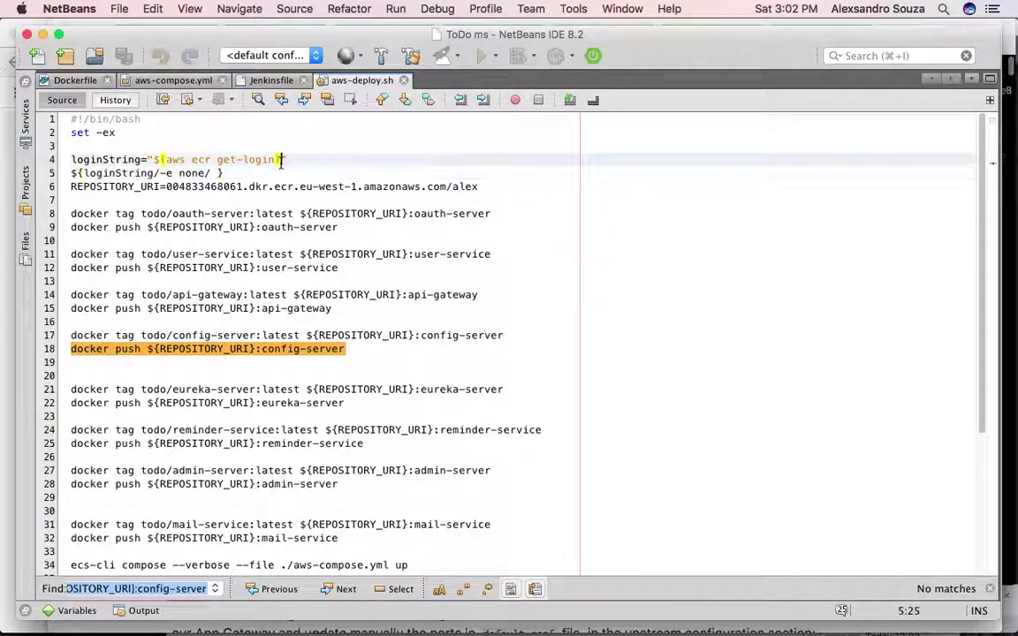
click(304, 160)
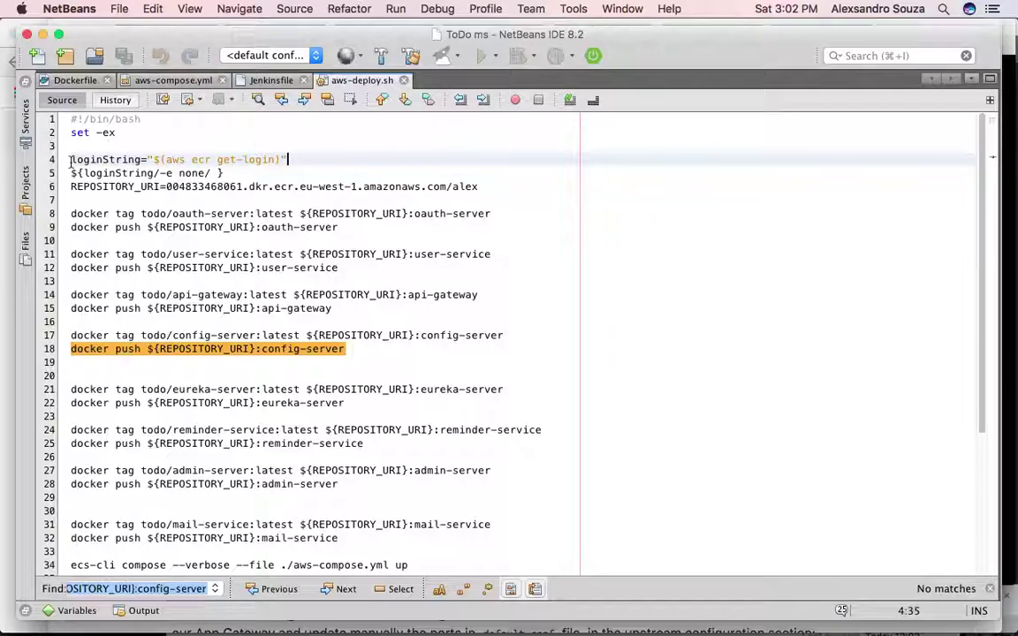
click(217, 170)
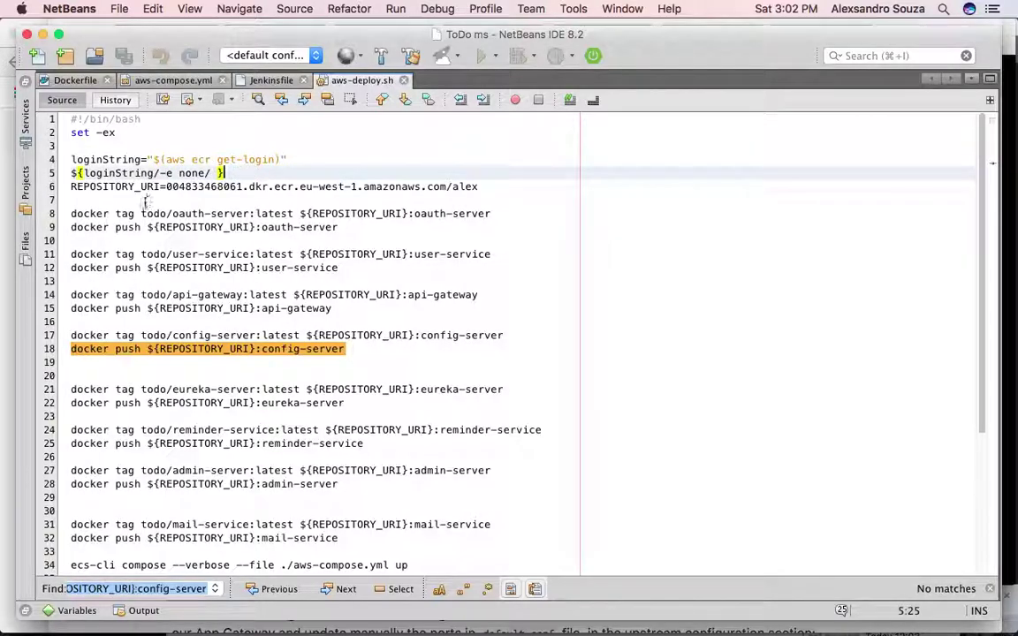
click(166, 187)
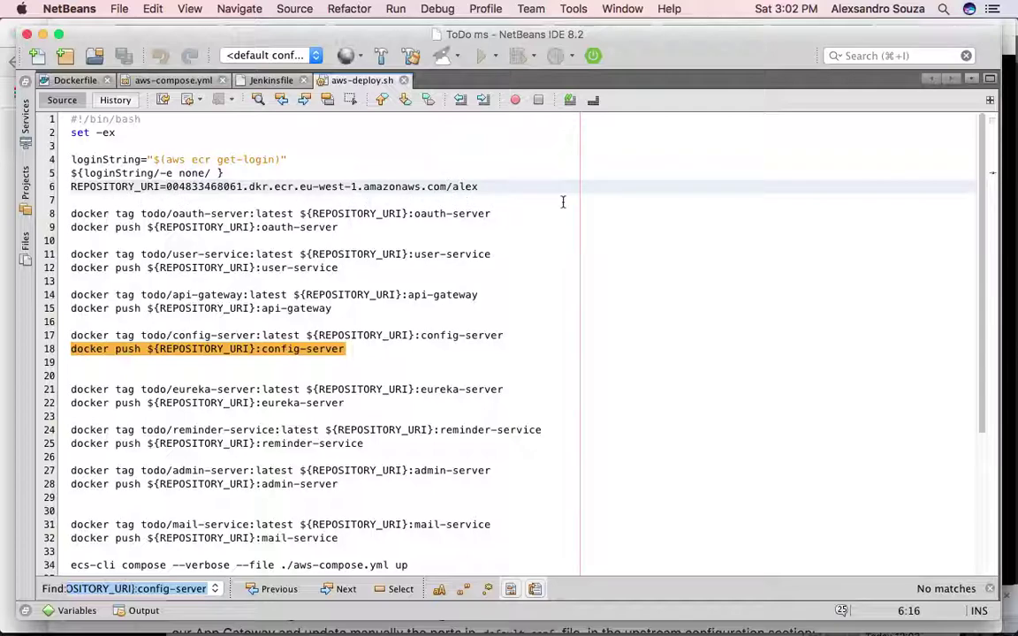
click(519, 186)
click(172, 186)
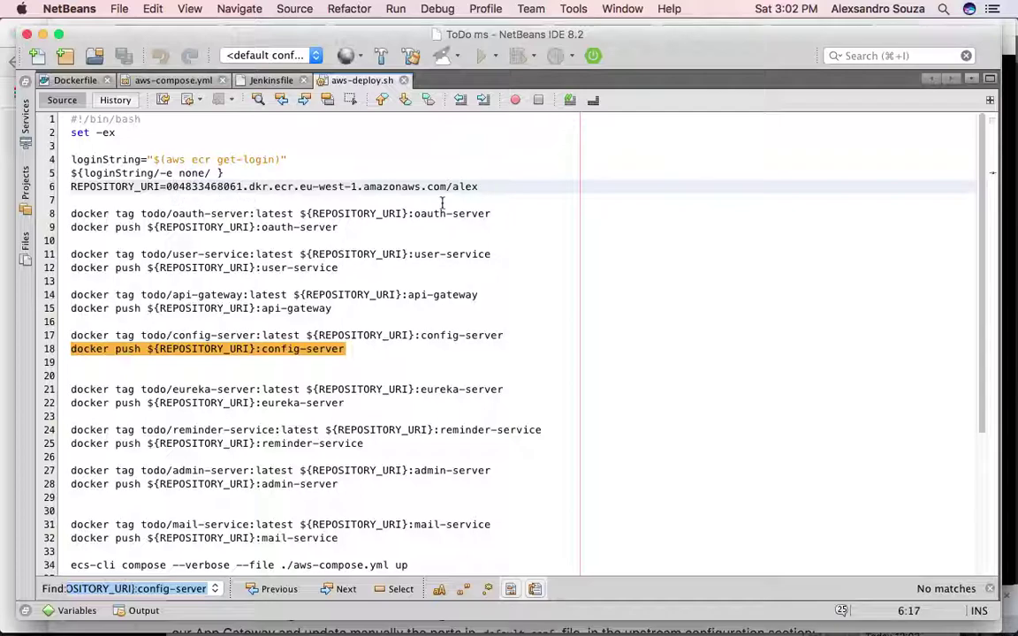
- Select the oauth-server tag command, check its push line, then bring the README forward
click(516, 213)
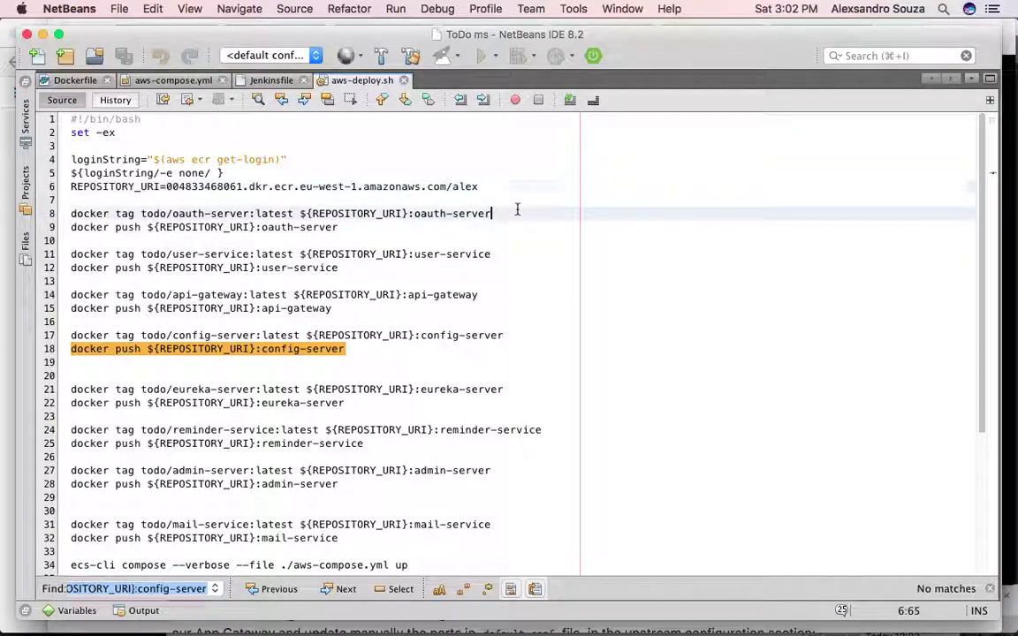
drag(501, 213, 49, 222)
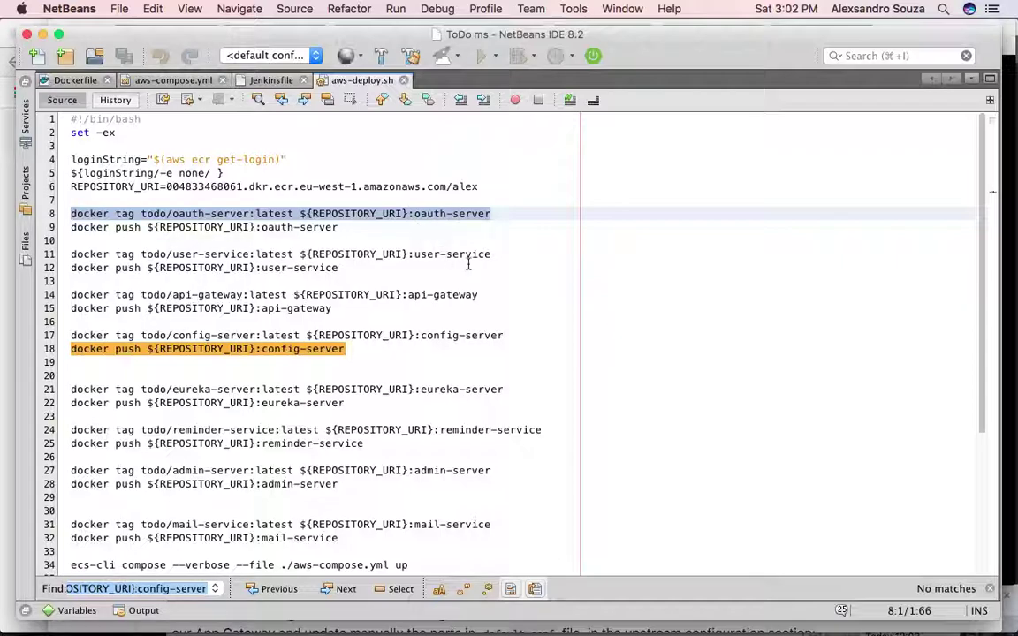
click(352, 226)
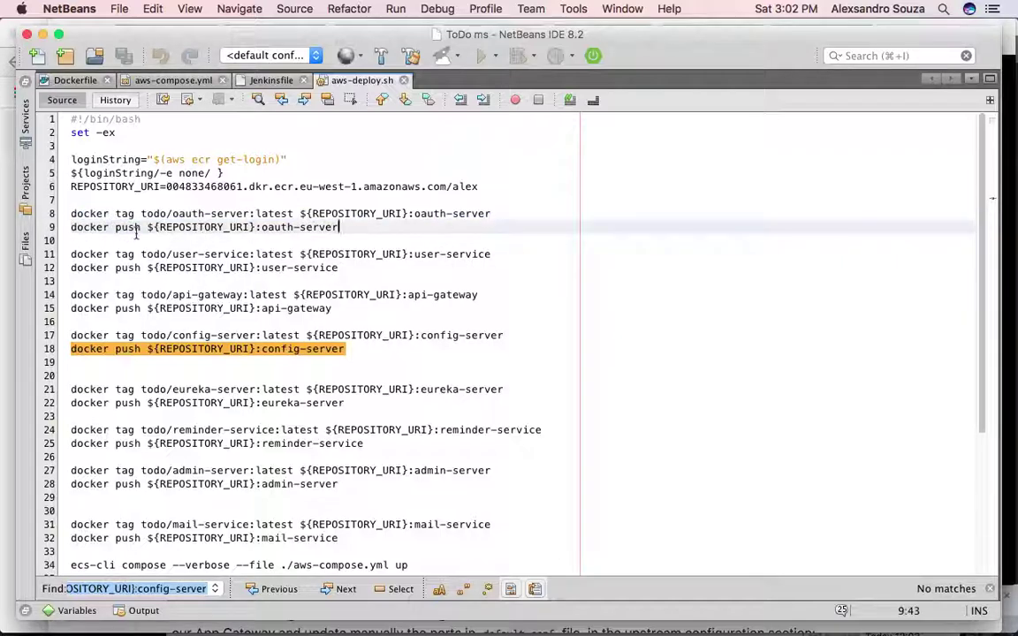
key(super+Tab)
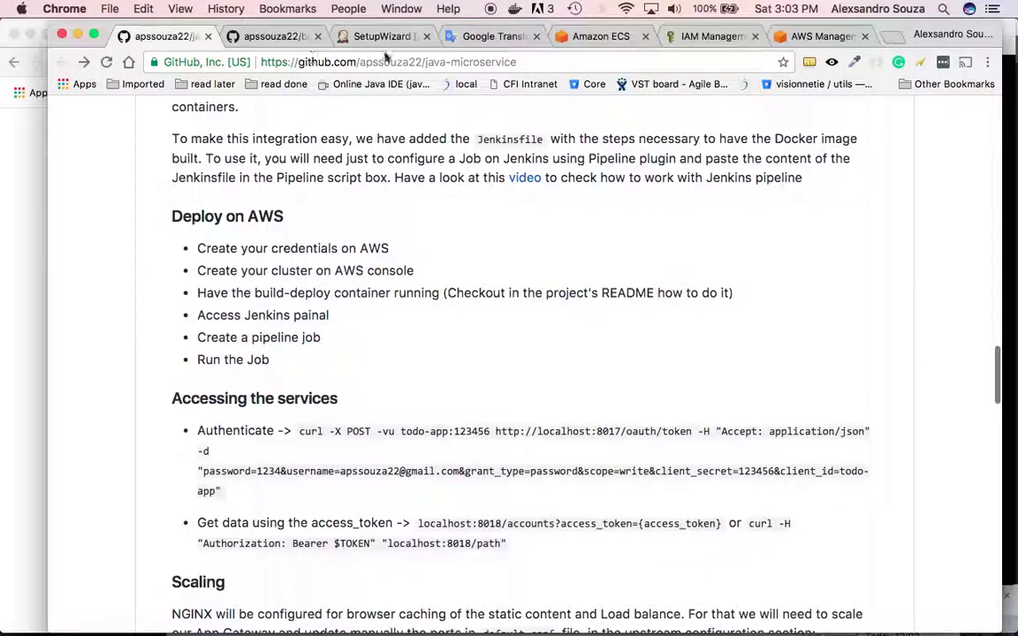
- Open the new cluster-test cluster and show its ECS container instances
click(553, 42)
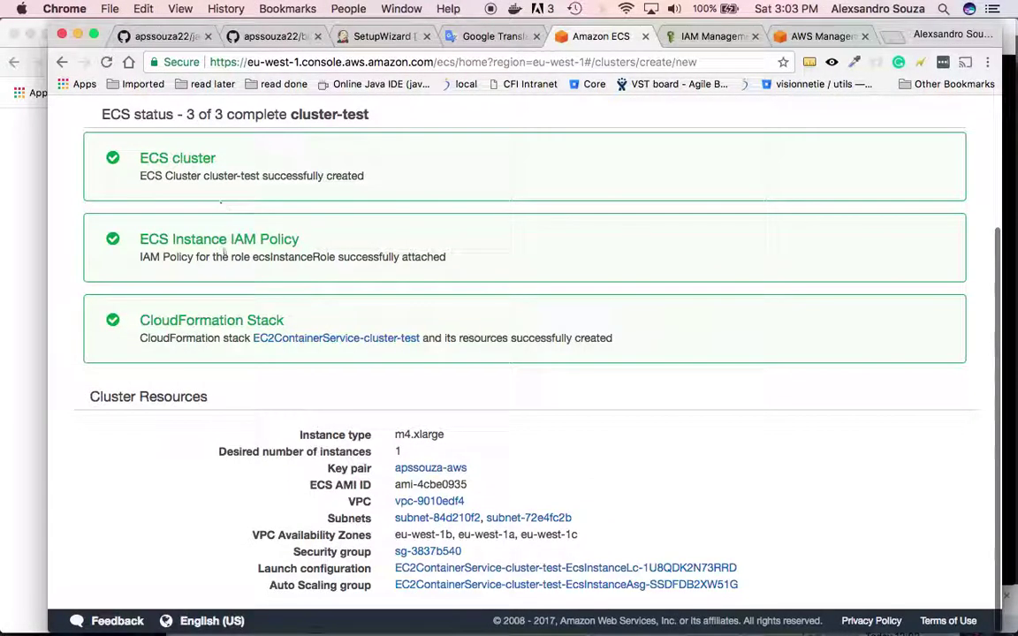
scroll(220, 268, up, 3)
click(193, 240)
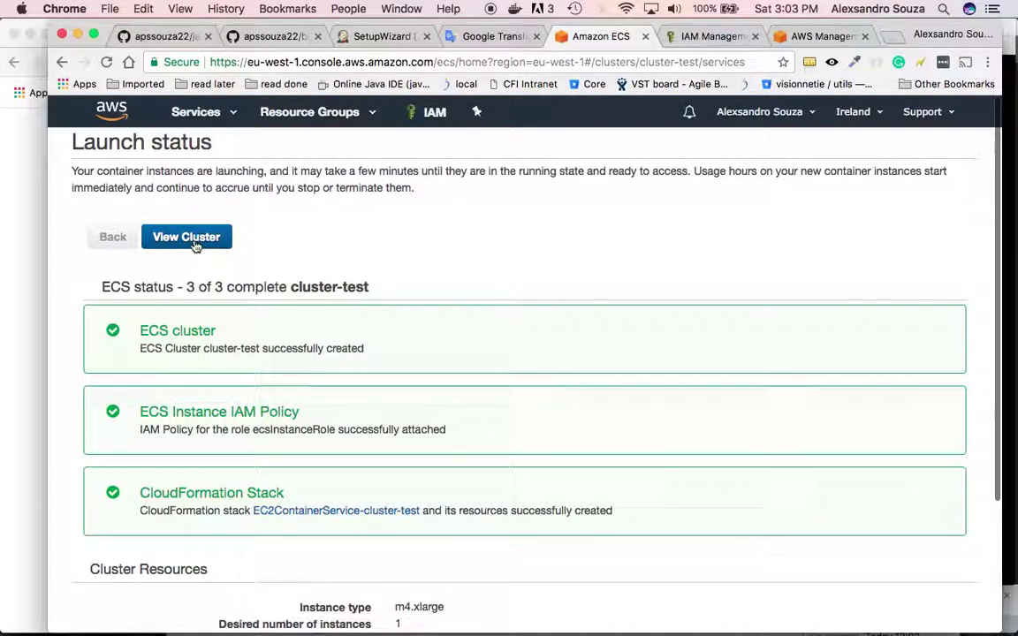
scroll(414, 341, down, 2)
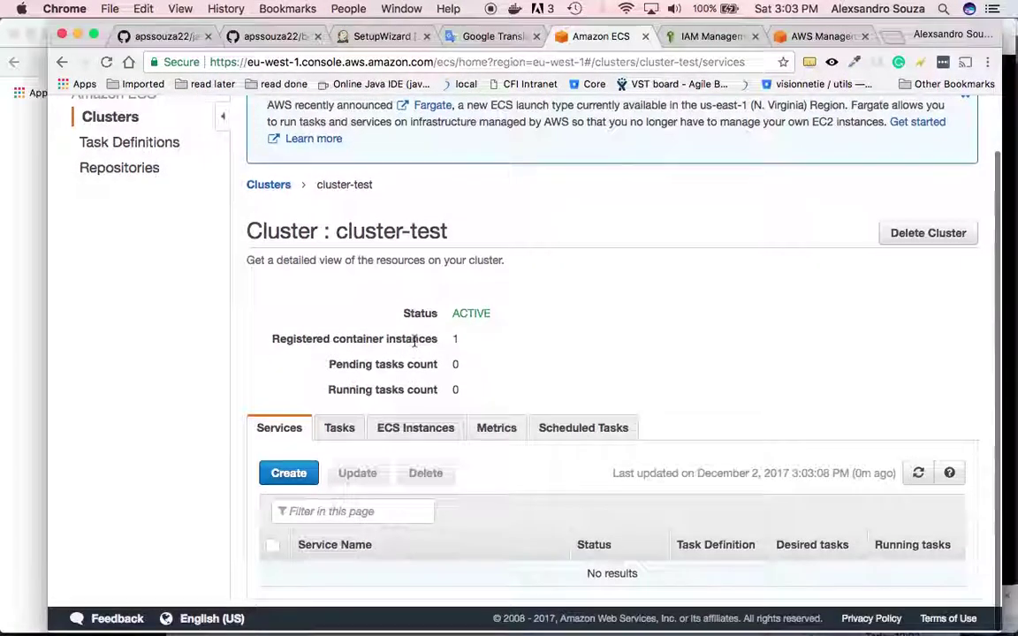
click(434, 439)
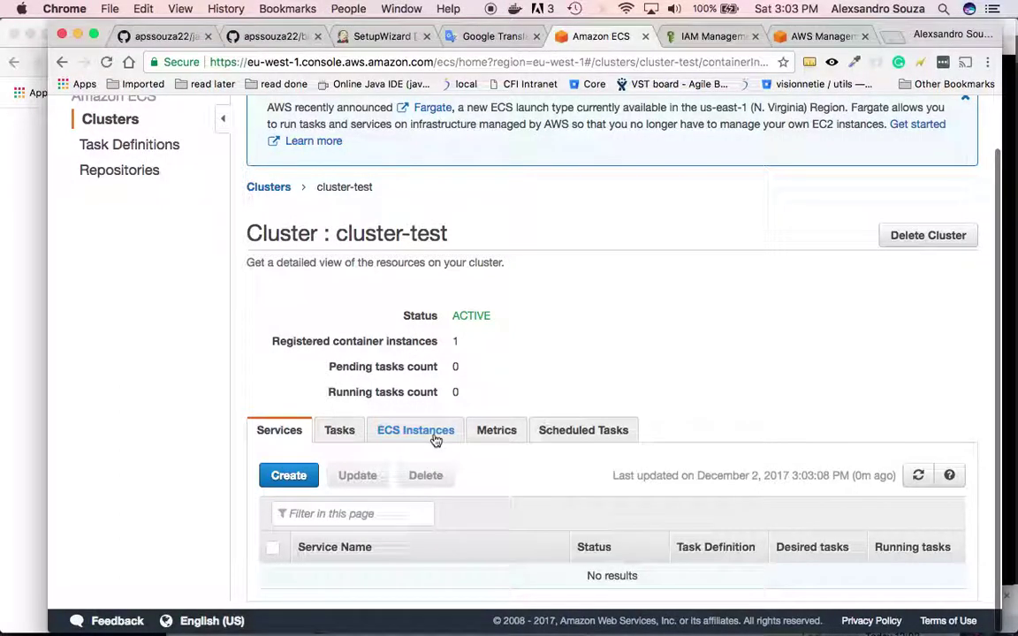
- Inspect the EC2 instance behind the container instance, then go to the ECR repositories
scroll(505, 425, down, 3)
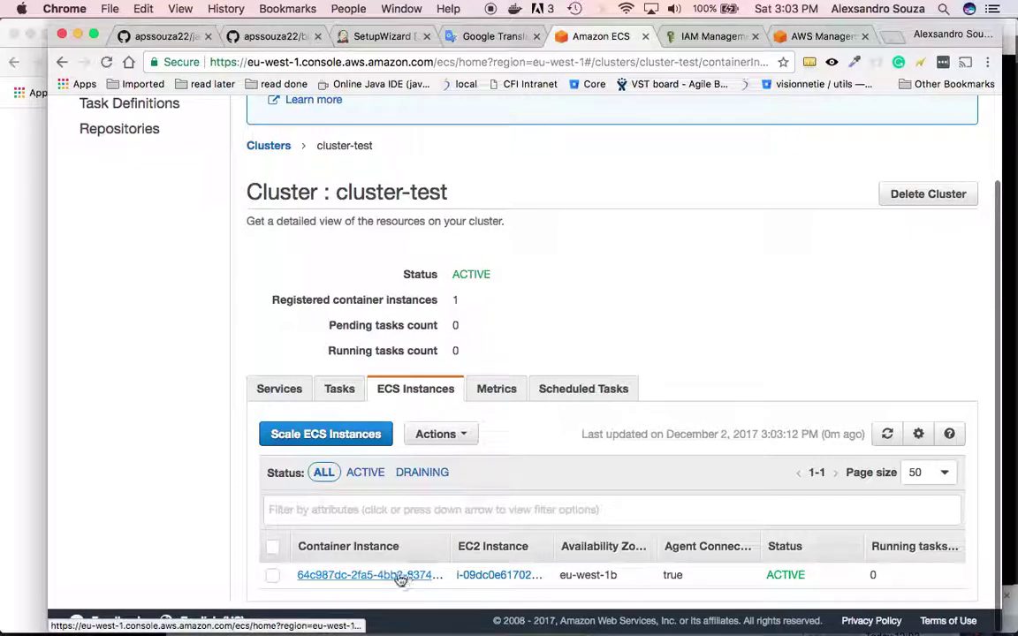
click(490, 575)
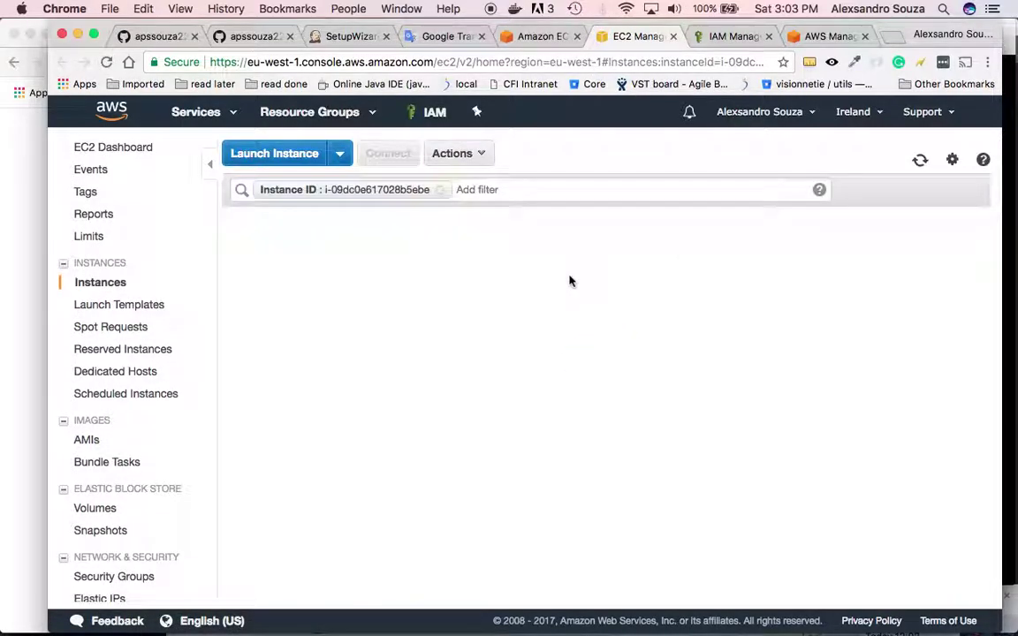
click(538, 37)
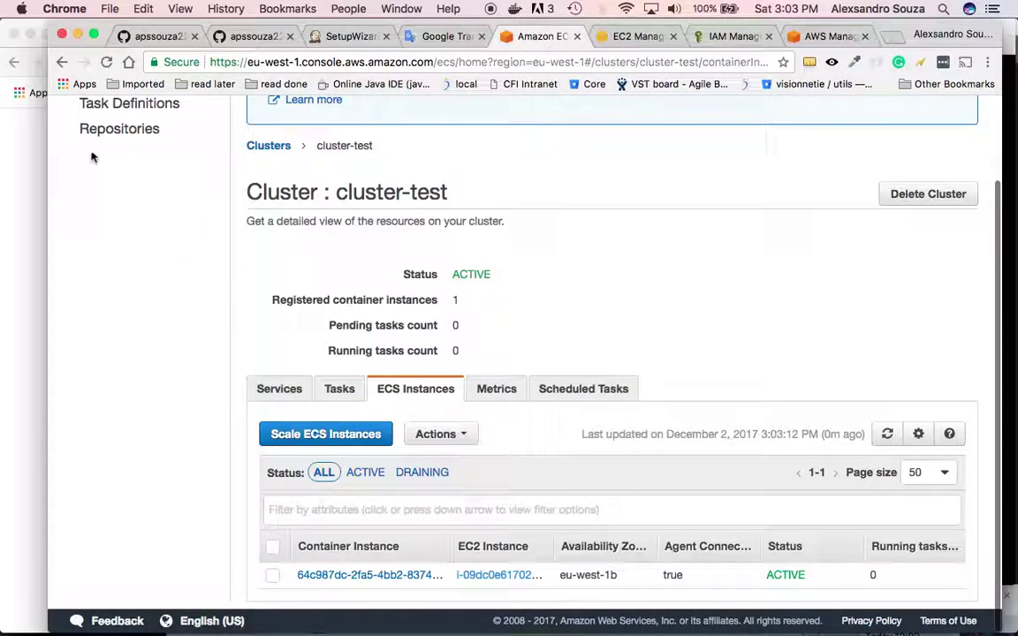
click(113, 137)
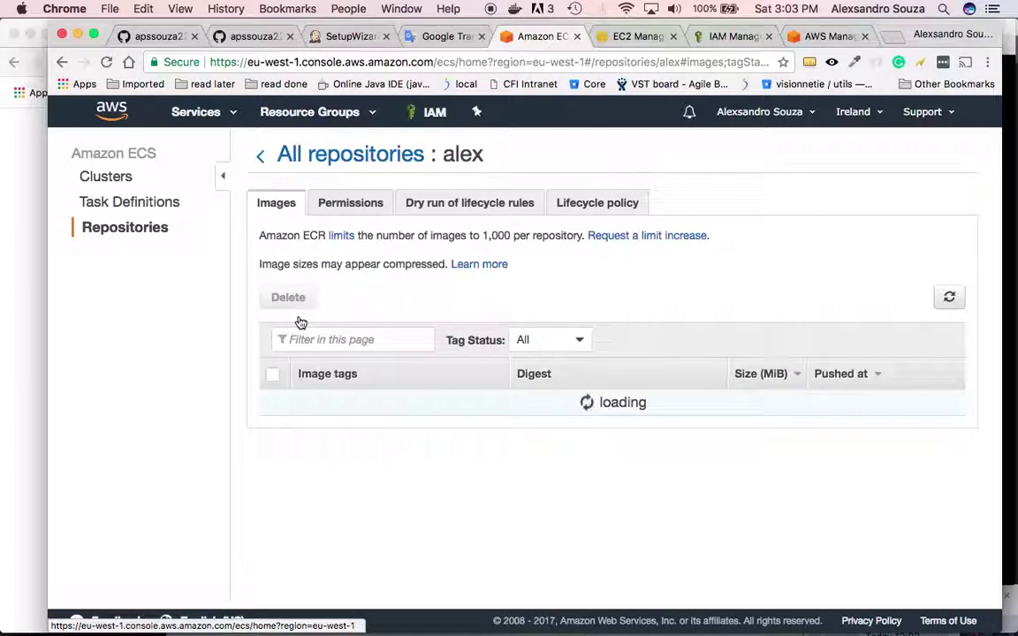
- Scroll through the alex repository's image list
scroll(432, 501, down, 2)
scroll(432, 502, down, 7)
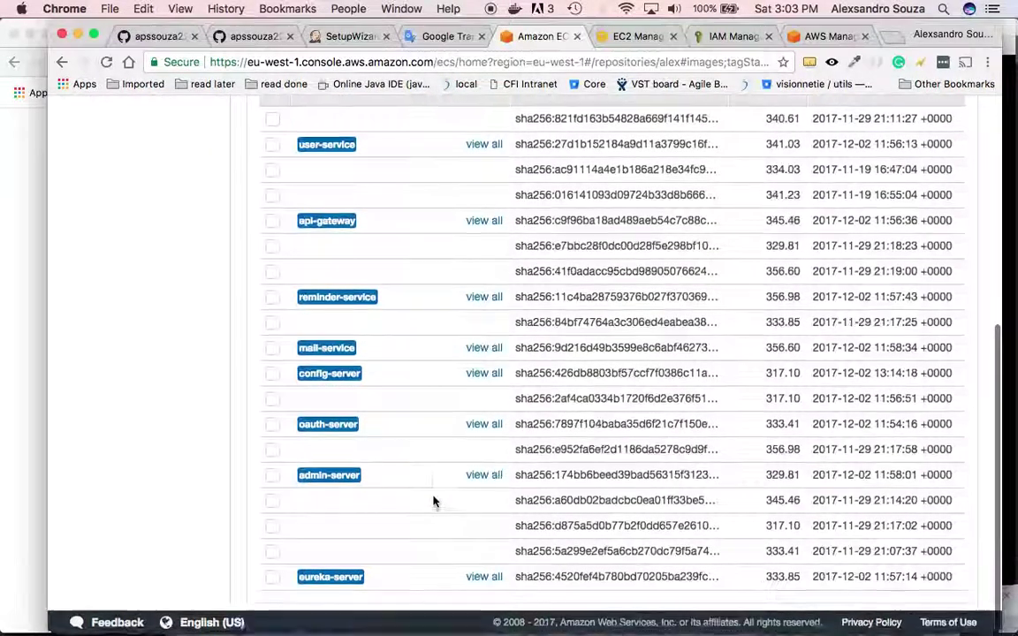
scroll(432, 500, up, 4)
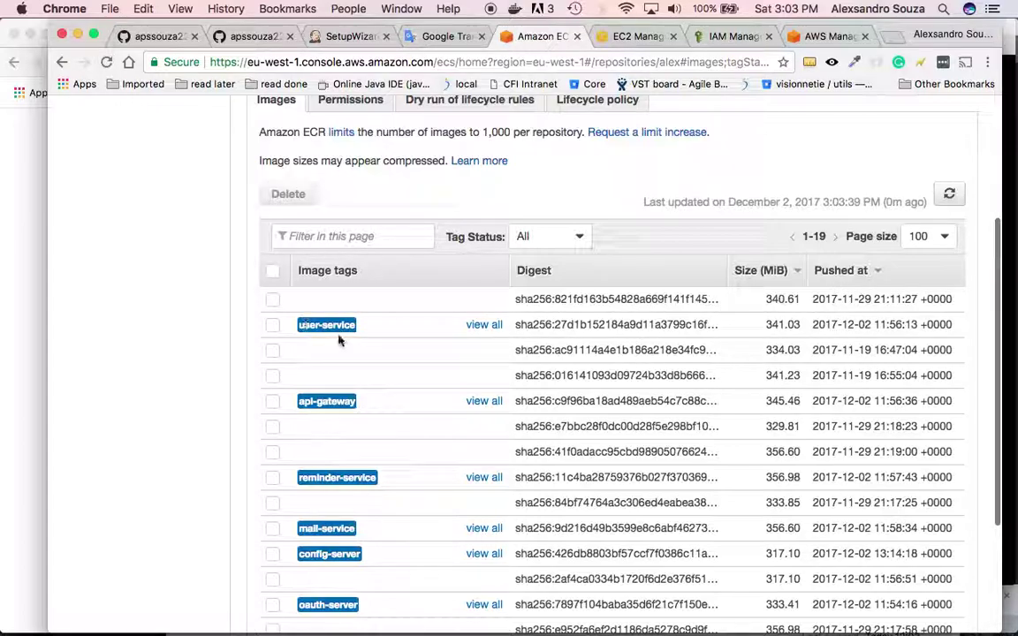
scroll(411, 423, down, 3)
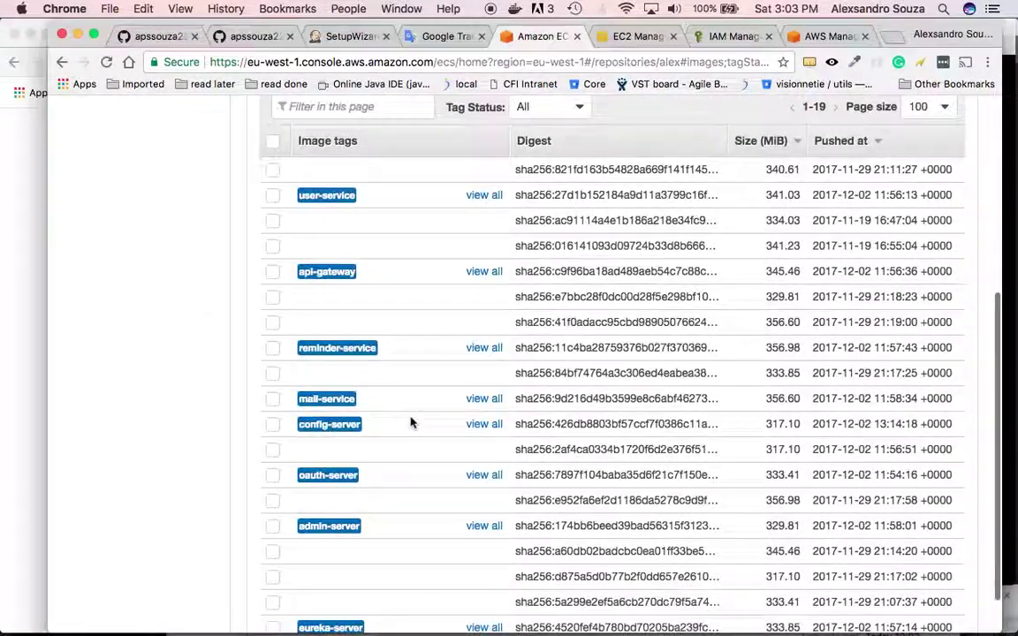
scroll(362, 279, down, 2)
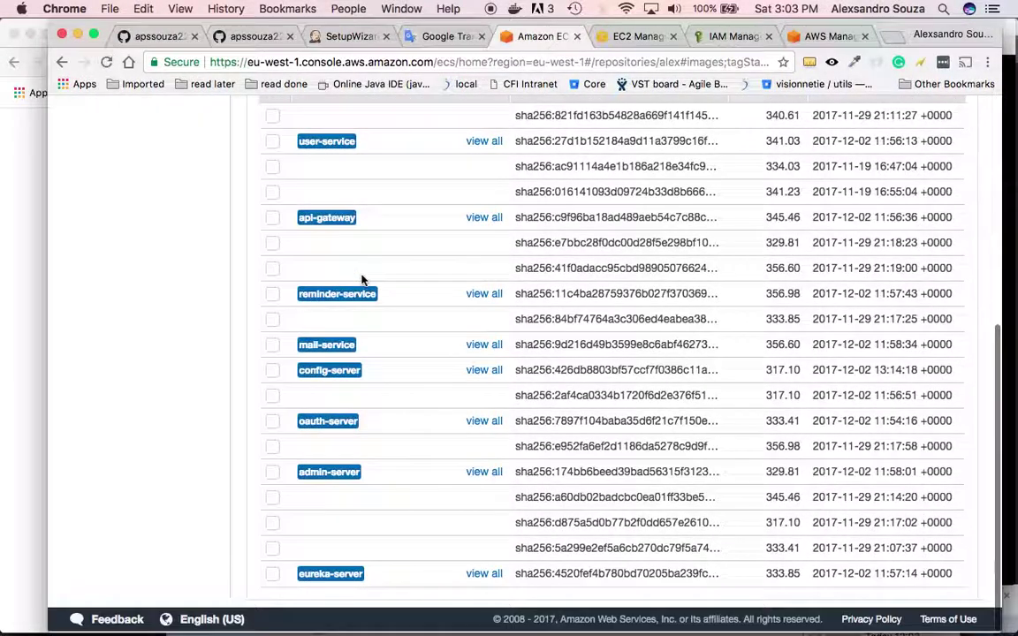
- In the bash session, cancel the pending command and run 'docker images | grep todo'
key(super+Tab)
key(super+Tab)
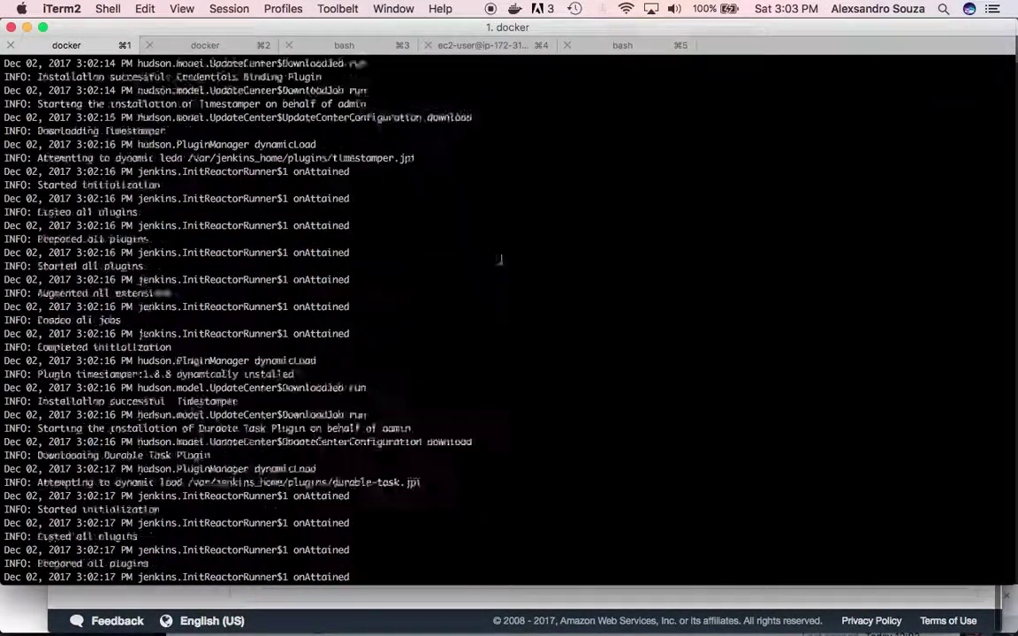
scroll(497, 256, down, 3)
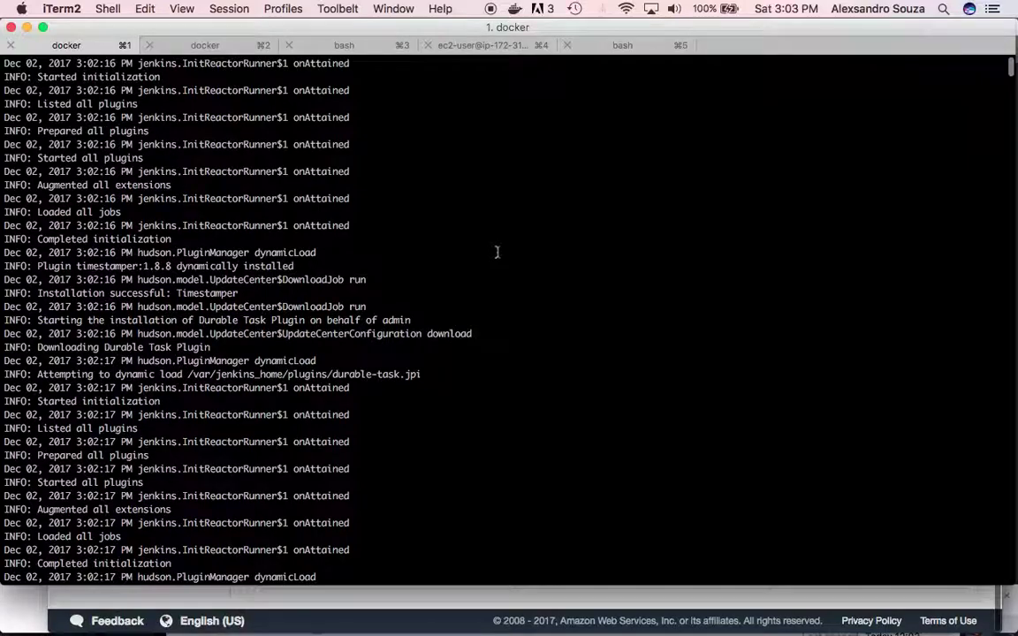
click(617, 46)
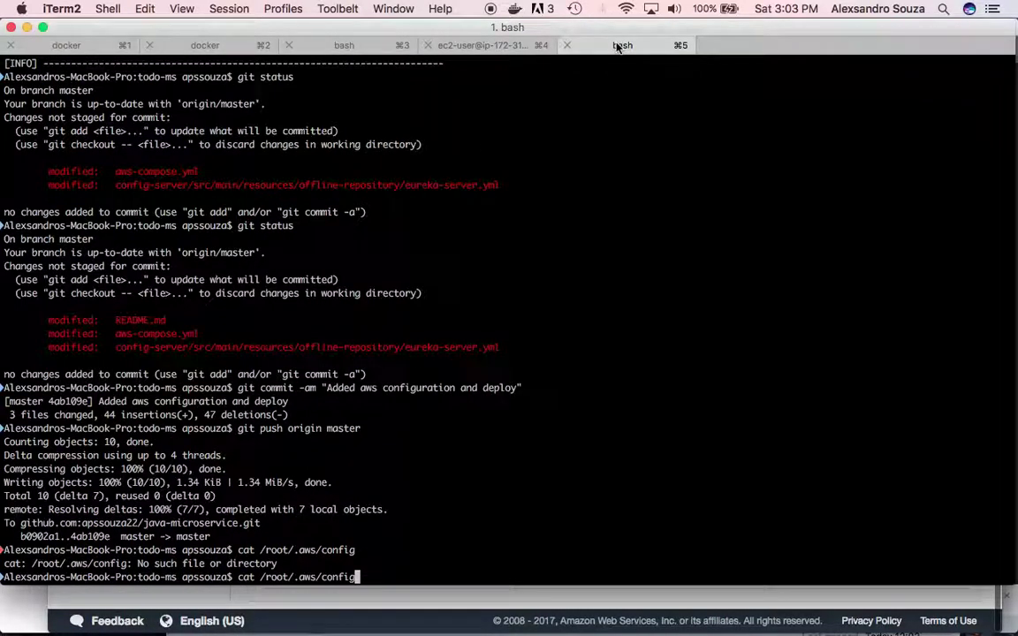
key(ctrl+c)
text(docker images )
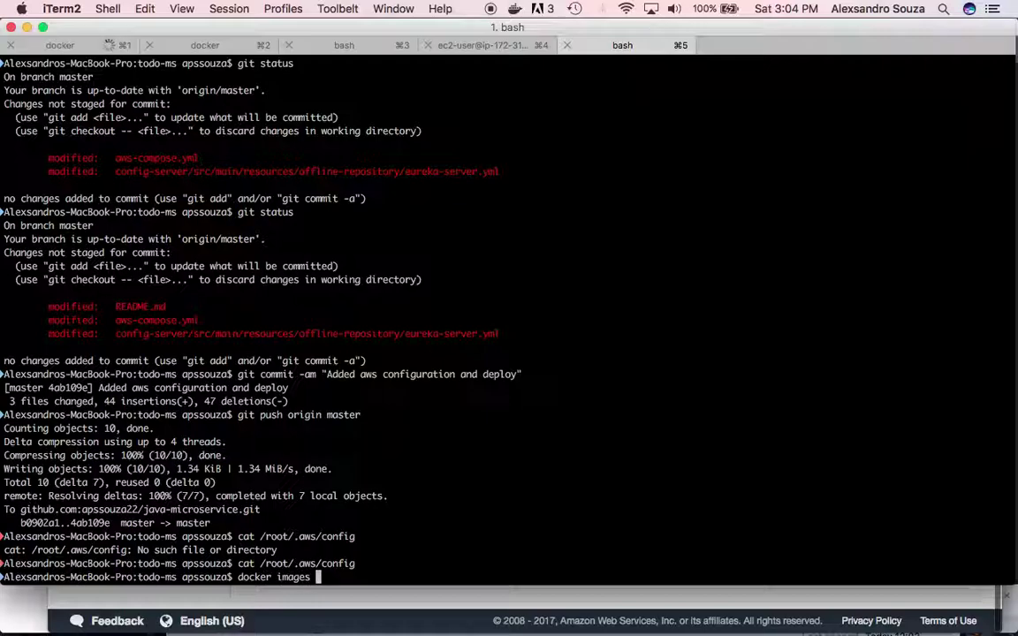
text(| grep todo)
key(Return)
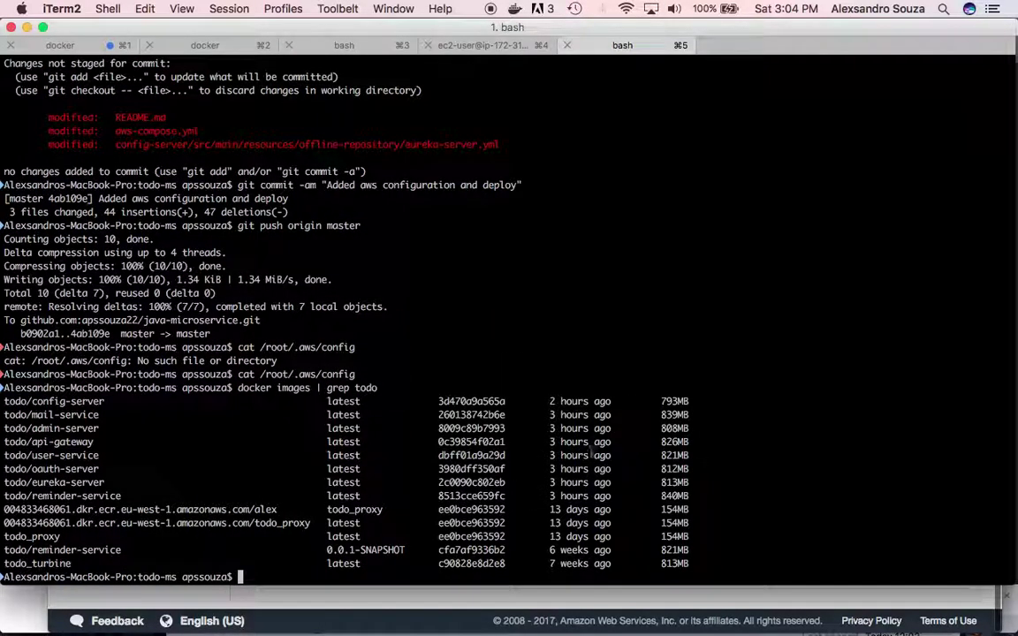
- Compare the local todo images against the alex ECR image list
key(super+Tab)
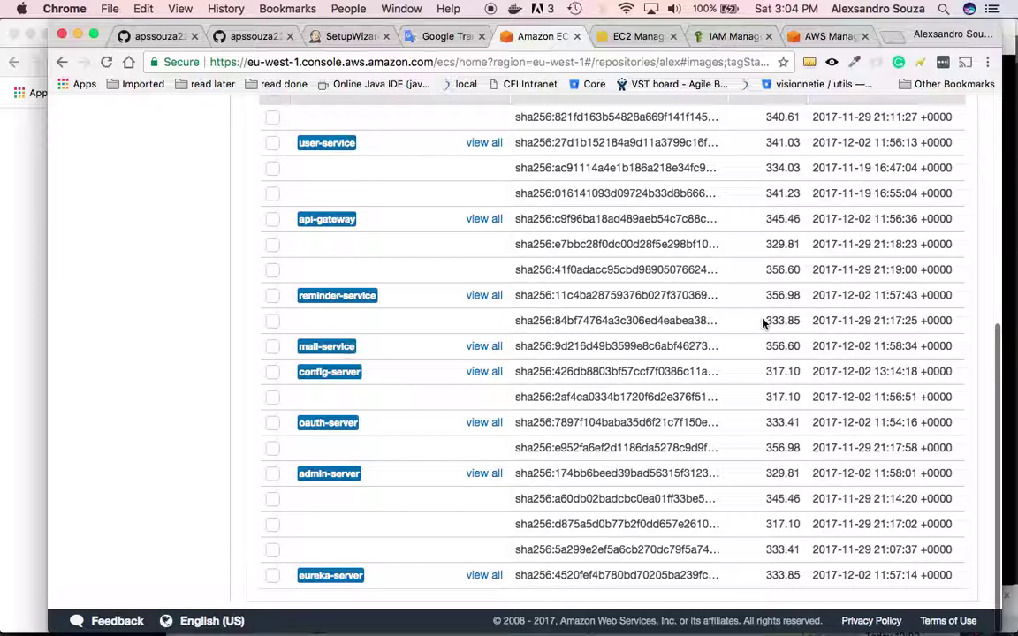
key(super+Tab)
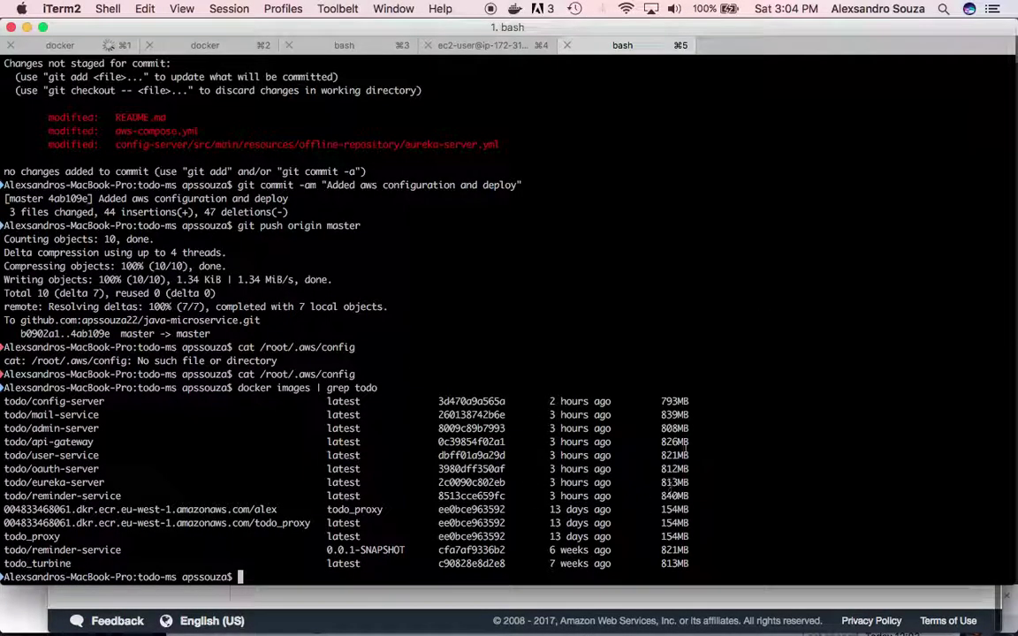
key(super+Tab)
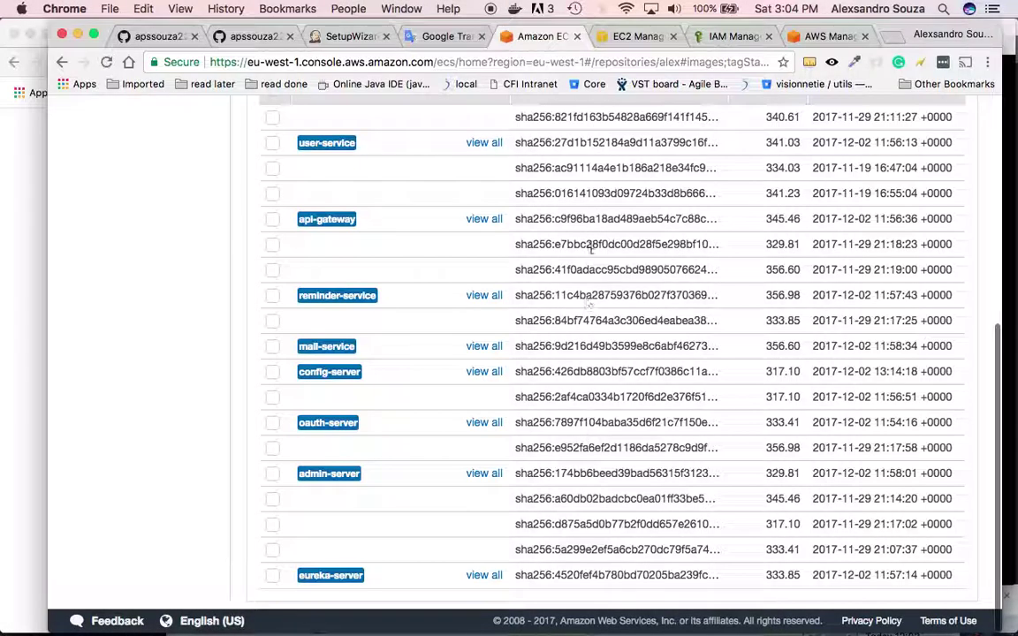
scroll(590, 249, up, 5)
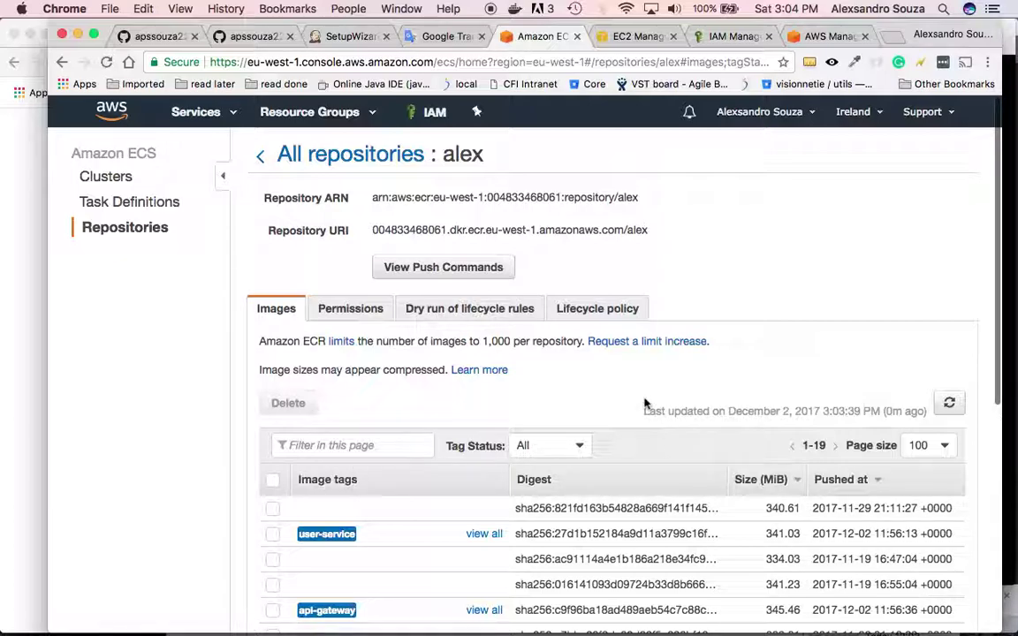
click(894, 36)
text(docker )
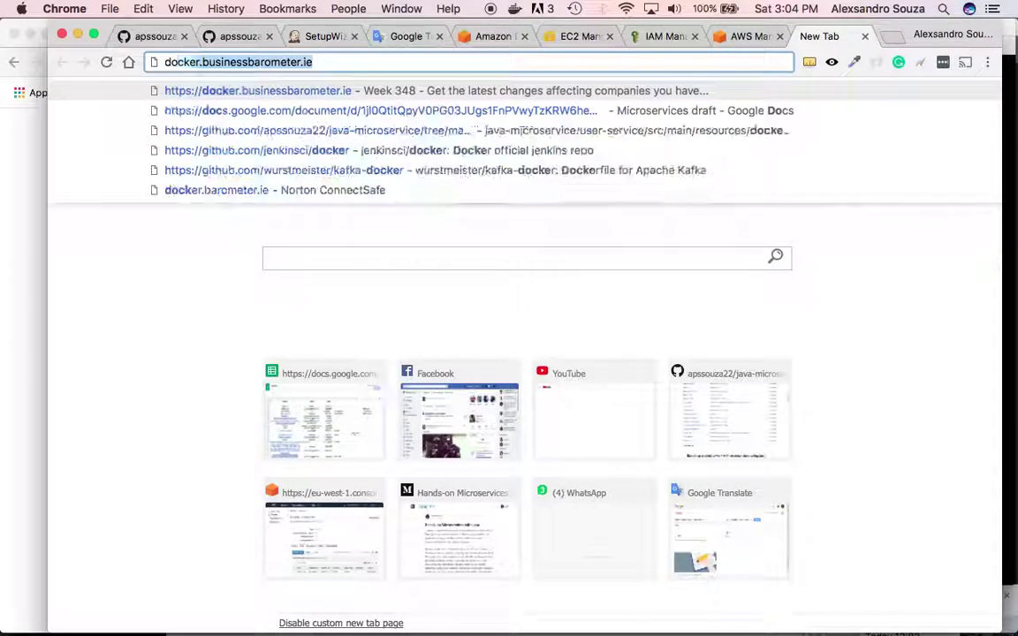
text(hub)
key(Return)
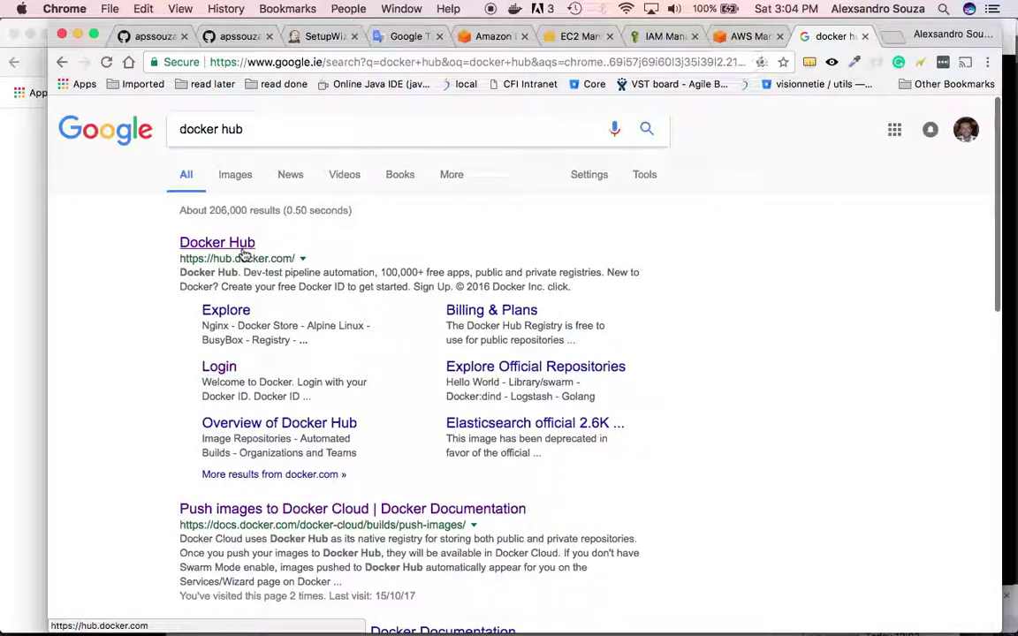
click(232, 245)
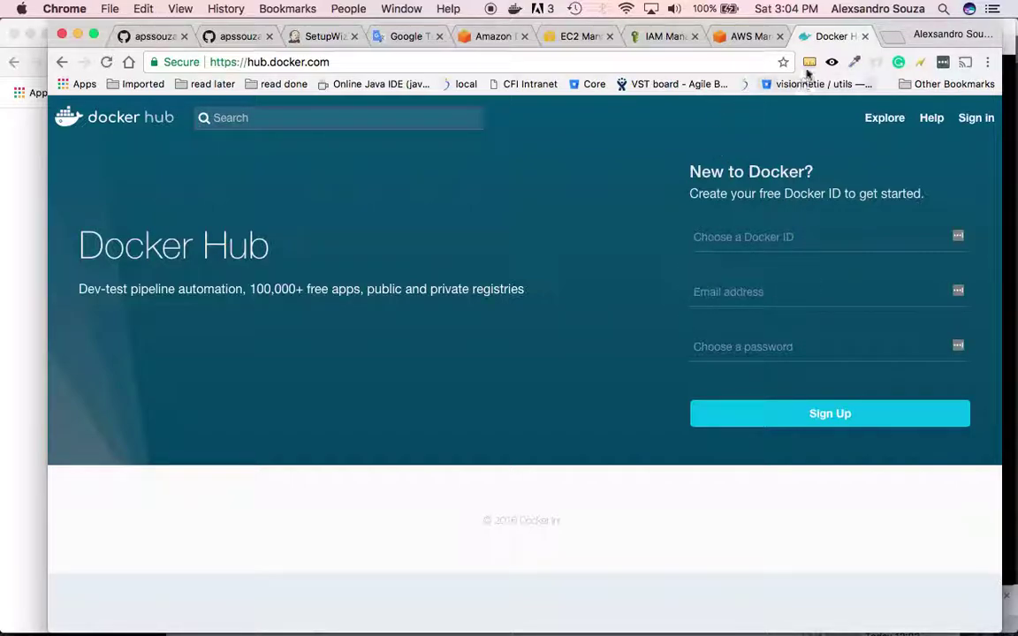
click(866, 37)
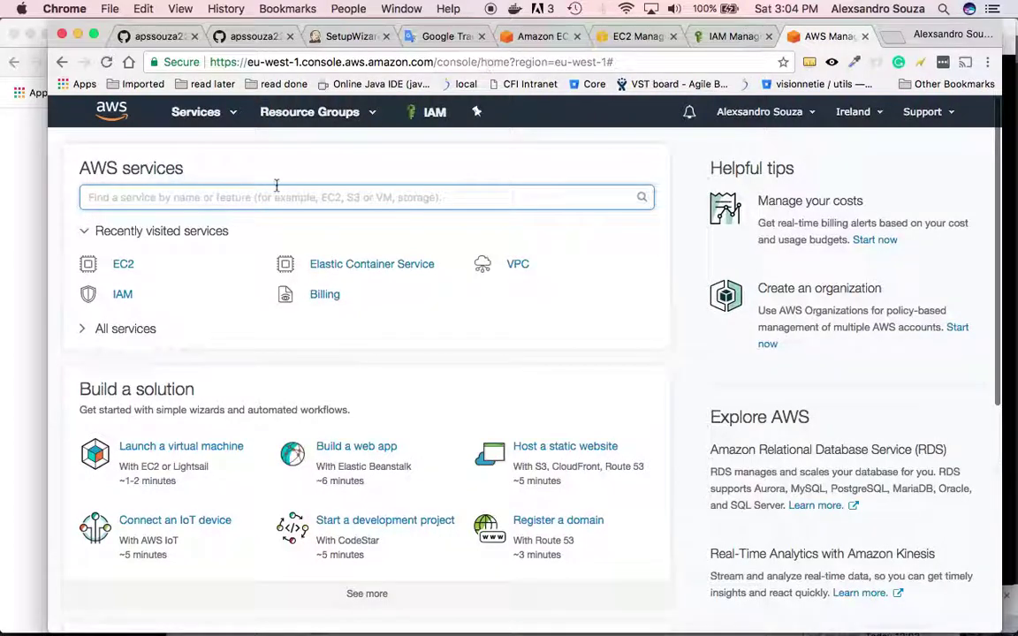
click(542, 36)
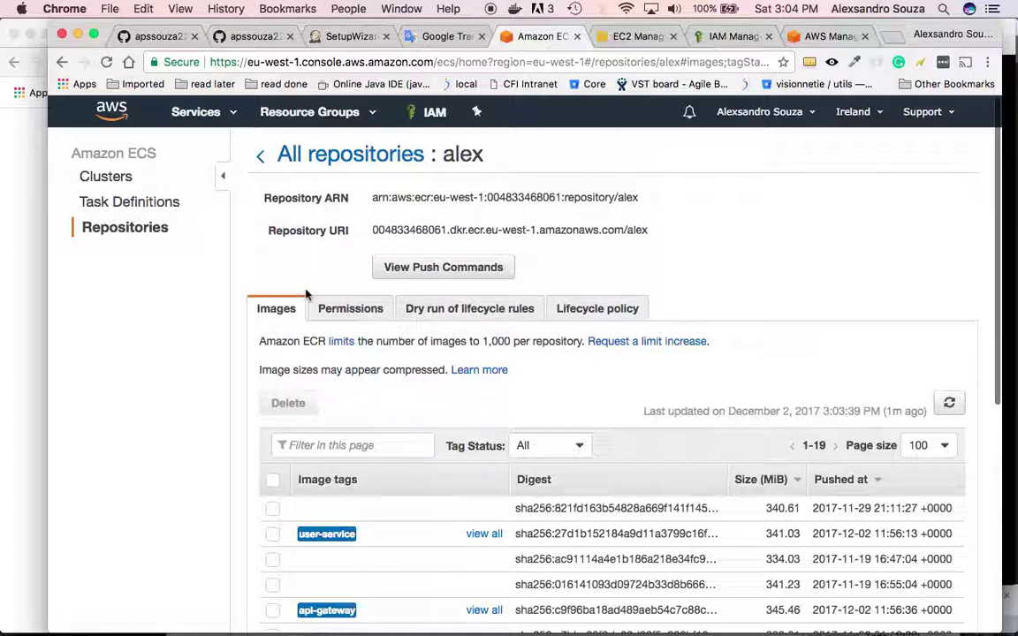
key(super+Tab)
key(super+Tab)
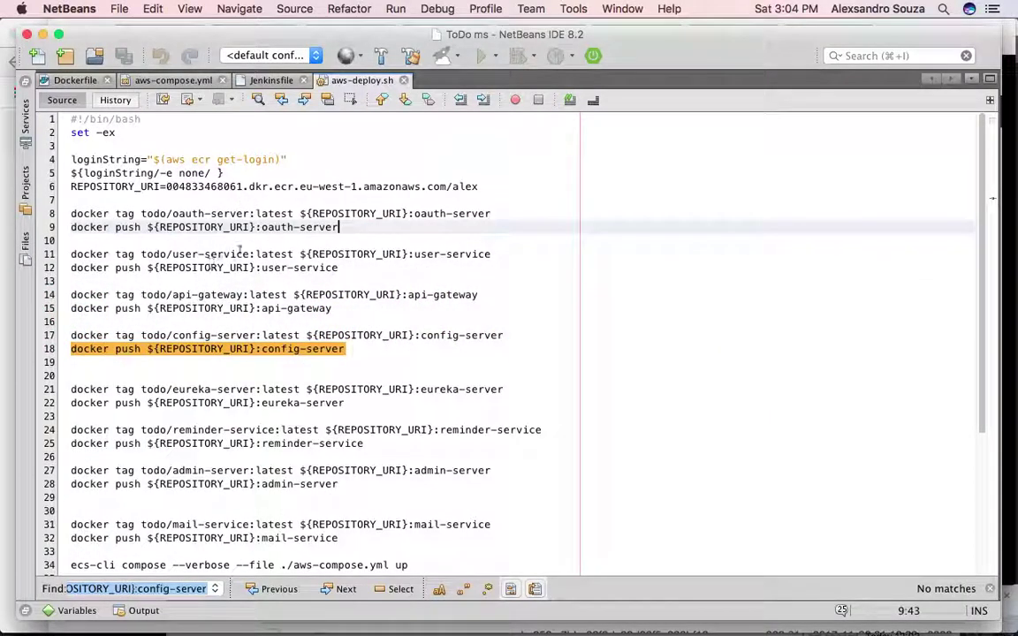
scroll(377, 363, down, 5)
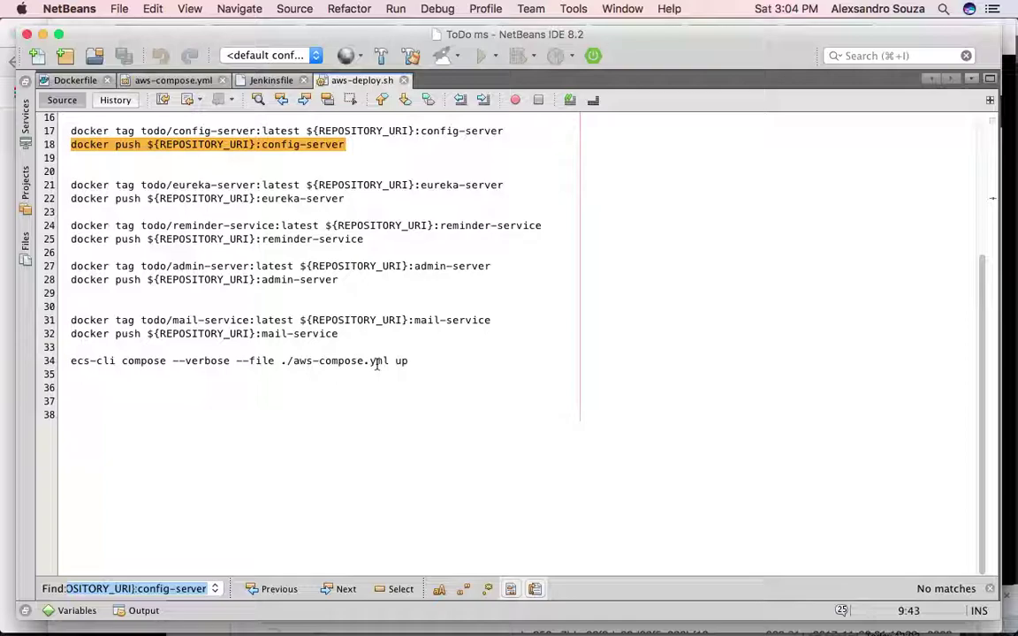
scroll(377, 363, up, 5)
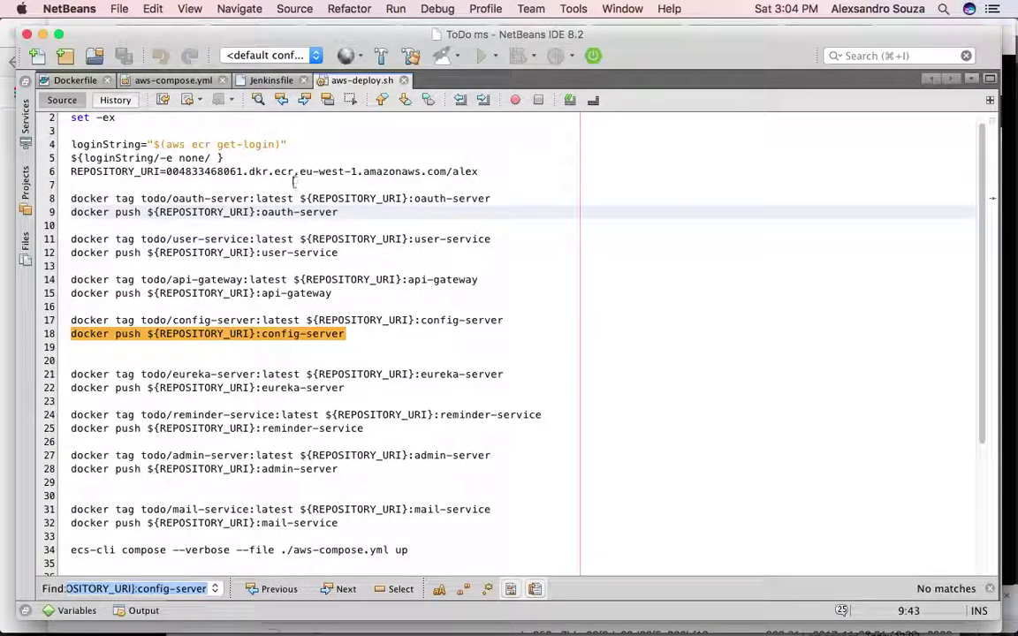
click(342, 347)
scroll(390, 490, down, 3)
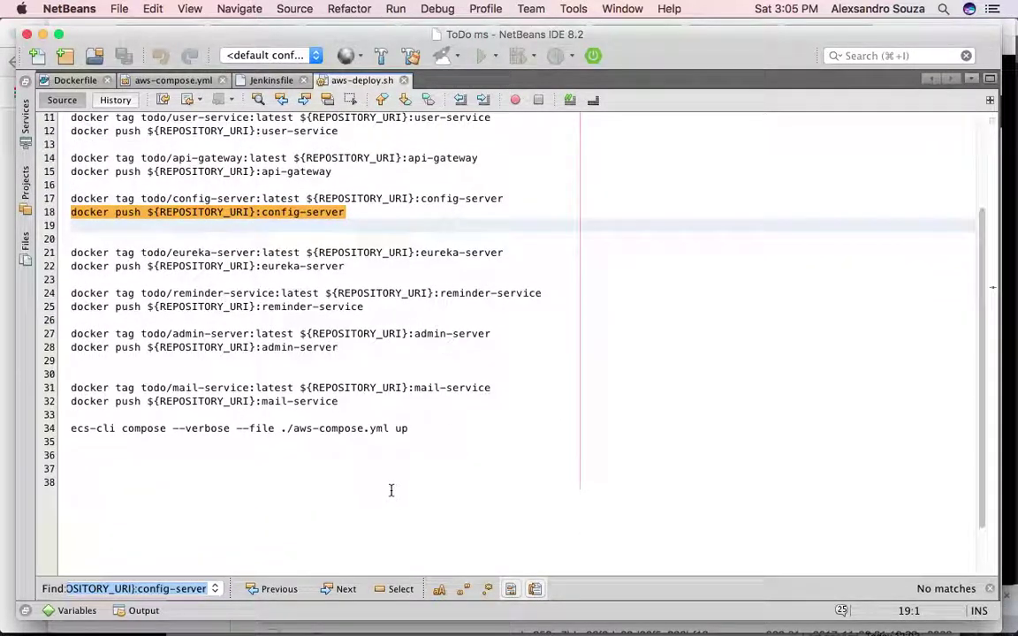
click(432, 425)
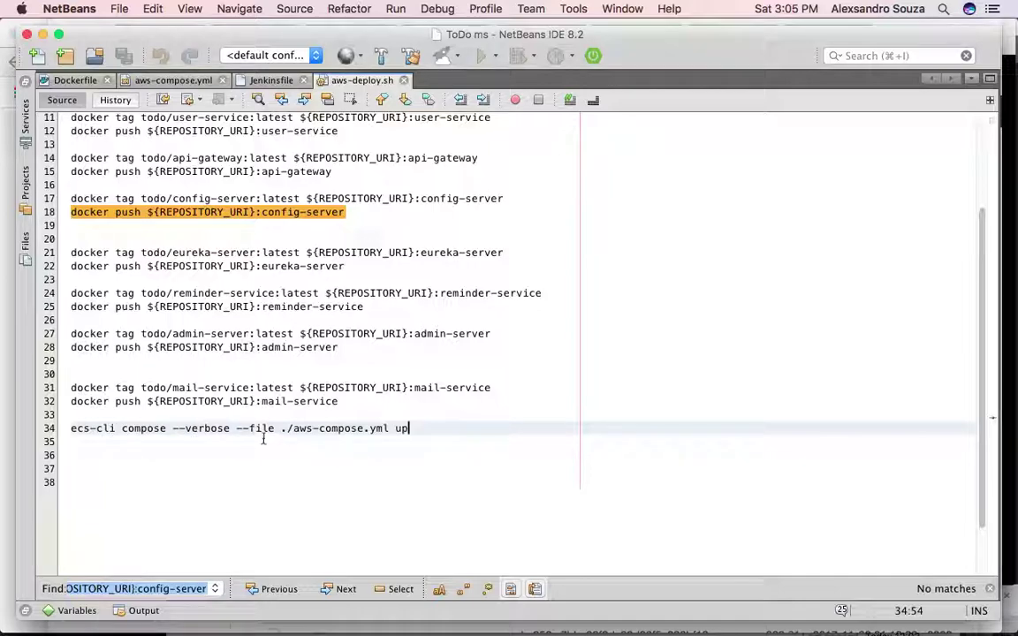
click(175, 81)
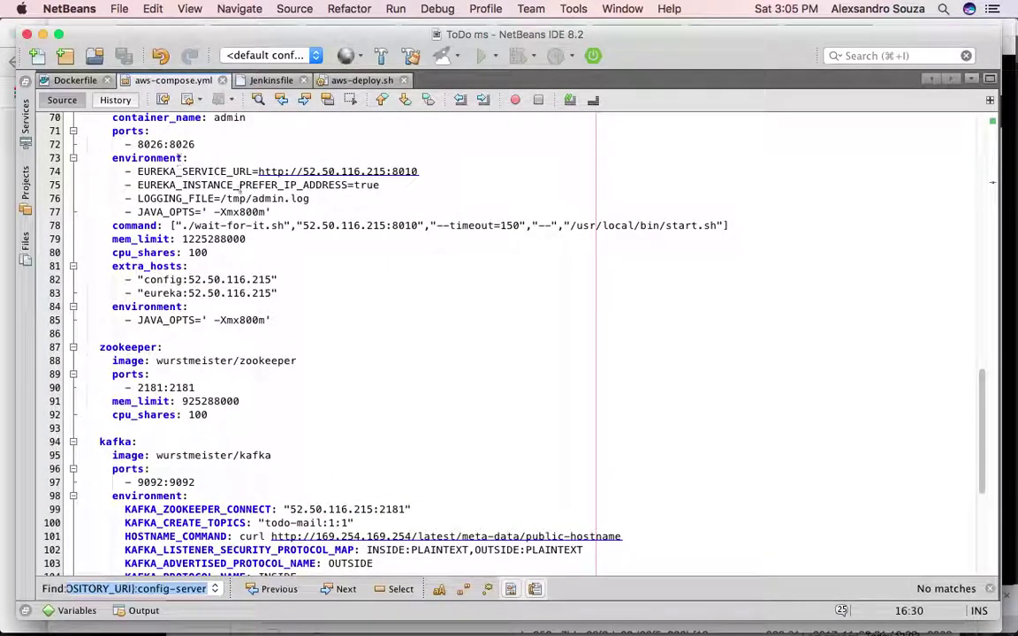
scroll(162, 149, up, 20)
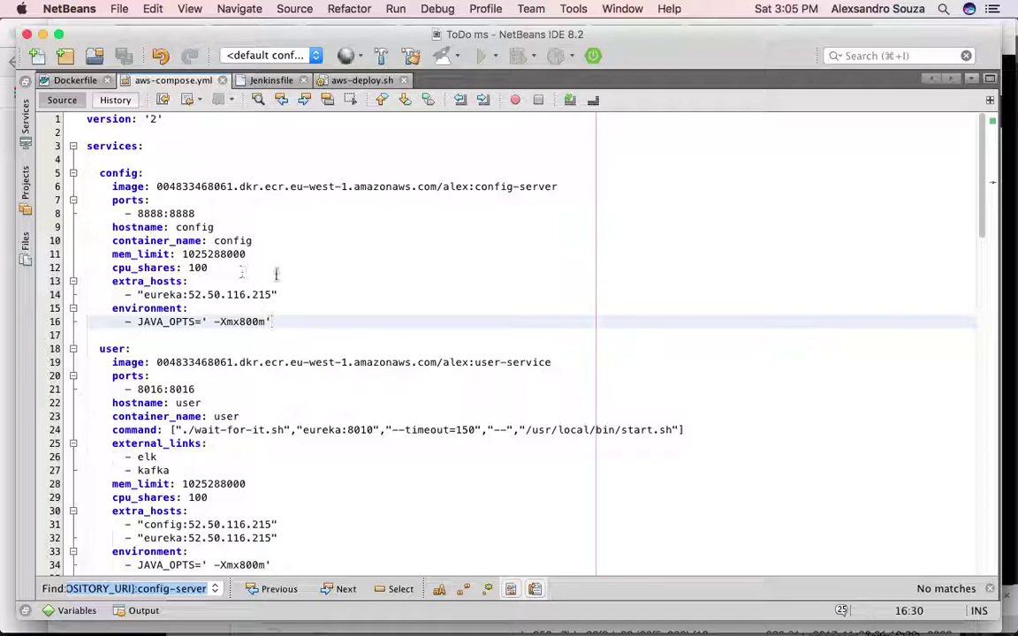
scroll(276, 274, down, 1)
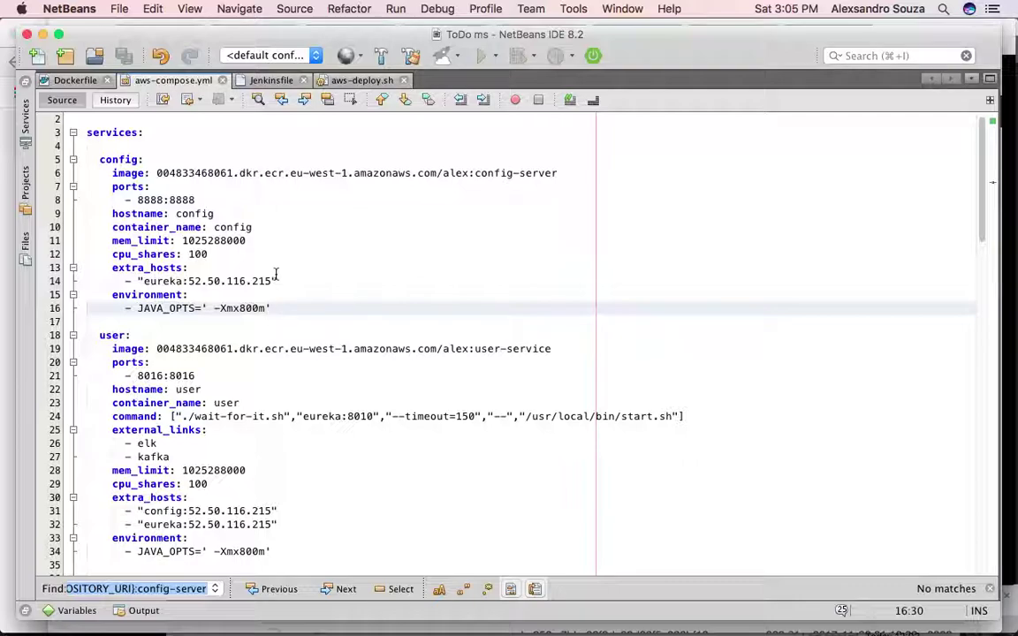
scroll(276, 274, down, 20)
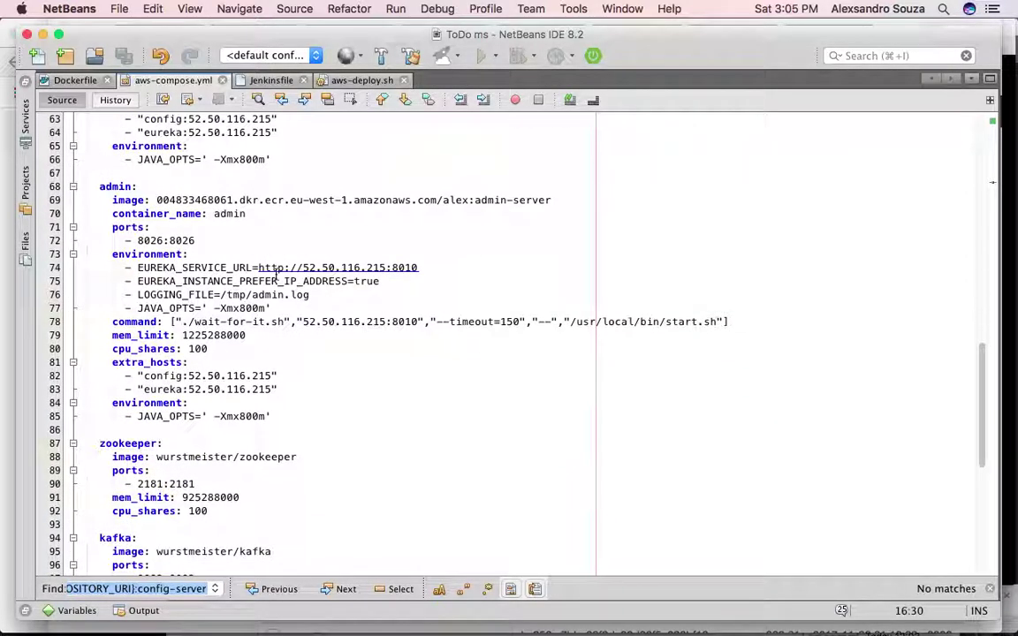
scroll(276, 273, up, 20)
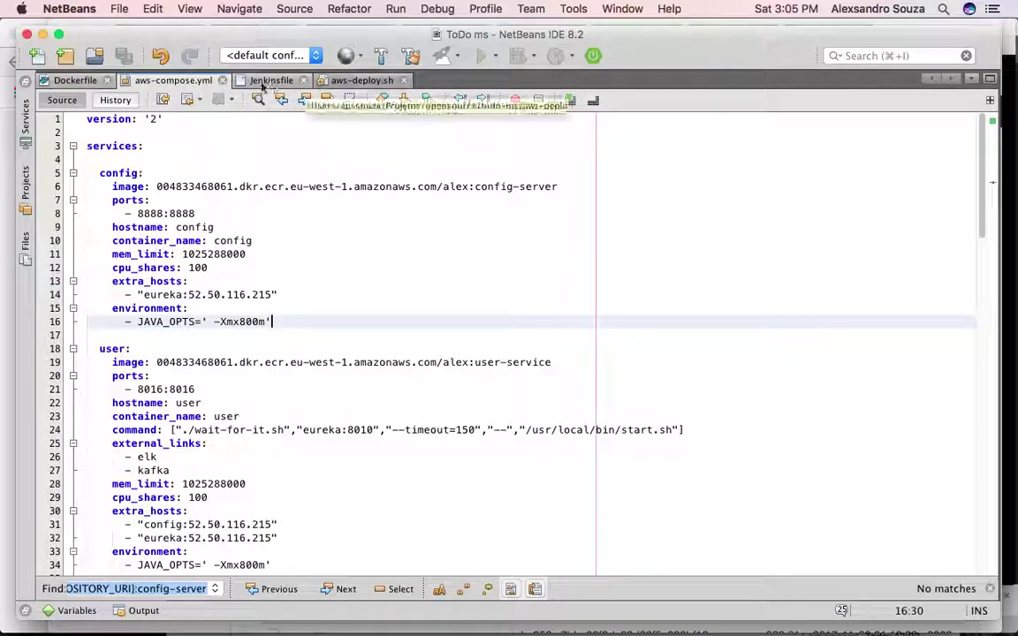
click(67, 85)
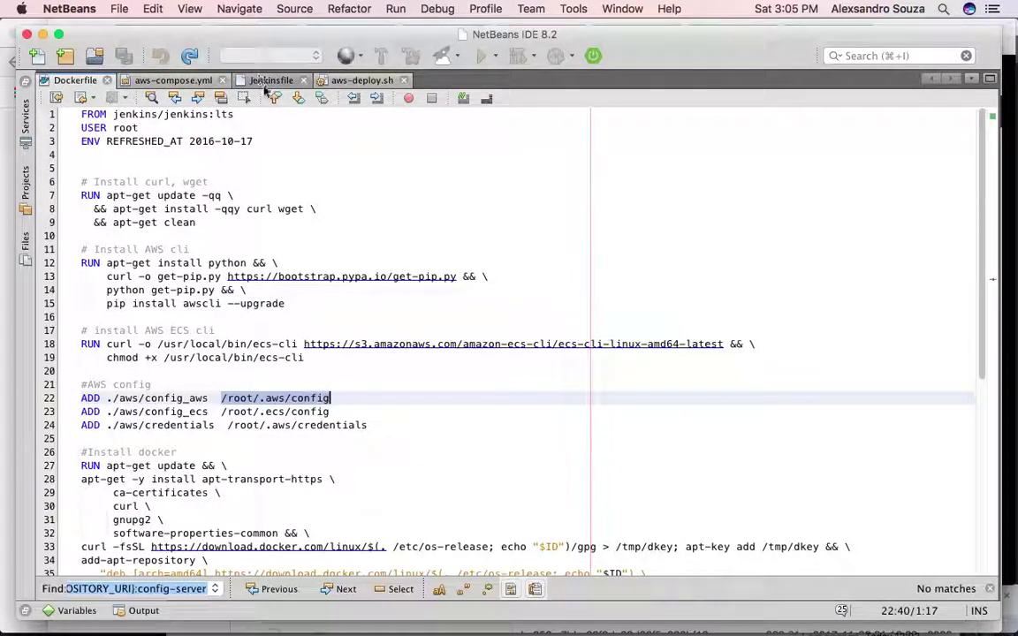
click(336, 81)
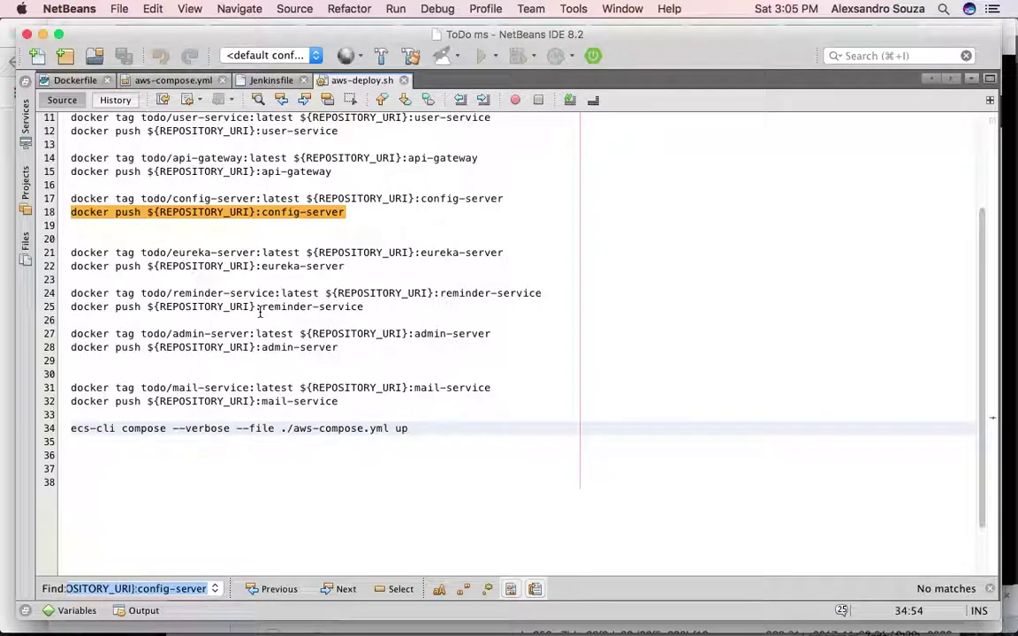
key(super+Tab)
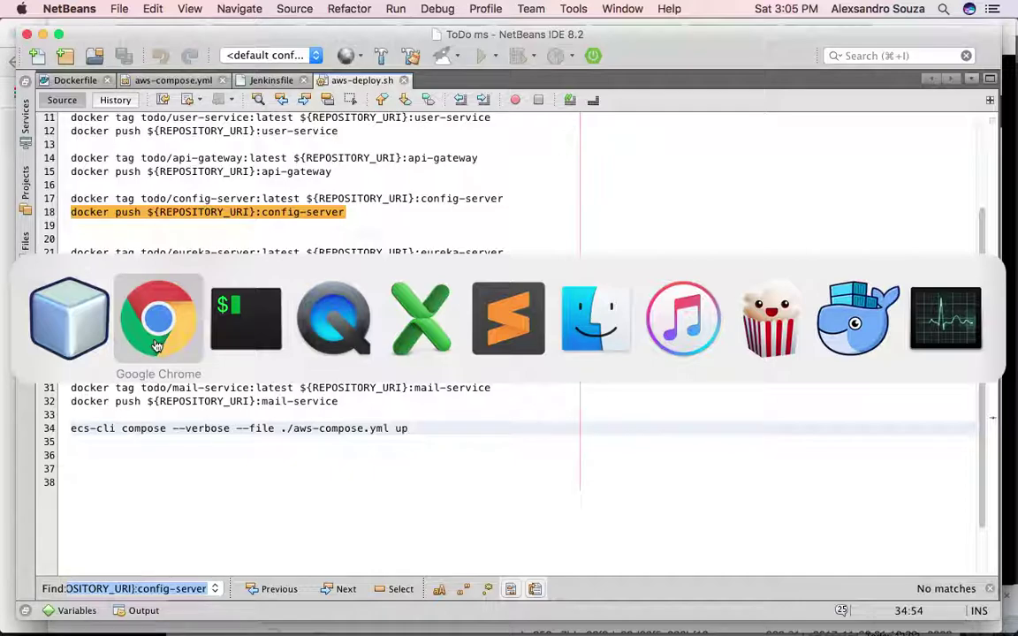
- On the Jenkins Create First Admin User page, enter username admin and the account password
click(155, 344)
click(352, 36)
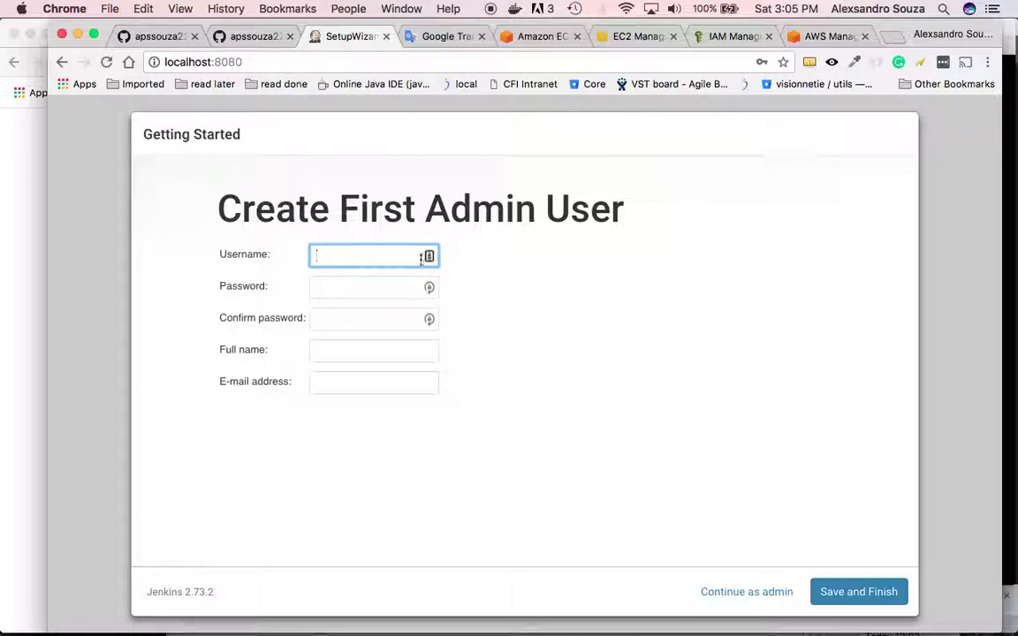
text(admin)
key(Tab)
text(admi)
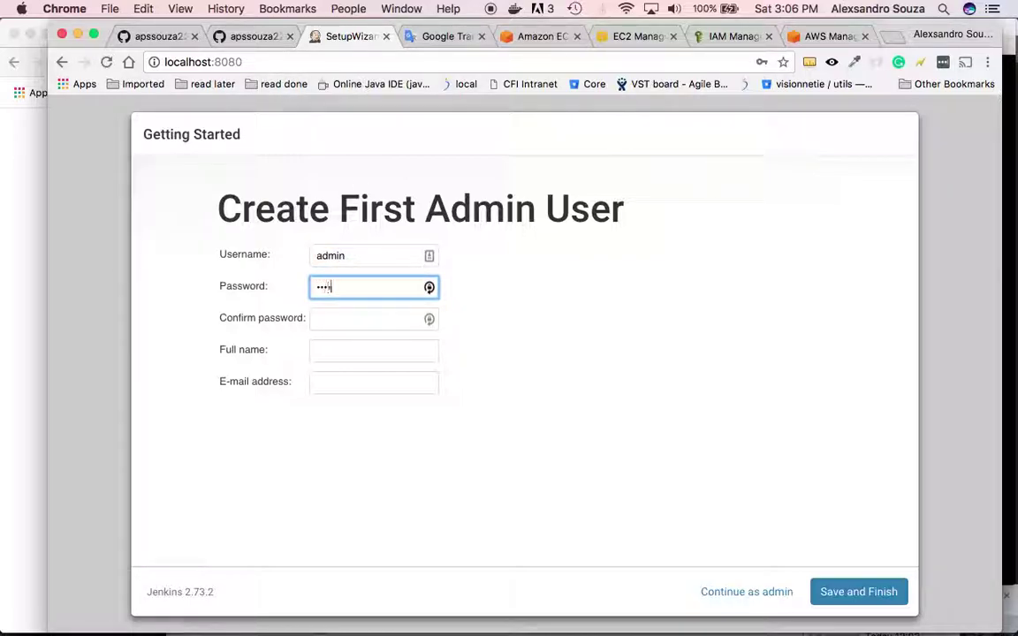
text(n)
key(Tab)
- Fill in the full name and e-mail address, then Save and Finish the setup
text(admin)
key(Tab)
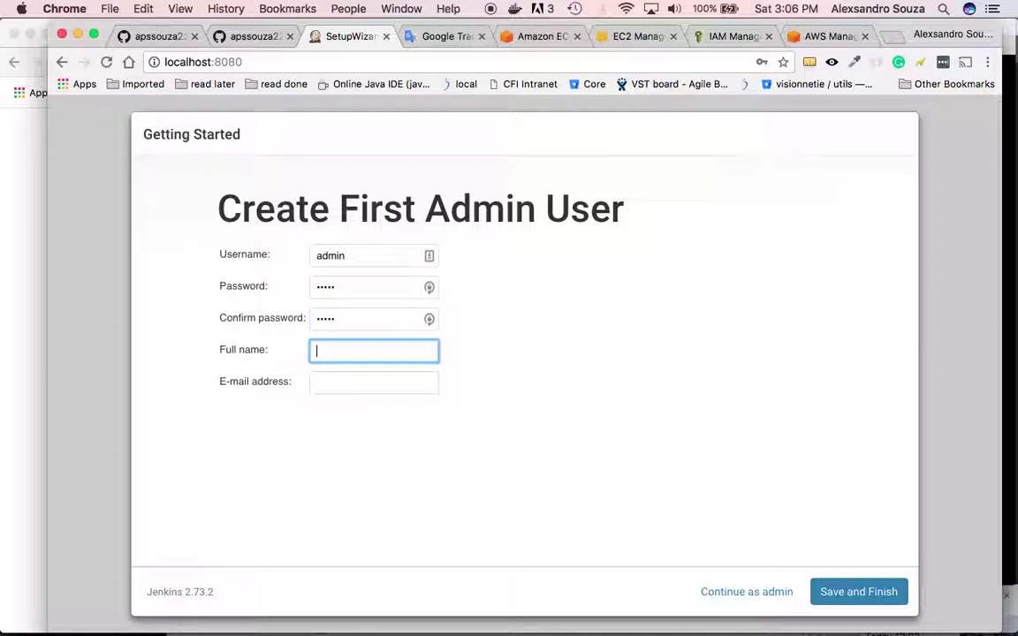
text(admin)
key(Tab)
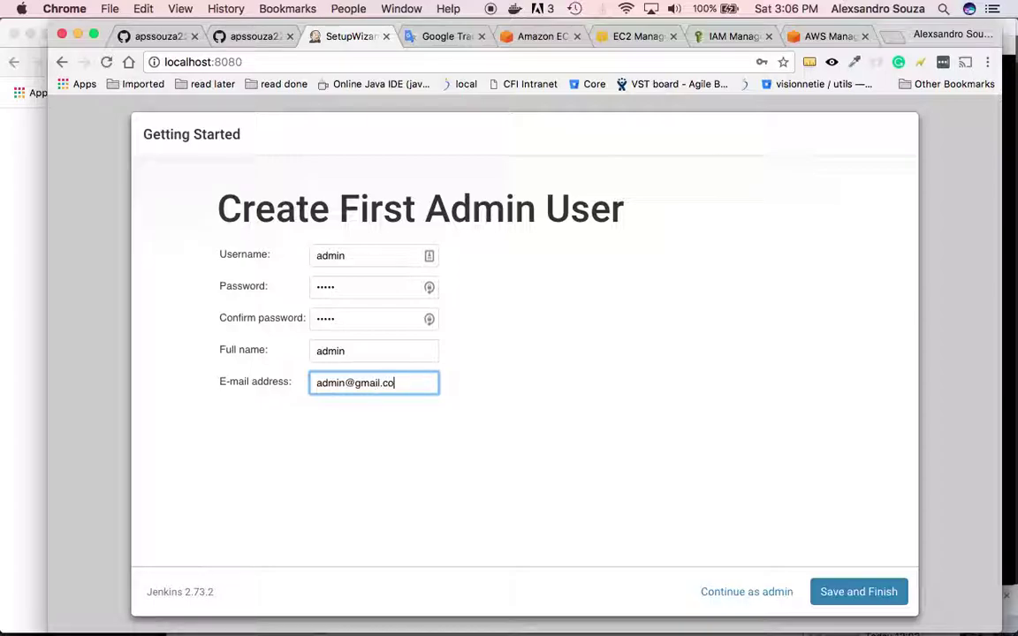
click(855, 592)
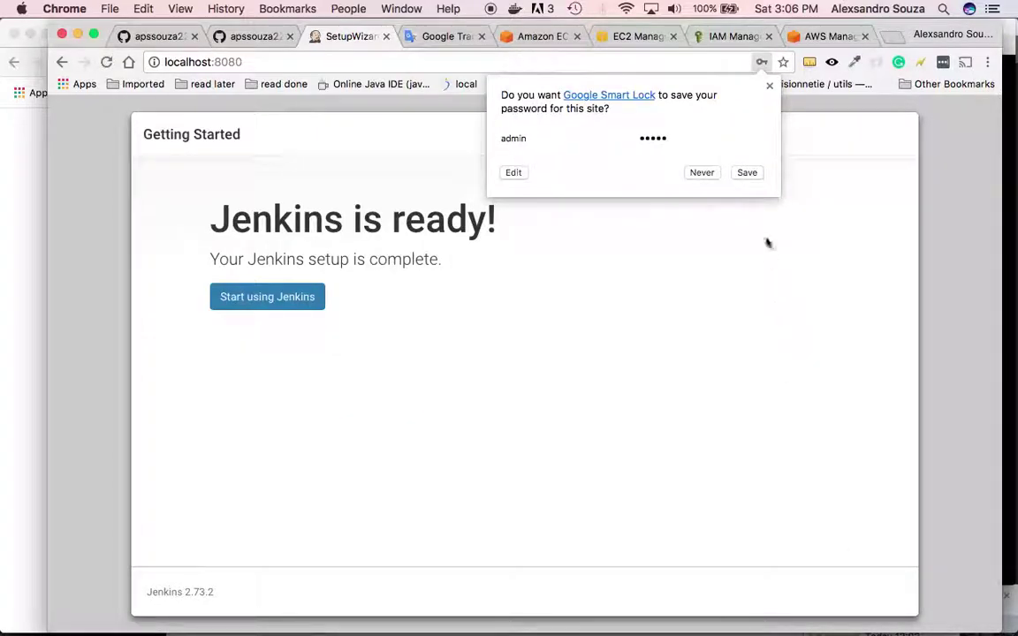
click(767, 87)
- Start using Jenkins, glance at the GitHub README, then begin a New Item from the dashboard
click(281, 303)
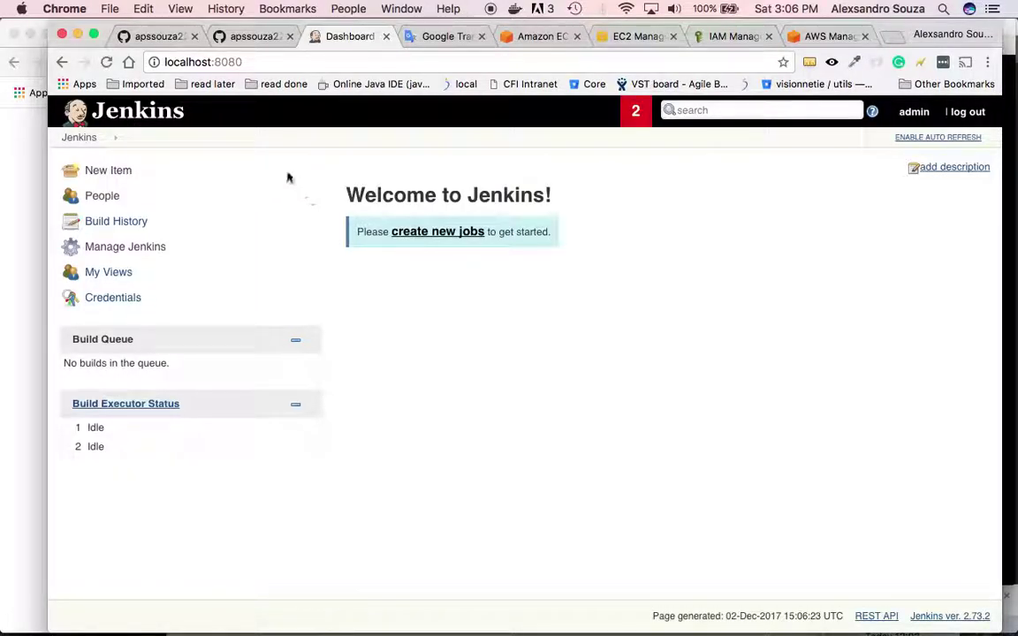
click(172, 36)
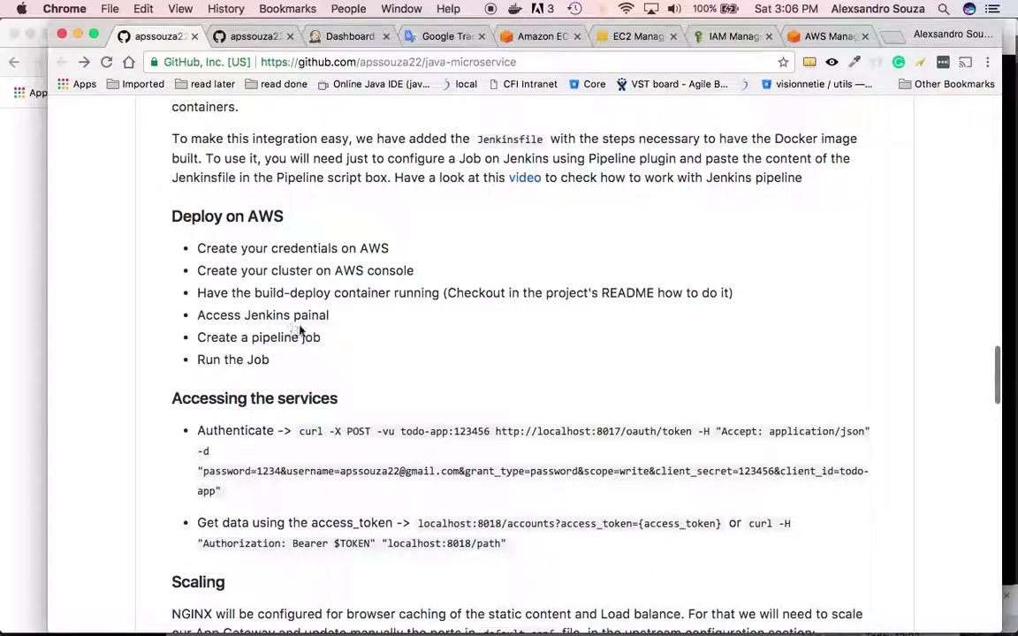
key(super+Tab)
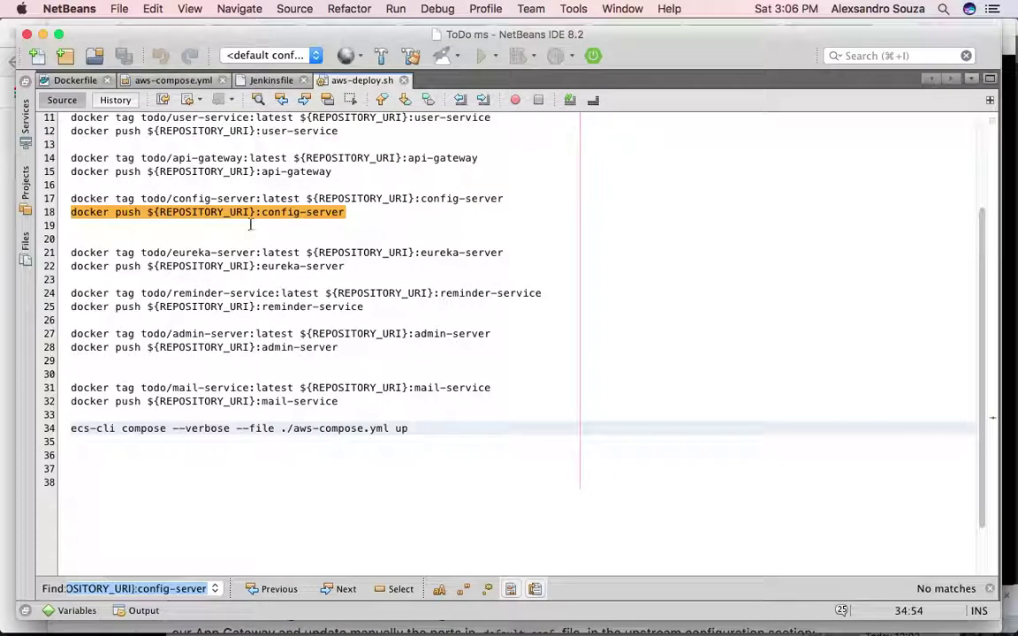
key(super+Tab)
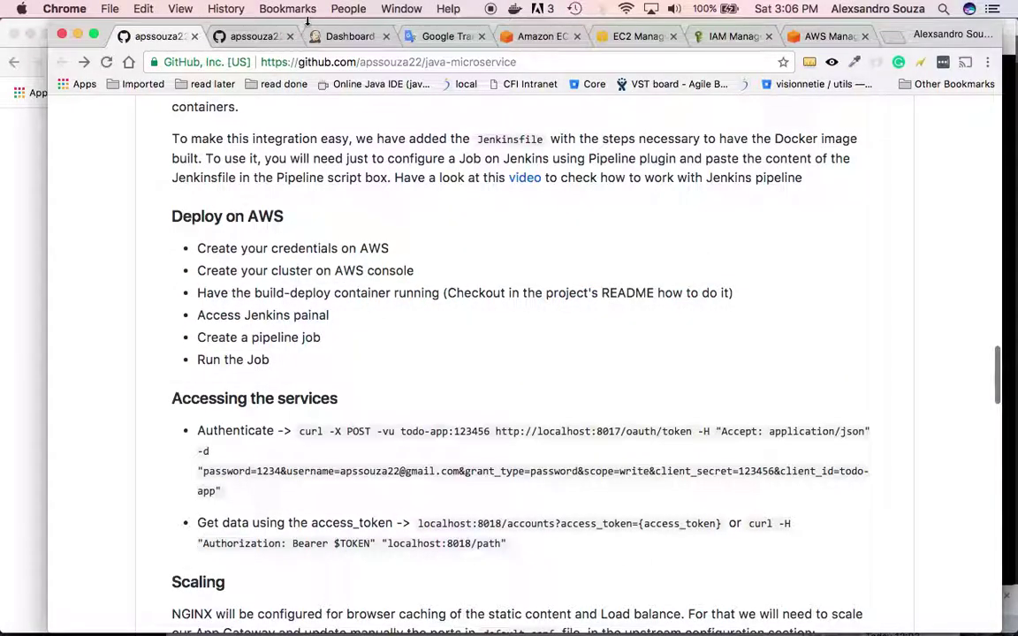
click(352, 37)
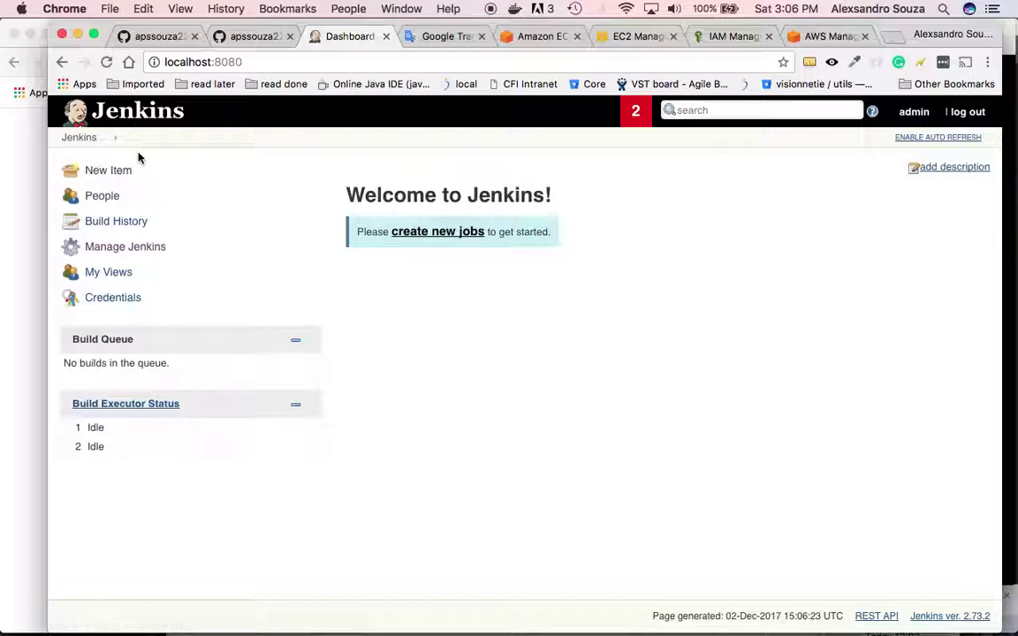
click(121, 180)
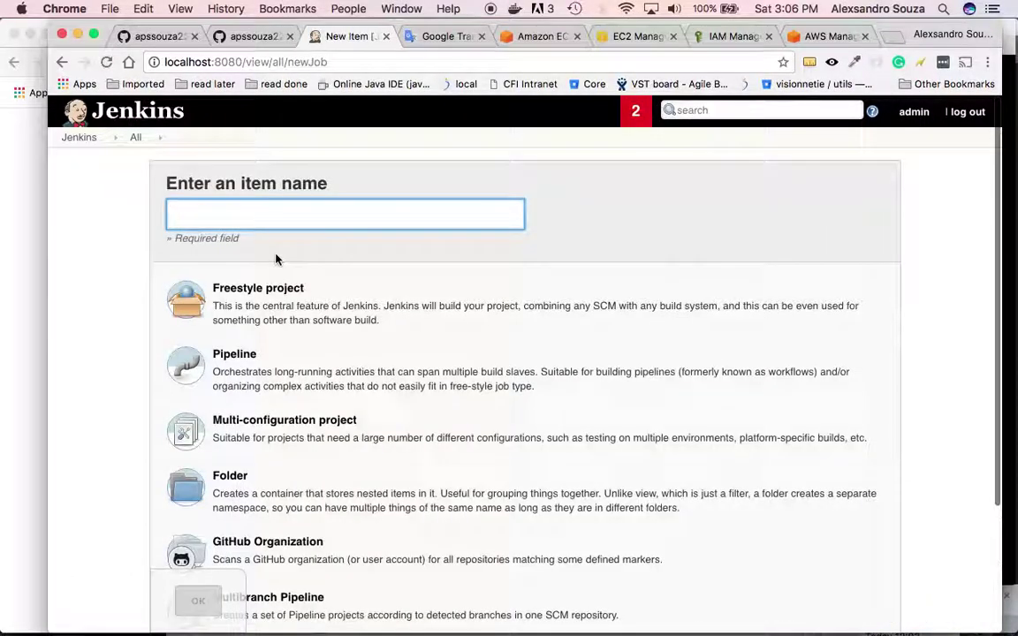
- Create a Pipeline job named microservices-prod, trimming the bootstrapping- prefix from the name
click(304, 384)
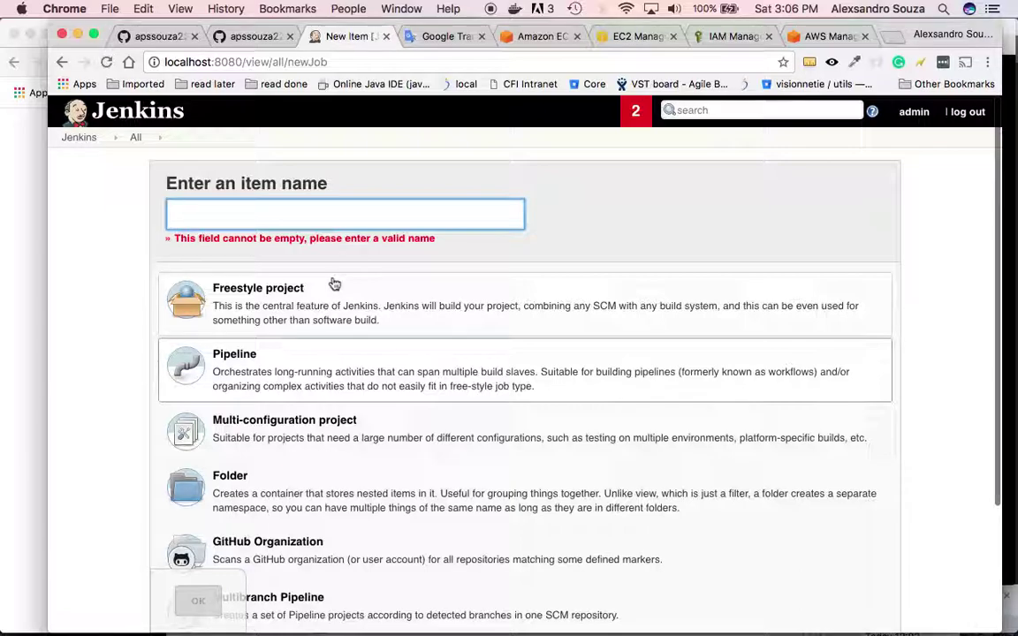
text(bootstra)
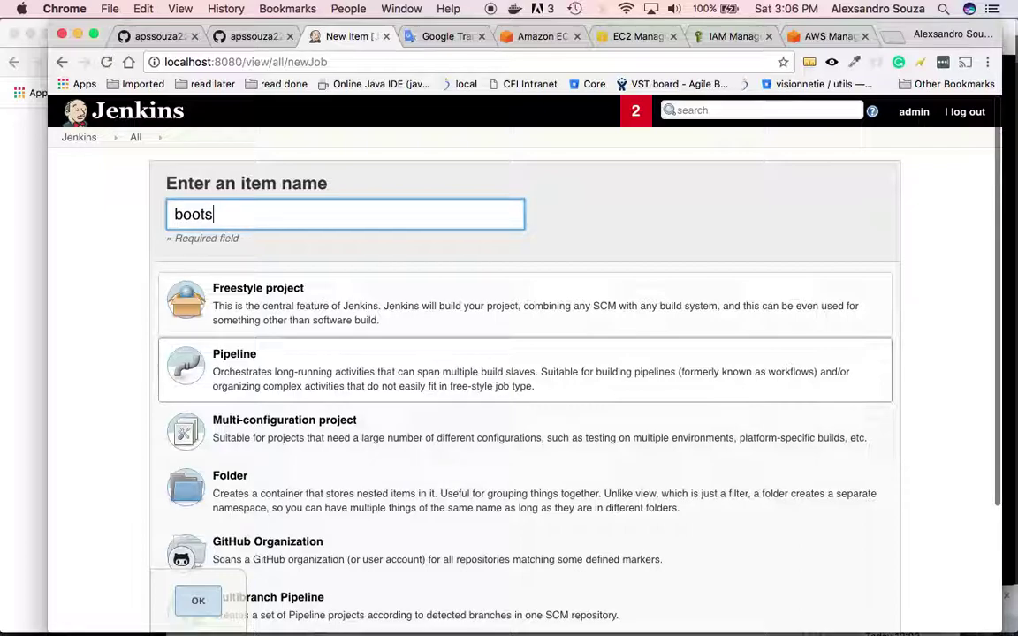
text(pping-)
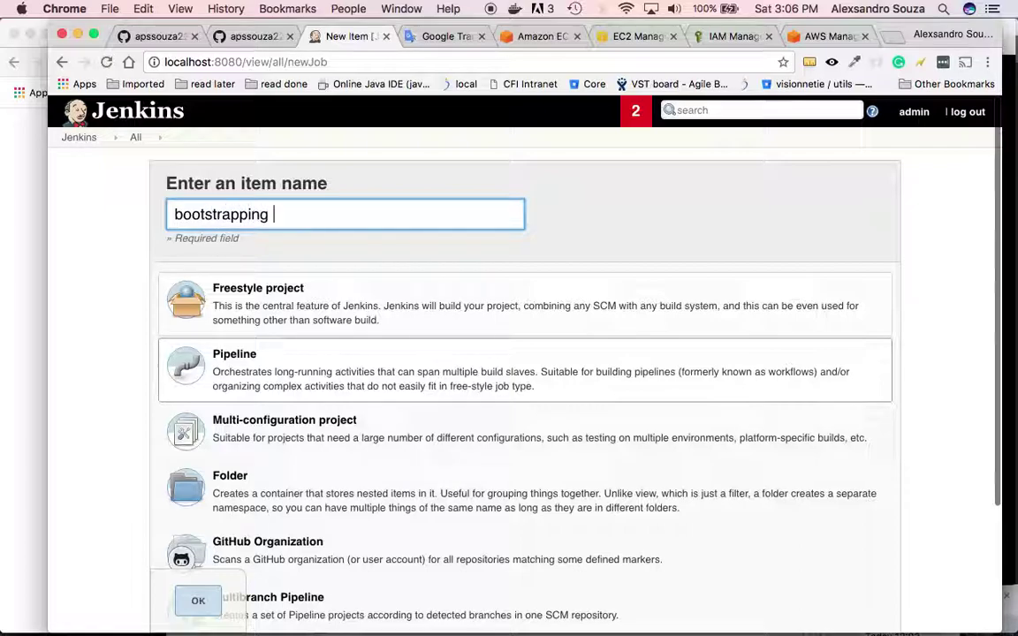
text(microservices-prod)
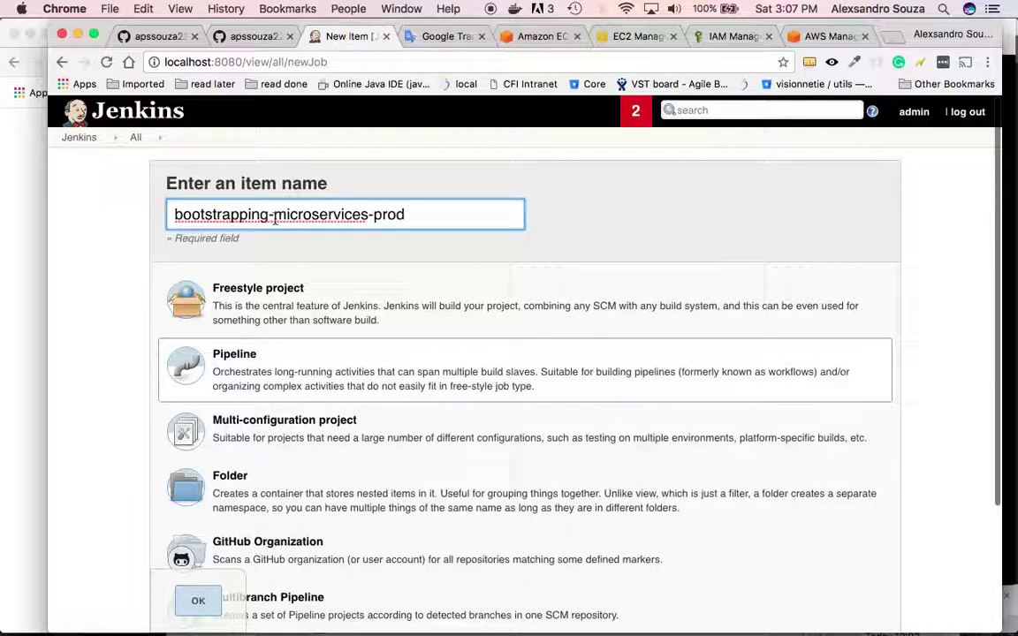
drag(274, 214, 174, 214)
key(BackSpace)
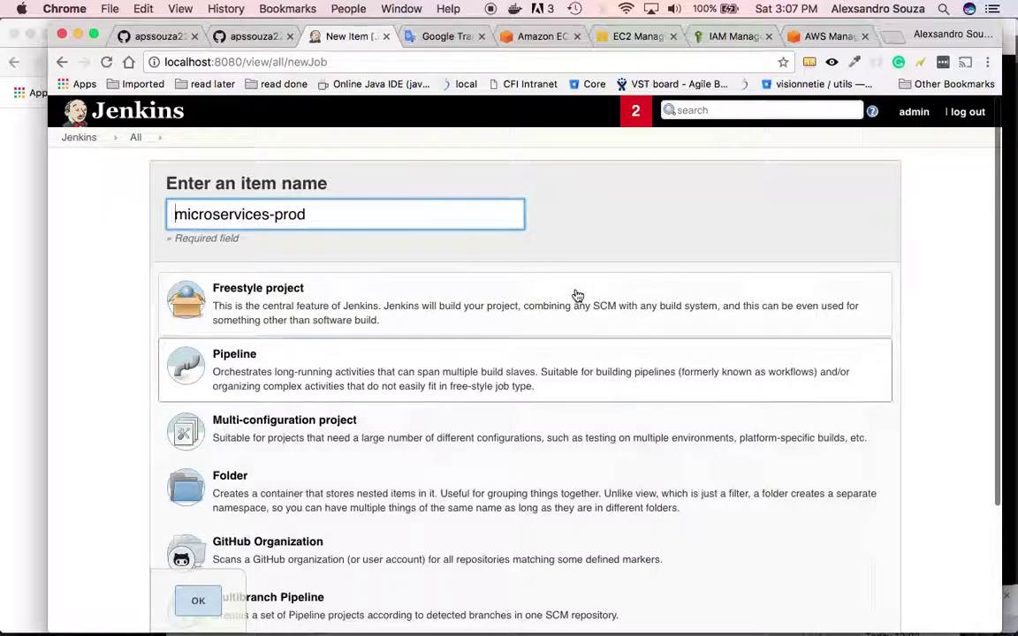
scroll(661, 207, down, 3)
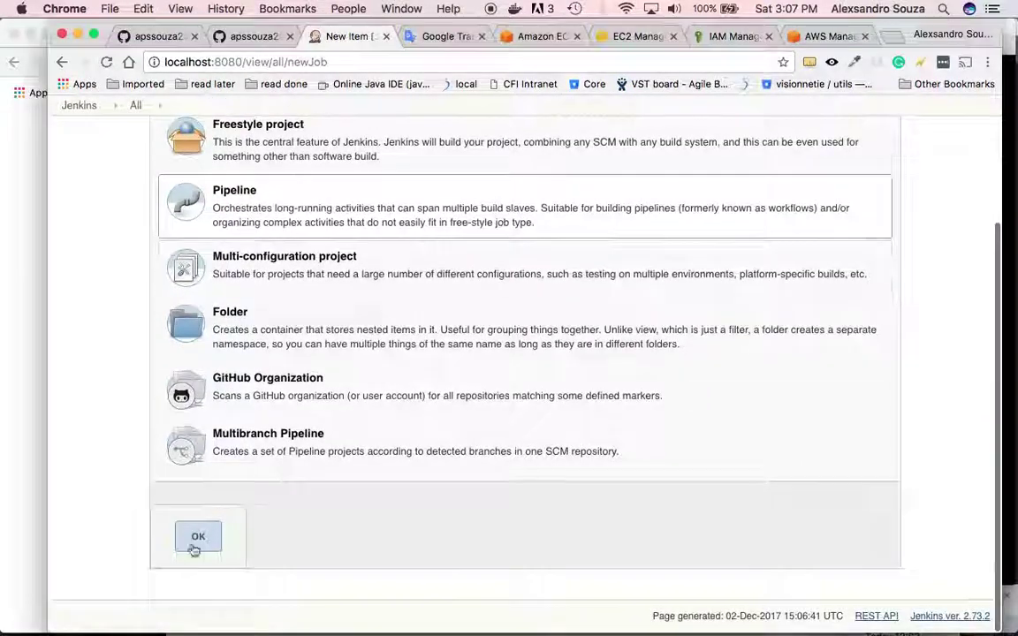
click(199, 546)
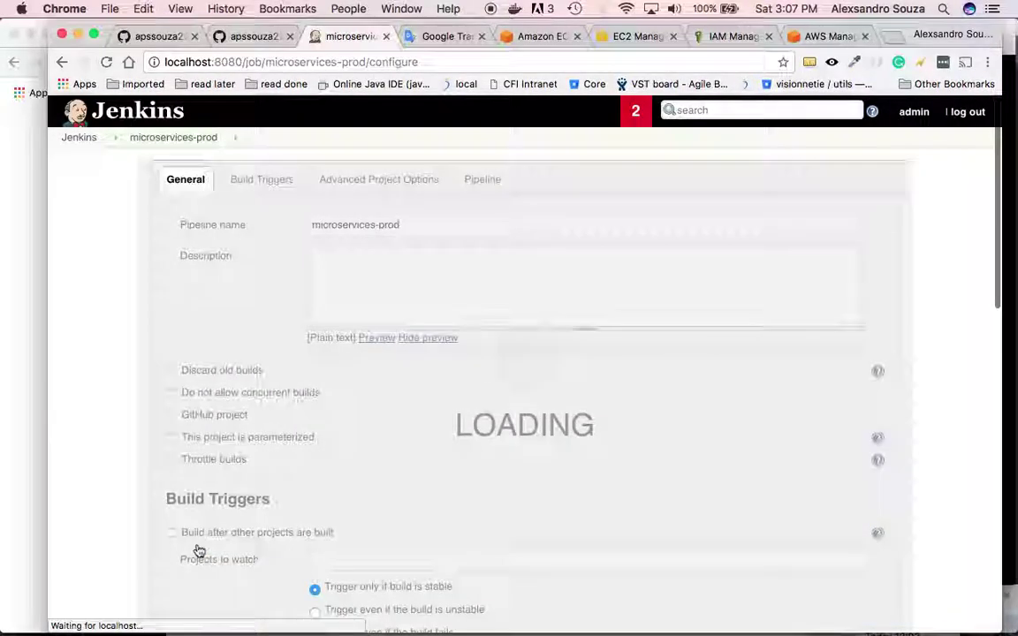
- Set the pipeline Definition to 'Pipeline script from SCM' with Git as the SCM
scroll(430, 410, down, 10)
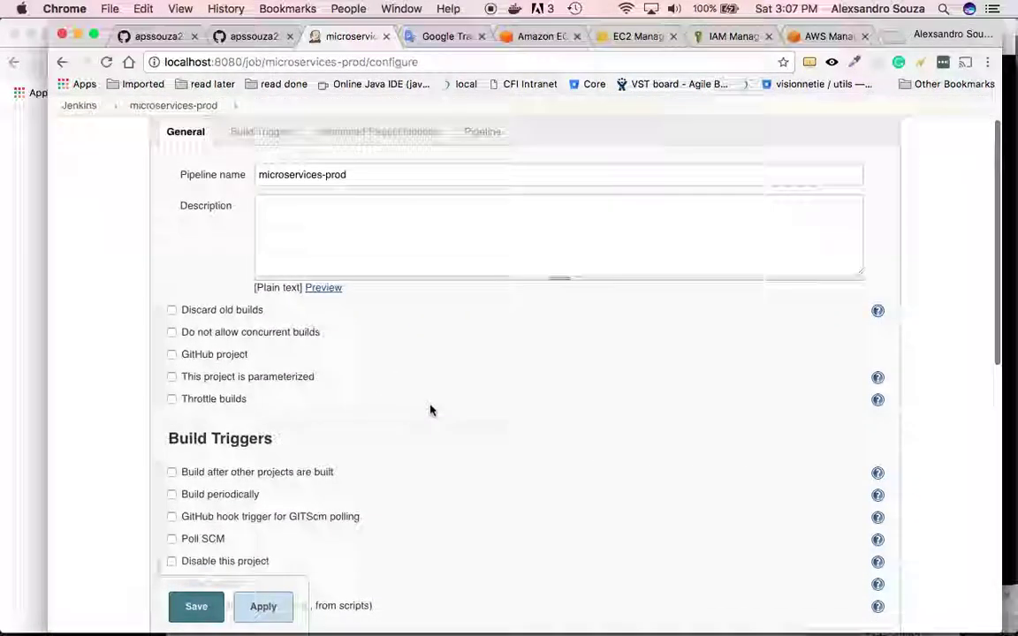
scroll(430, 410, down, 2)
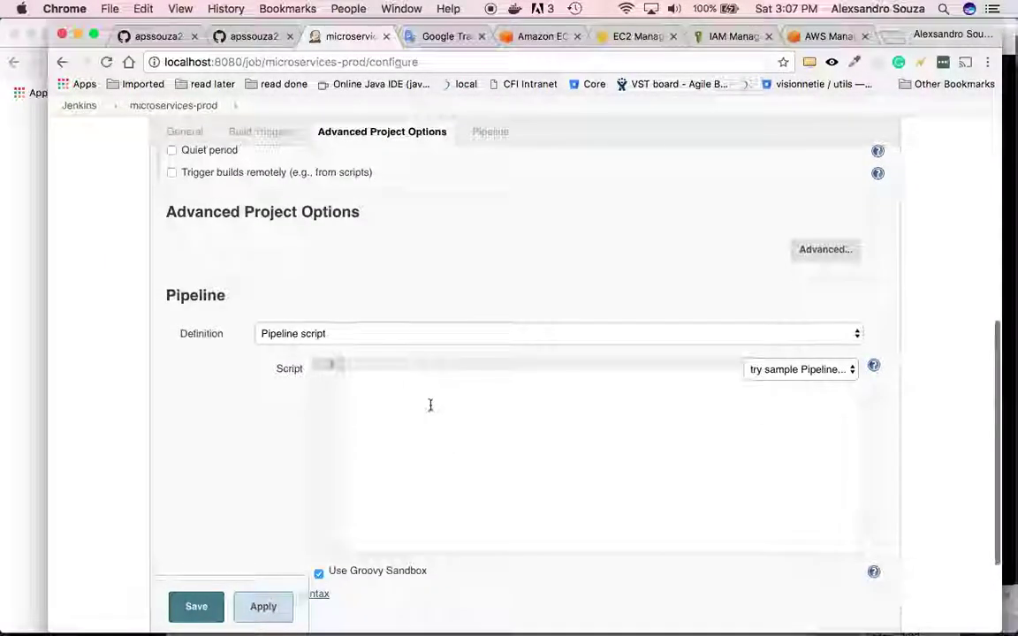
click(381, 377)
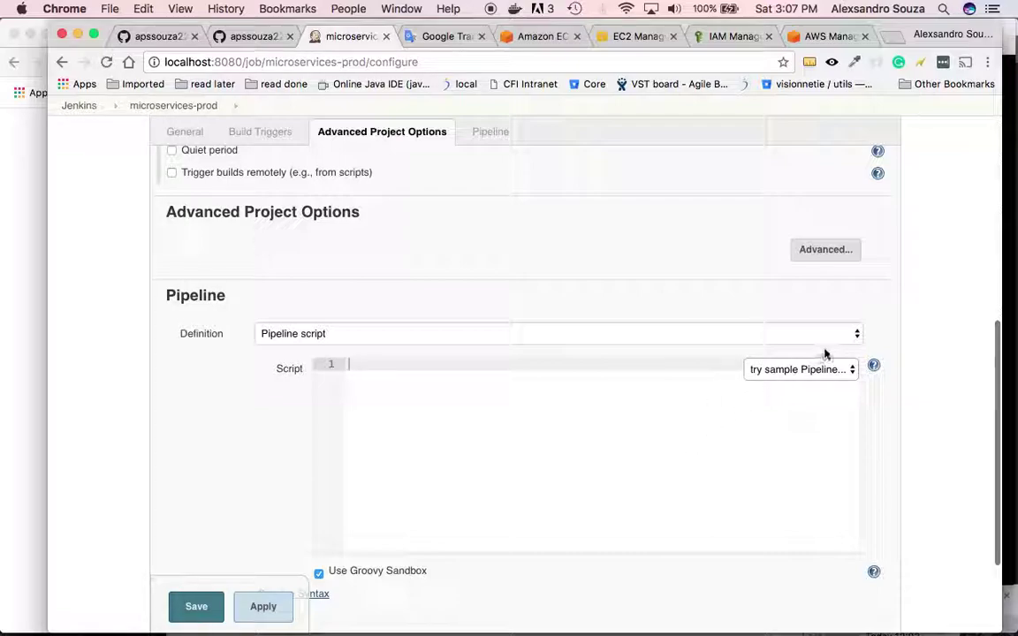
click(852, 334)
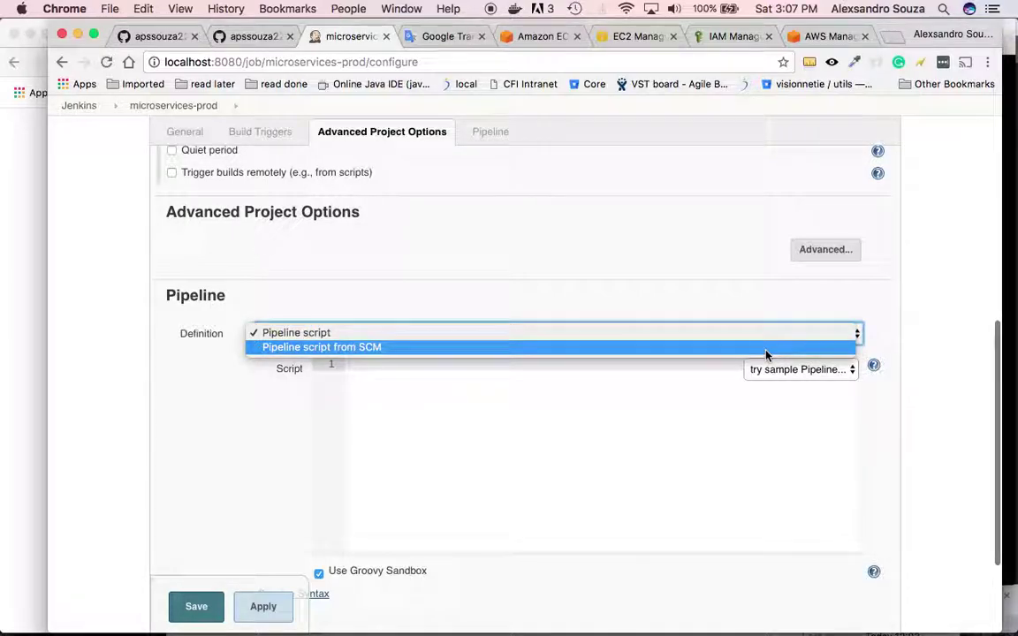
click(765, 354)
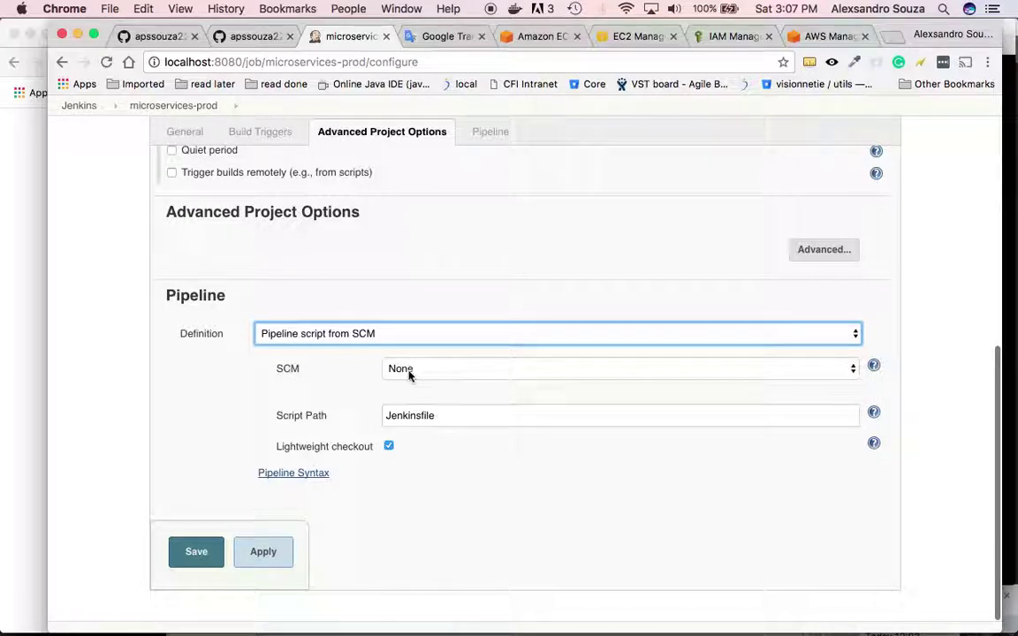
click(450, 368)
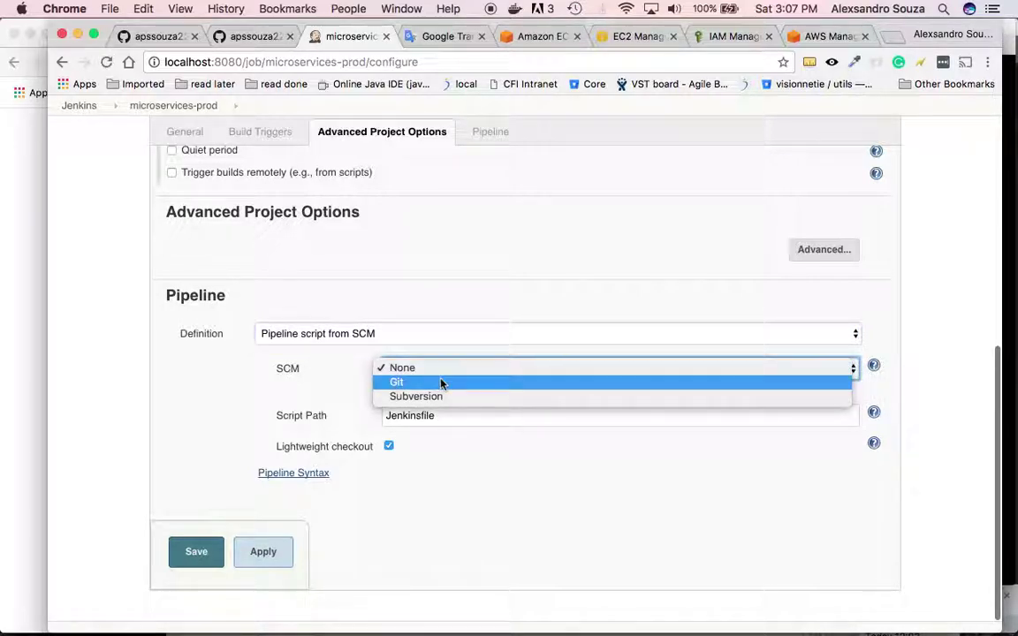
click(441, 382)
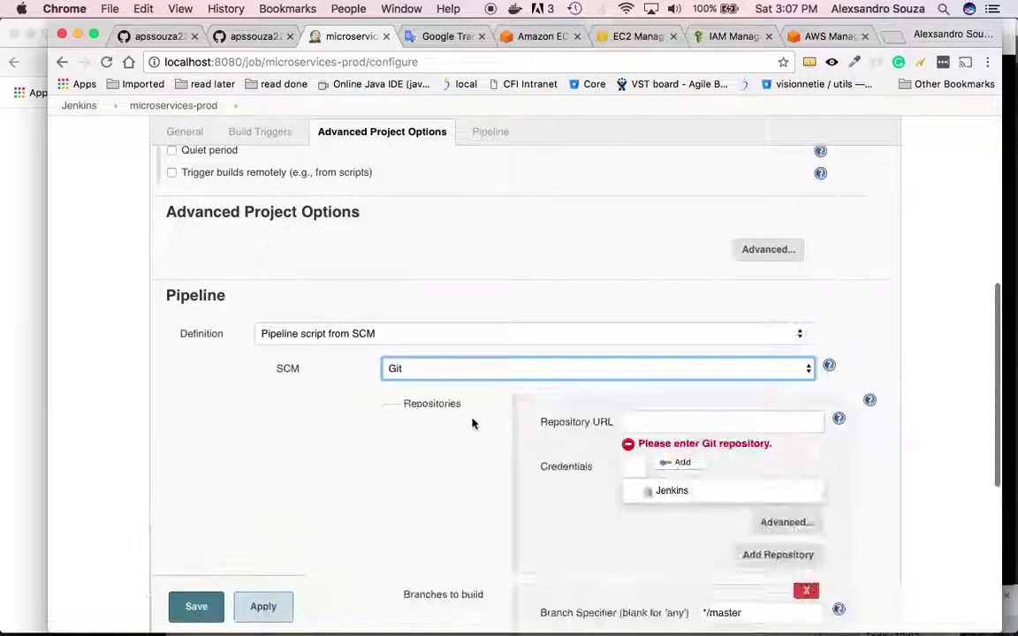
click(661, 422)
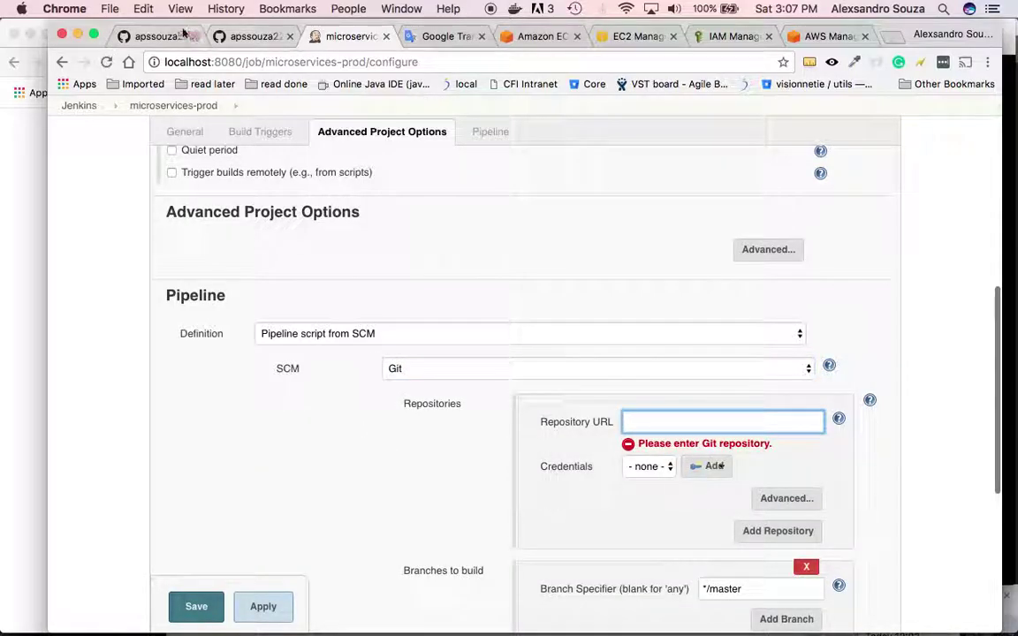
click(163, 36)
- Copy the java-microservice HTTPS clone URL from GitHub into the Jenkins Repository URL field
scroll(303, 151, up, 20)
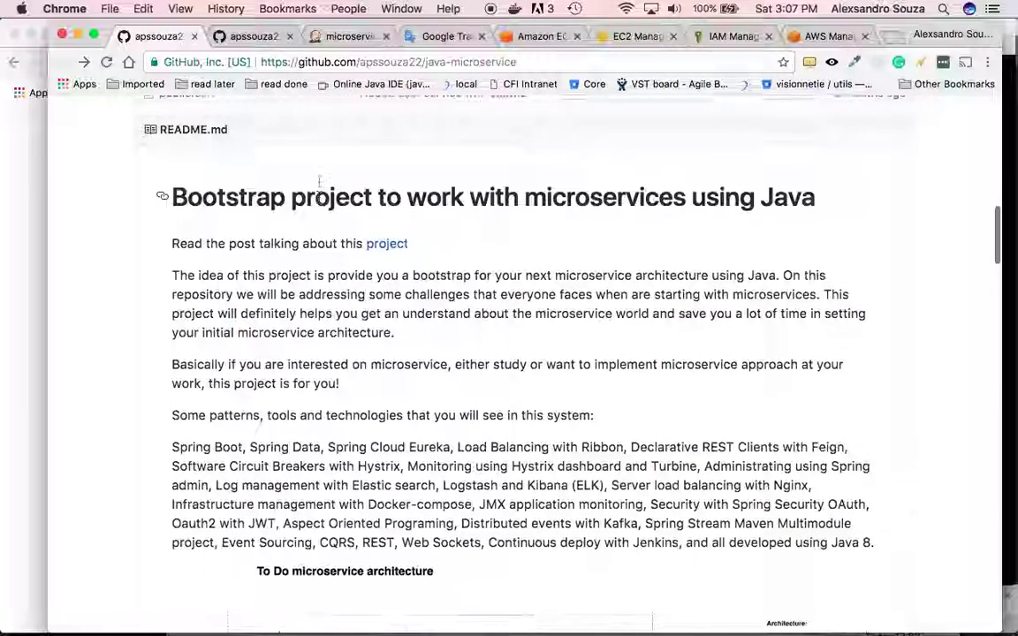
scroll(473, 198, up, 10)
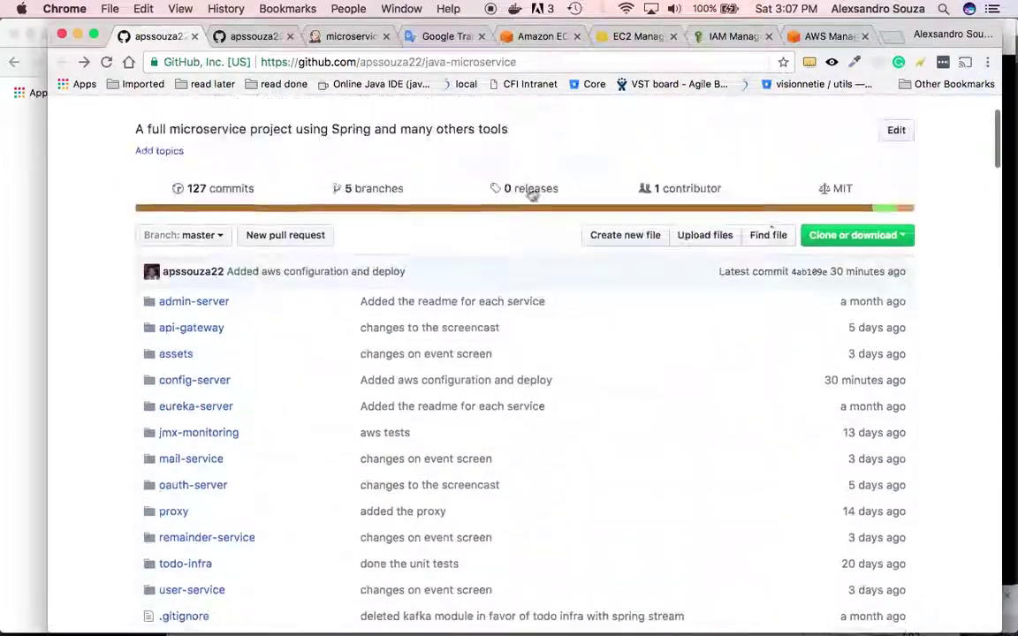
click(874, 235)
click(890, 317)
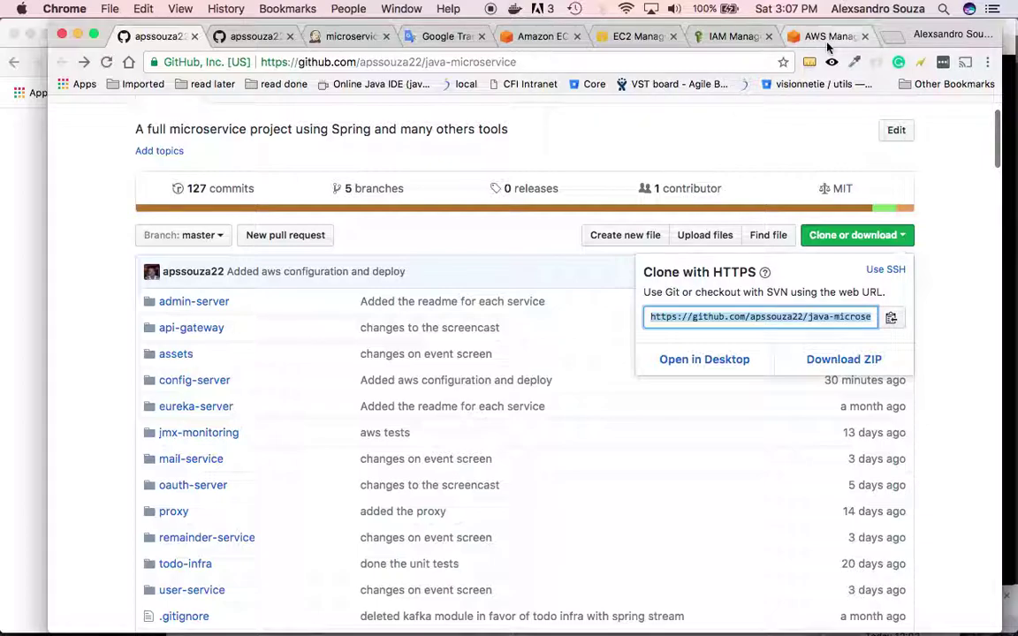
click(337, 35)
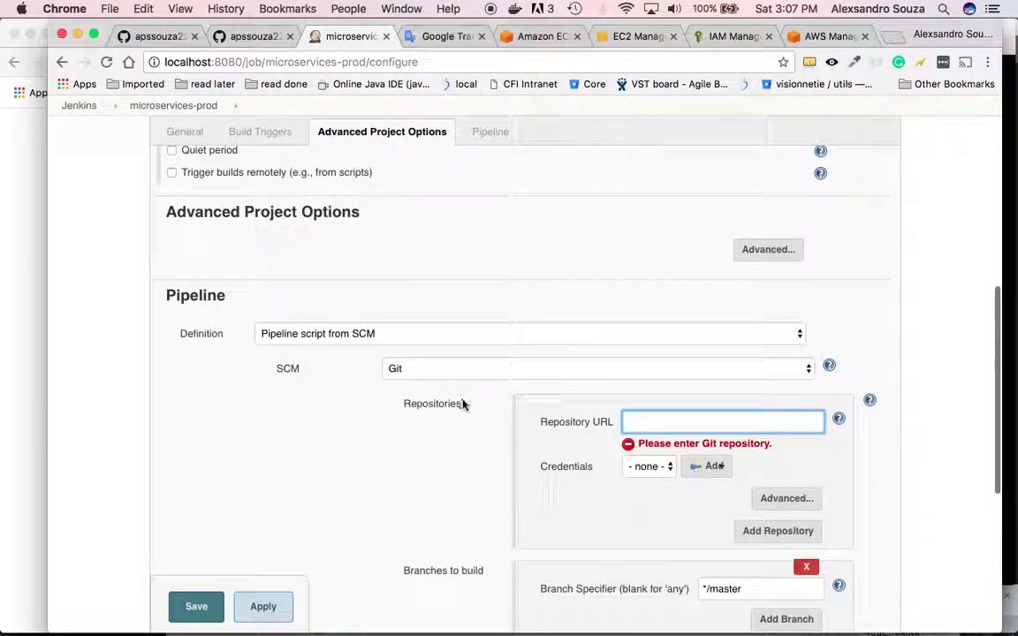
key(super+v)
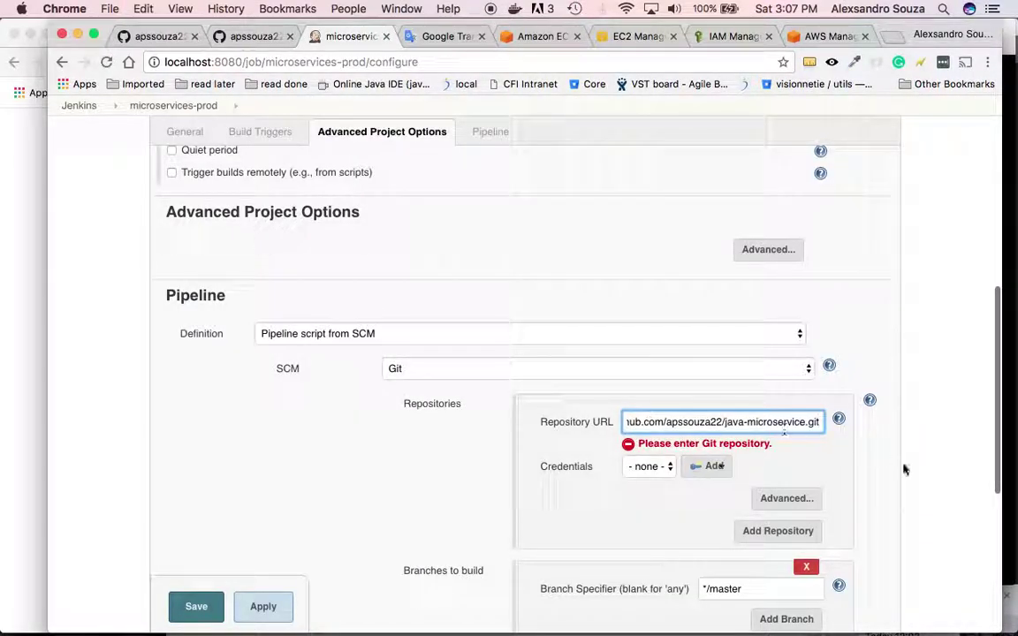
click(850, 467)
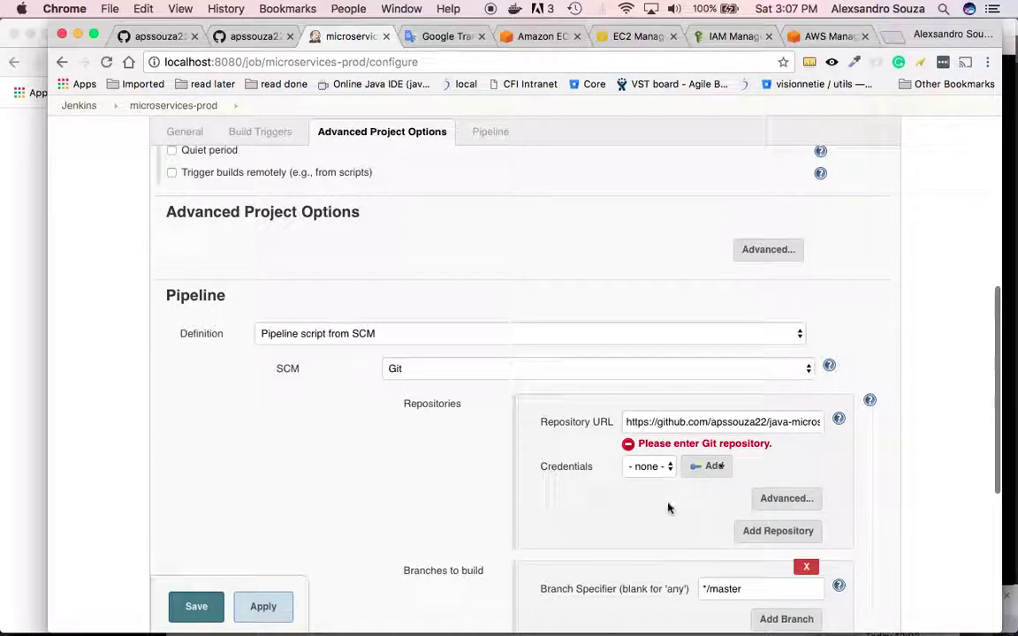
- Remove the extra empty repository entry and apply the microservices-prod configuration
scroll(693, 516, down, 3)
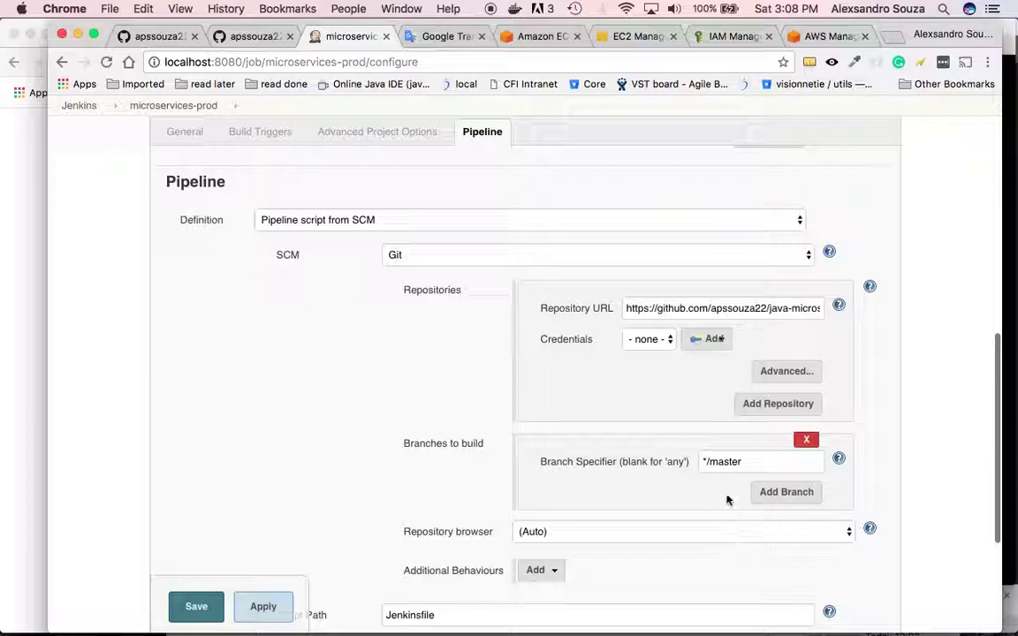
scroll(726, 500, down, 3)
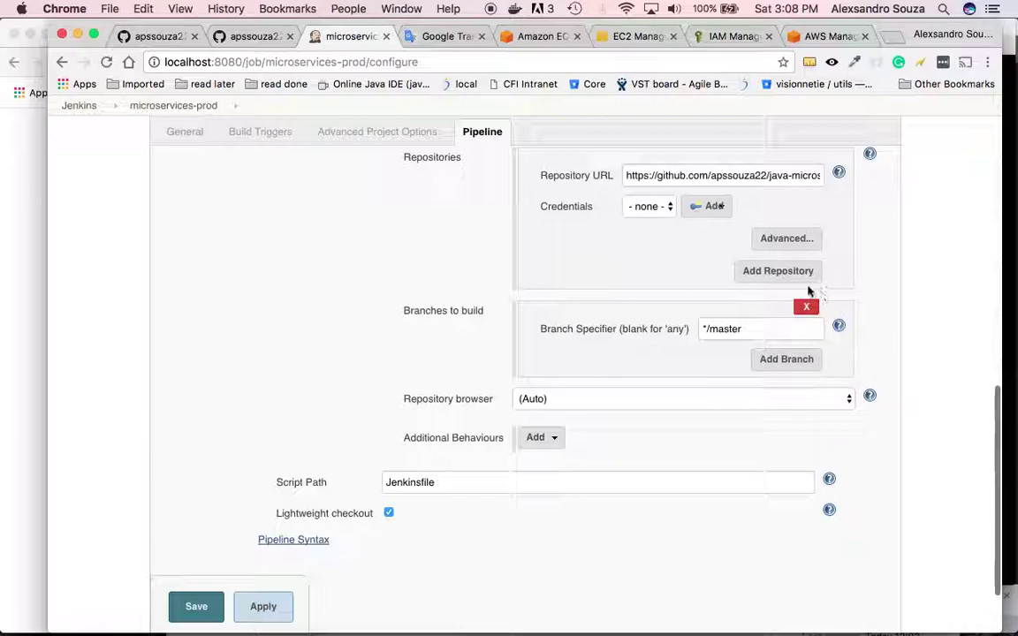
click(778, 271)
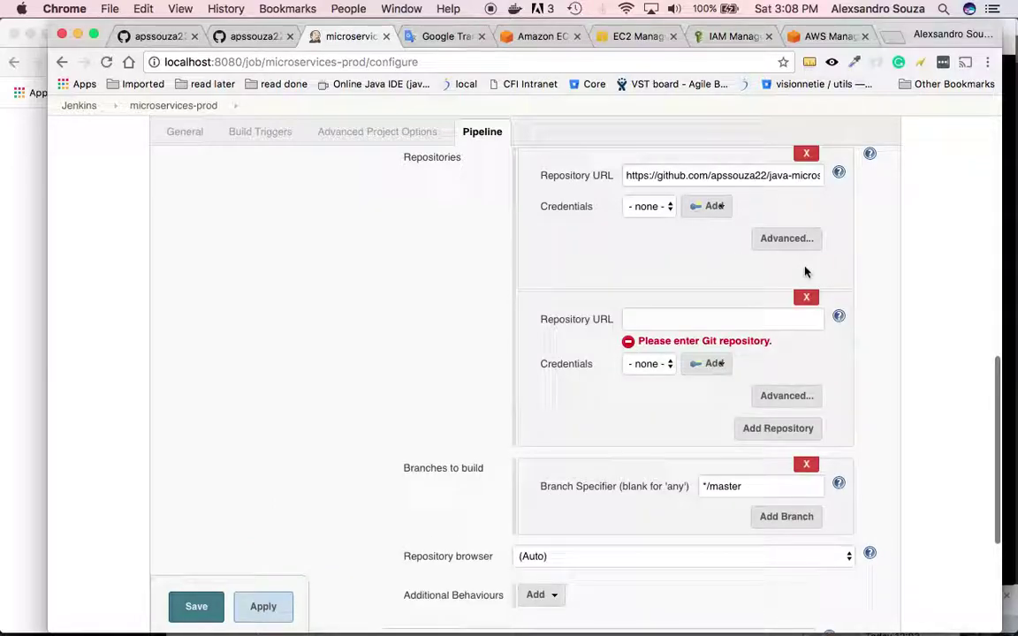
click(811, 298)
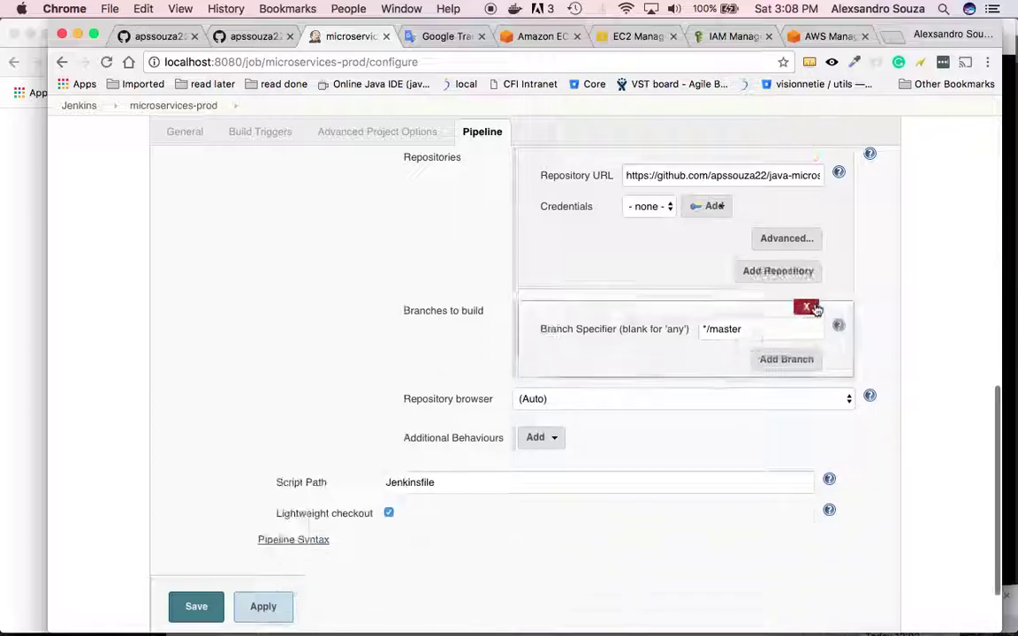
scroll(755, 470, down, 2)
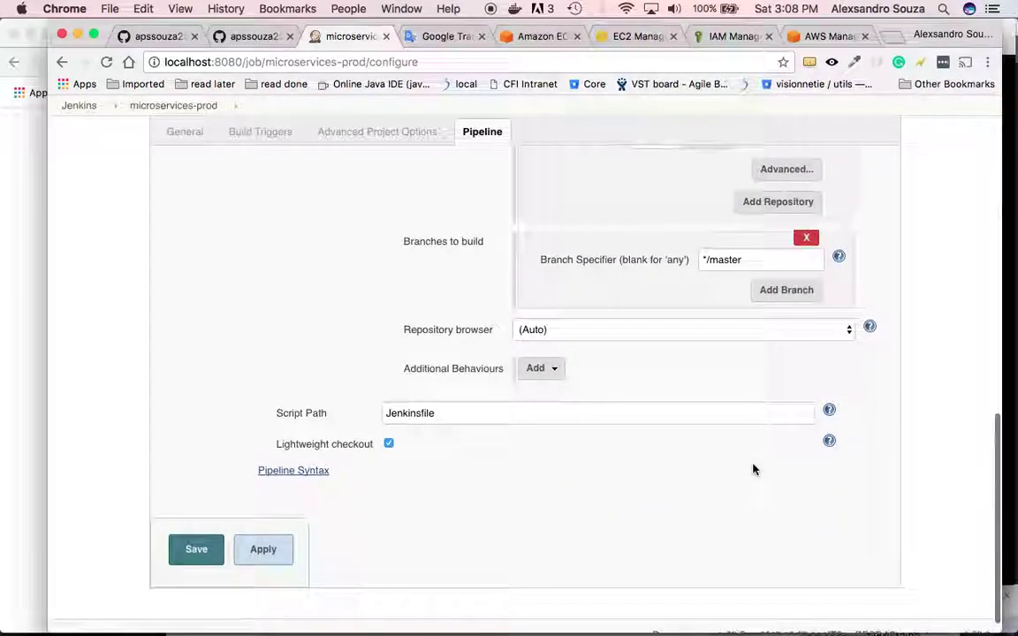
click(262, 549)
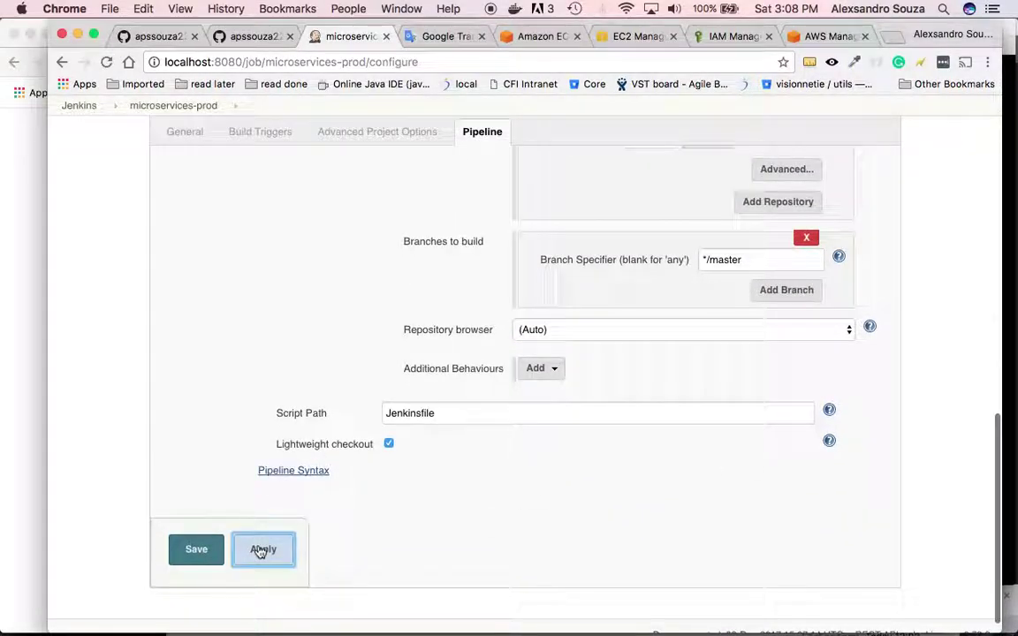
scroll(587, 311, up, 1)
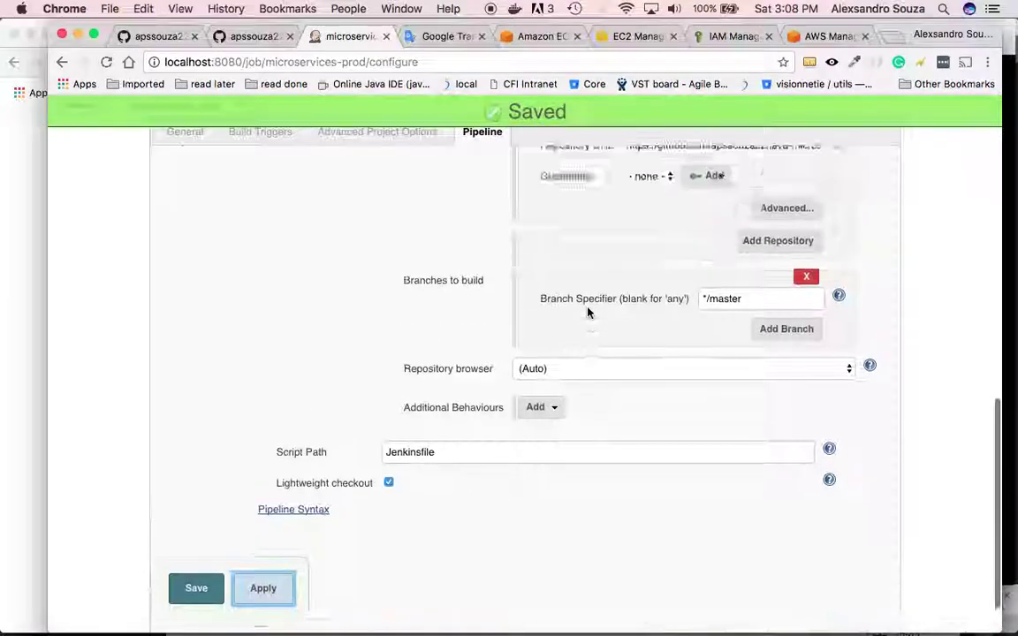
scroll(588, 311, up, 4)
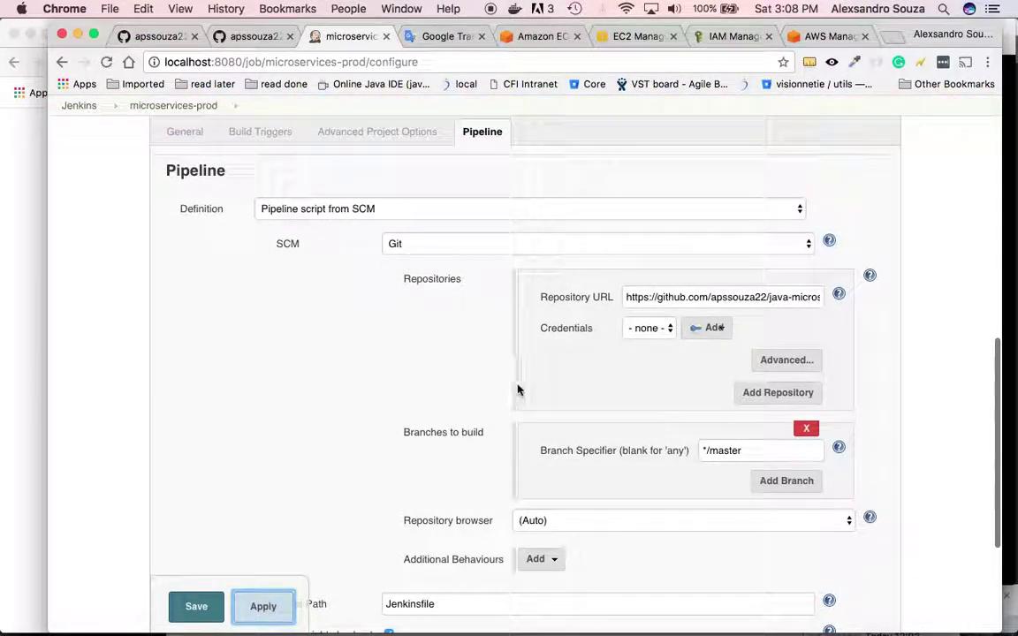
click(796, 297)
key(super+a)
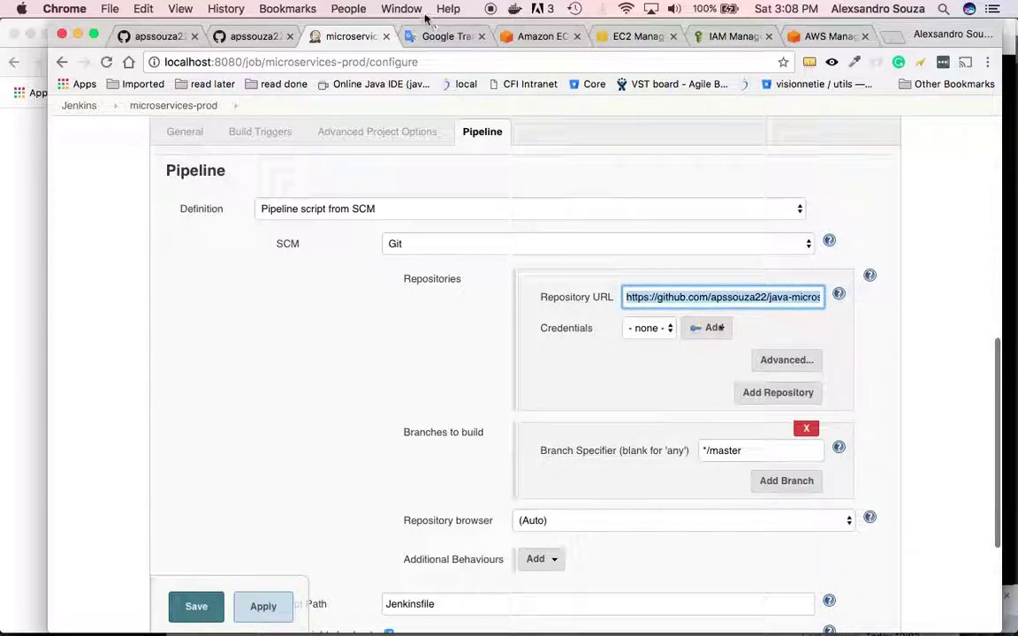
- Open the Jenkinsfile in GitHub's java-microservice repo and inspect its stage('Fetch changes') line
click(159, 35)
scroll(300, 204, up, 2)
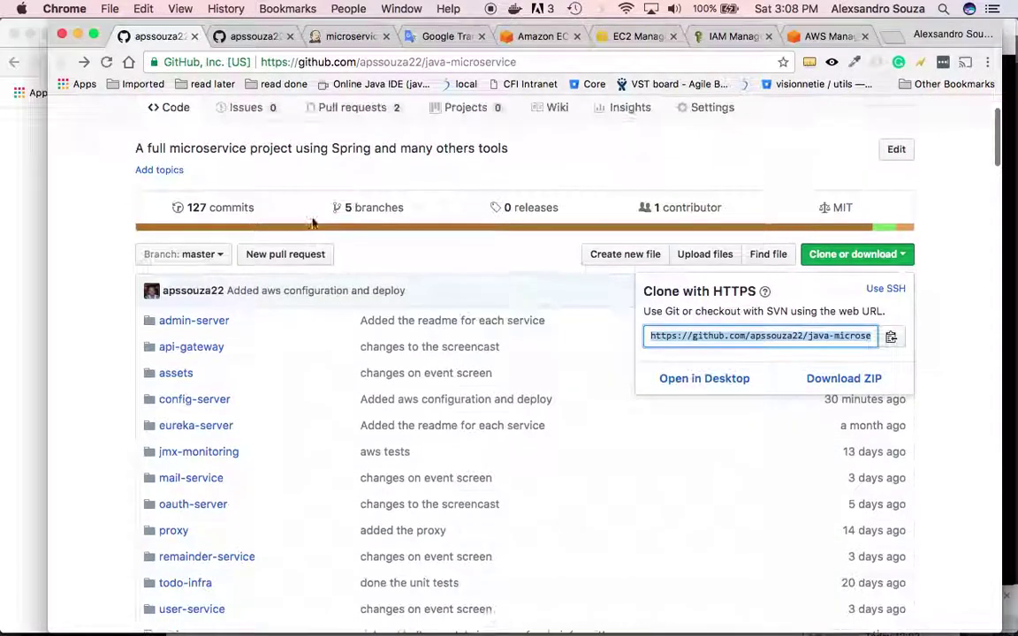
scroll(312, 222, down, 5)
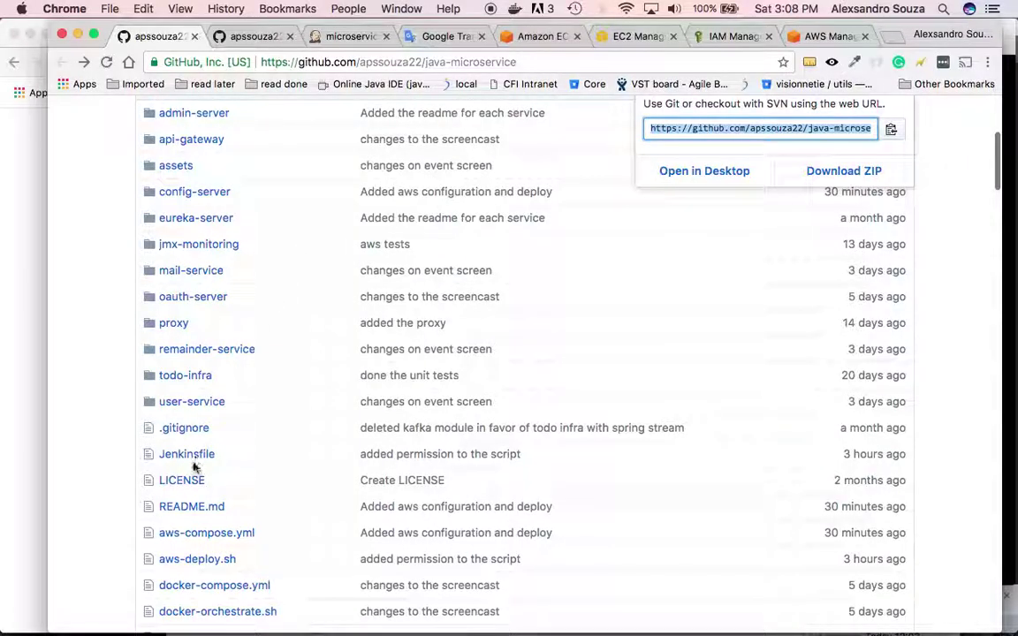
click(175, 457)
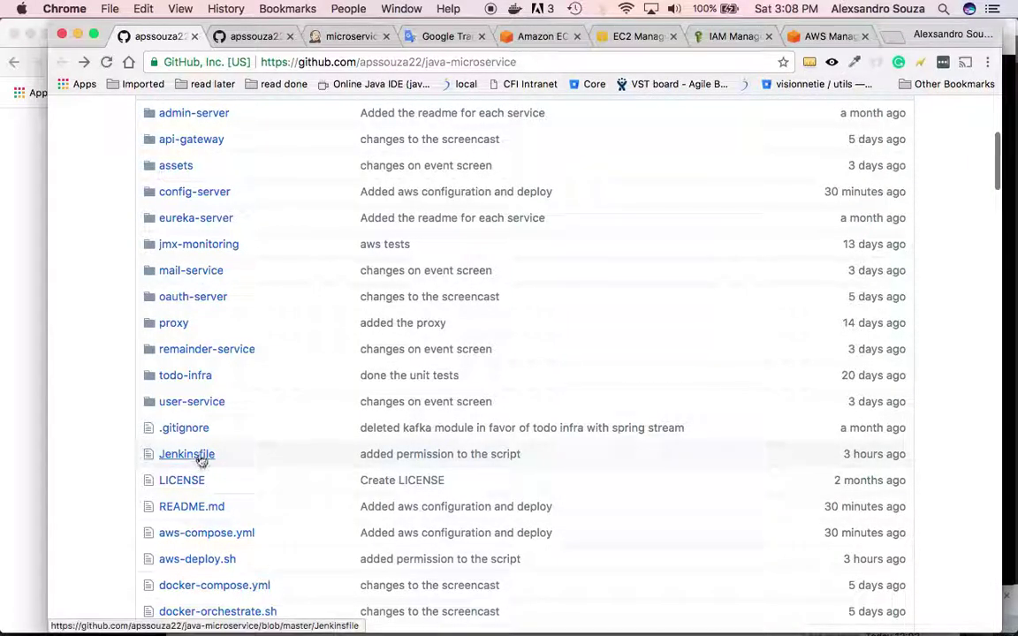
click(200, 455)
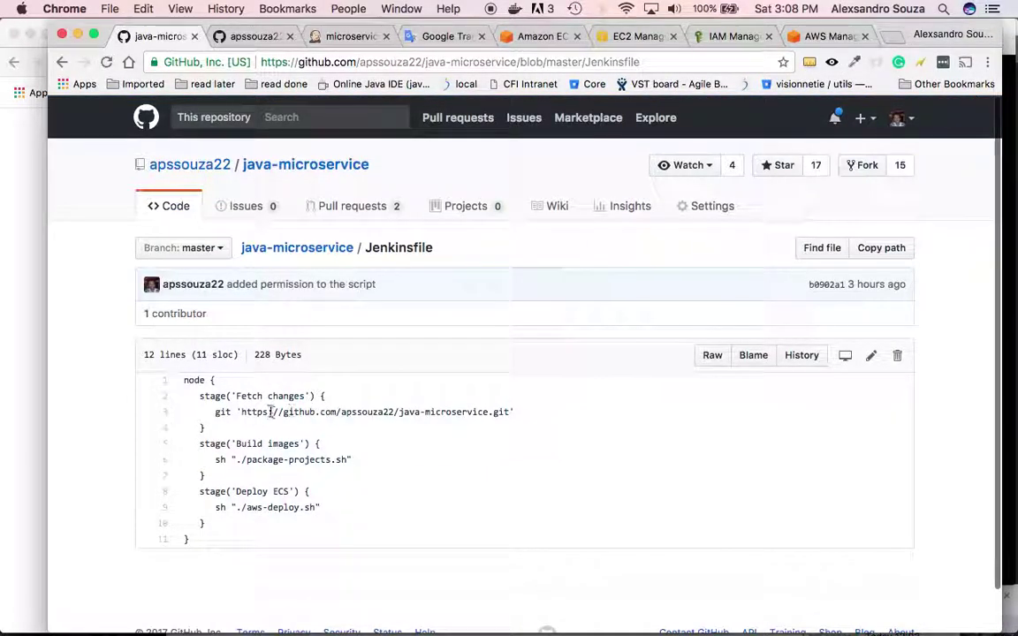
triple_click(257, 397)
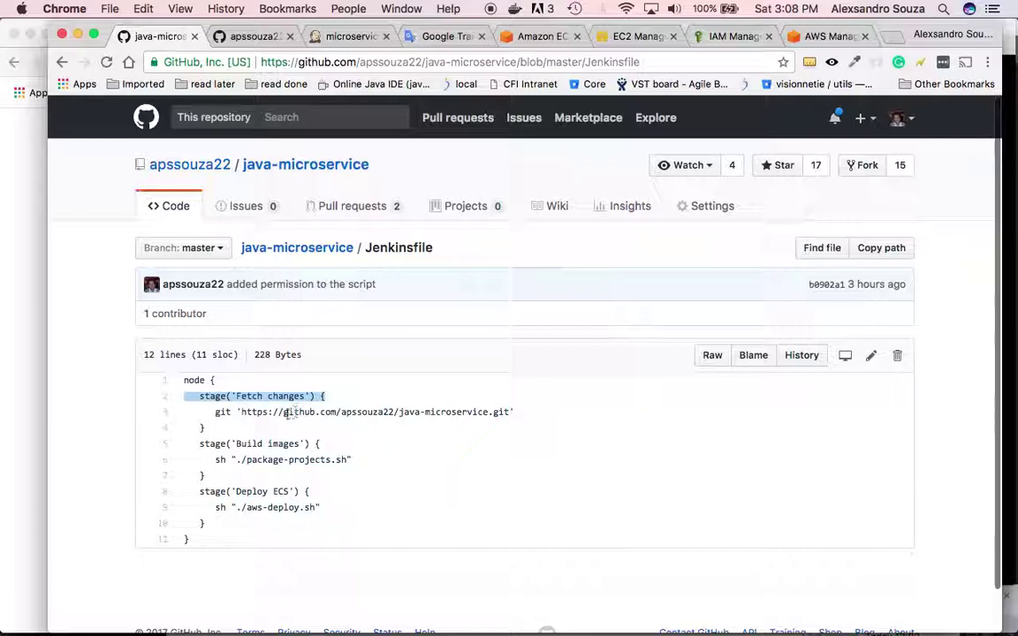
click(302, 415)
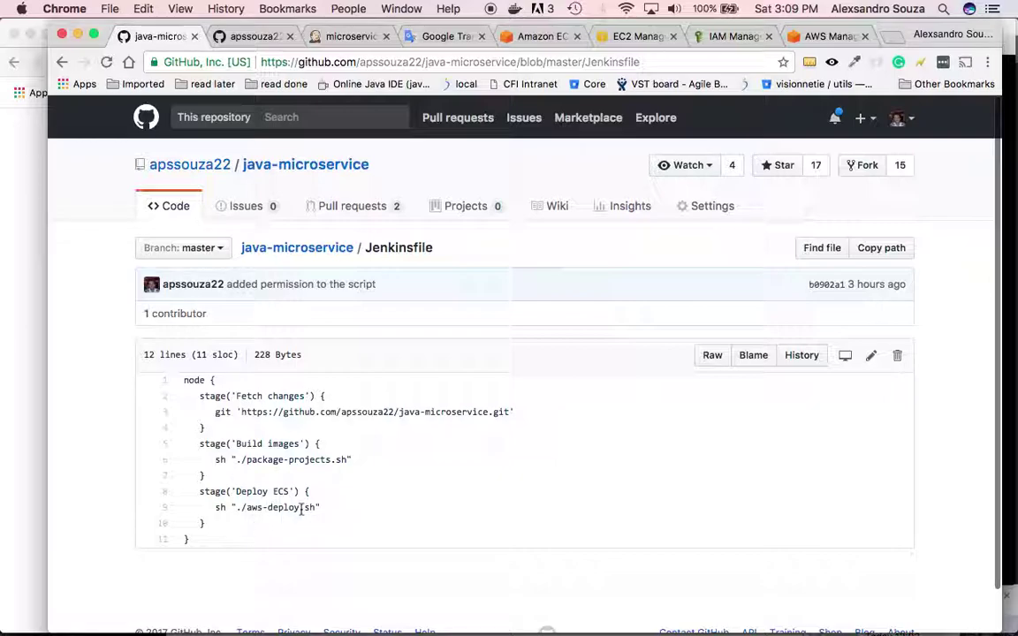
- Save the microservices-prod configuration so it uses Pipeline script from SCM
click(357, 40)
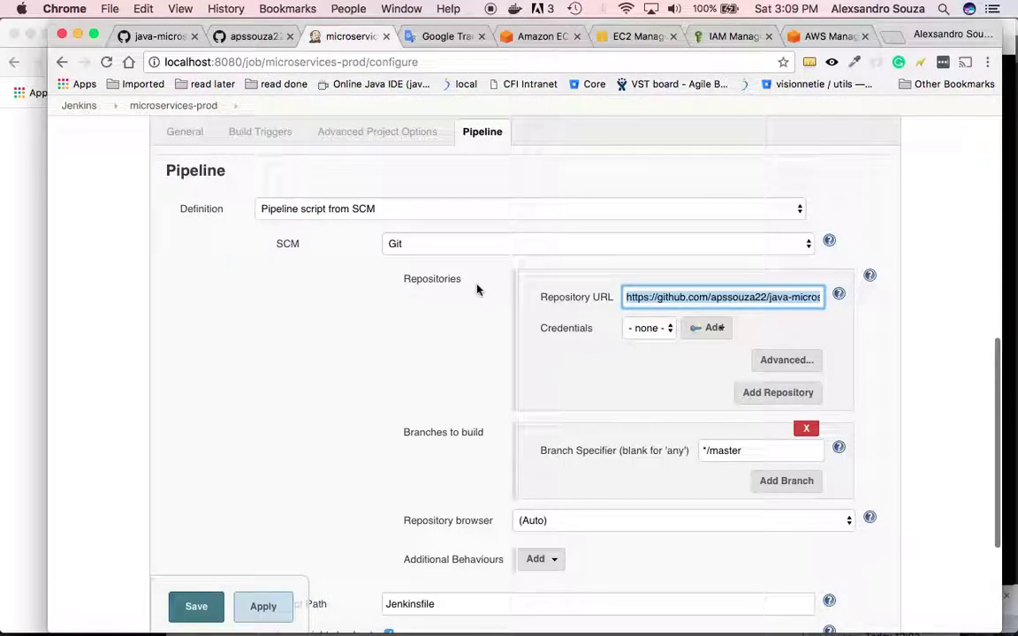
click(196, 606)
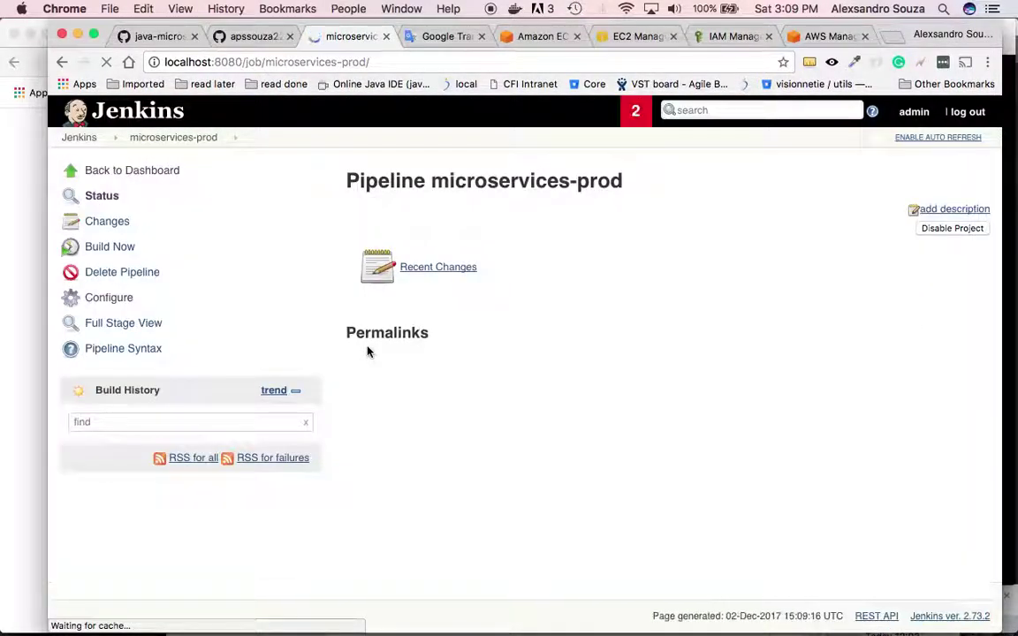
- Start build #1 of microservices-prod and read the Fetch changes stage logs
click(112, 256)
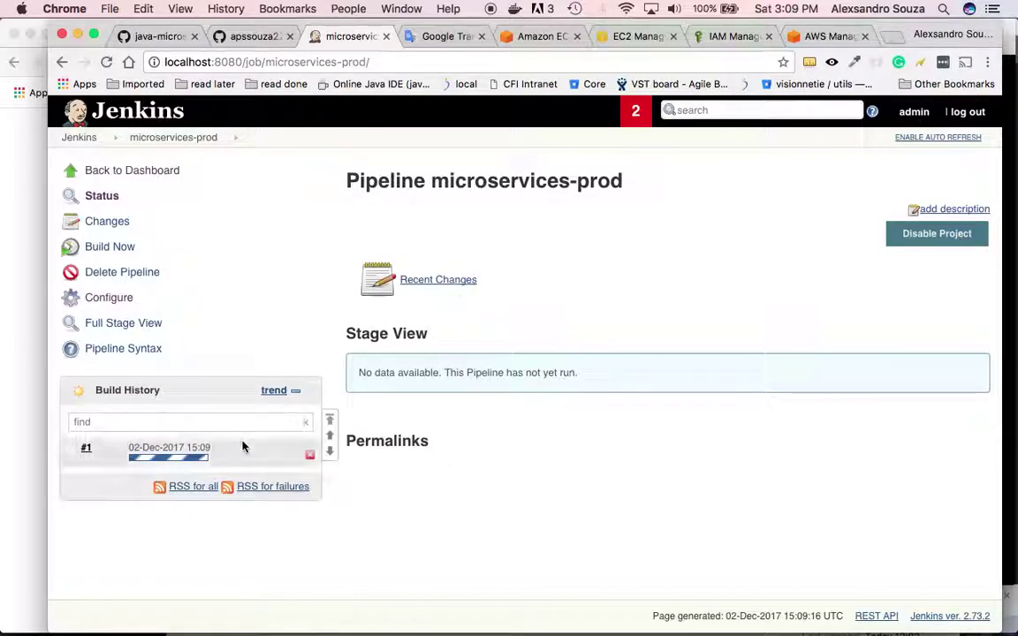
mouse_move(220, 451)
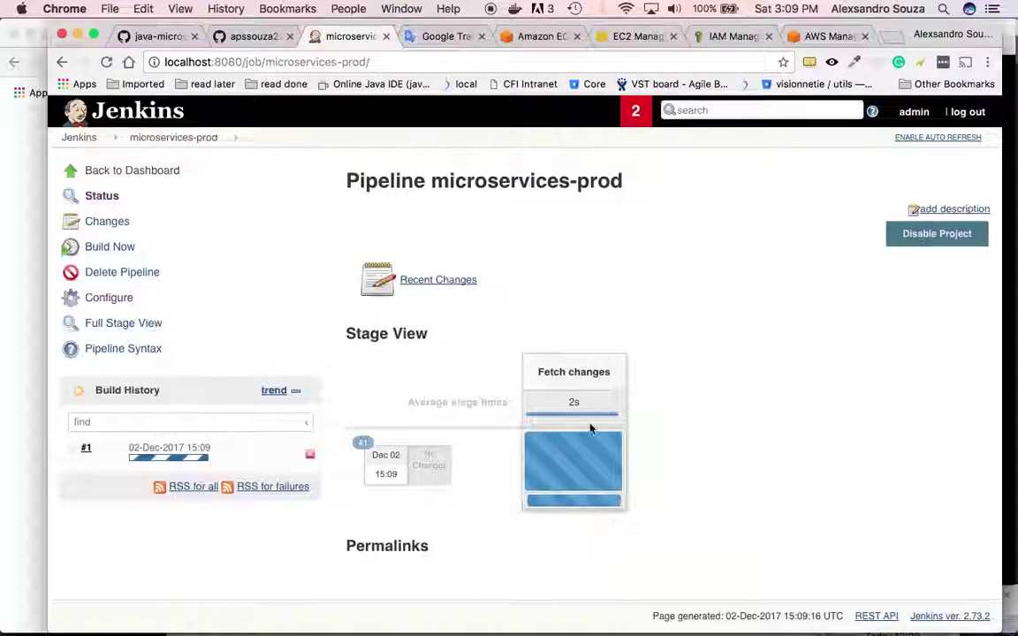
mouse_move(586, 450)
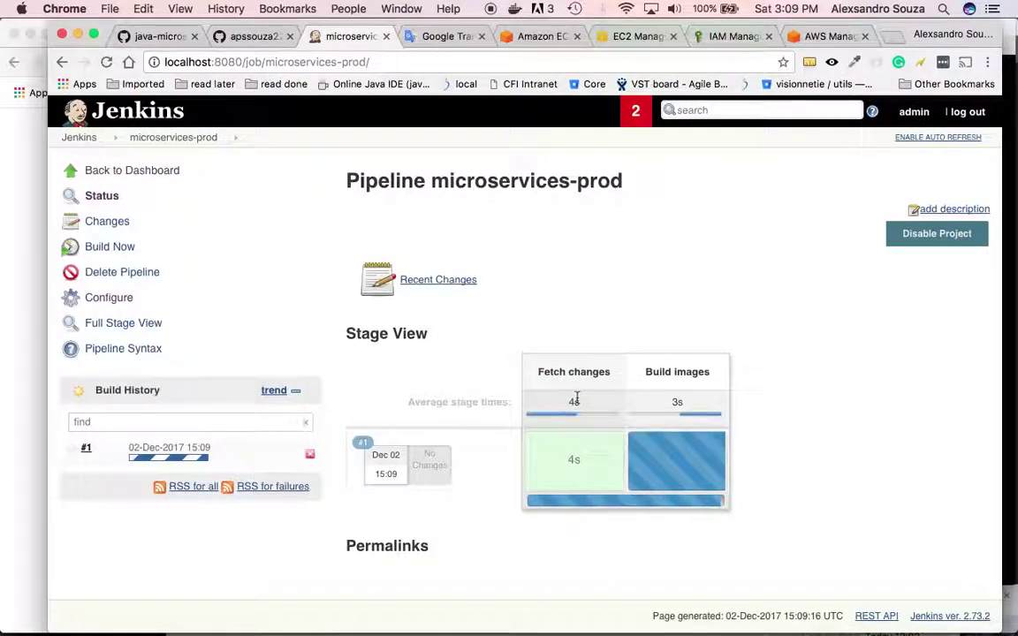
mouse_move(572, 420)
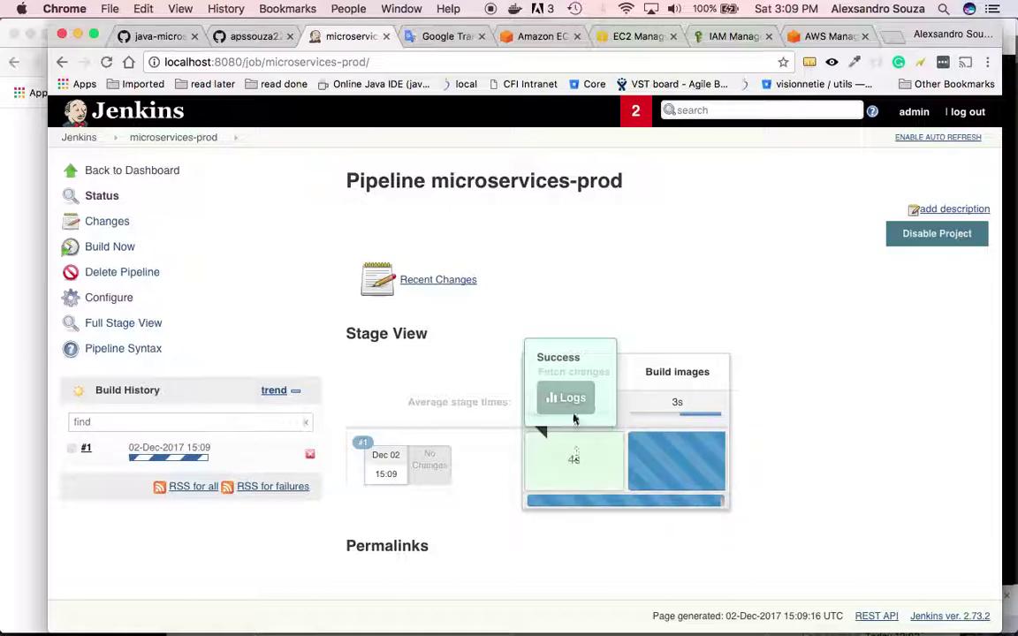
click(572, 409)
scroll(566, 309, down, 3)
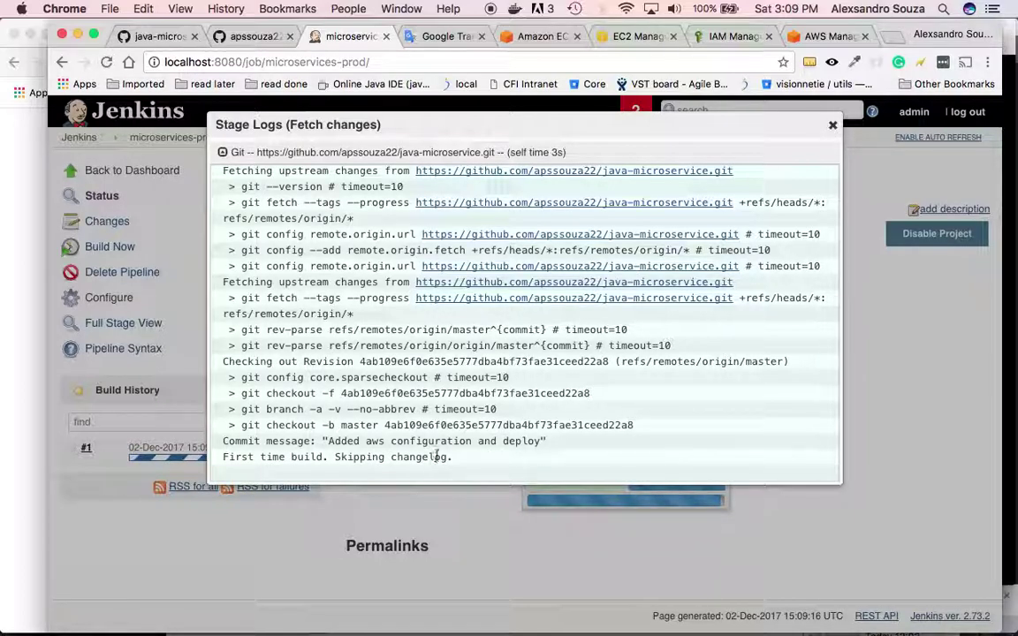
click(831, 128)
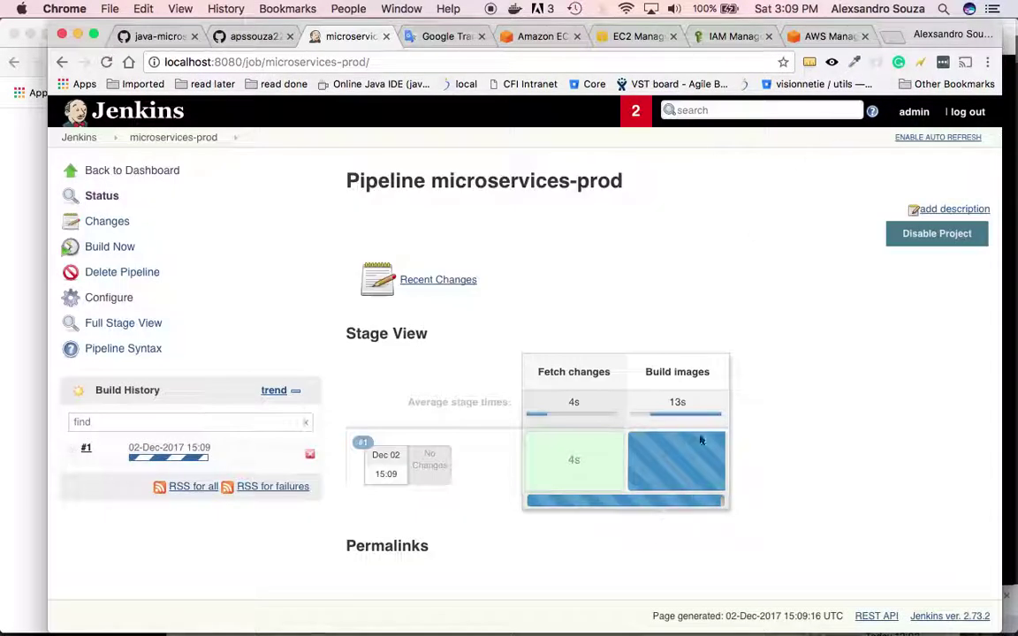
- Check the running Build images stage logs, then open build #1's full Console Output
mouse_move(675, 485)
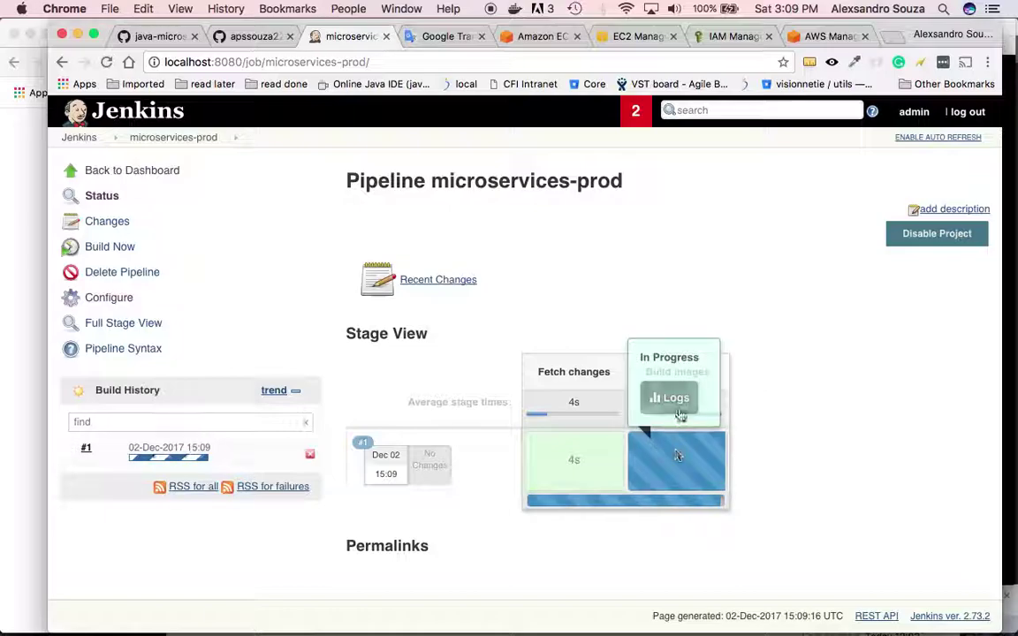
click(673, 401)
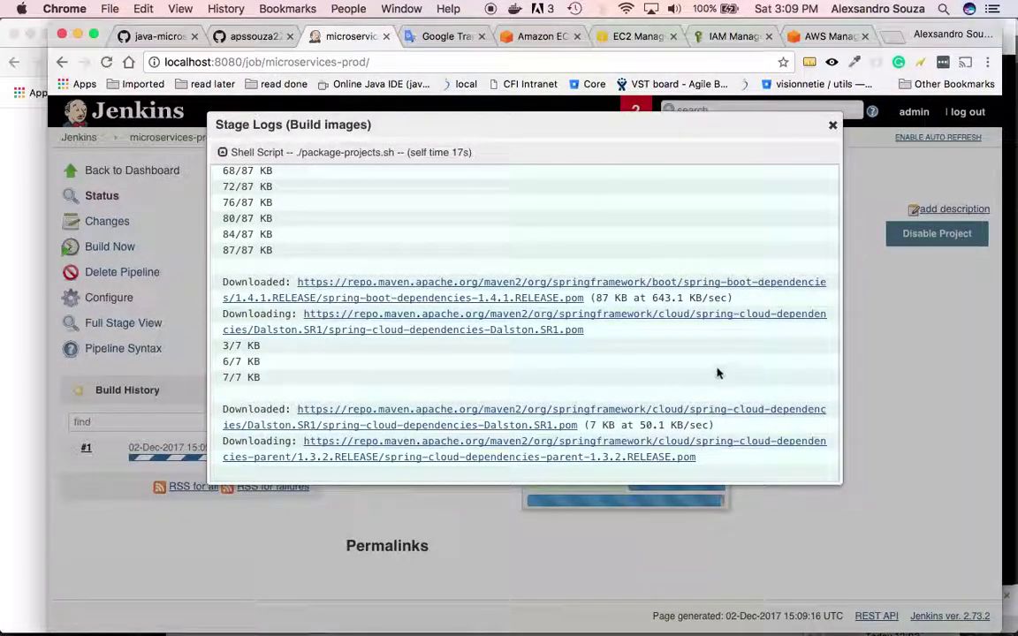
click(832, 126)
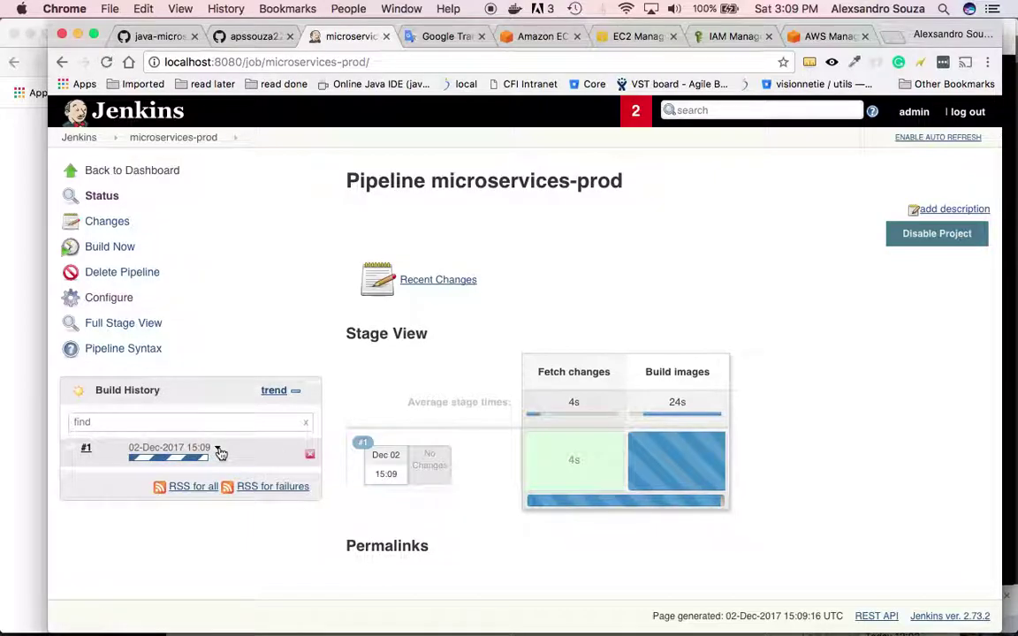
click(218, 448)
click(208, 509)
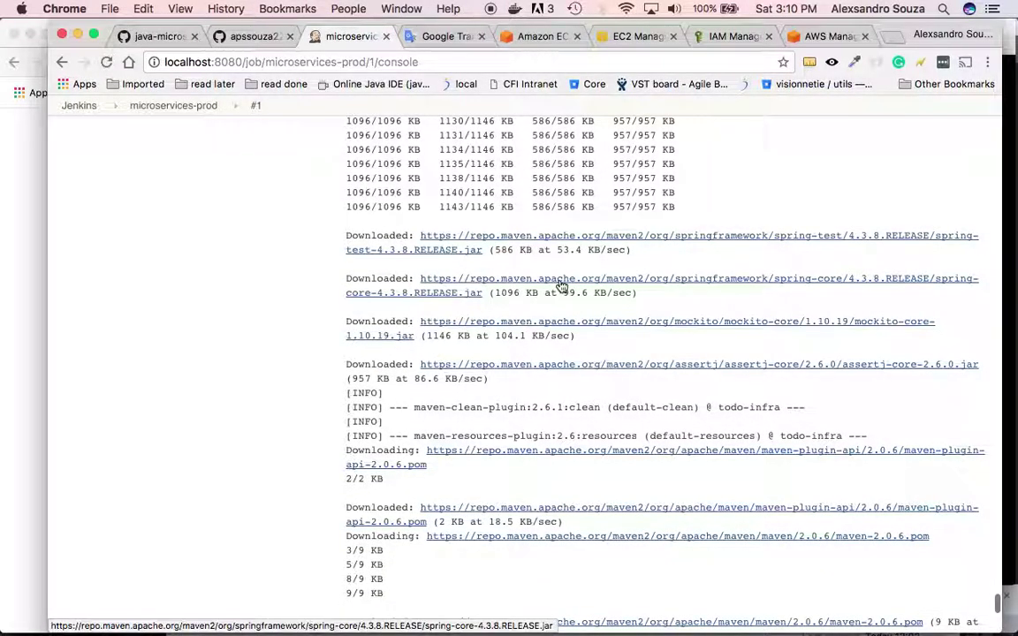
- Follow build #1's console output until the Docker image layers are being pushed
scroll(561, 287, up, 10)
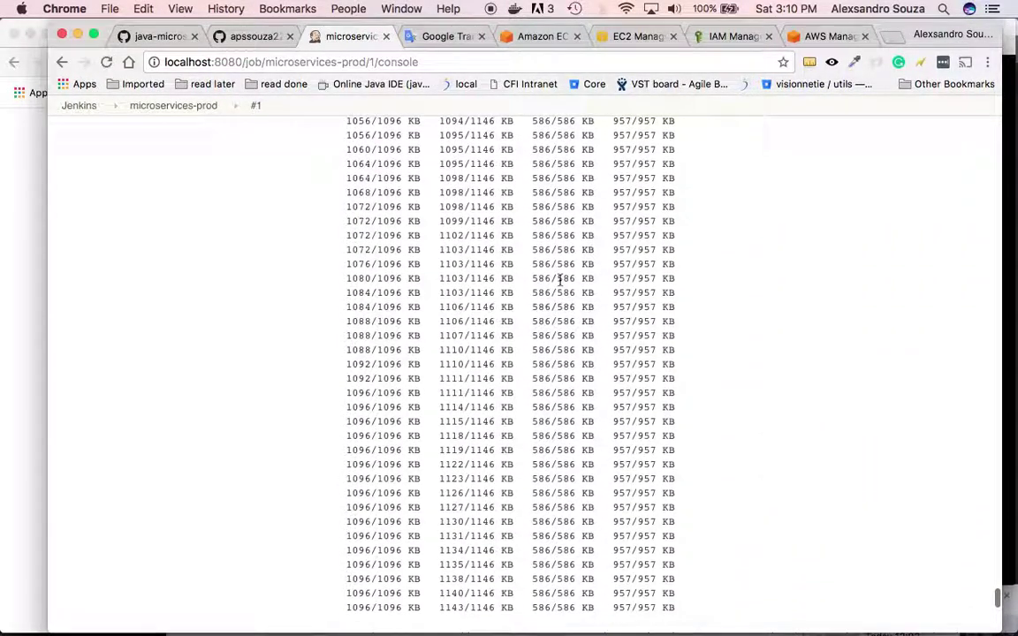
key(super+Tab)
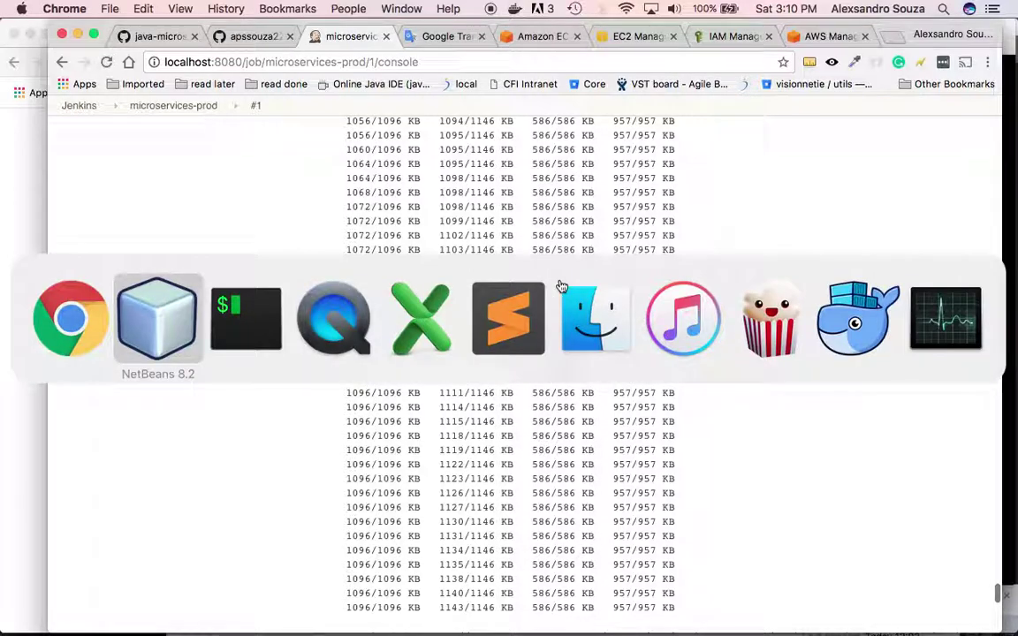
key(super+Tab)
key(super+Tab)
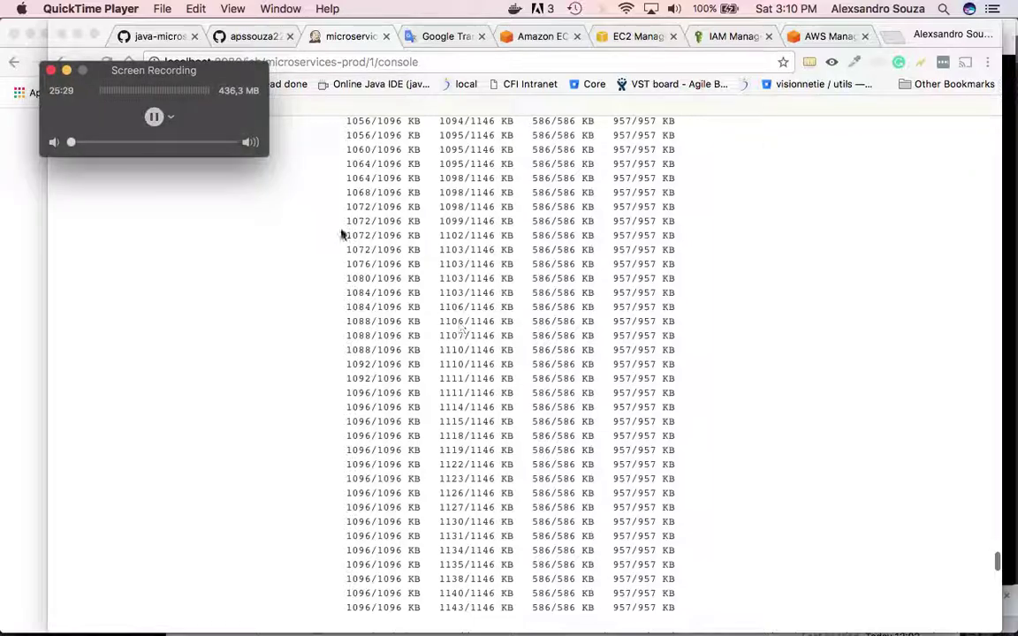
click(153, 116)
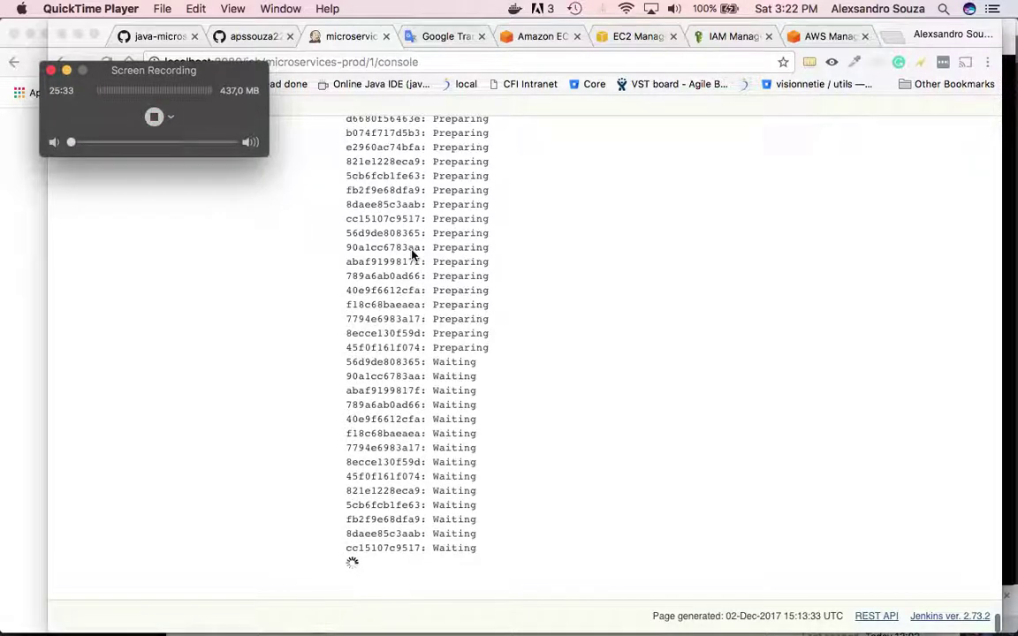
- Scroll build #1's console log to the end, where eureka, config, admin, kafka, zookeeper, user and oauth show PENDING
click(411, 254)
scroll(412, 255, up, 5)
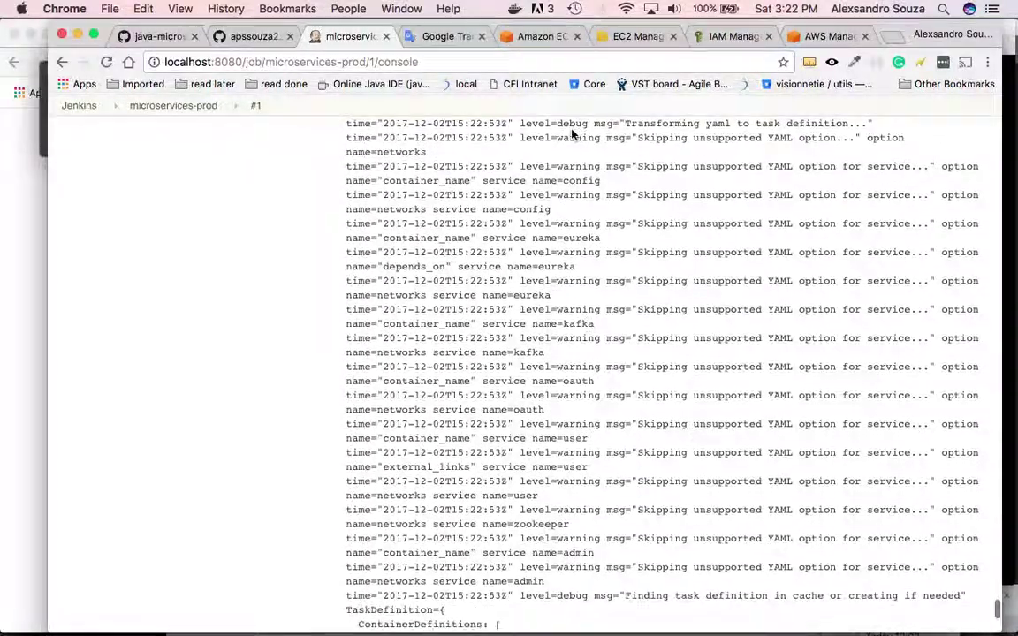
scroll(586, 360, up, 10)
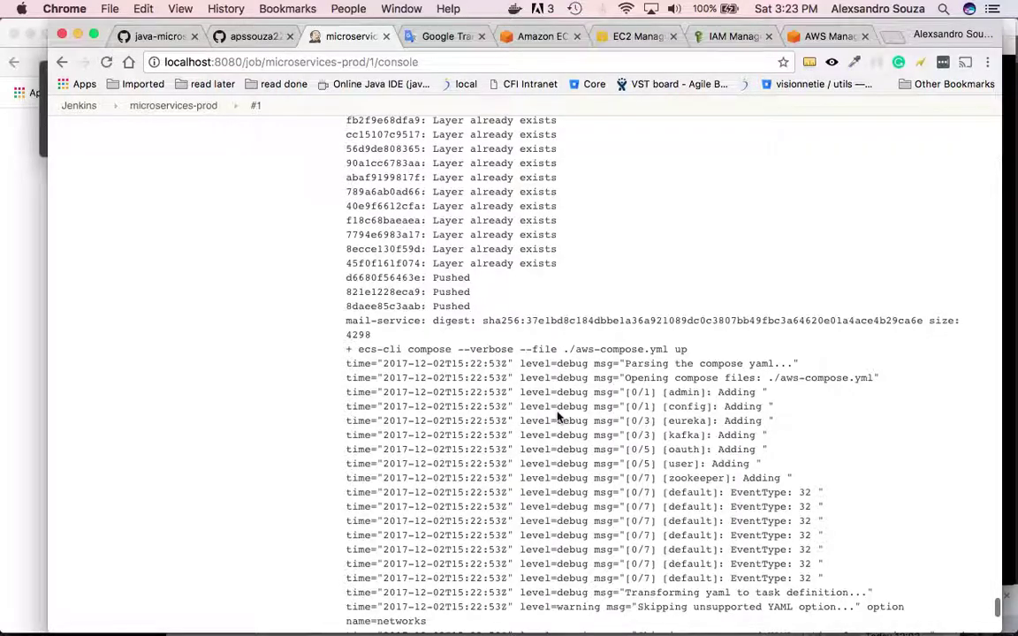
scroll(557, 413, down, 3)
scroll(558, 414, down, 8)
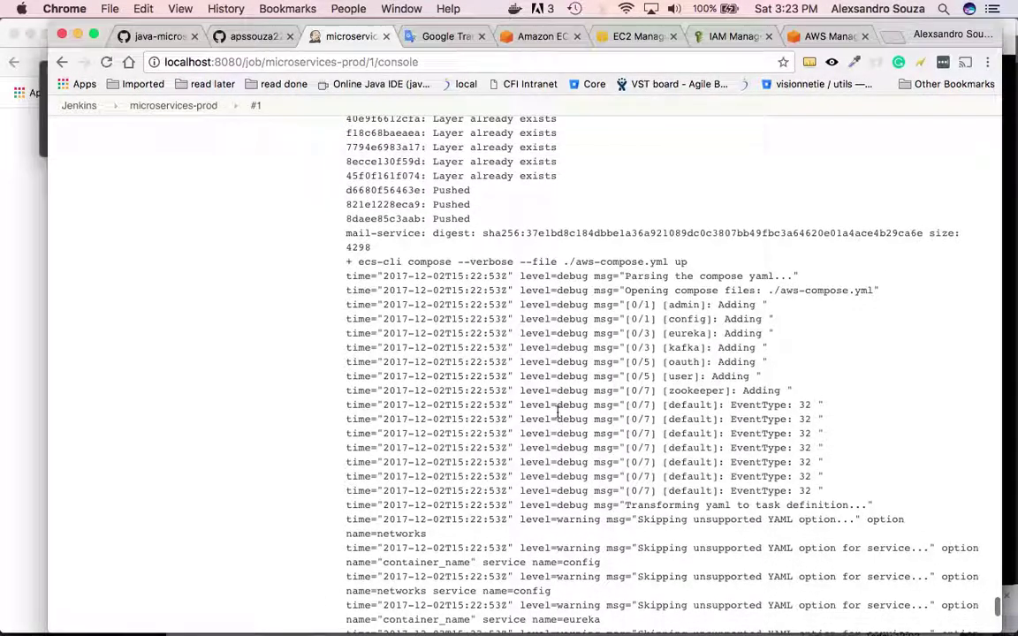
scroll(558, 408, down, 18)
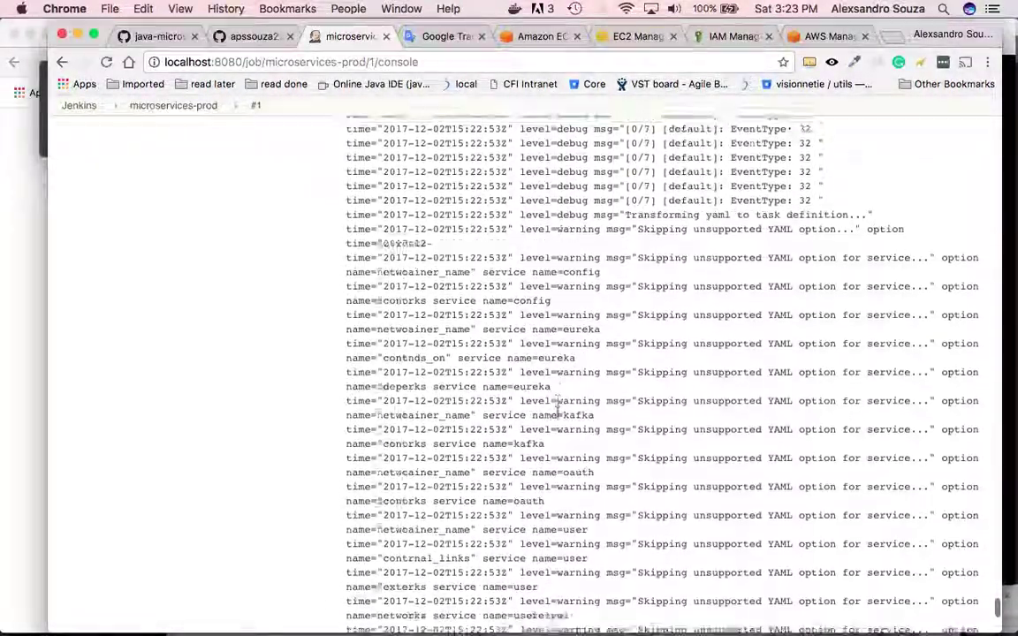
scroll(557, 415, down, 1)
scroll(558, 416, down, 1)
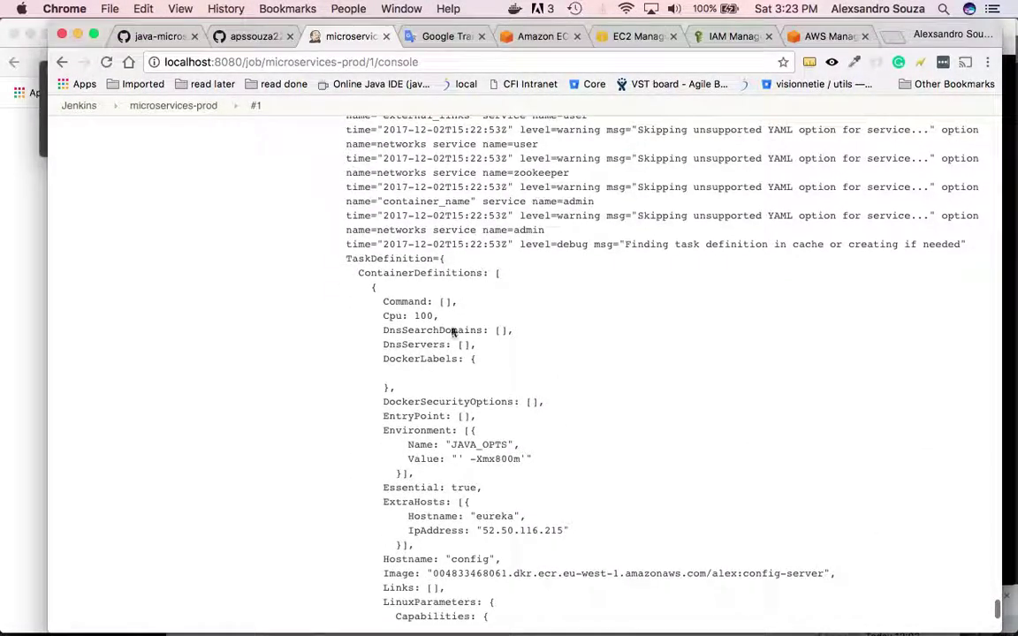
scroll(469, 425, down, 20)
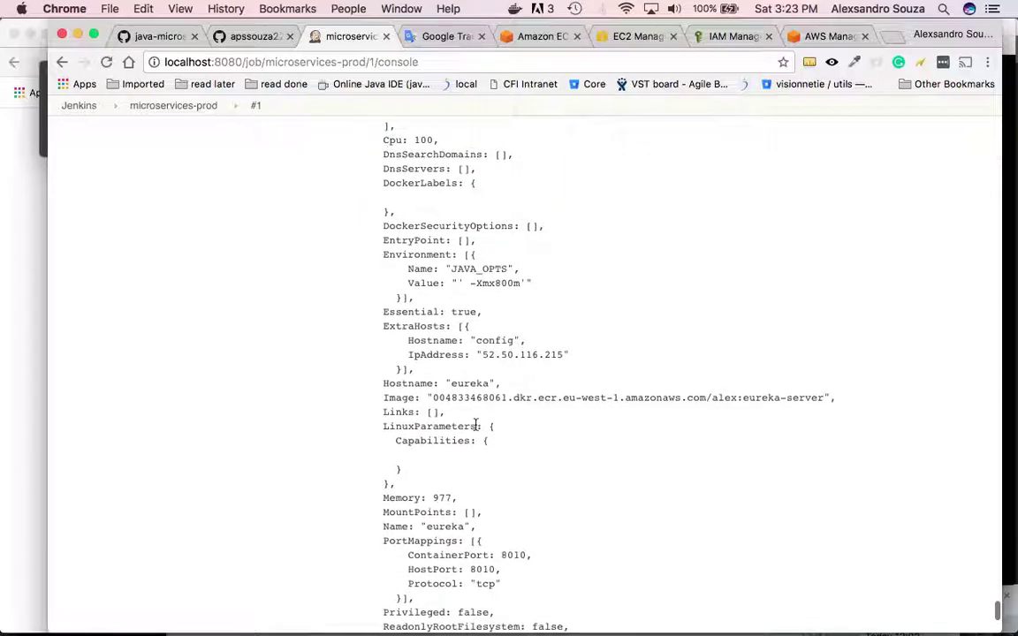
scroll(475, 425, down, 20)
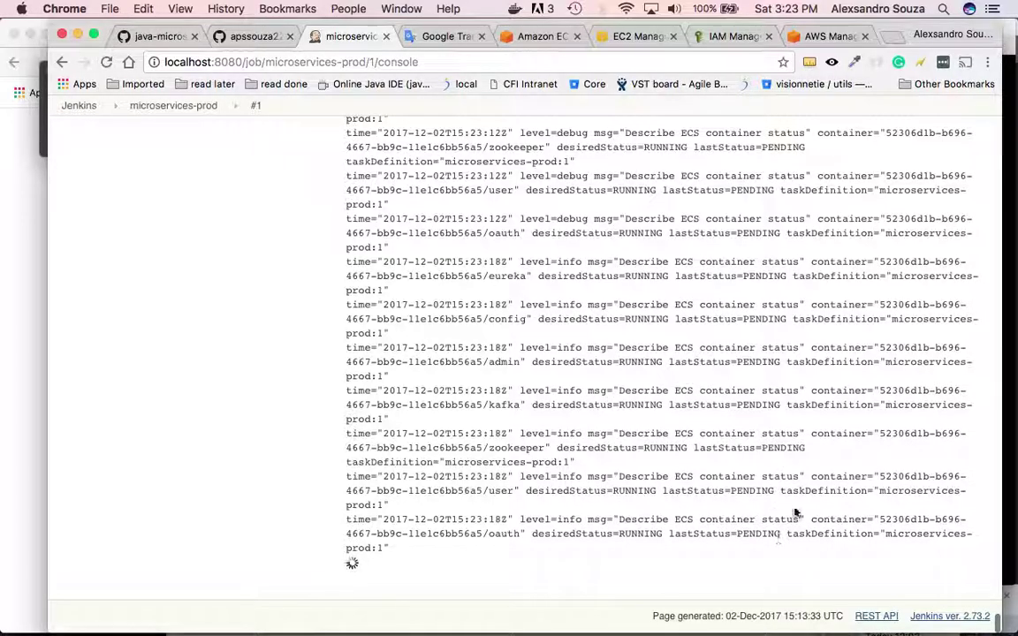
- Refresh cluster-test's tasks, inspect the pending task's container statuses, then view its m4.xlarge EC2 instance
click(535, 36)
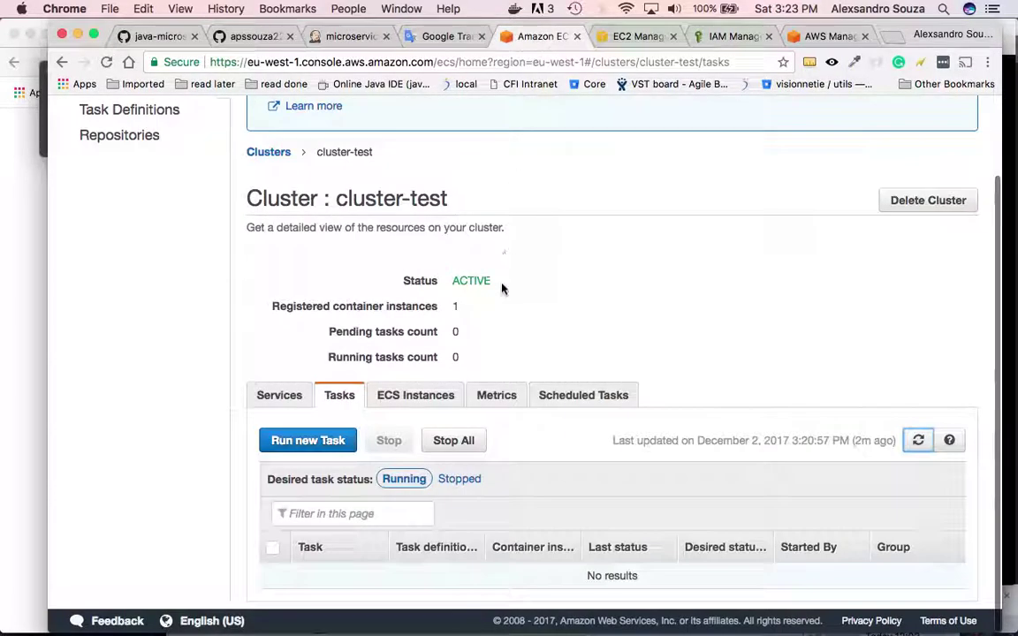
click(916, 442)
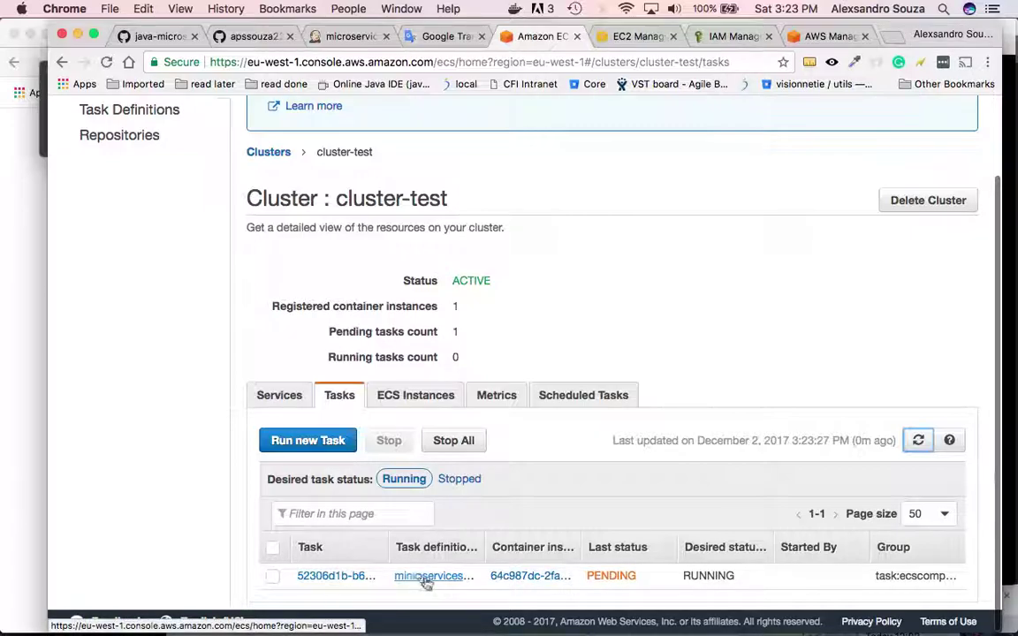
click(346, 579)
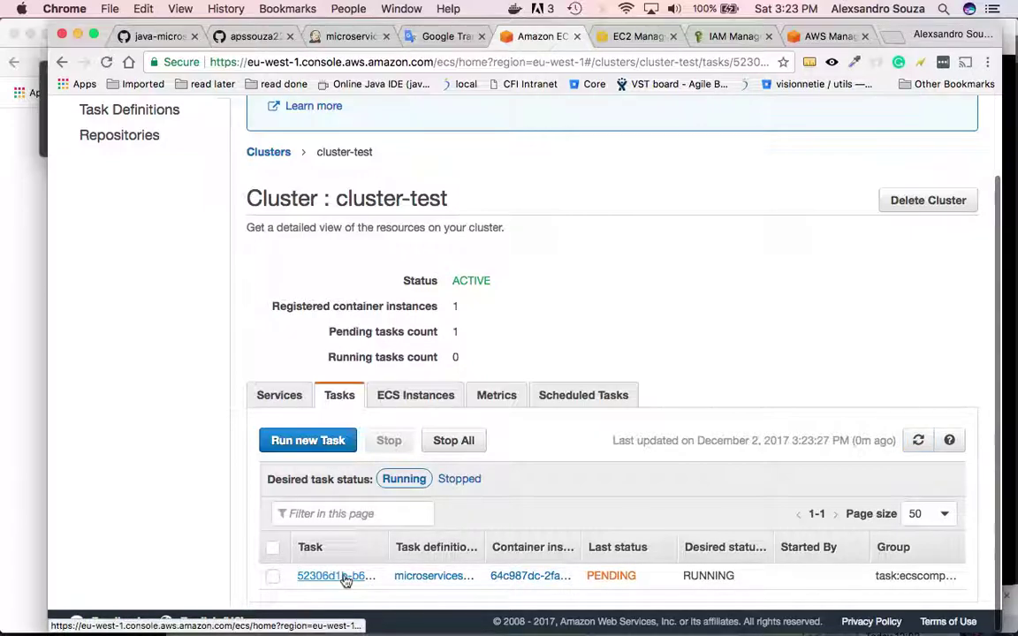
scroll(520, 477, down, 5)
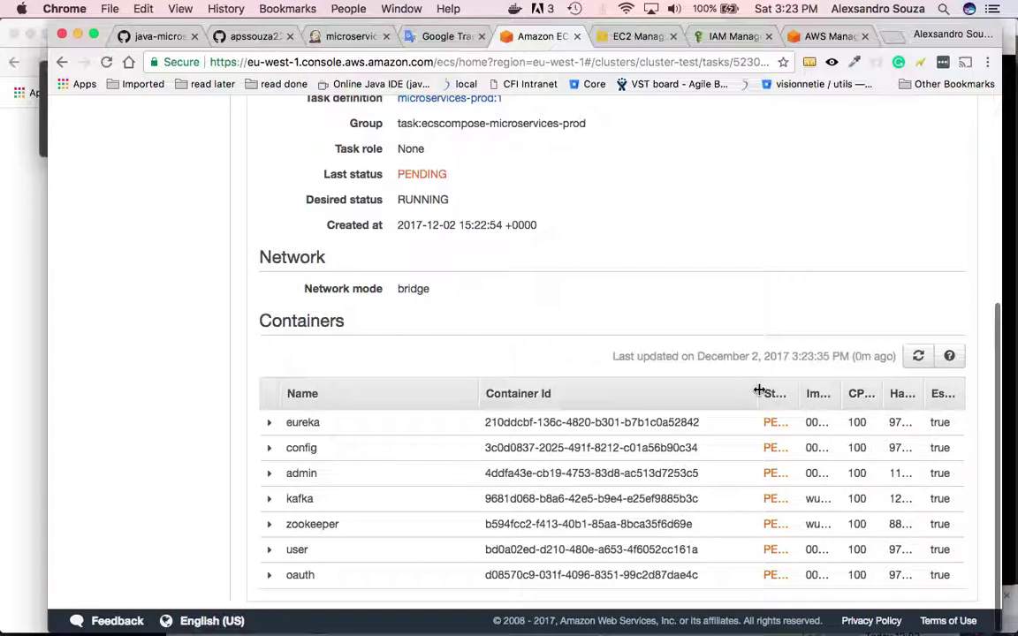
drag(759, 389, 735, 394)
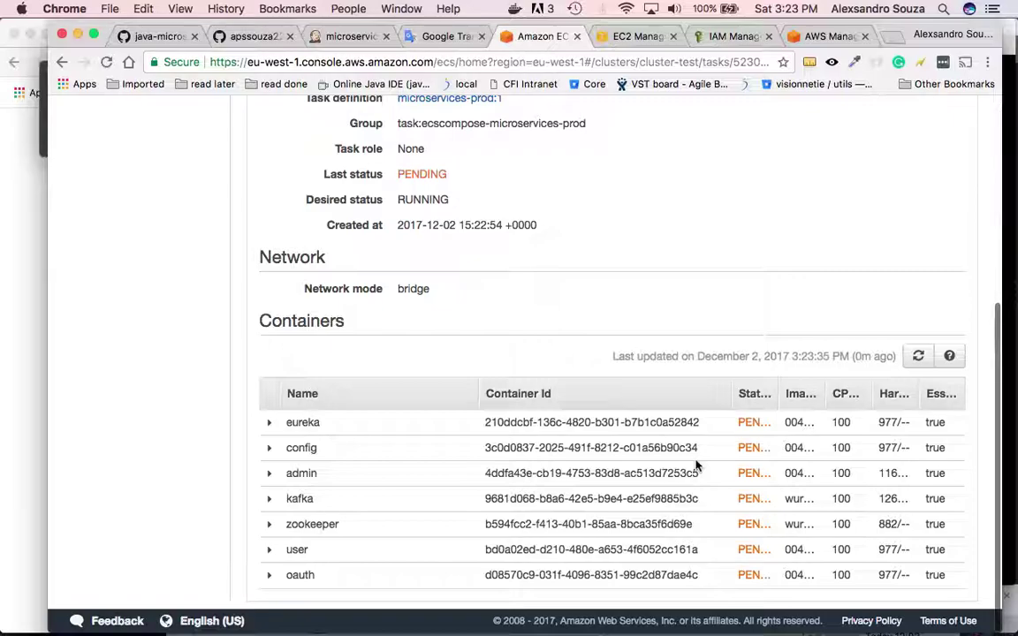
scroll(692, 264, up, 4)
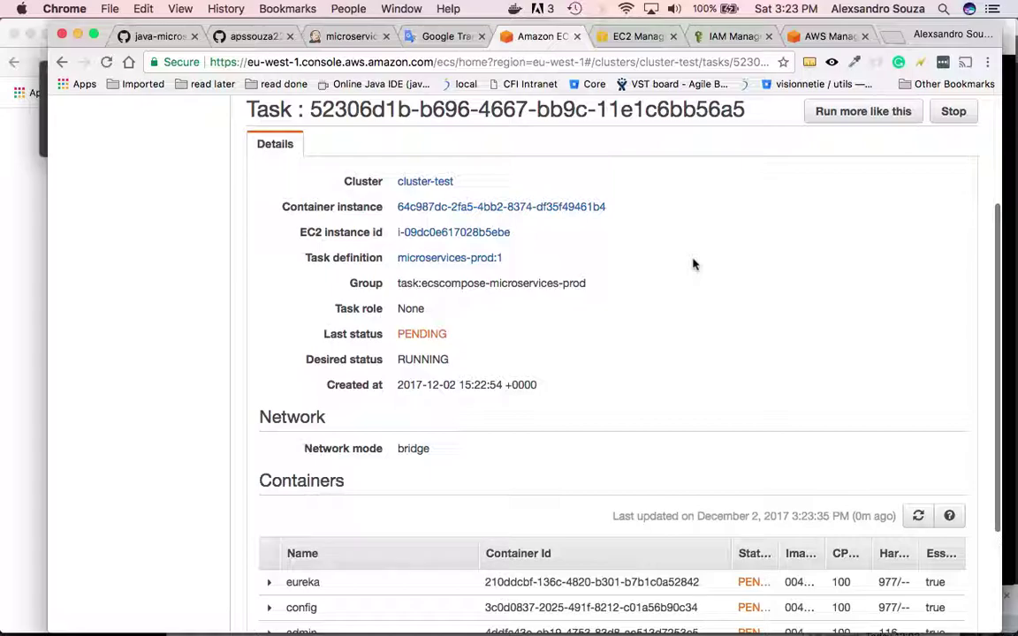
click(618, 36)
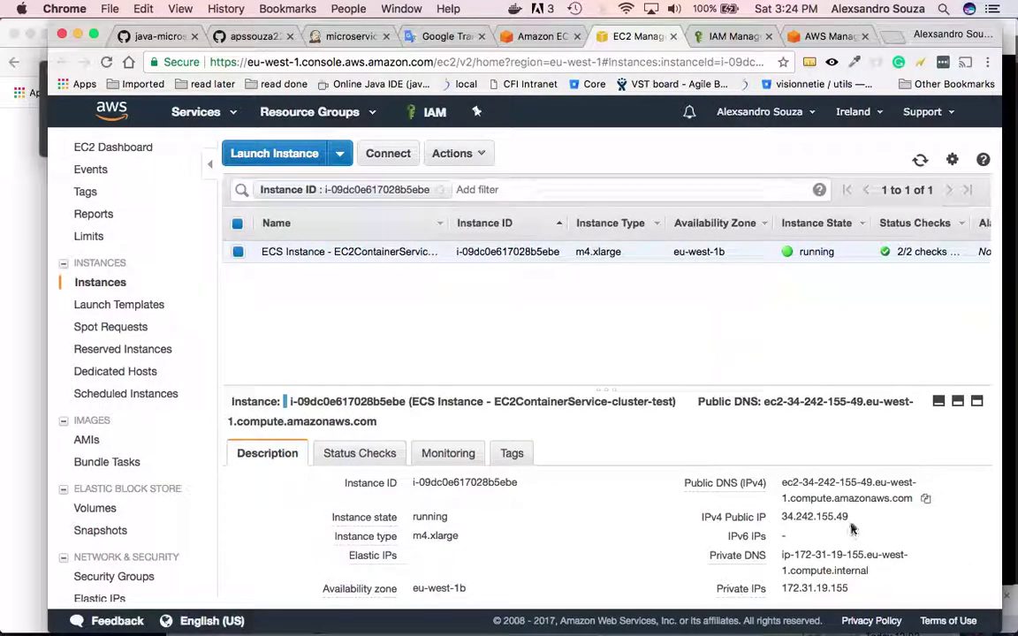
- Copy the instance's public IP and enter 34.242.155.49:8888/health in a spare browser tab
drag(843, 516, 782, 515)
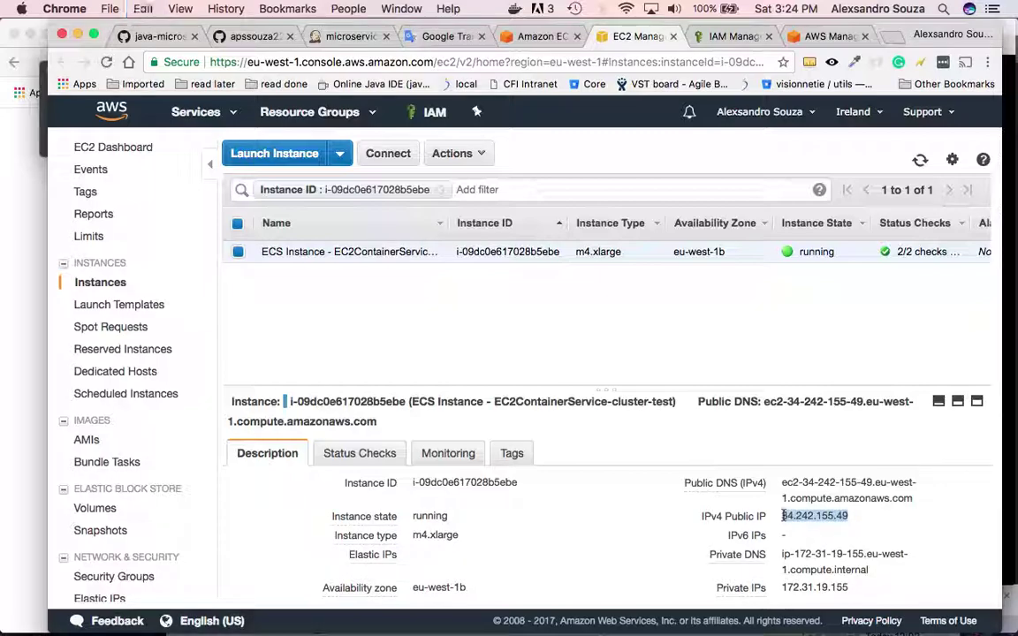
key(super+c)
click(734, 36)
click(697, 62)
key(super+v)
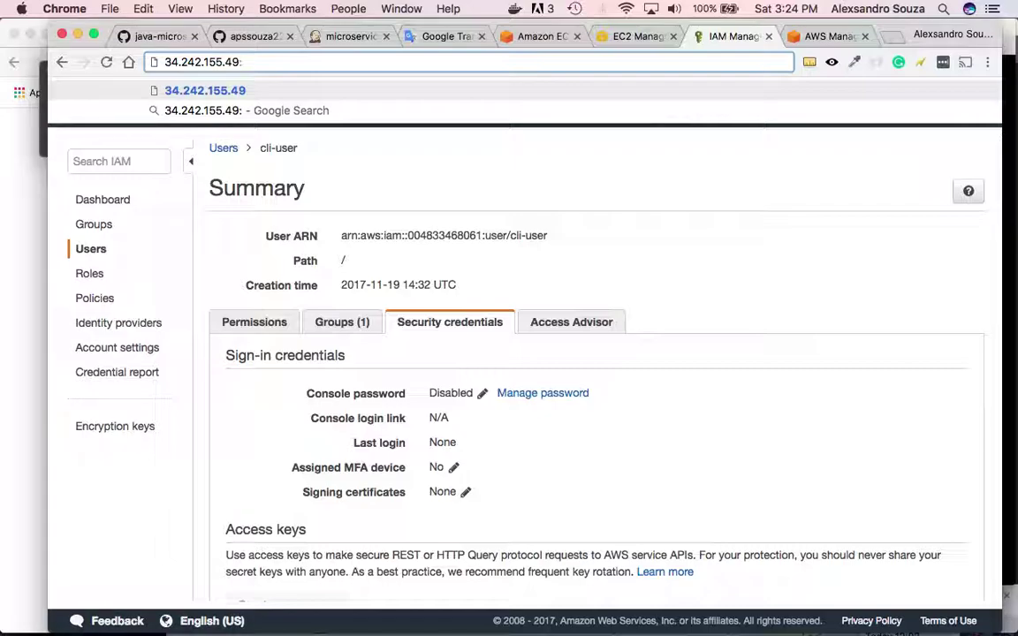
text(88)
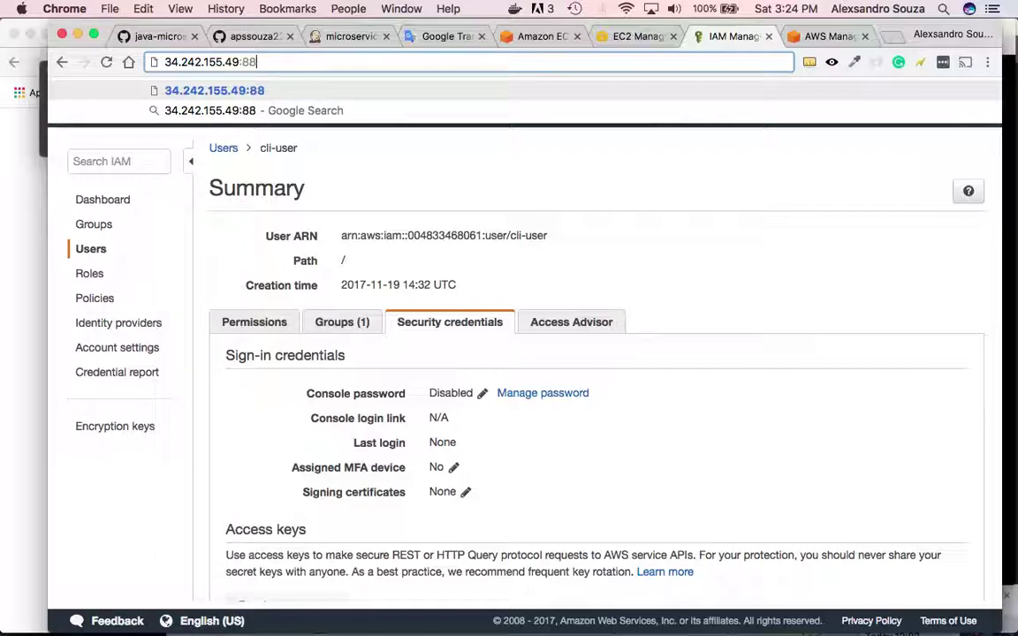
text(88/)
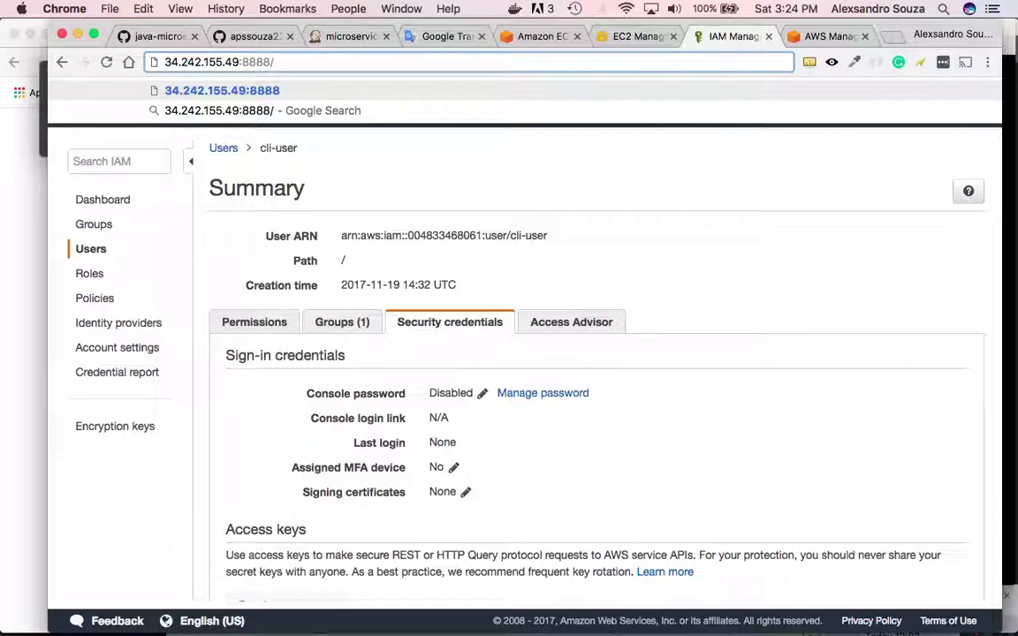
text(HEATH)
key(BackSpace)
key(BackSpace)
key(BackSpace)
key(BackSpace)
key(BackSpace)
text(health)
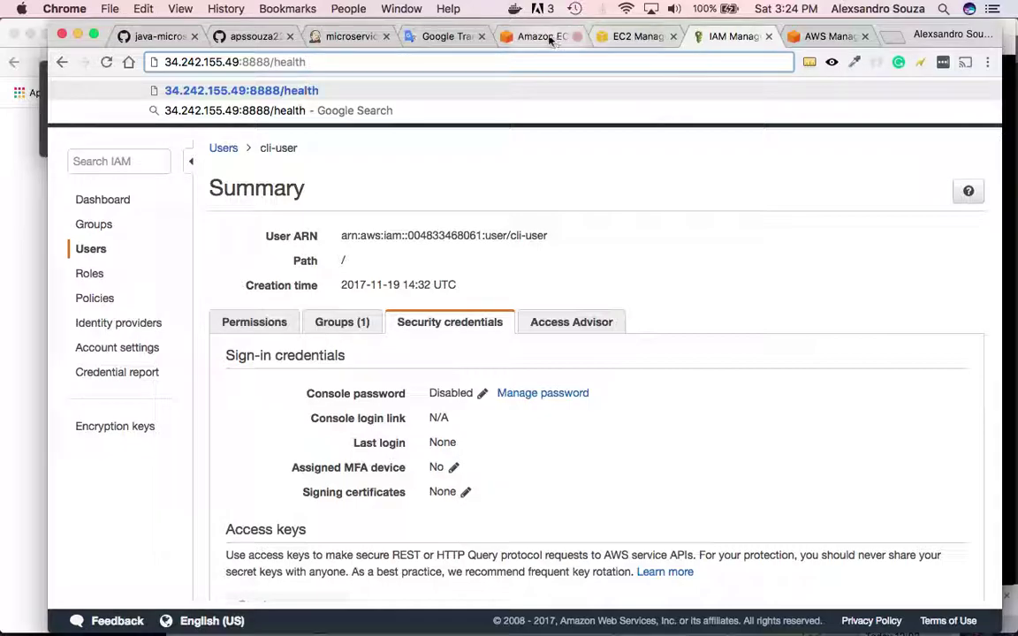
- Confirm the task's containers are STOPPED, then filter cluster-test's tasks by Stopped status
click(550, 40)
scroll(707, 416, down, 4)
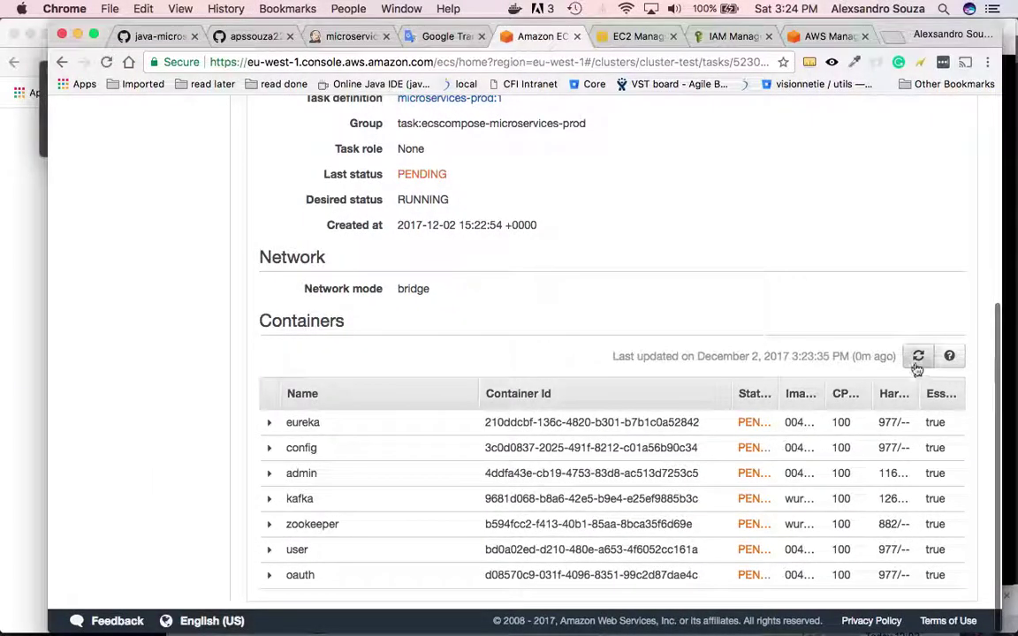
click(917, 357)
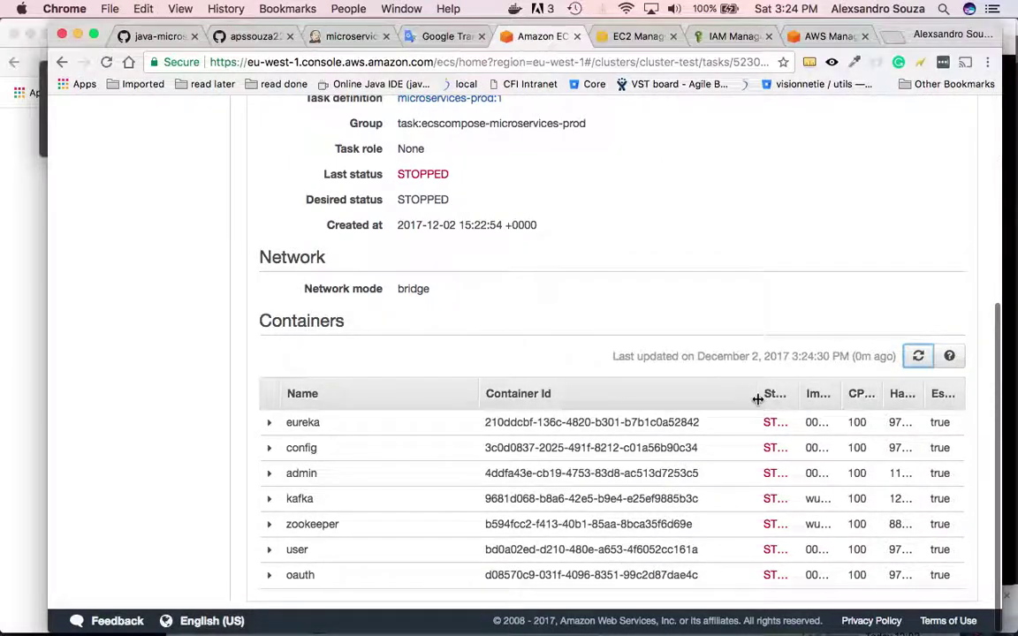
drag(757, 398, 788, 395)
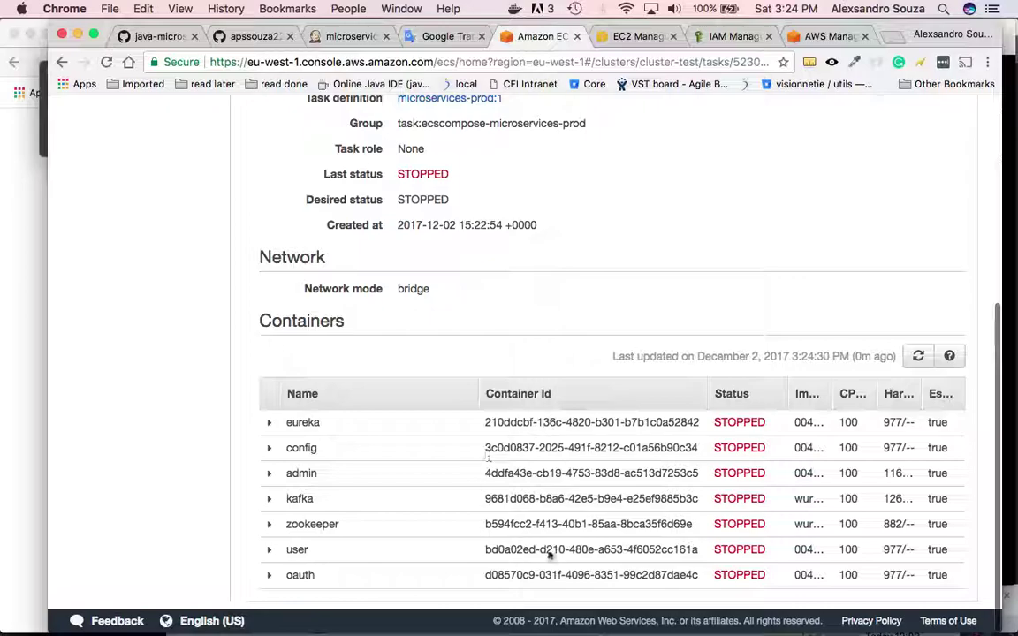
scroll(529, 360, up, 5)
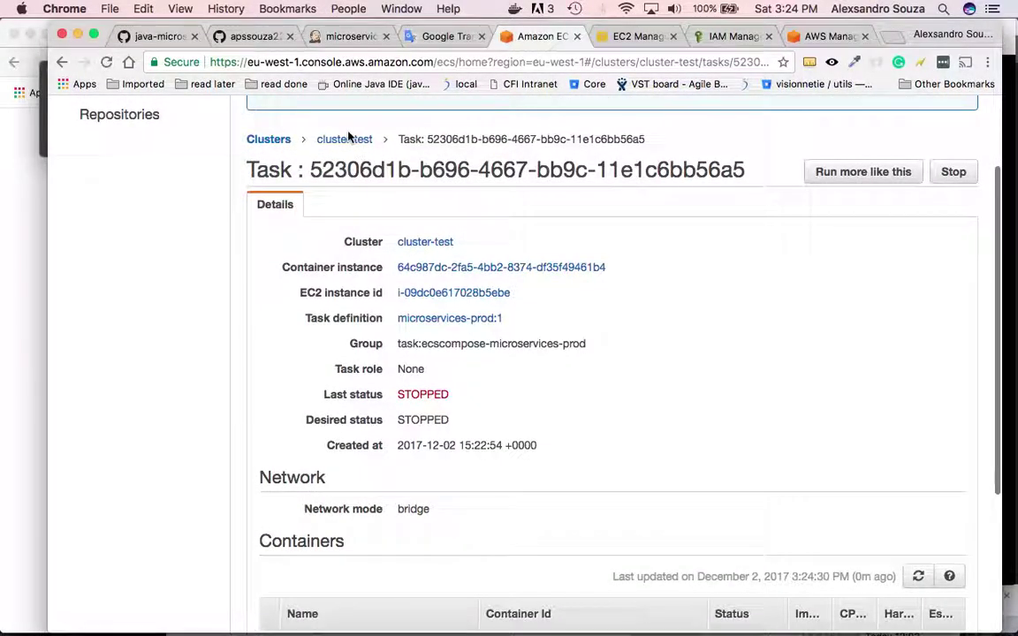
click(346, 140)
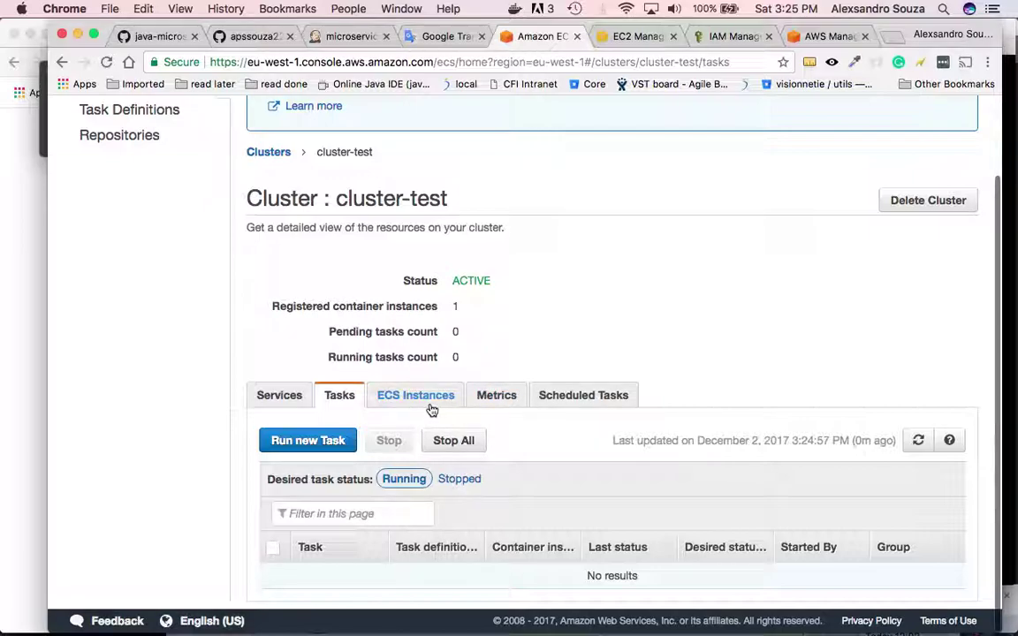
click(460, 480)
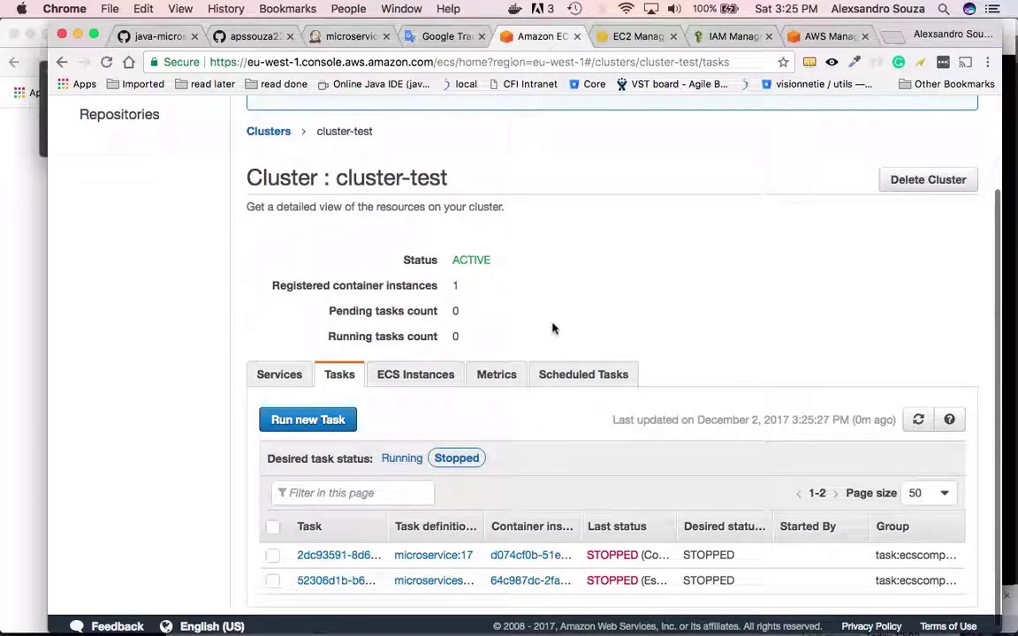
- Replace all EC2_INSTANCE_IP occurrences in aws-compose.yml with 34.242.155.49
mouse_move(474, 592)
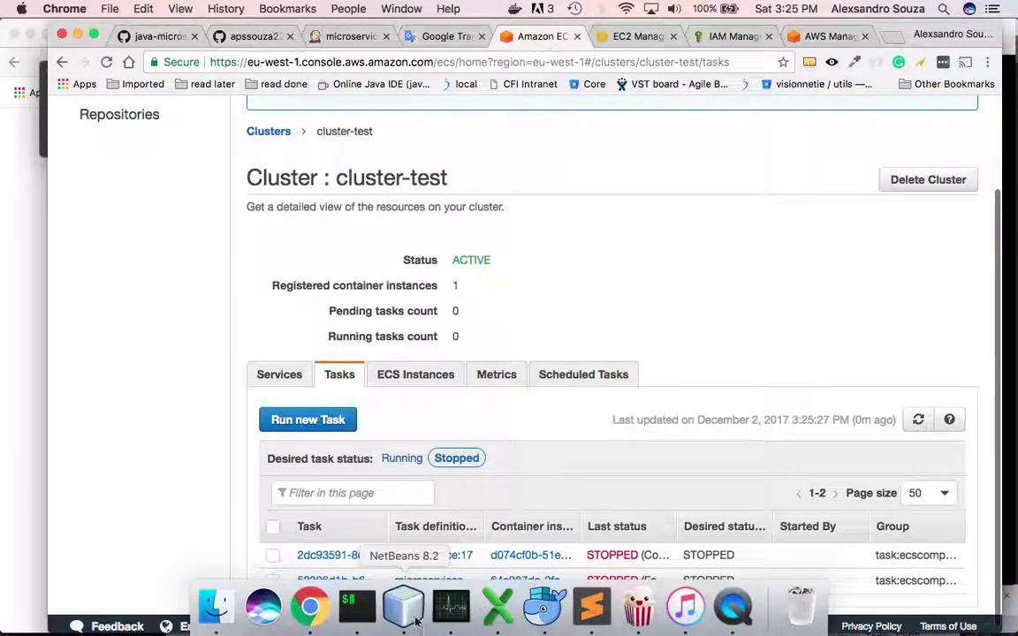
click(402, 606)
click(280, 166)
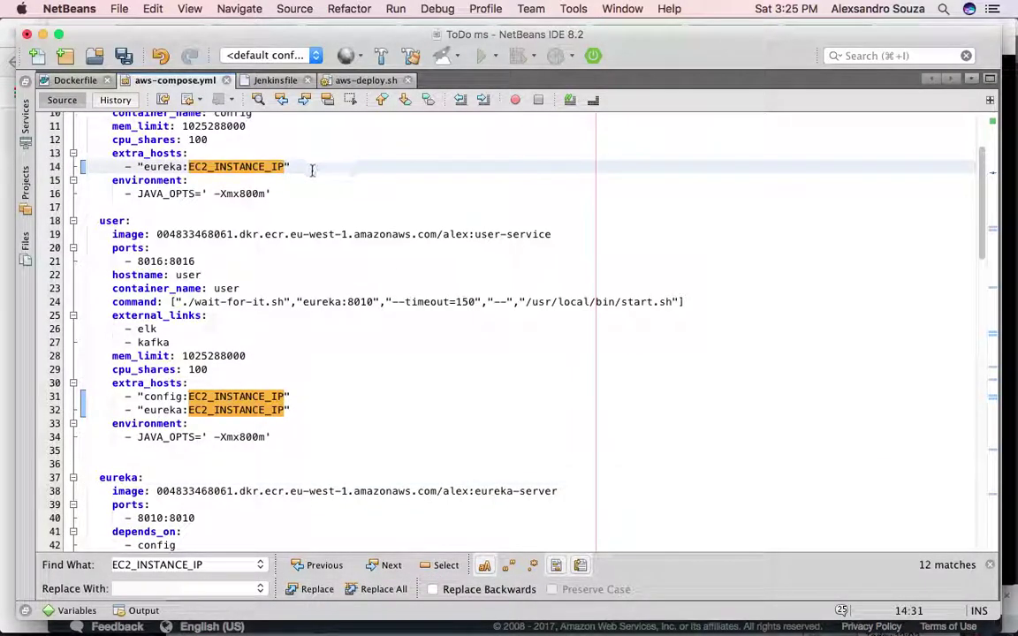
double_click(235, 168)
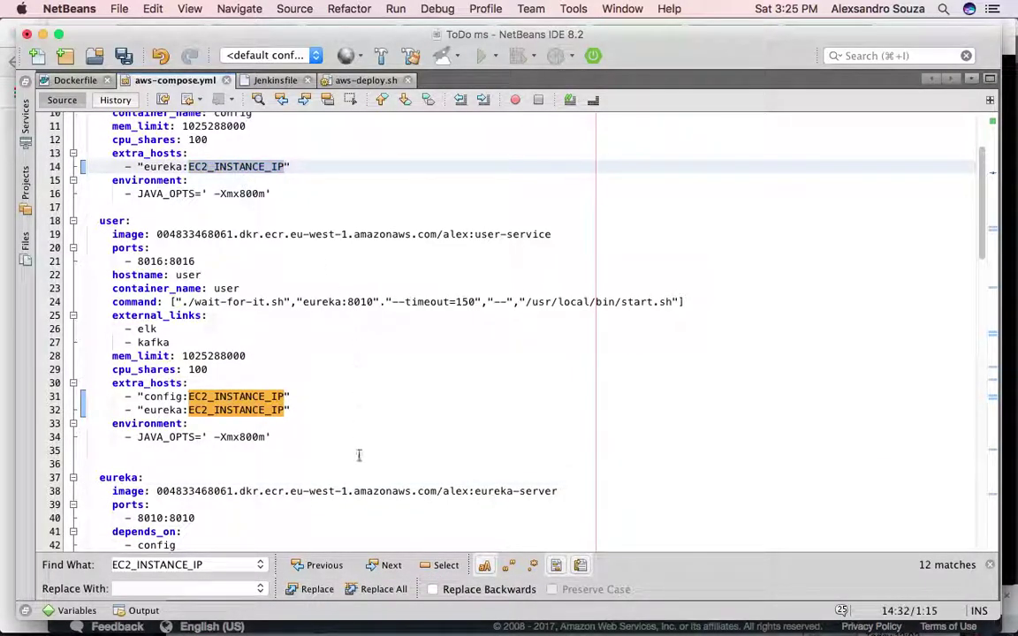
click(236, 589)
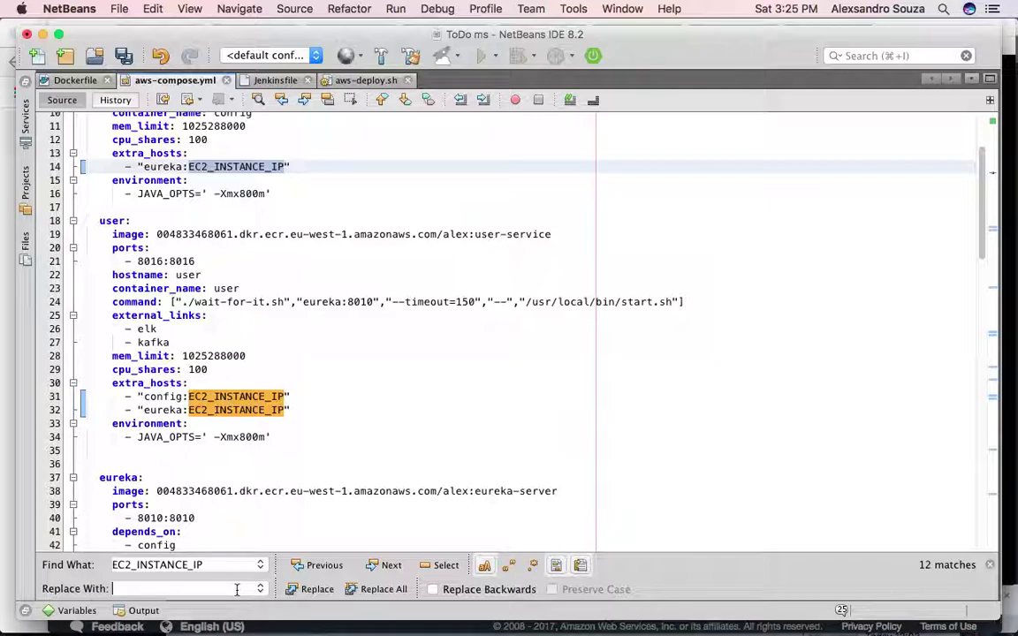
key(super+v)
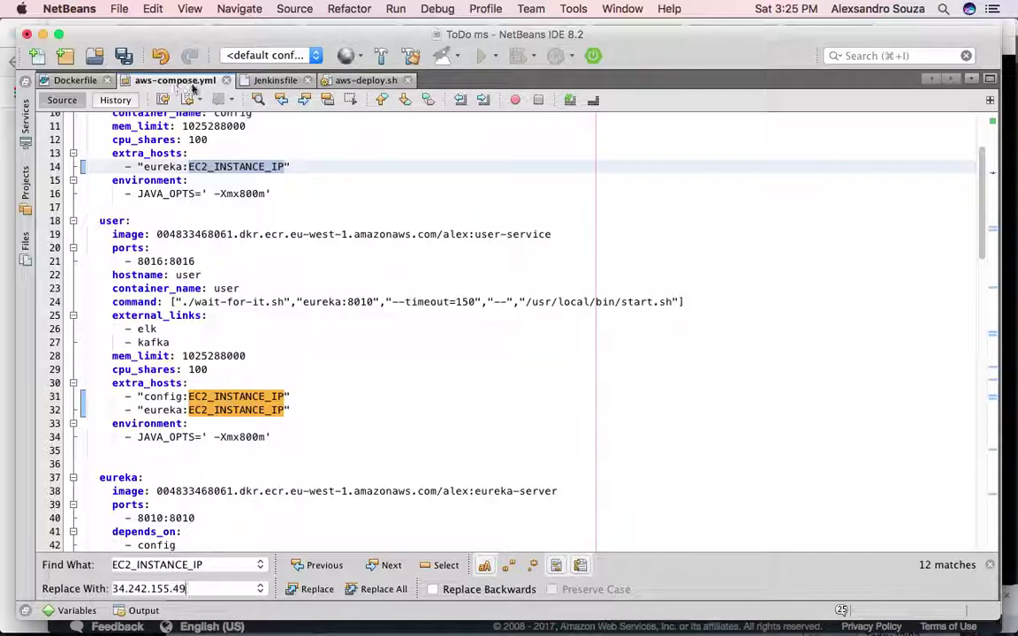
click(373, 590)
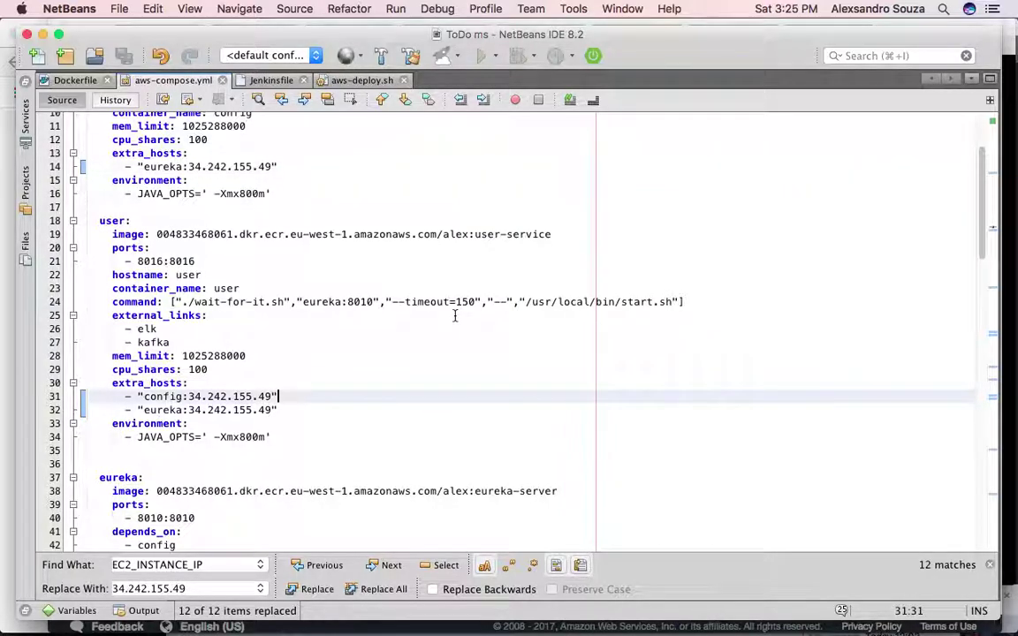
- Check that the user service's extra_hosts now map config and eureka to 34.242.155.49
scroll(455, 315, up, 3)
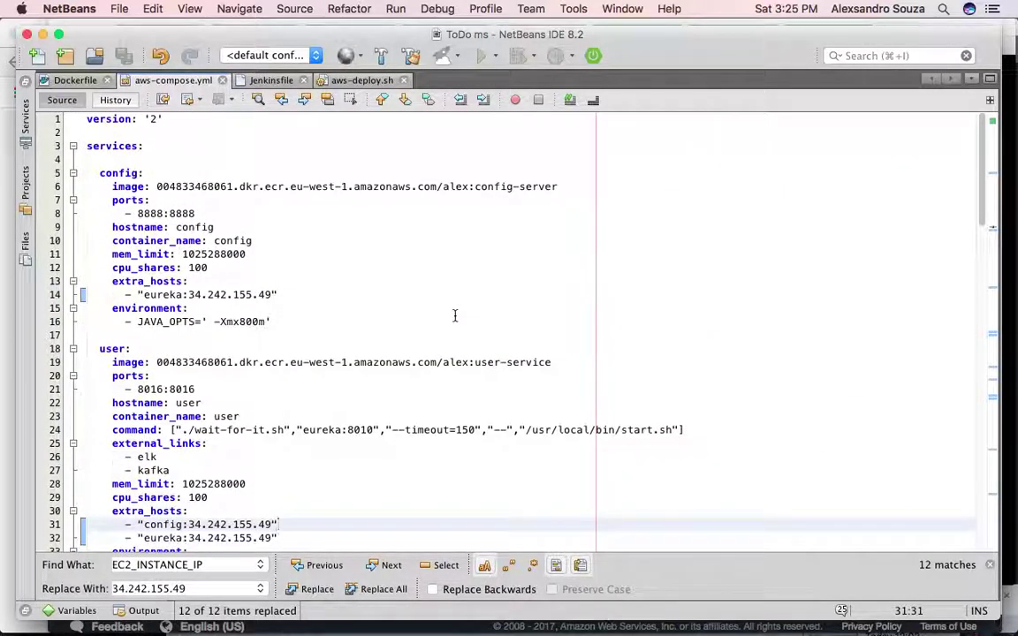
scroll(455, 316, down, 3)
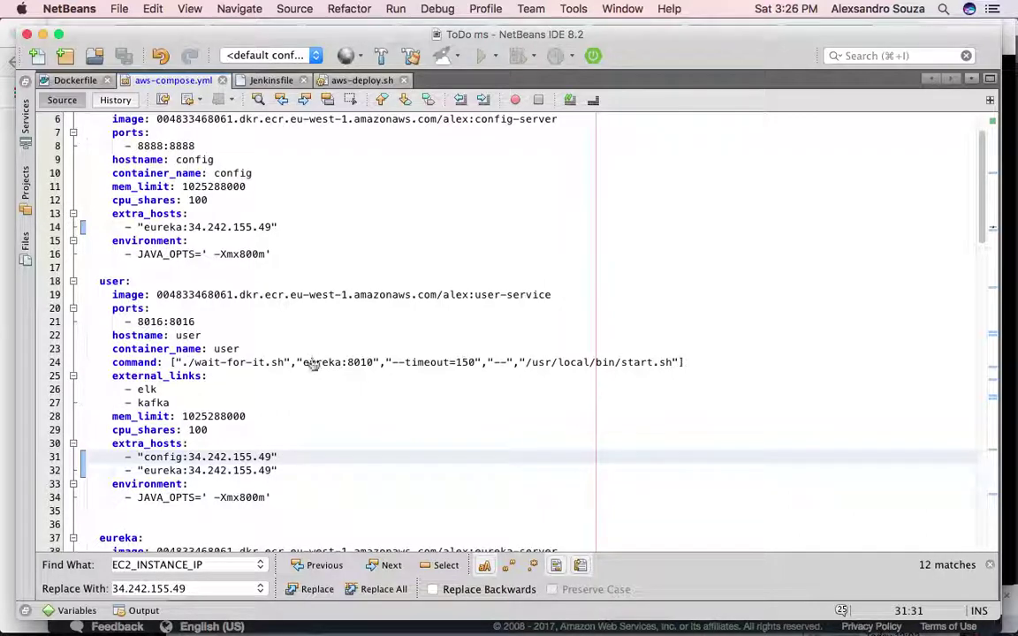
key(super+Tab)
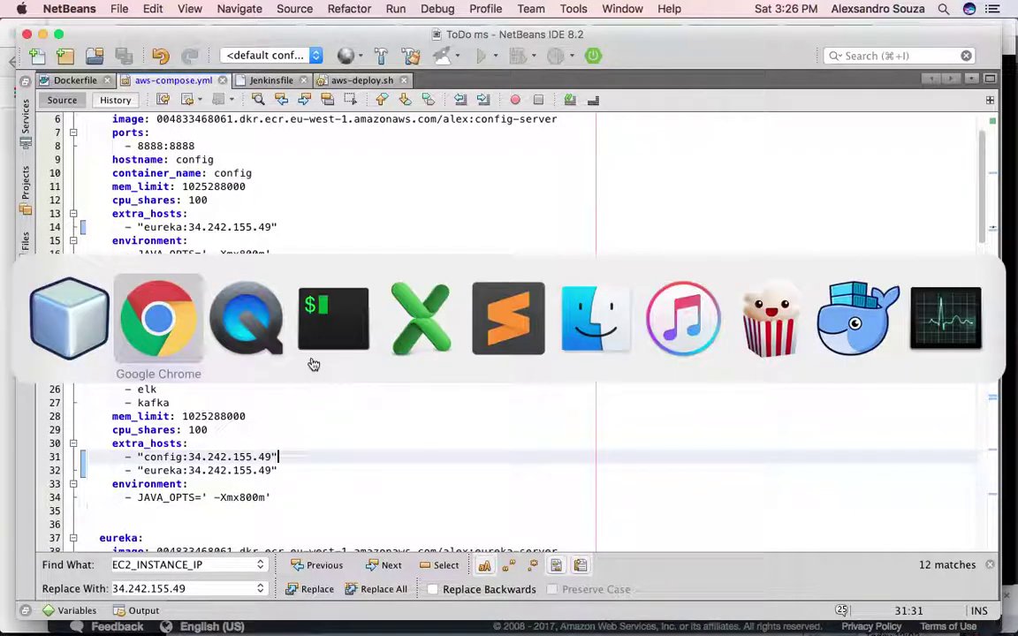
key(Escape)
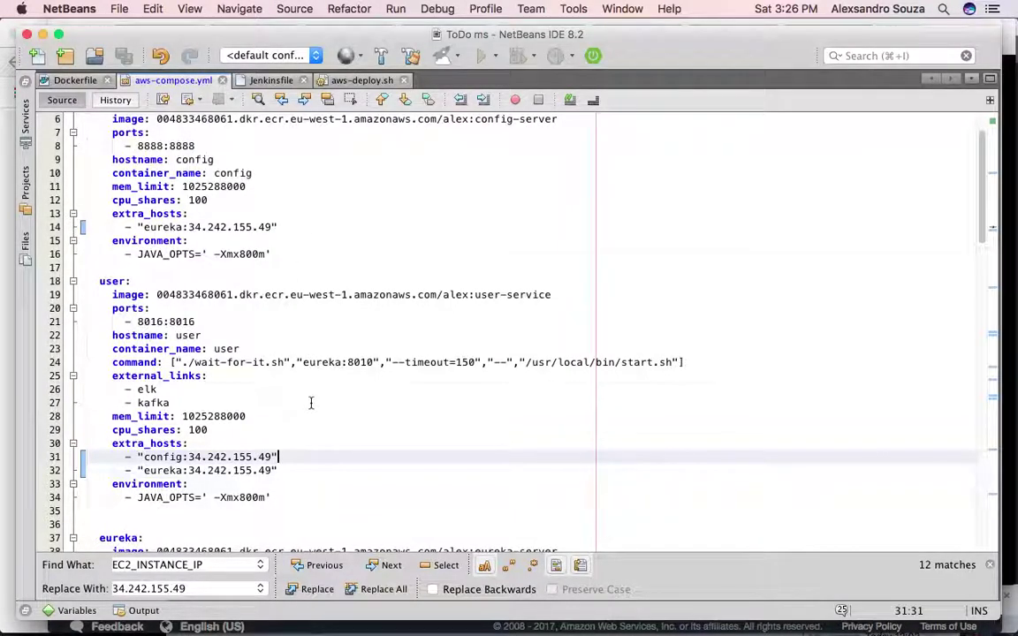
key(super+Tab)
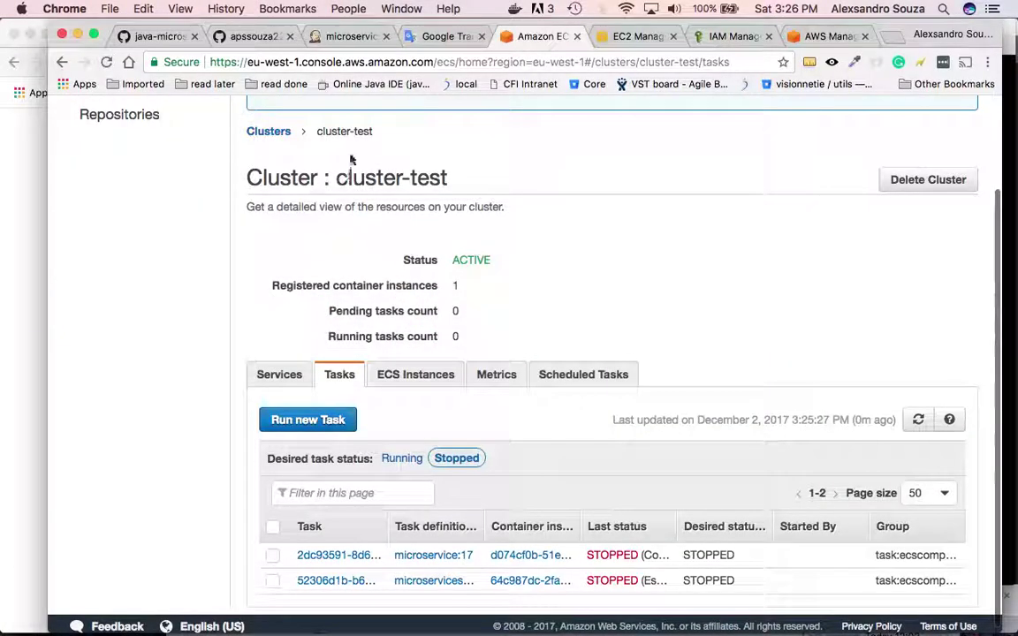
- Confirm build #1's console ends in Finished: SUCCESS and go to the microservices-prod page
click(350, 38)
scroll(475, 295, up, 10)
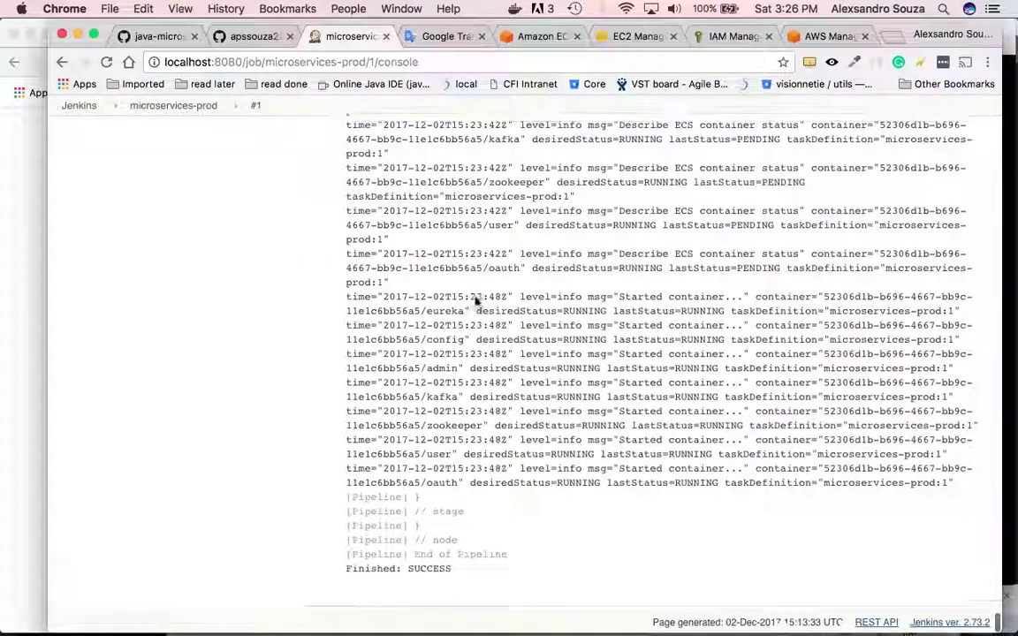
scroll(476, 296, down, 10)
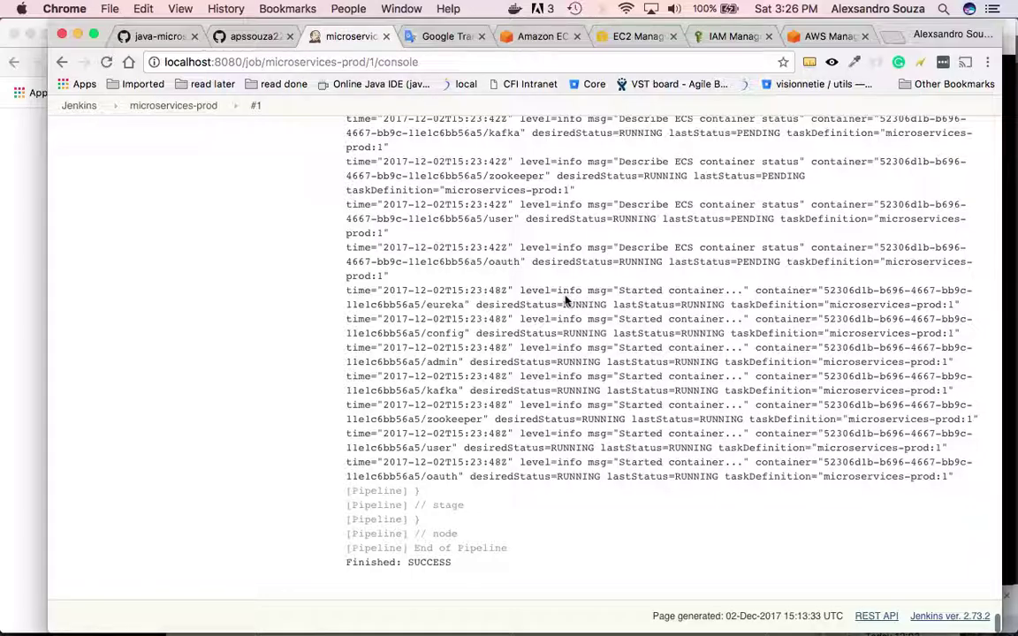
scroll(566, 302, up, 20)
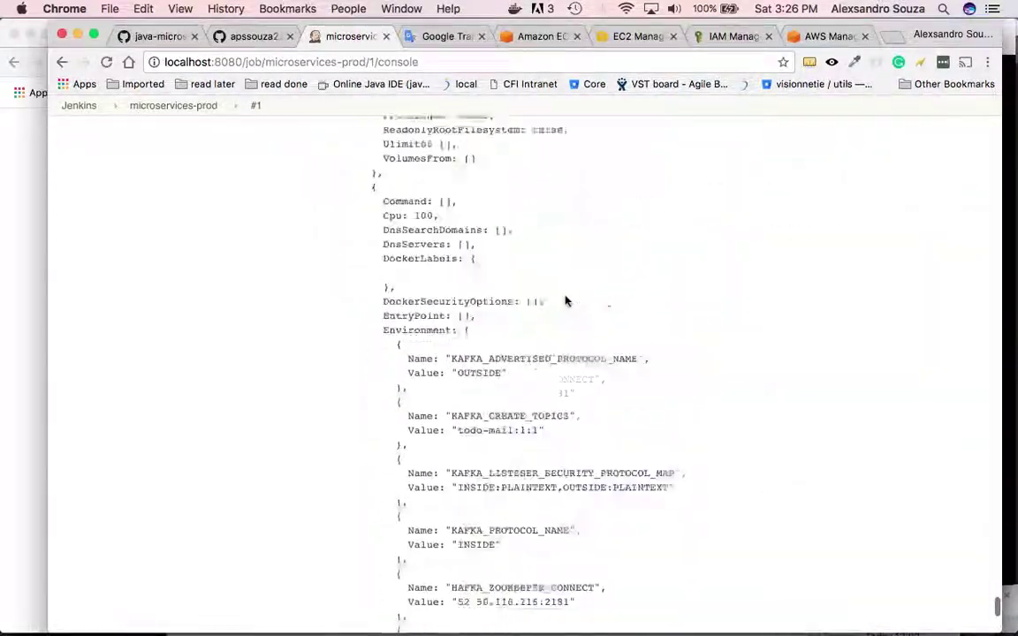
click(174, 107)
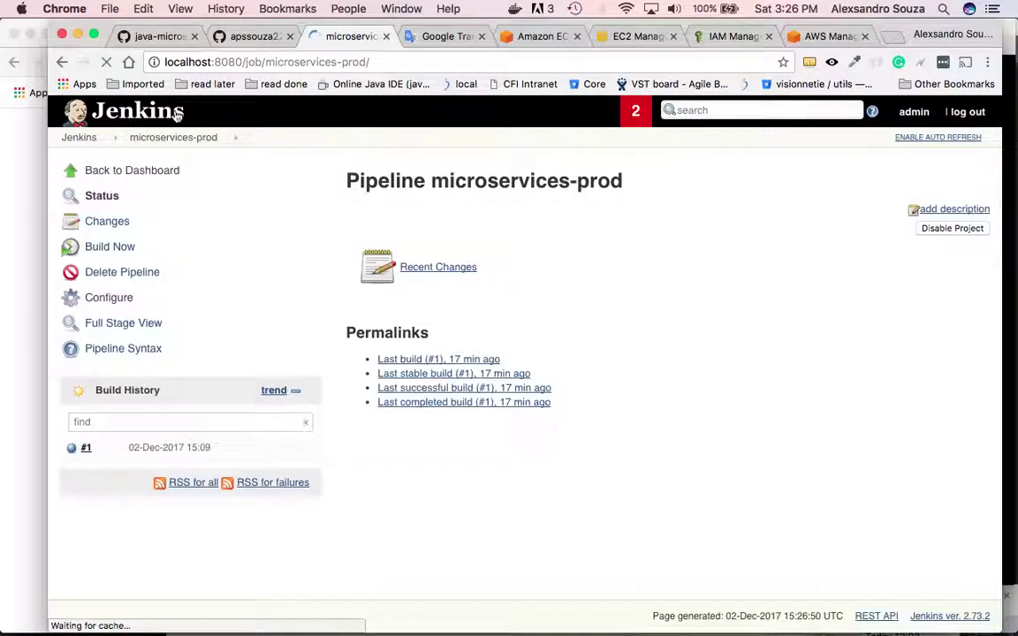
- Review microservices-prod's Pipeline script from SCM settings against the compose file in NetBeans
click(110, 297)
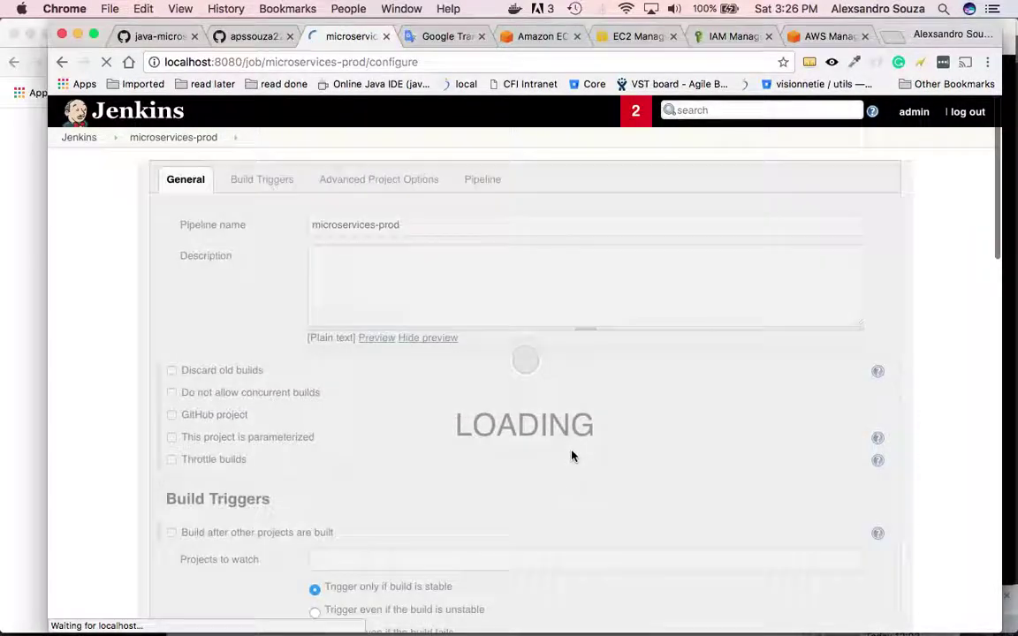
scroll(571, 456, down, 5)
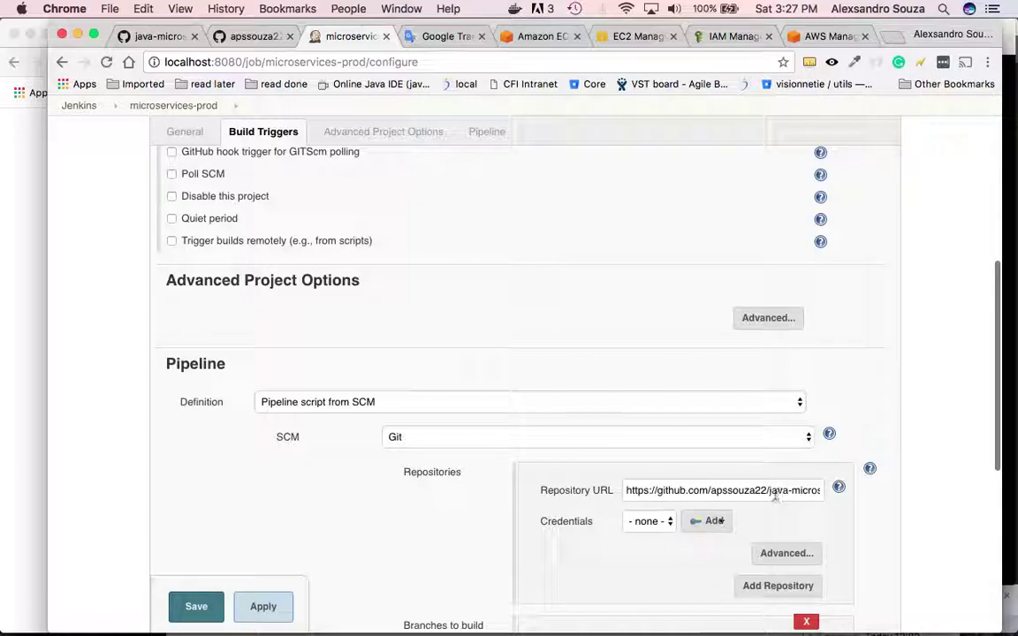
key(super+Tab)
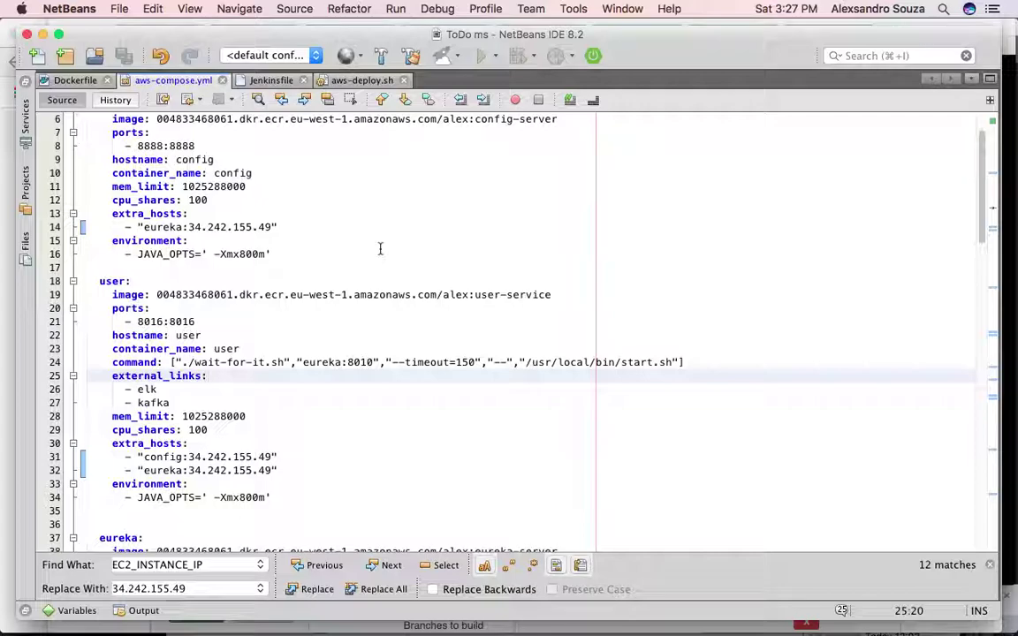
key(super+Tab)
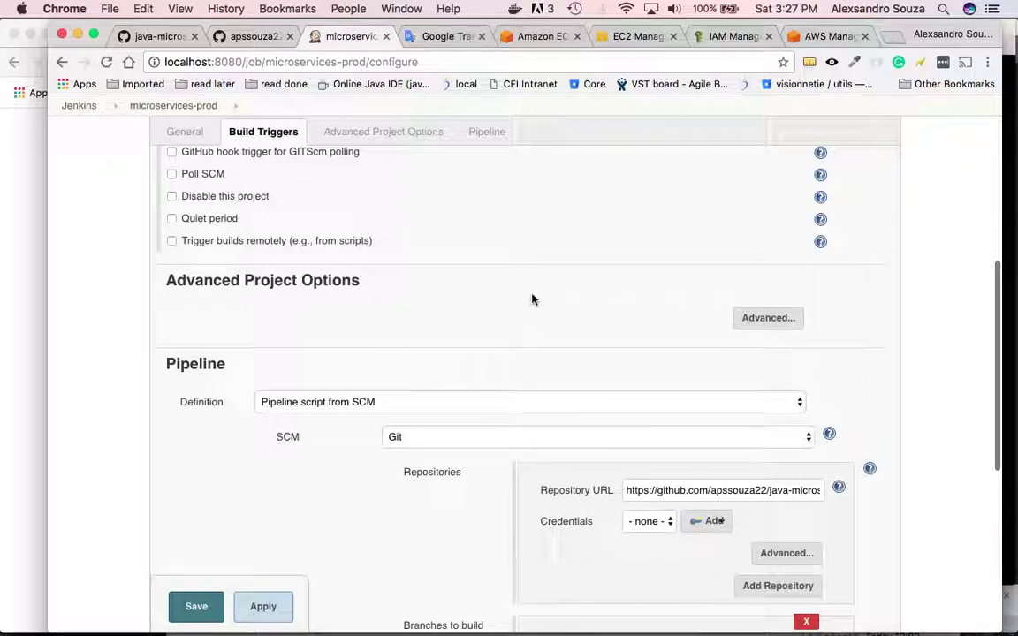
scroll(532, 299, up, 2)
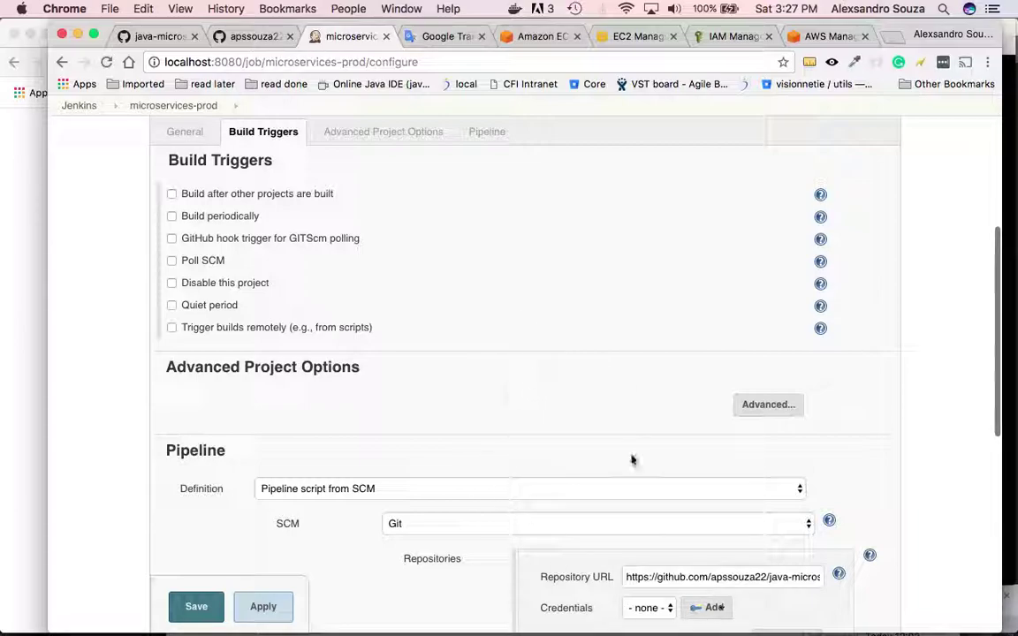
scroll(645, 290, up, 5)
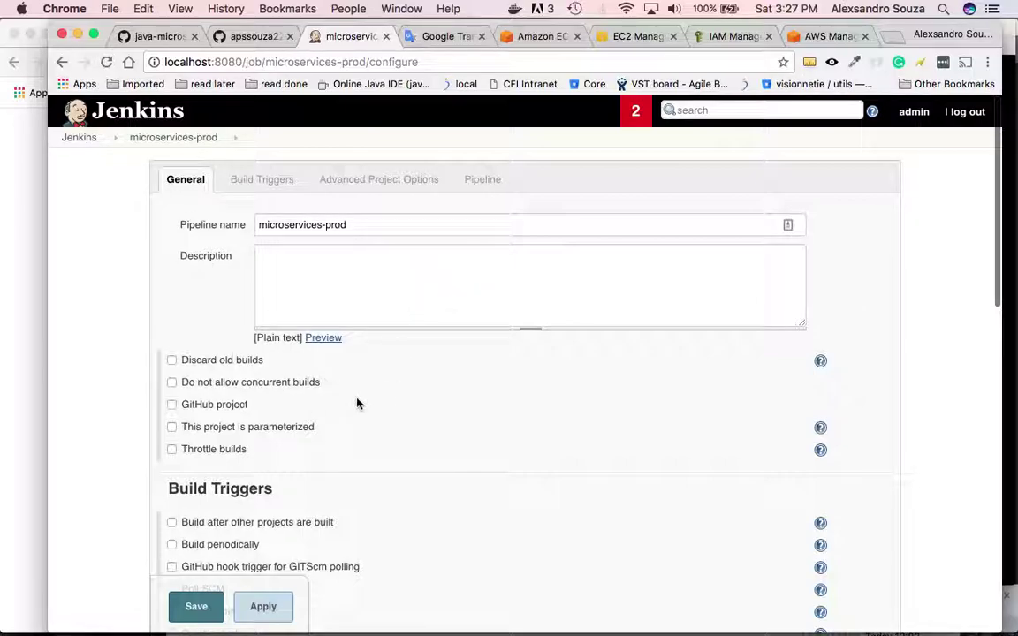
key(super+Tab)
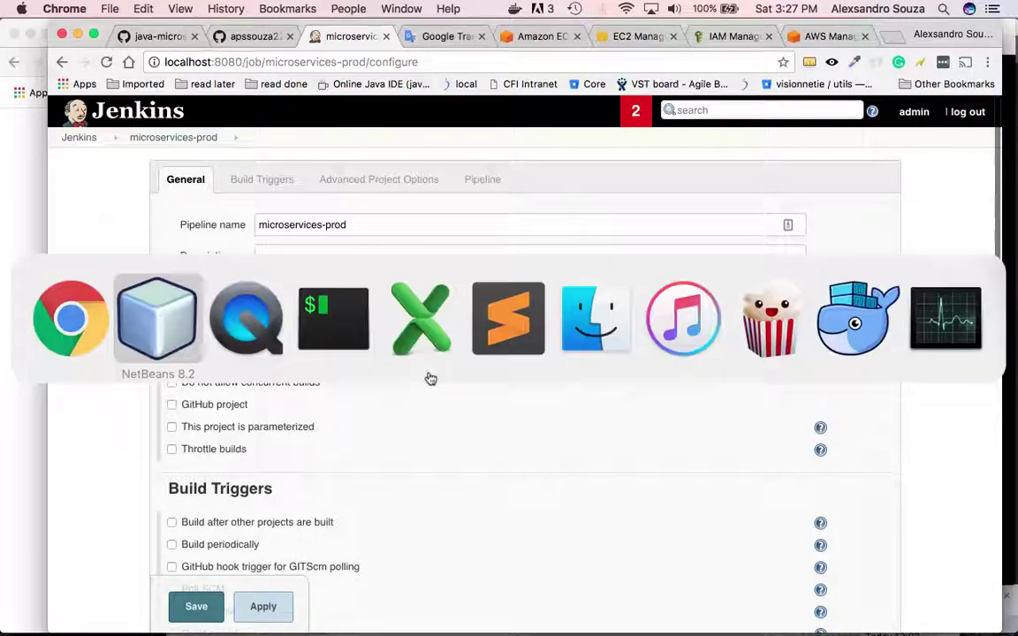
key(super+Tab)
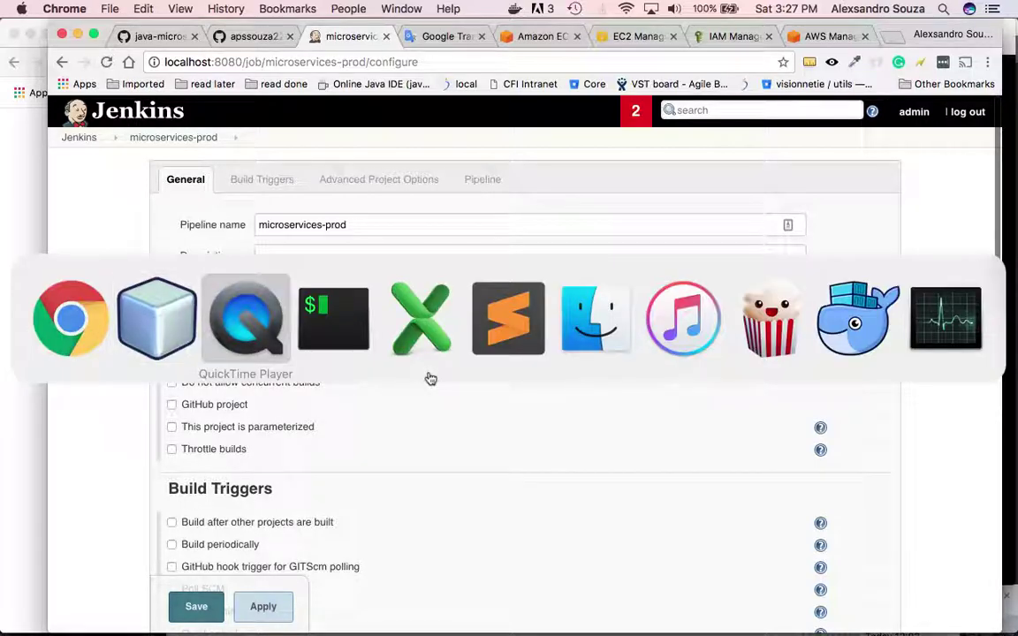